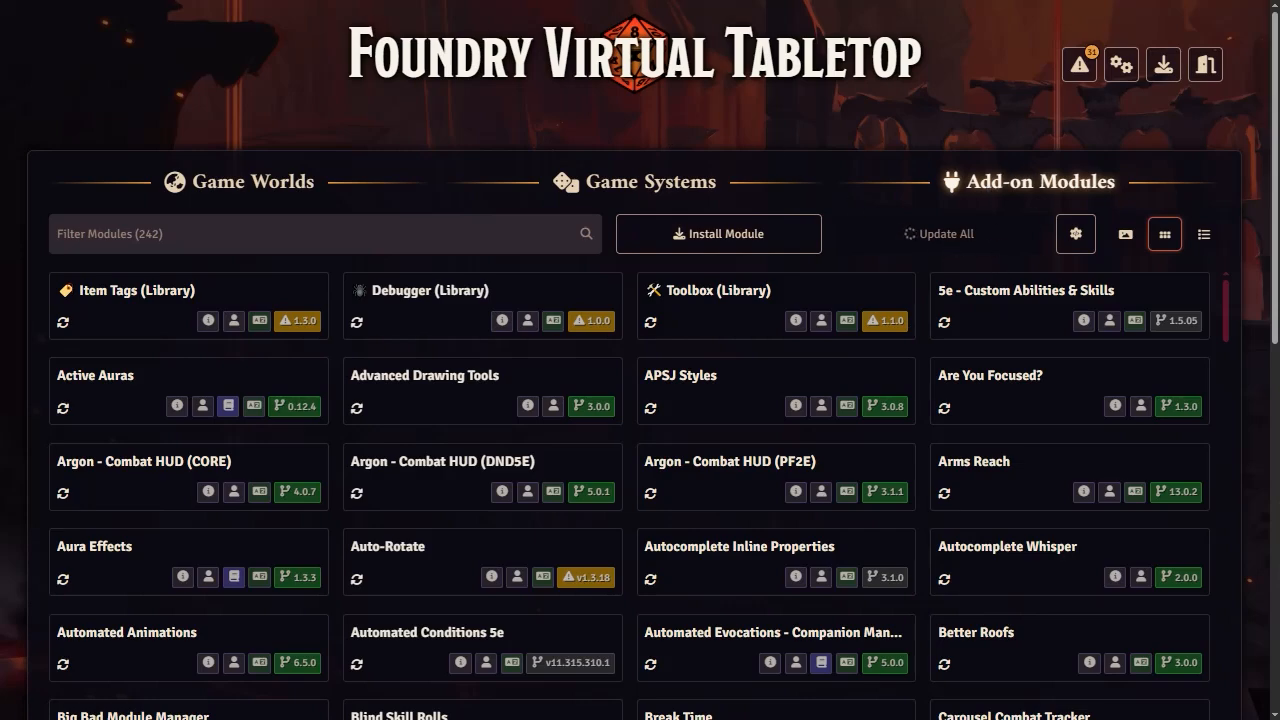
Reload the setup page, filter the add-on modules by "tom", and unlock Tome of Beasts I (2023 Edition) and Tome of Beasts III.
key(F5)
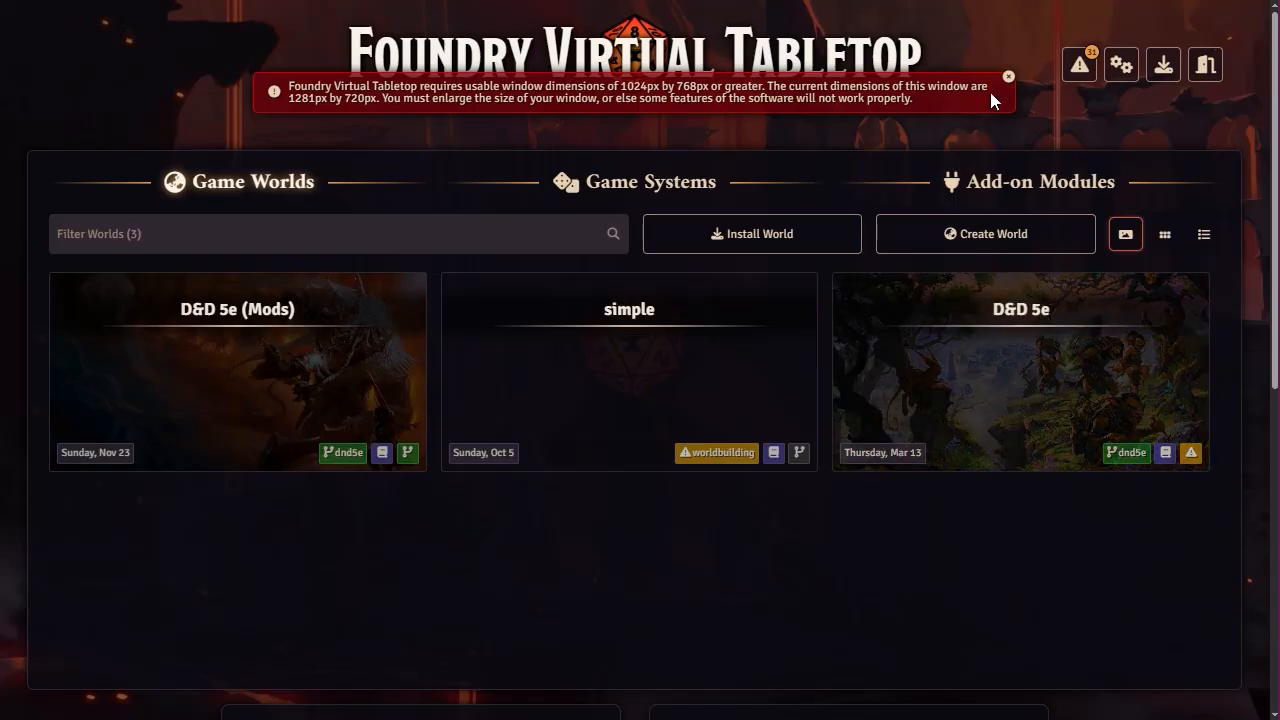
click(990, 182)
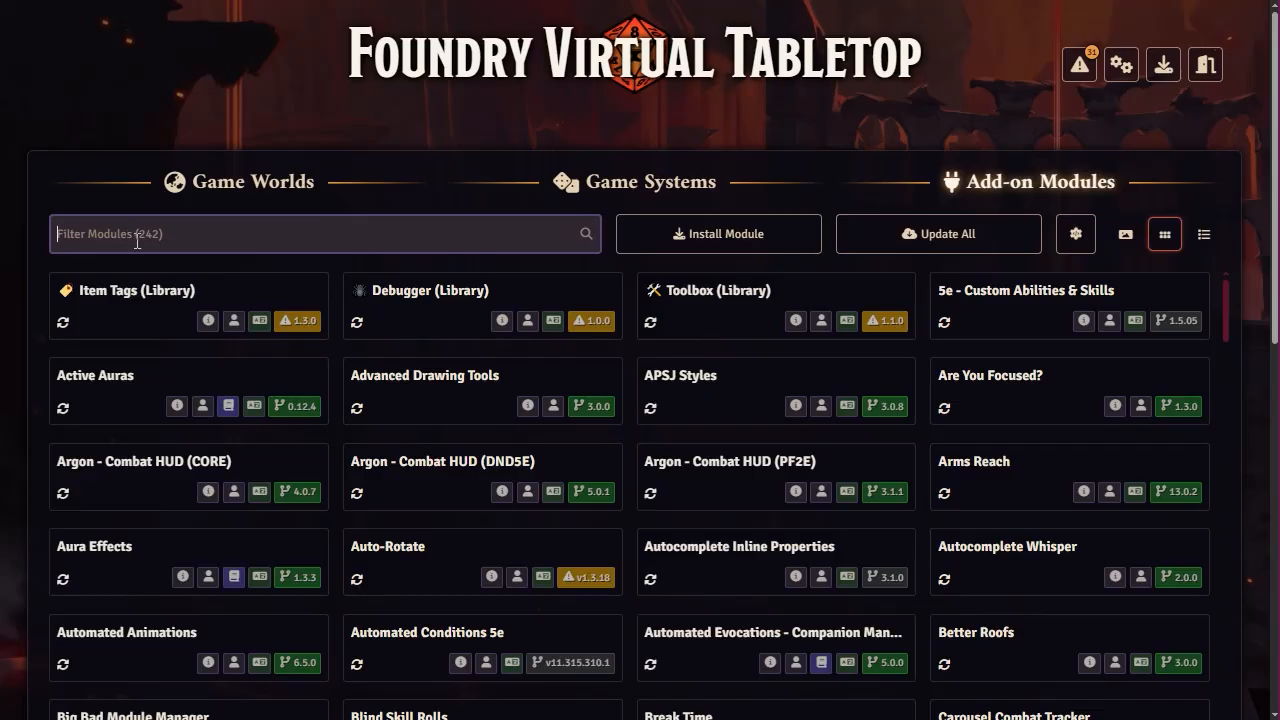
text(tom)
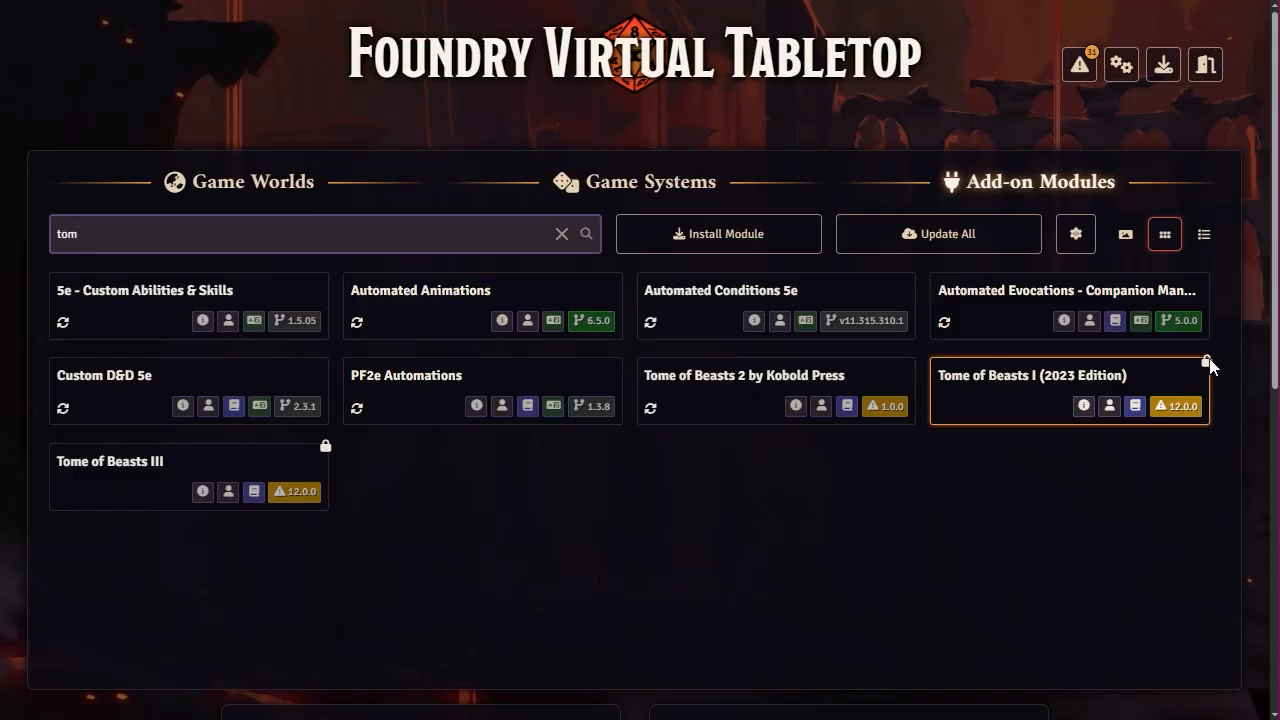
right_click(1132, 370)
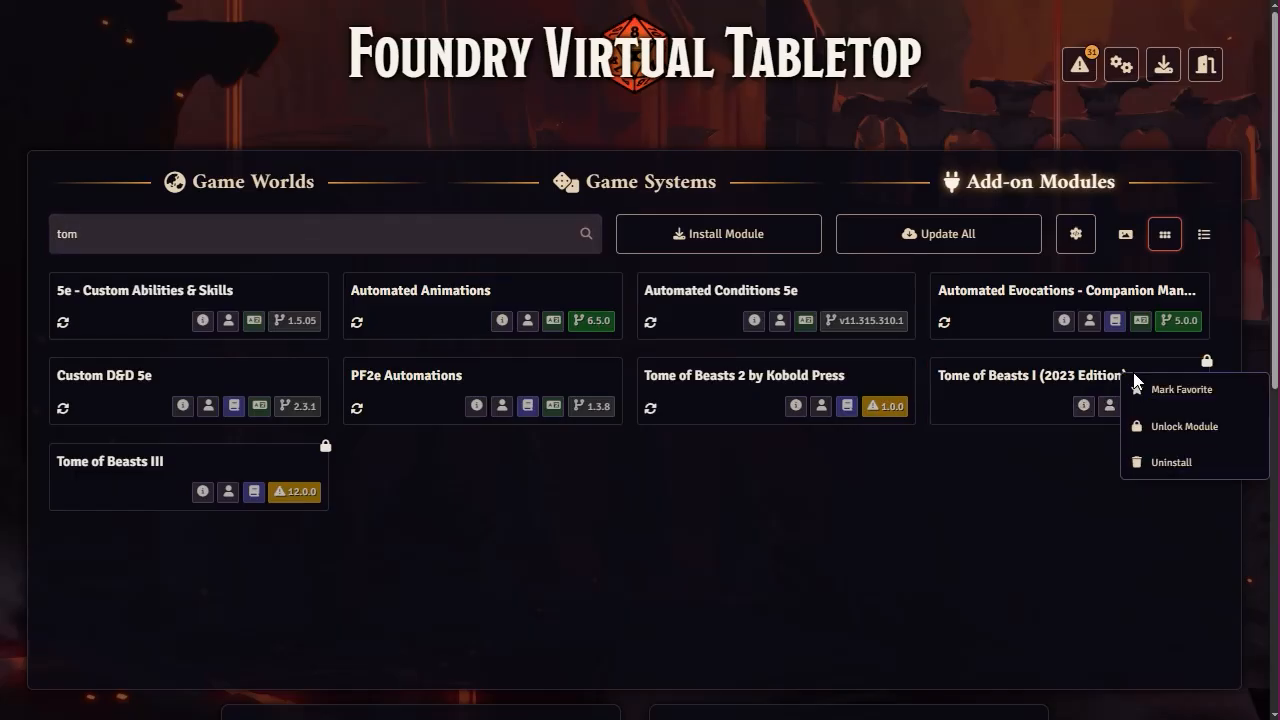
click(1182, 428)
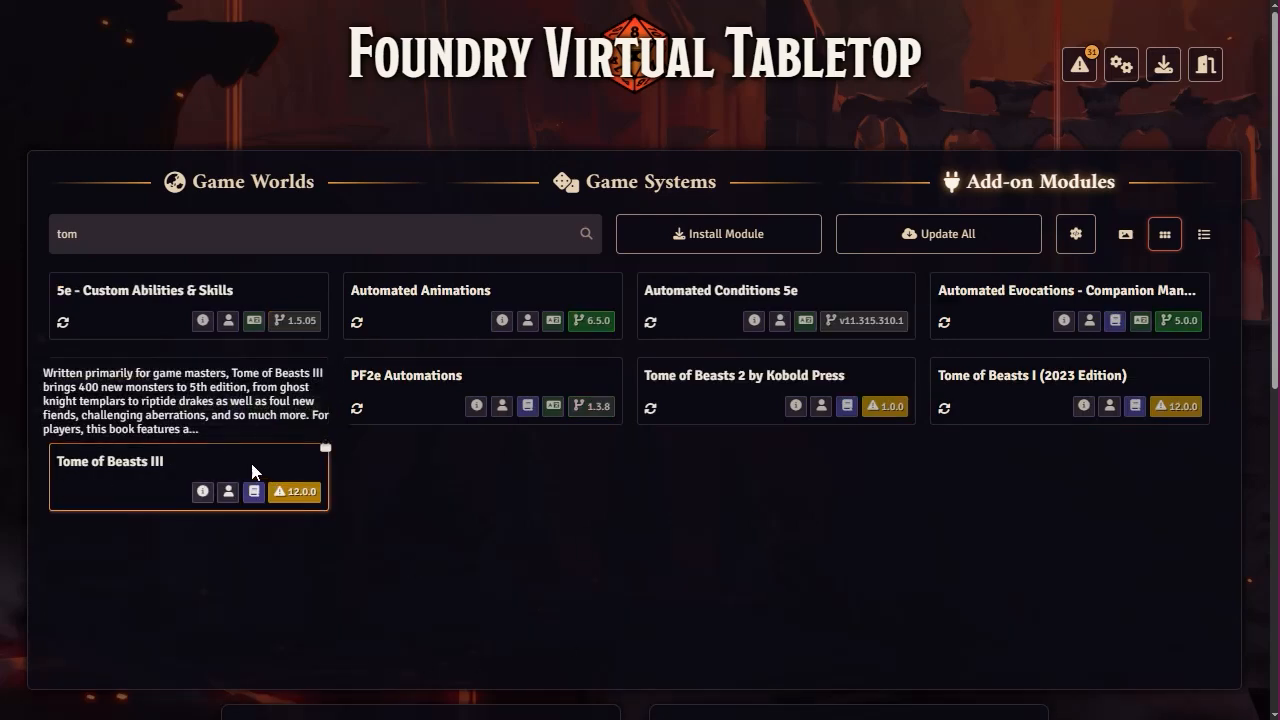
right_click(110, 487)
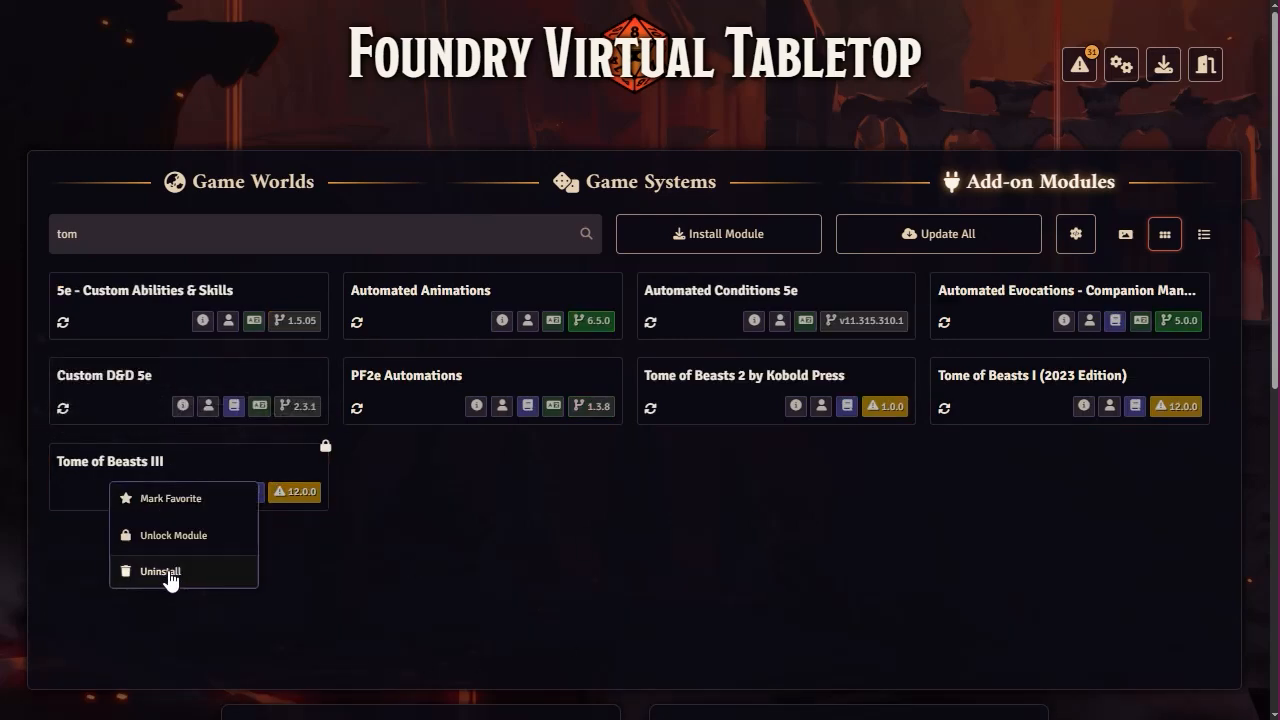
click(140, 540)
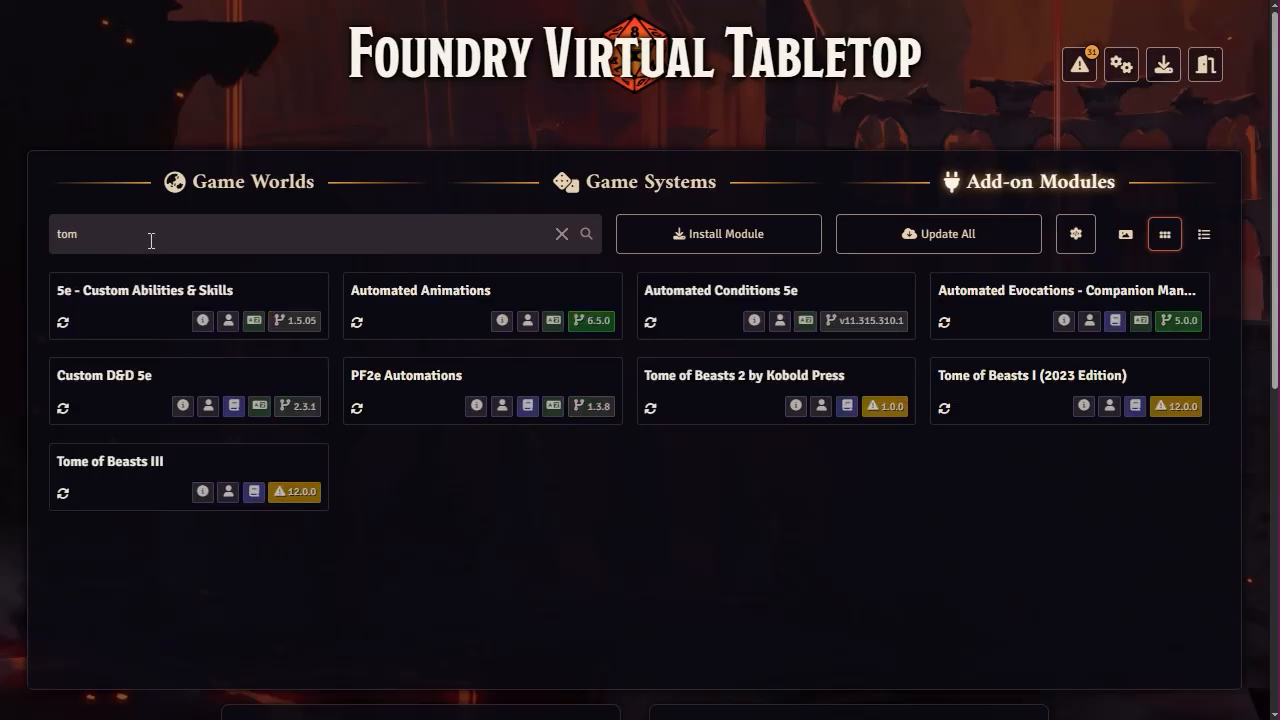
Filter the add-on modules by "creat" and unlock Creature Codex by Kobold Press.
double_click(150, 234)
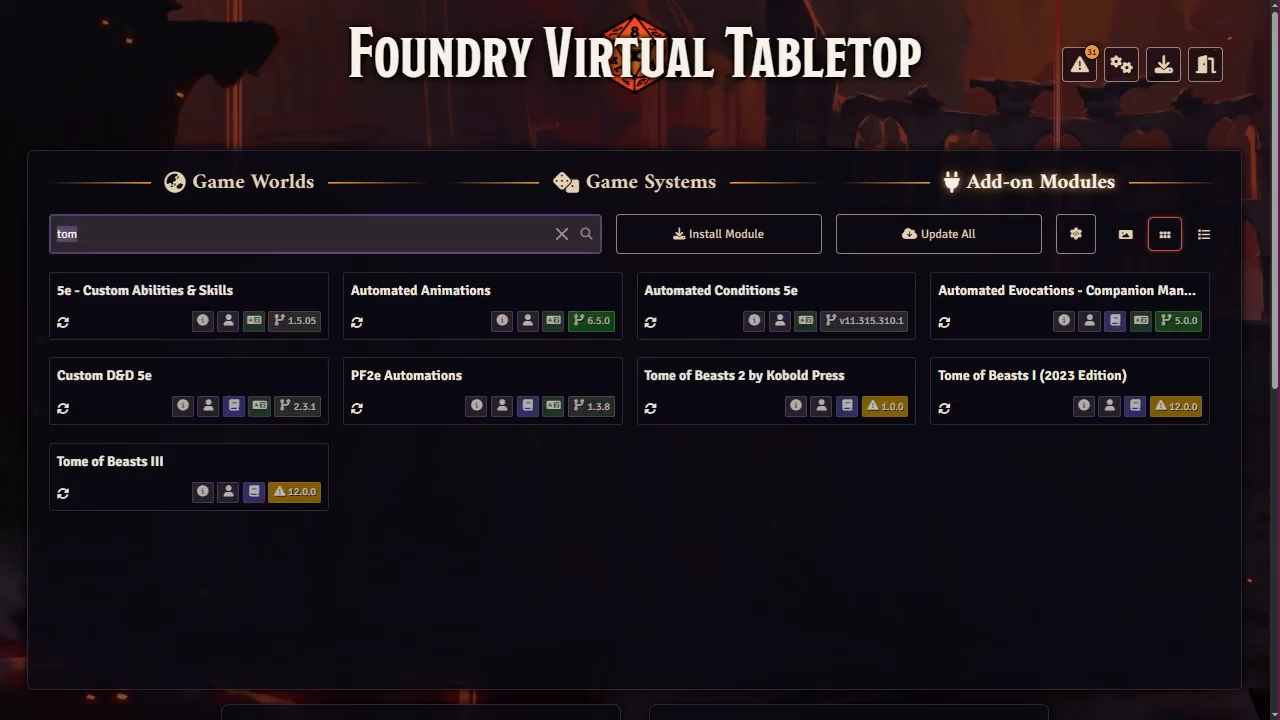
text(creat)
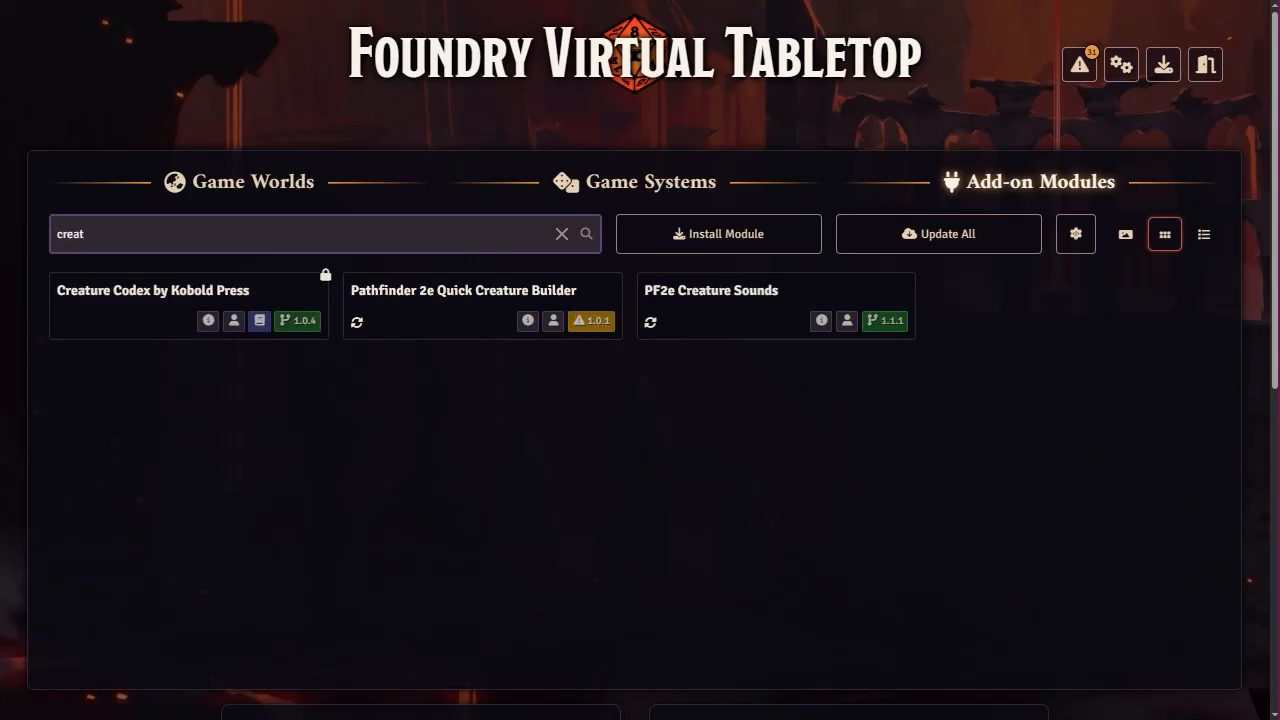
right_click(147, 297)
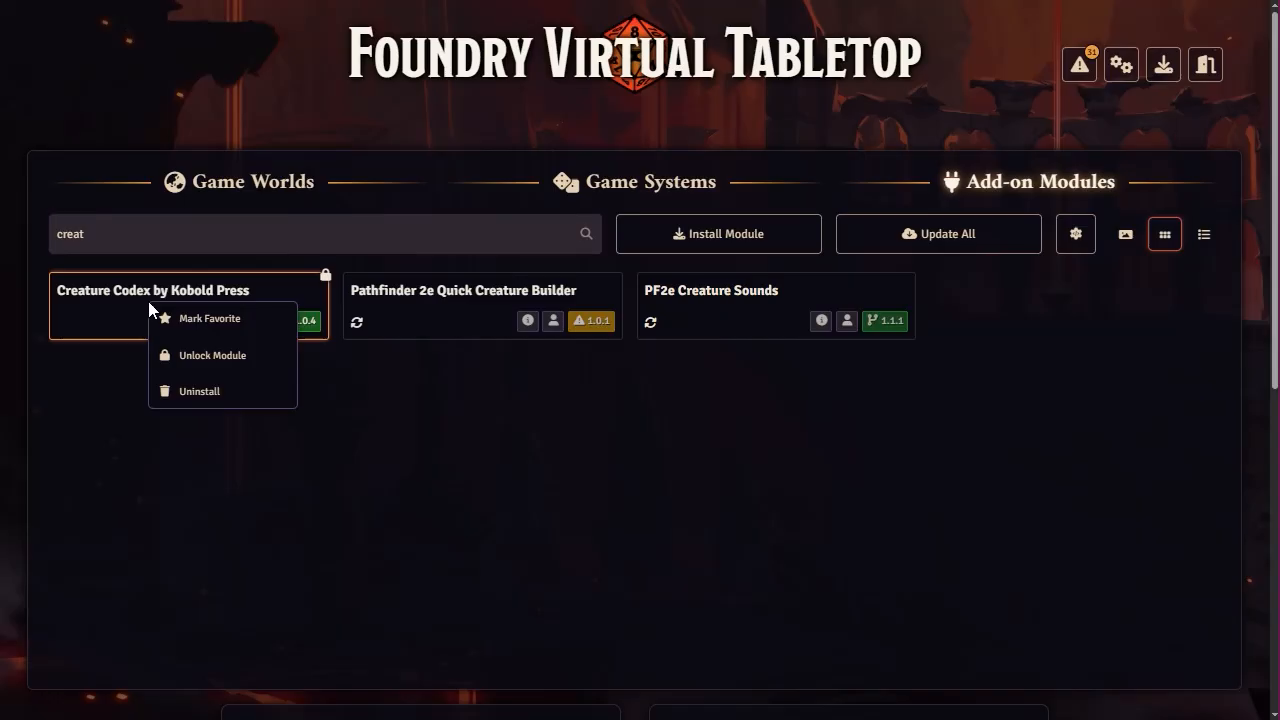
click(199, 356)
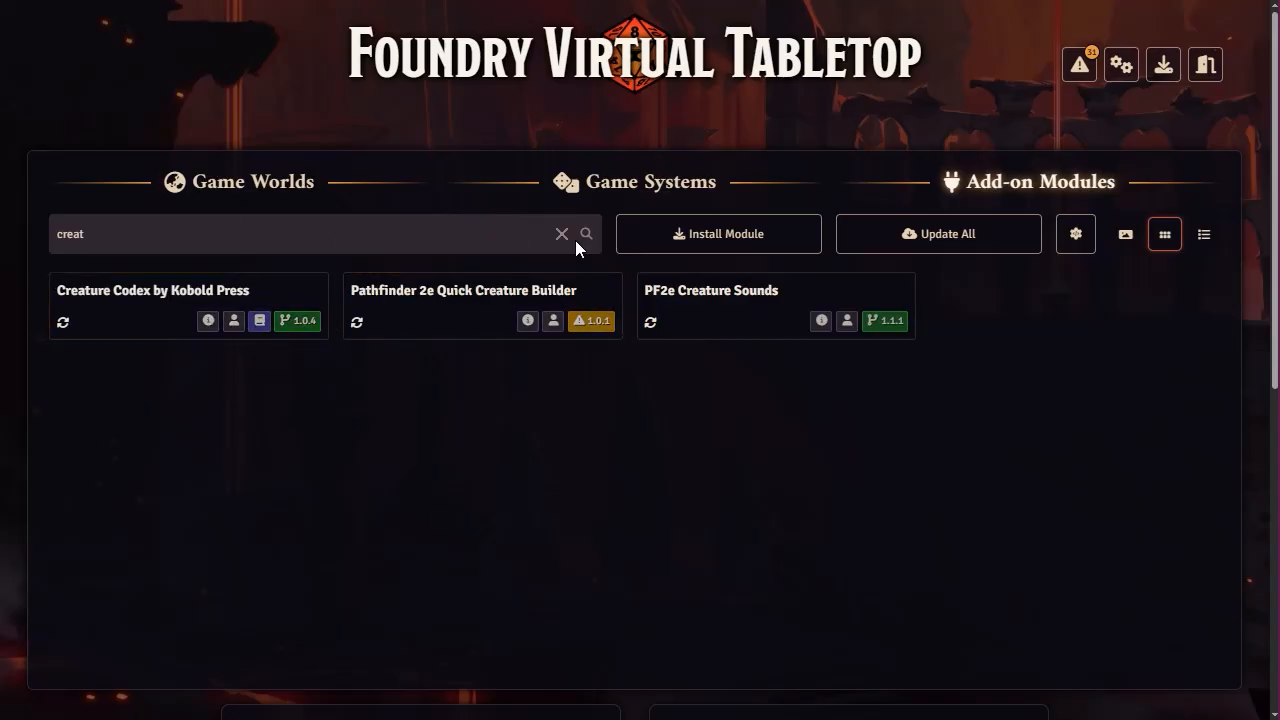
Clear the module filter, browse the full module list, and filter it by "tome".
click(562, 234)
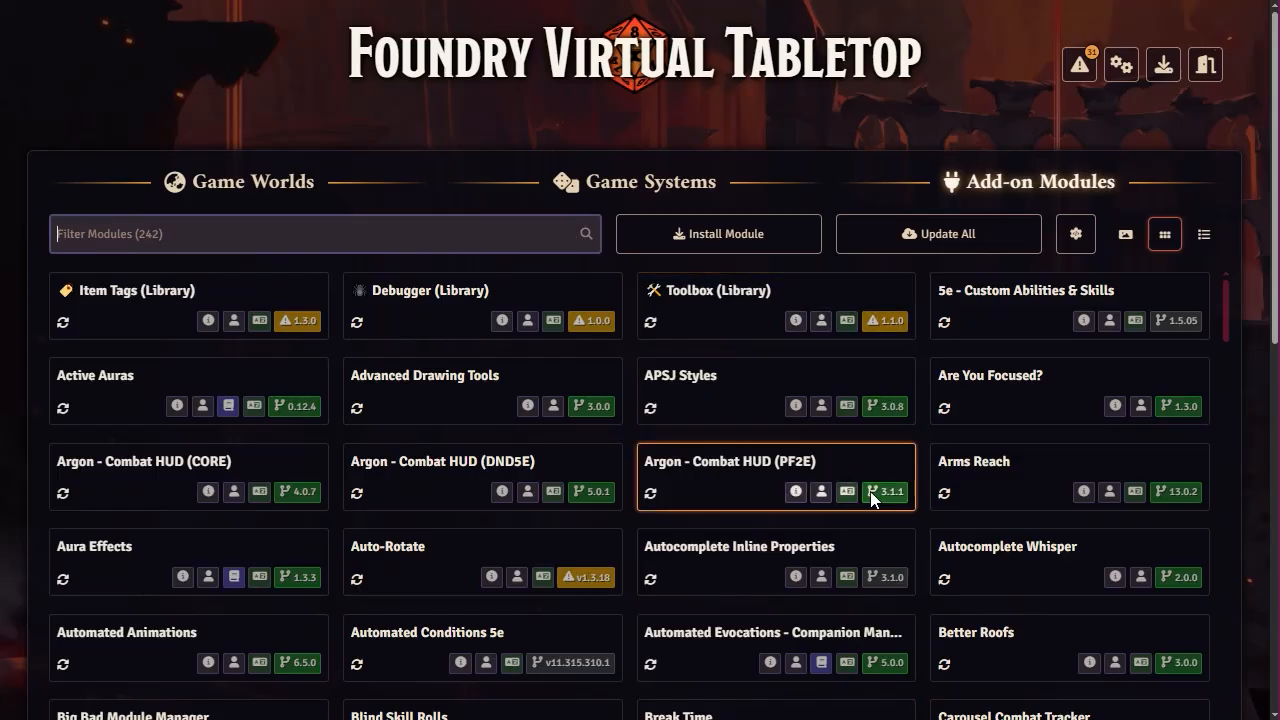
scroll(868, 482, down, 10)
scroll(868, 482, down, 3)
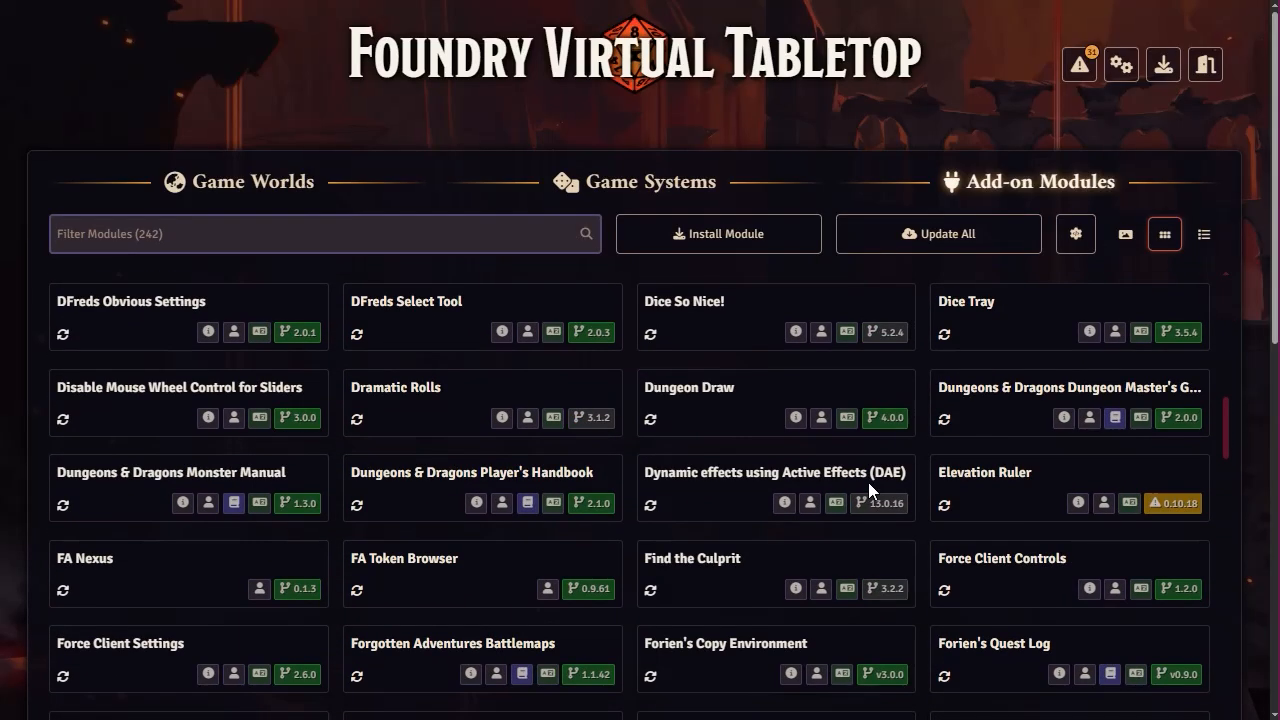
scroll(640, 380, up, 2)
text(tom)
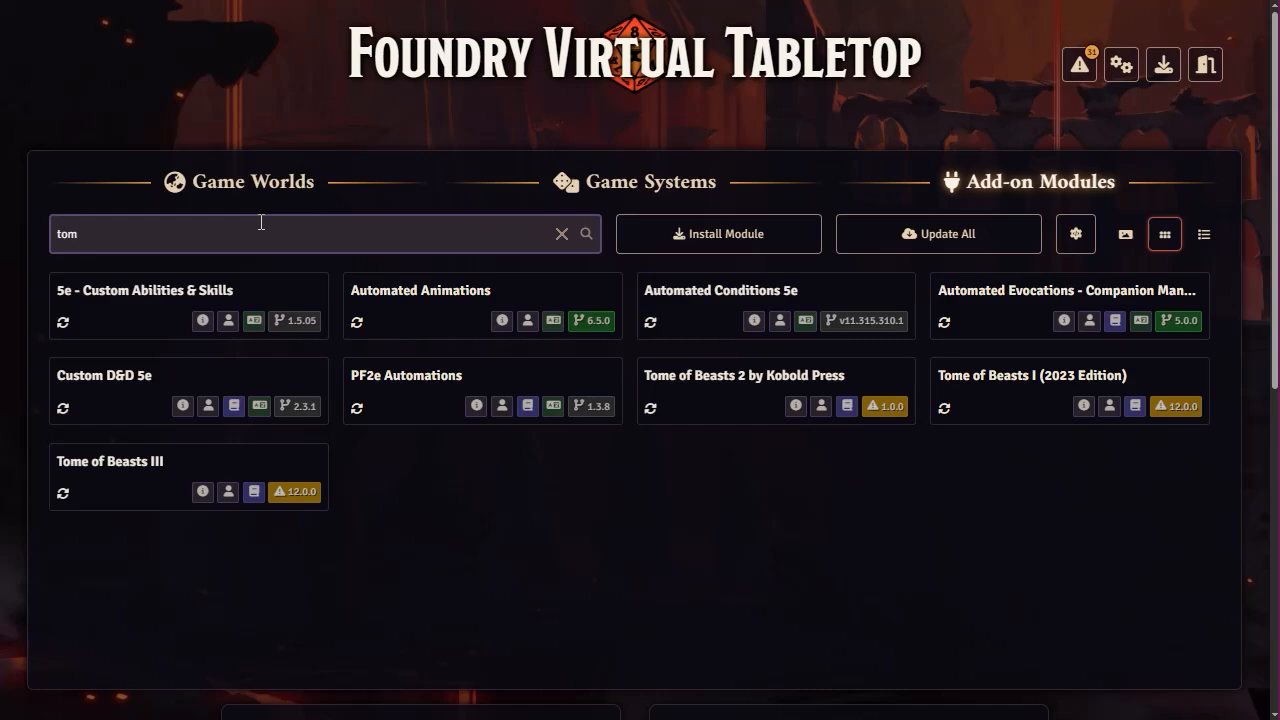
text(e)
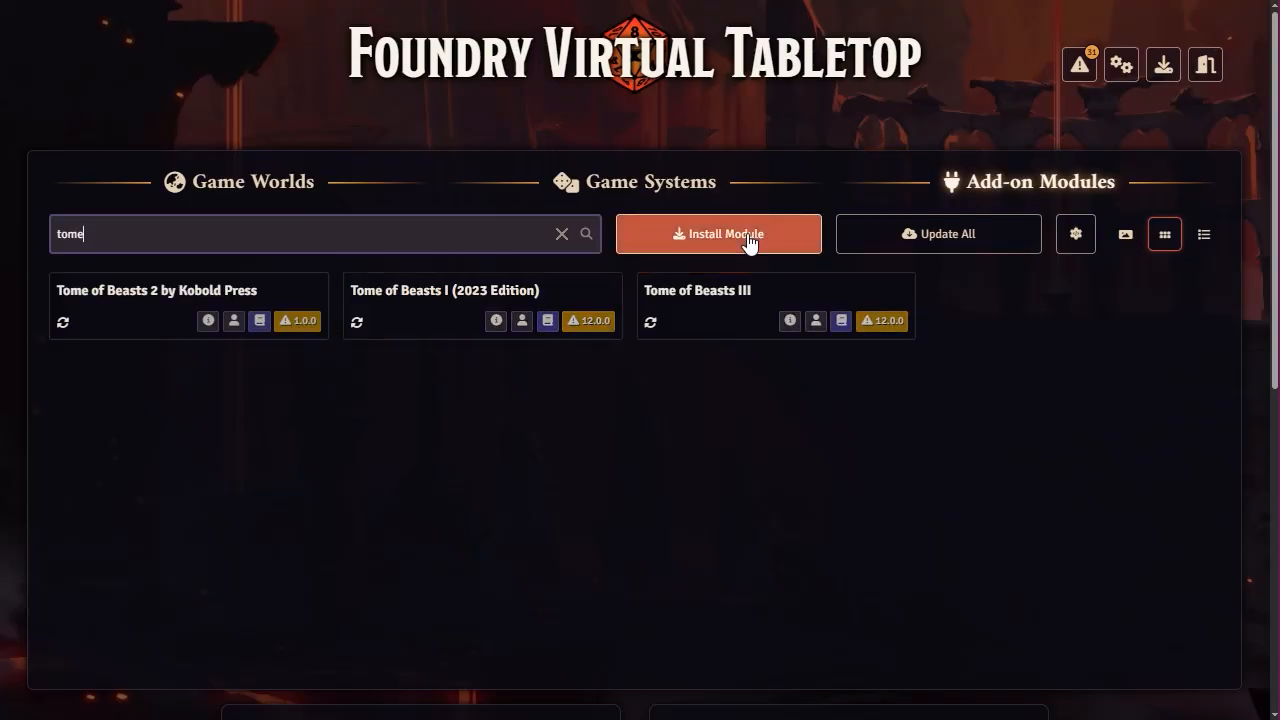
Update all add-on modules and decline the forced update of the incompatible Tidy 5e Sheets.
click(968, 238)
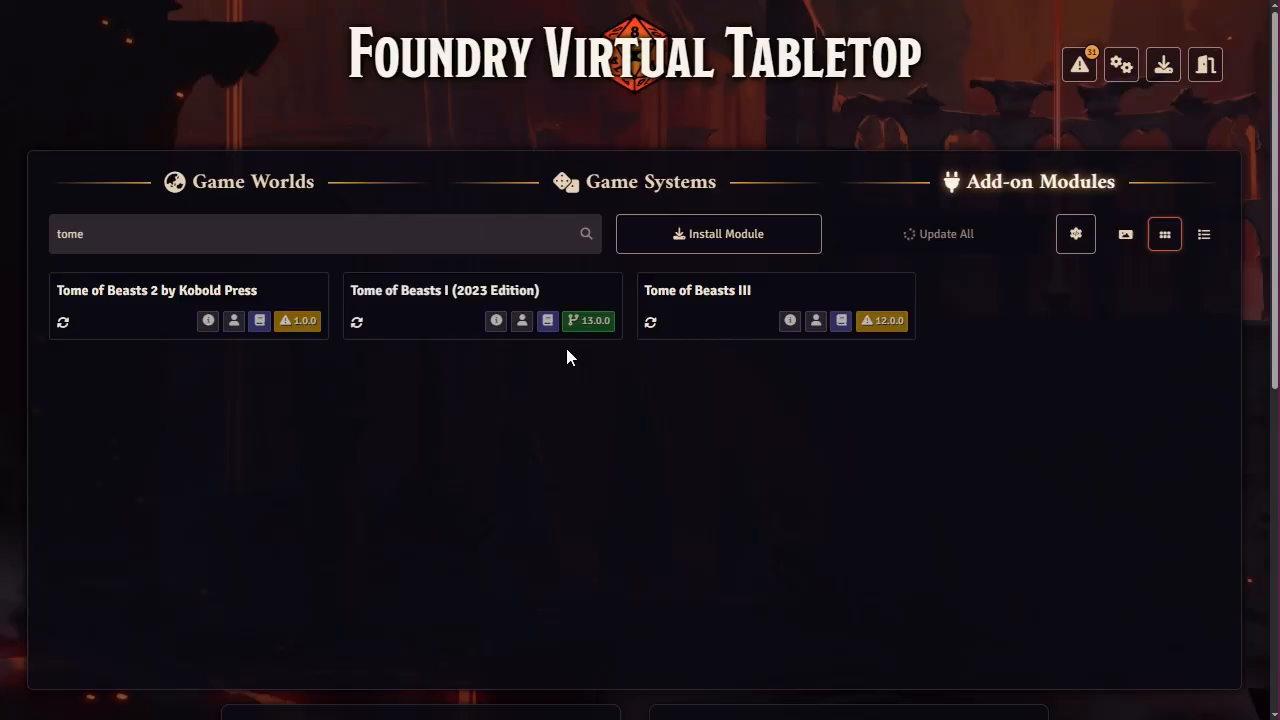
scroll(566, 350, down, 4)
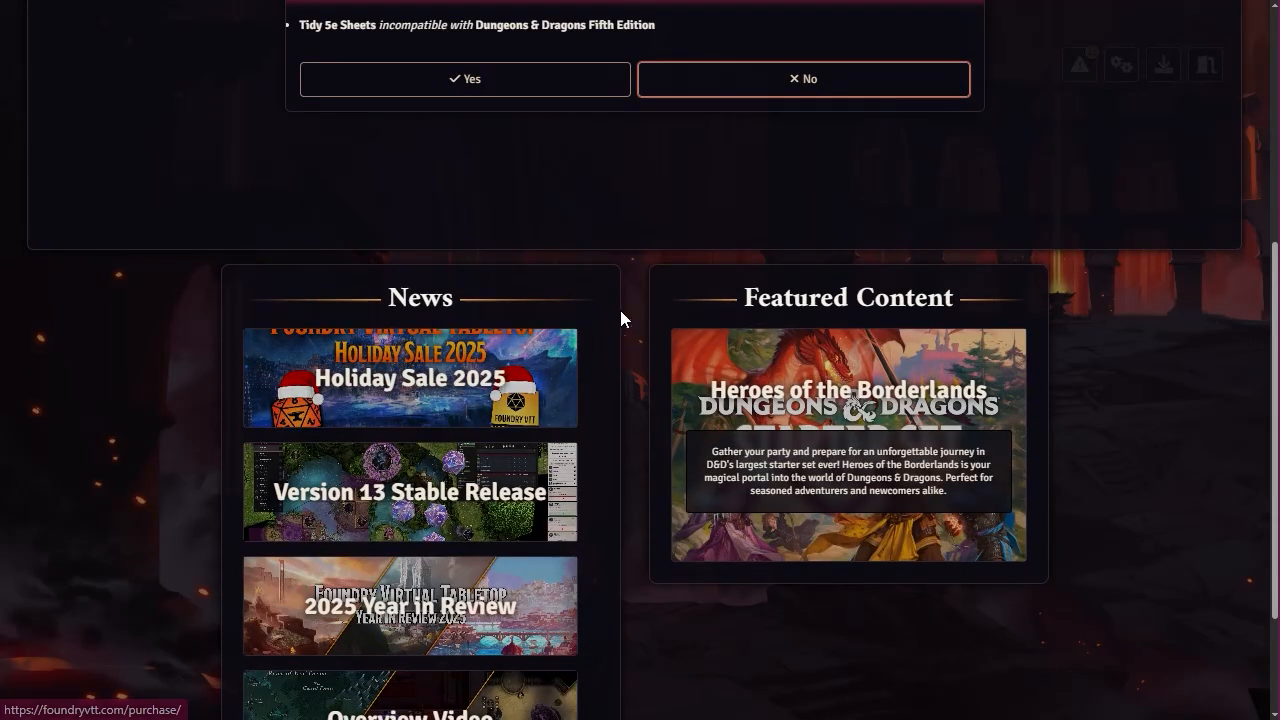
scroll(630, 320, up, 4)
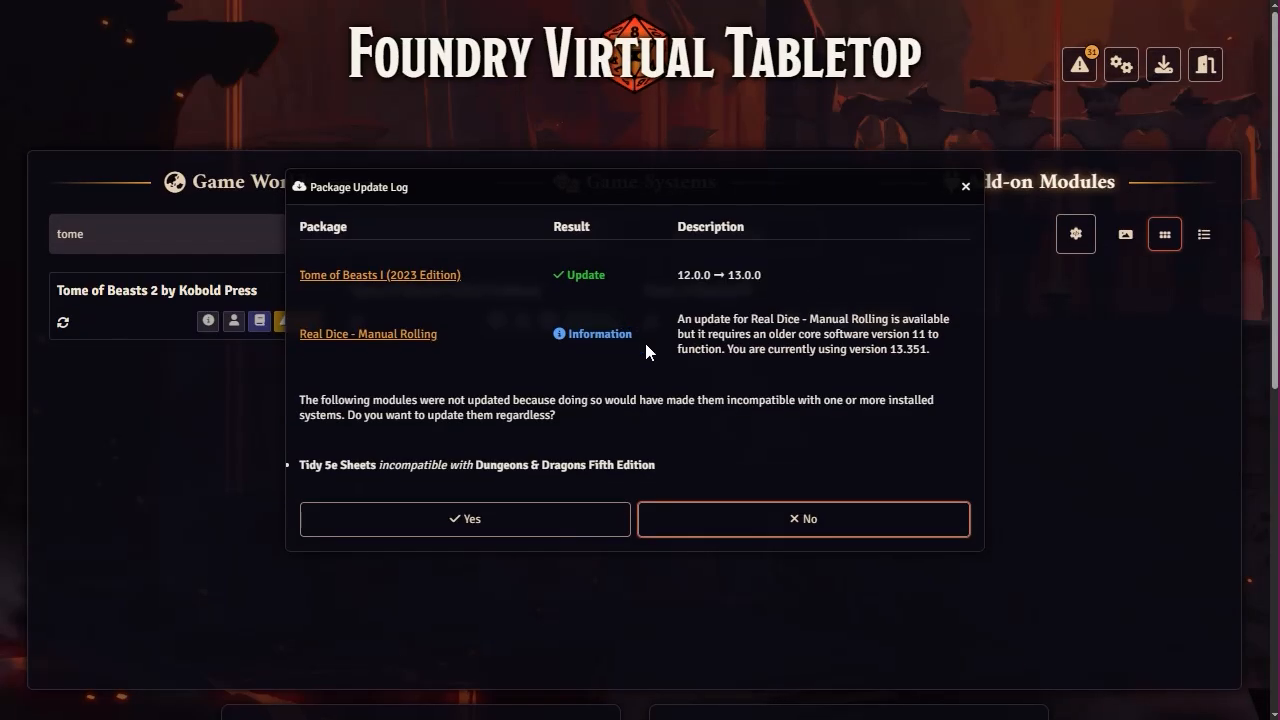
click(812, 522)
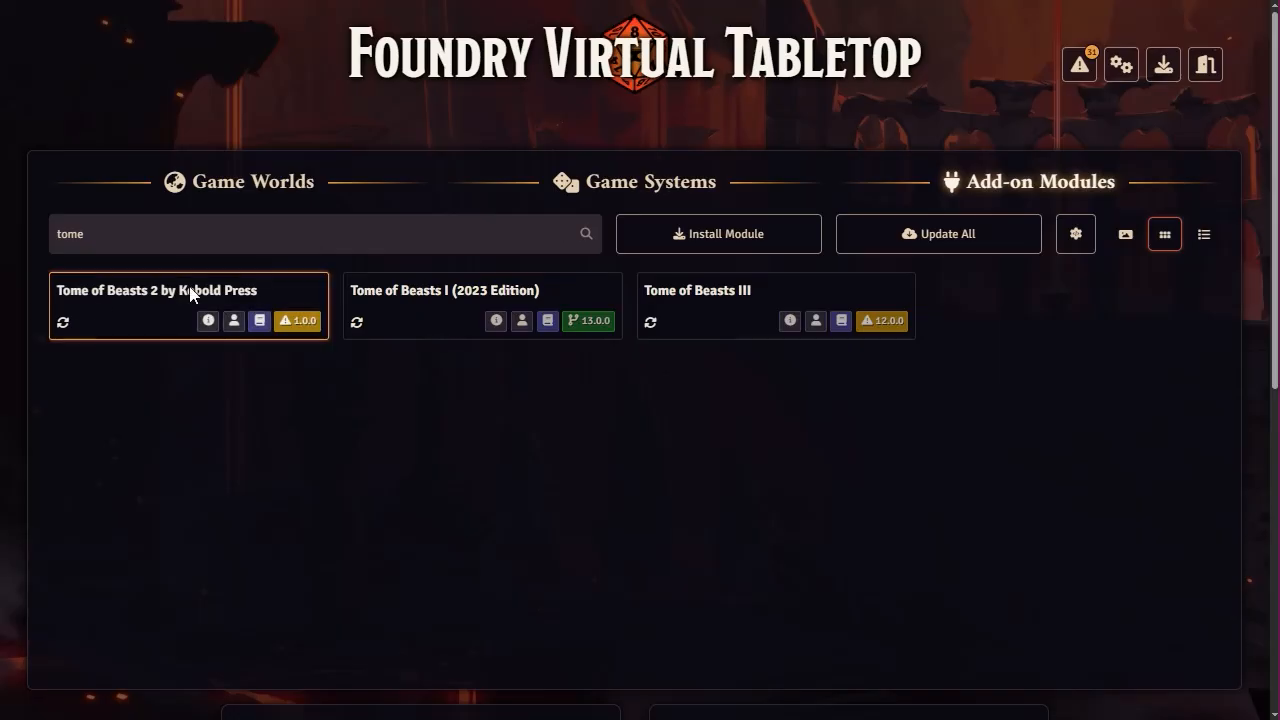
Open the manifest of Tome of Beasts 2 by Kobold Press, examine its basic details and compatibility versions, and close it without changes.
mouse_move(199, 292)
mouse_move(154, 298)
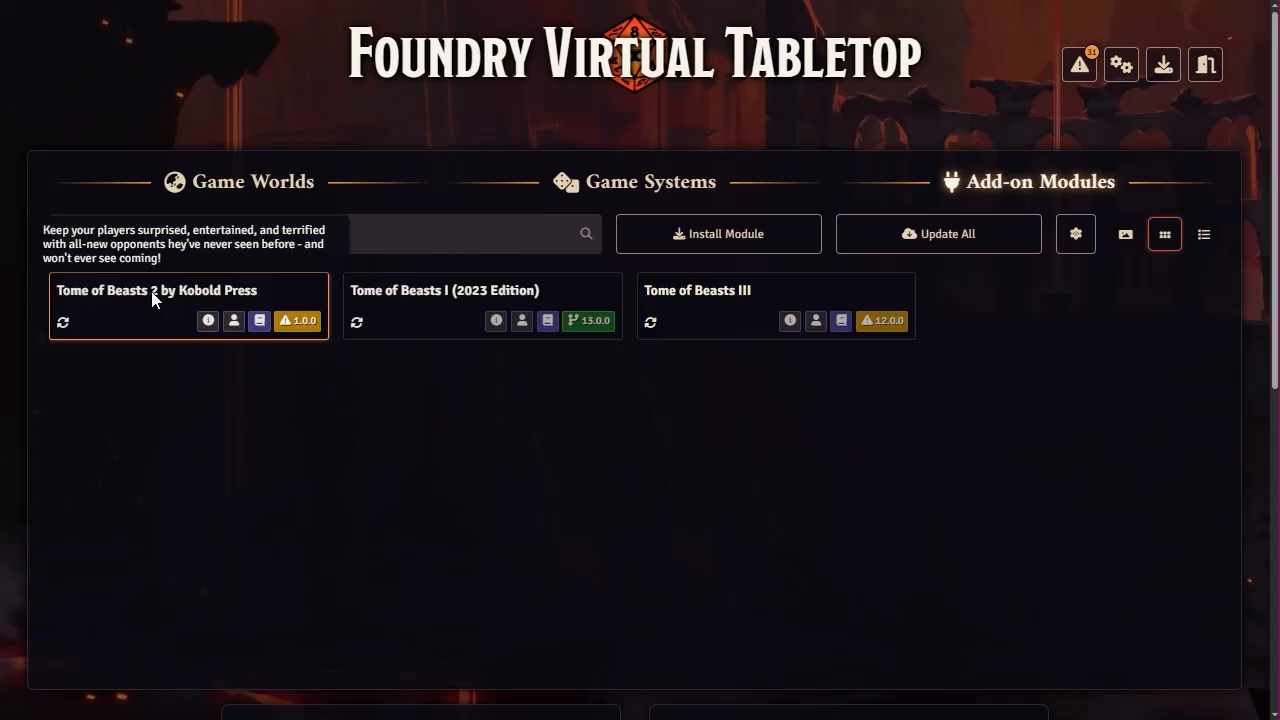
right_click(143, 293)
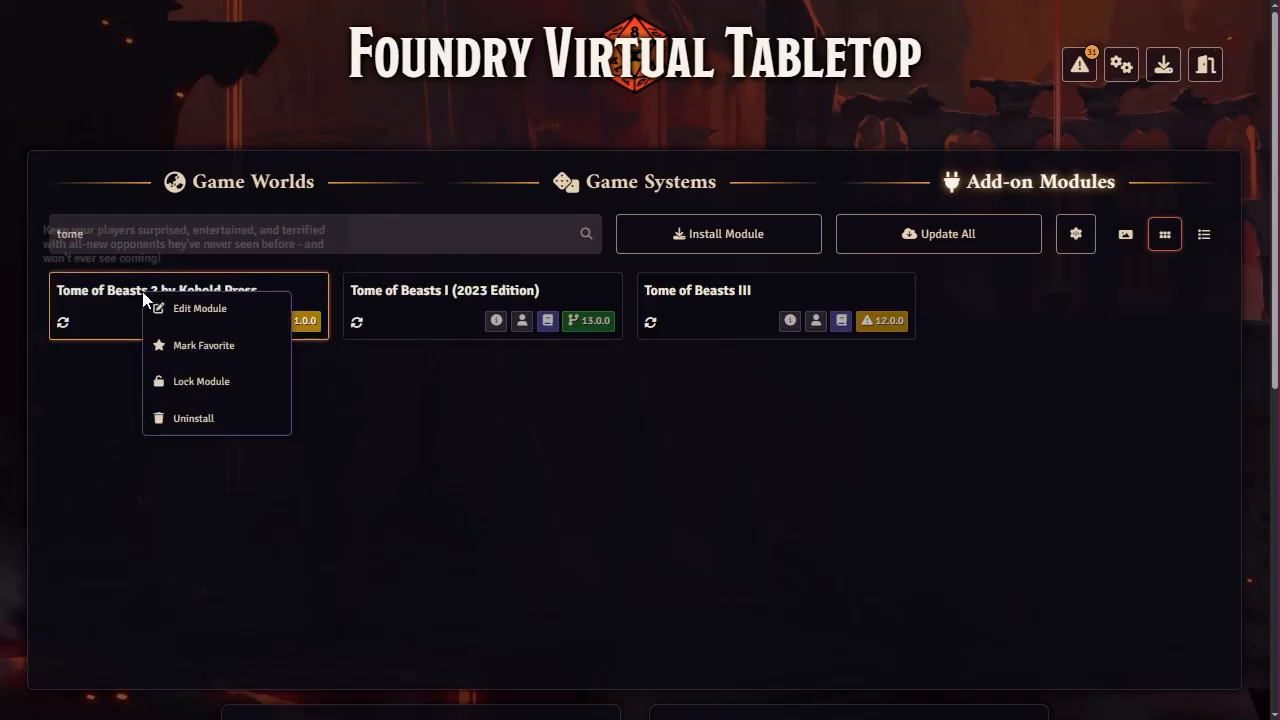
click(196, 310)
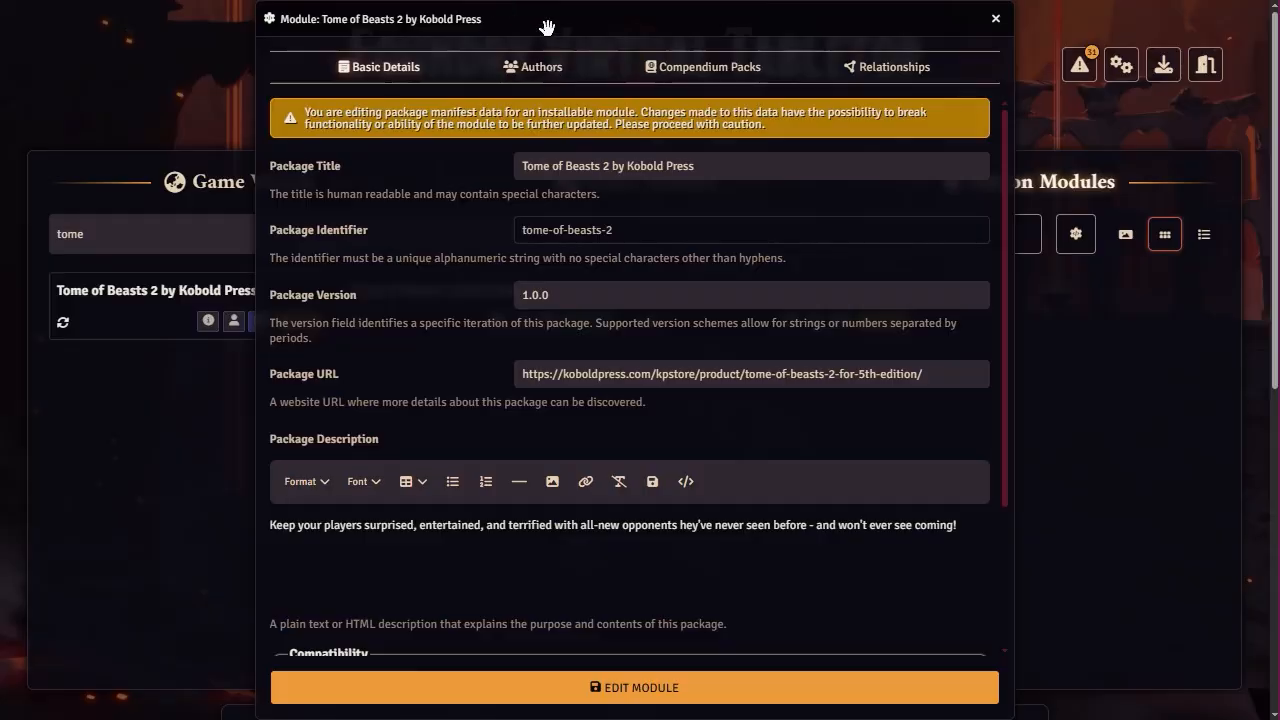
drag(548, 20, 538, 20)
scroll(630, 280, down, 2)
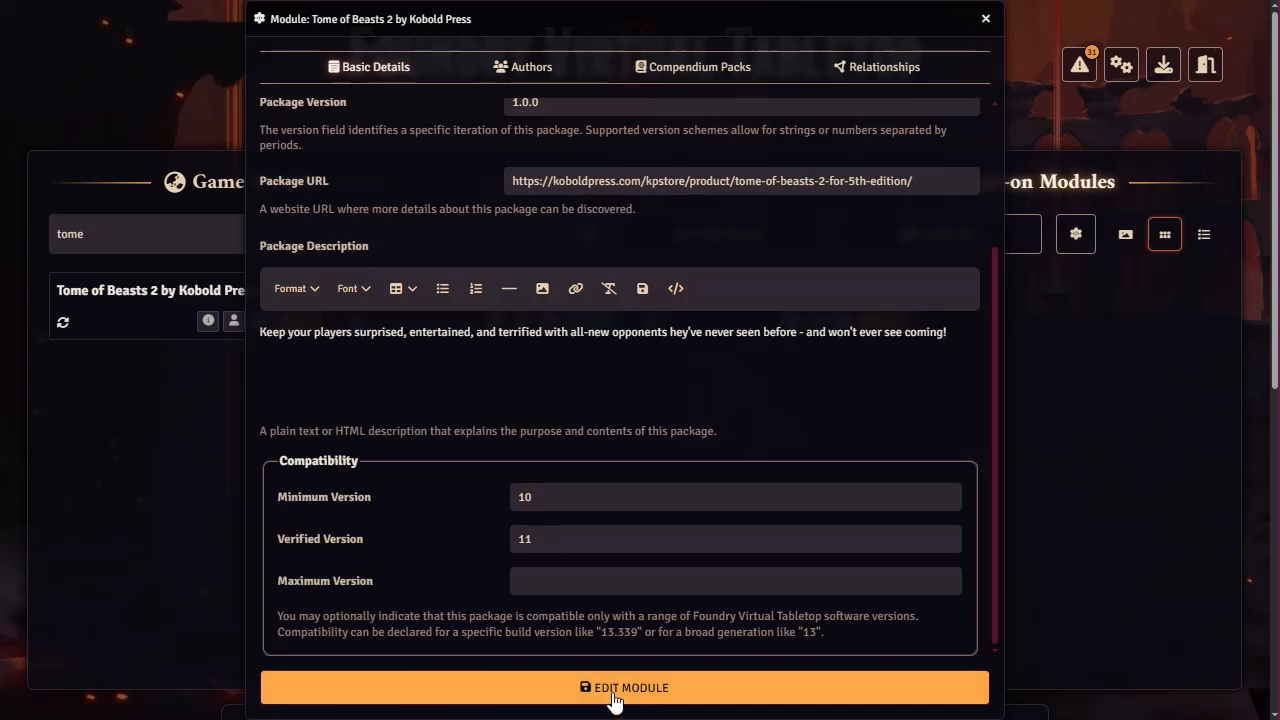
scroll(369, 527, up, 3)
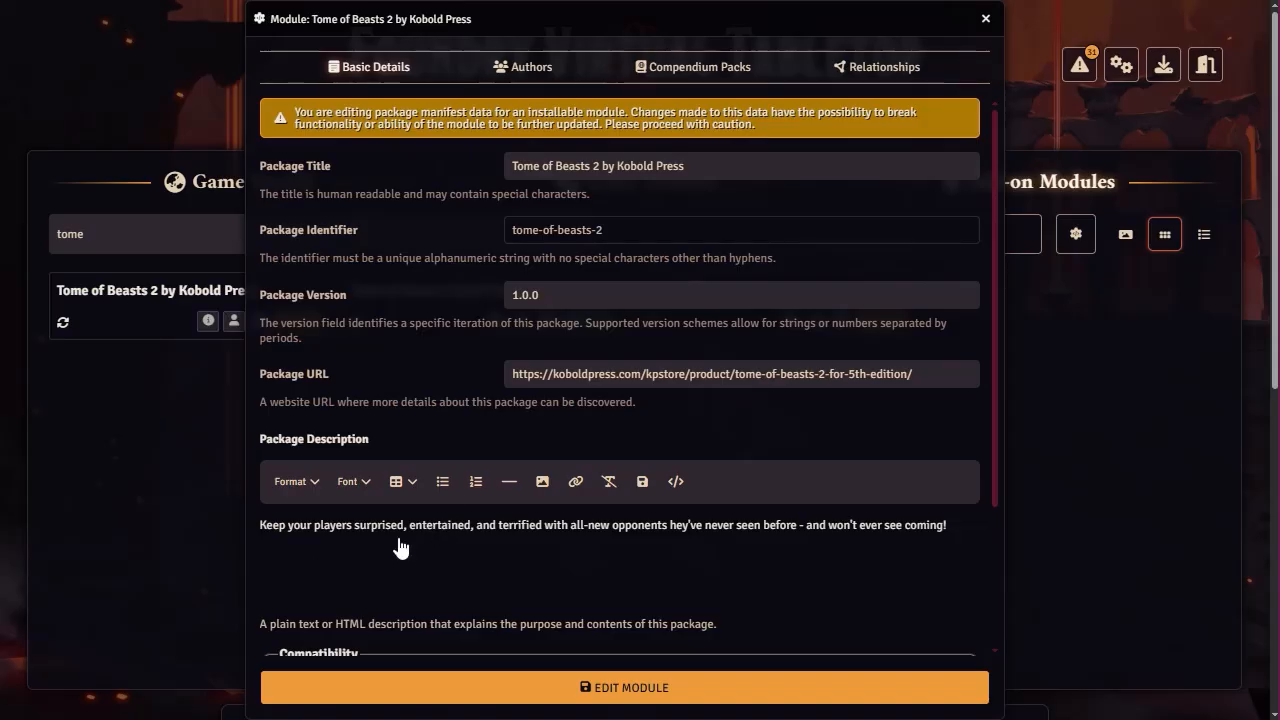
click(985, 20)
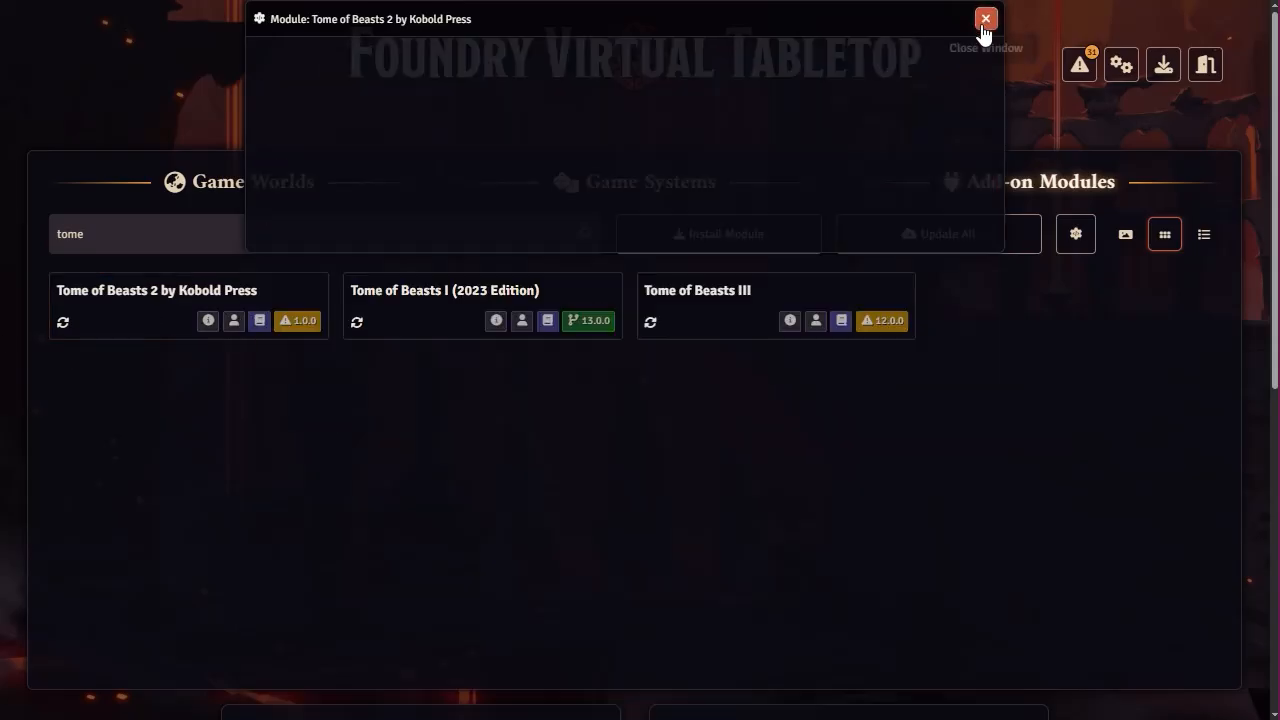
Open the manifest of Tome of Beasts III and examine its basic details, compatibility versions and package relationships.
right_click(718, 312)
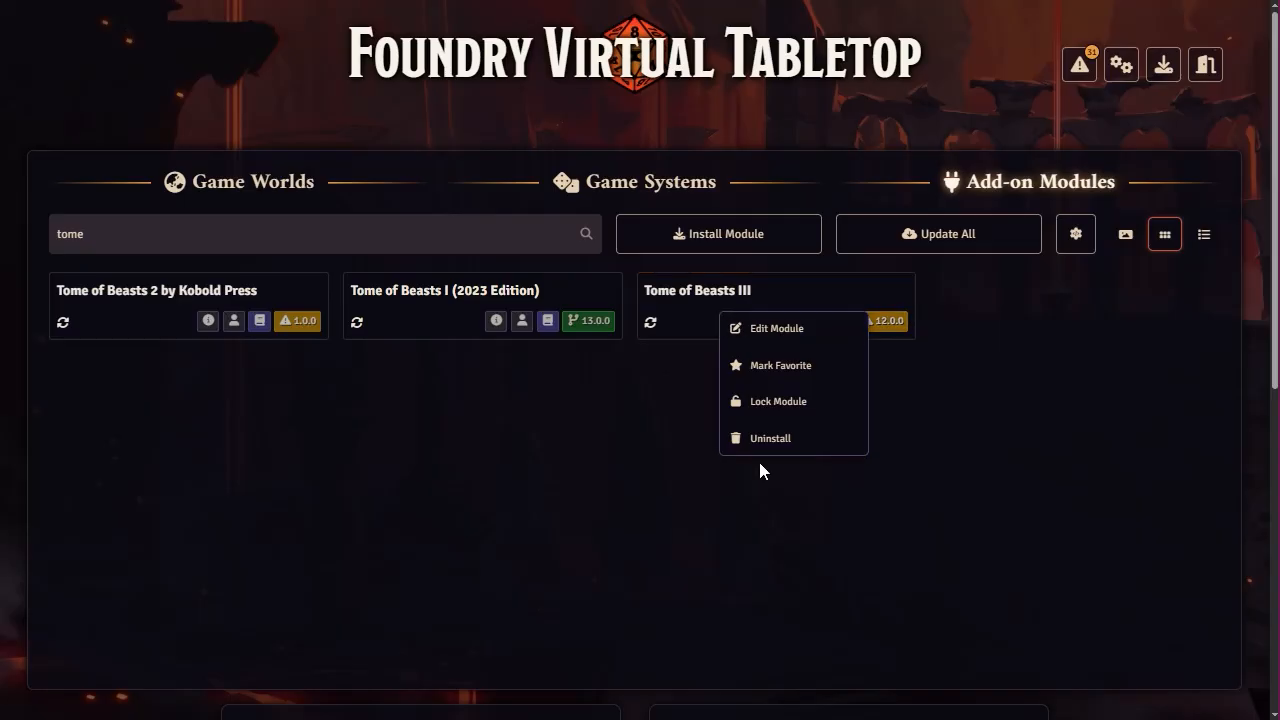
click(785, 329)
scroll(700, 420, down, 10)
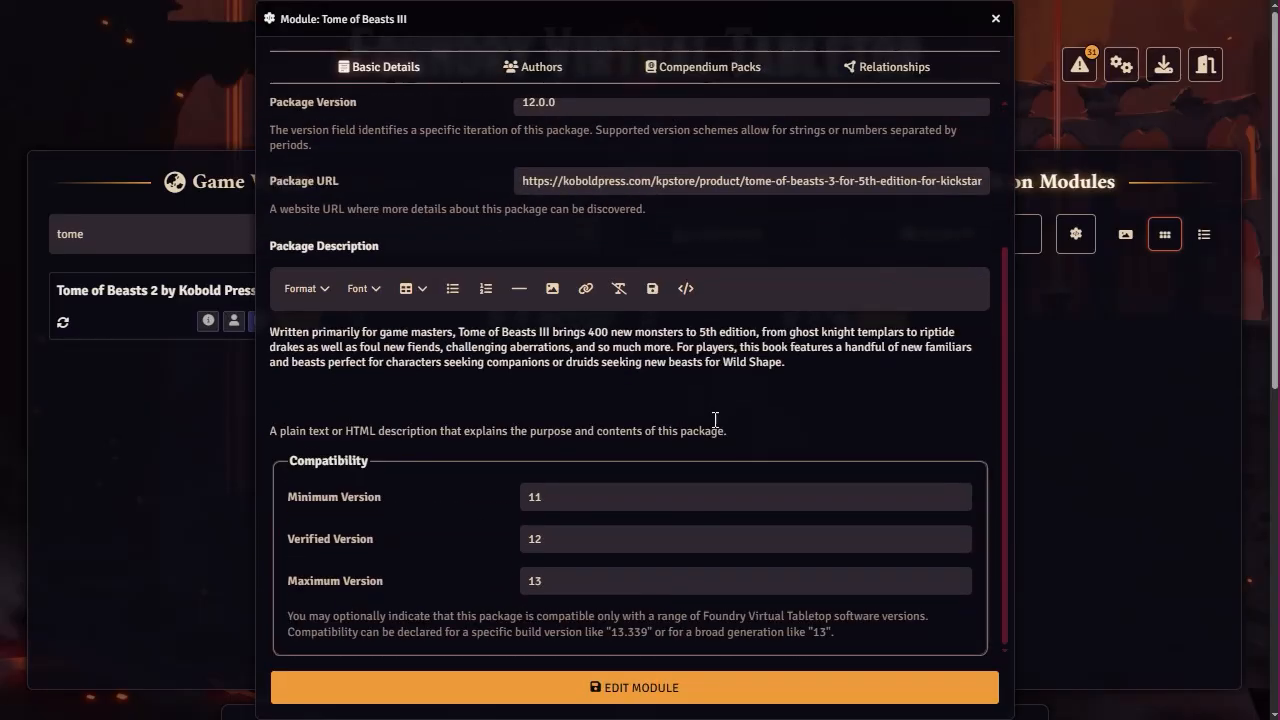
scroll(693, 222, up, 10)
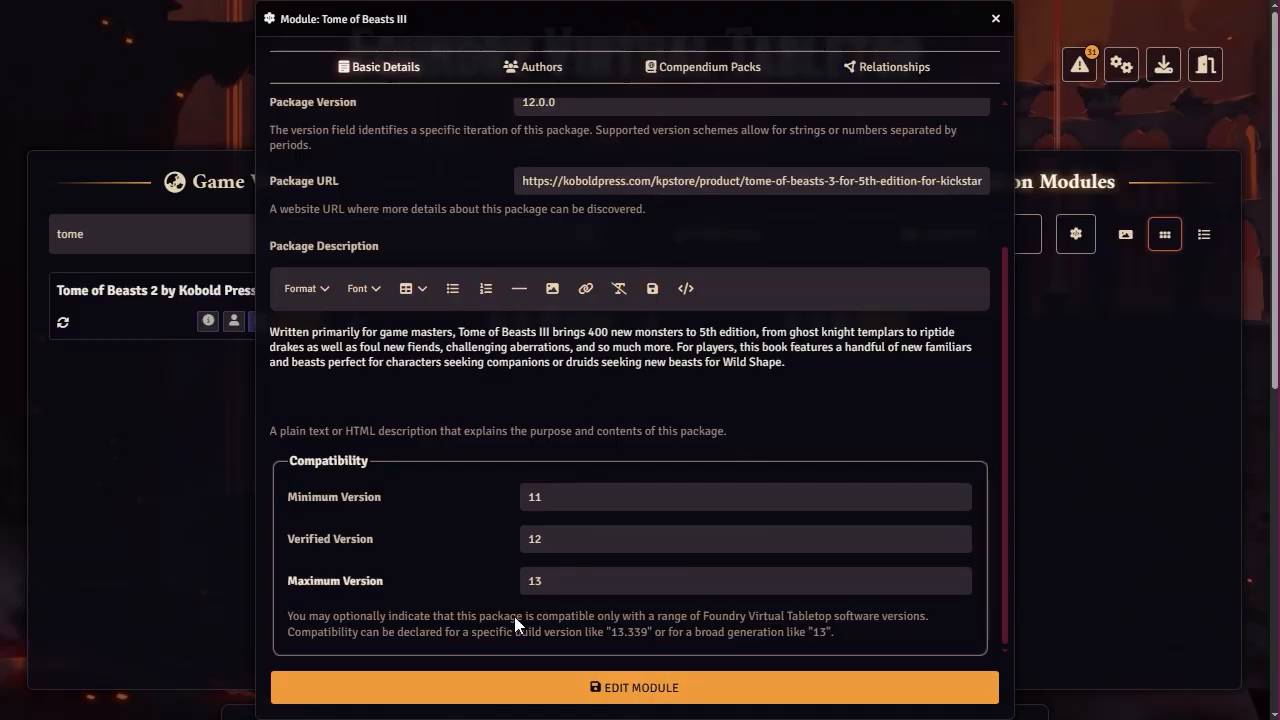
click(538, 70)
click(700, 66)
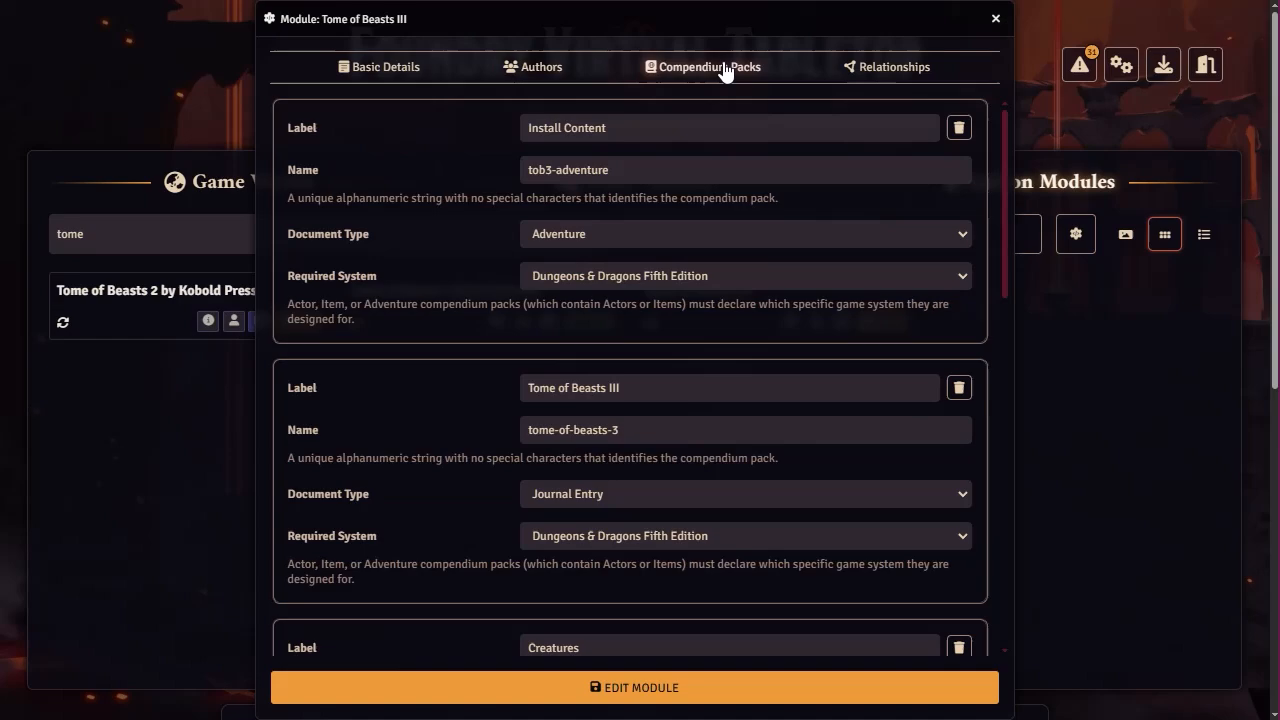
click(880, 68)
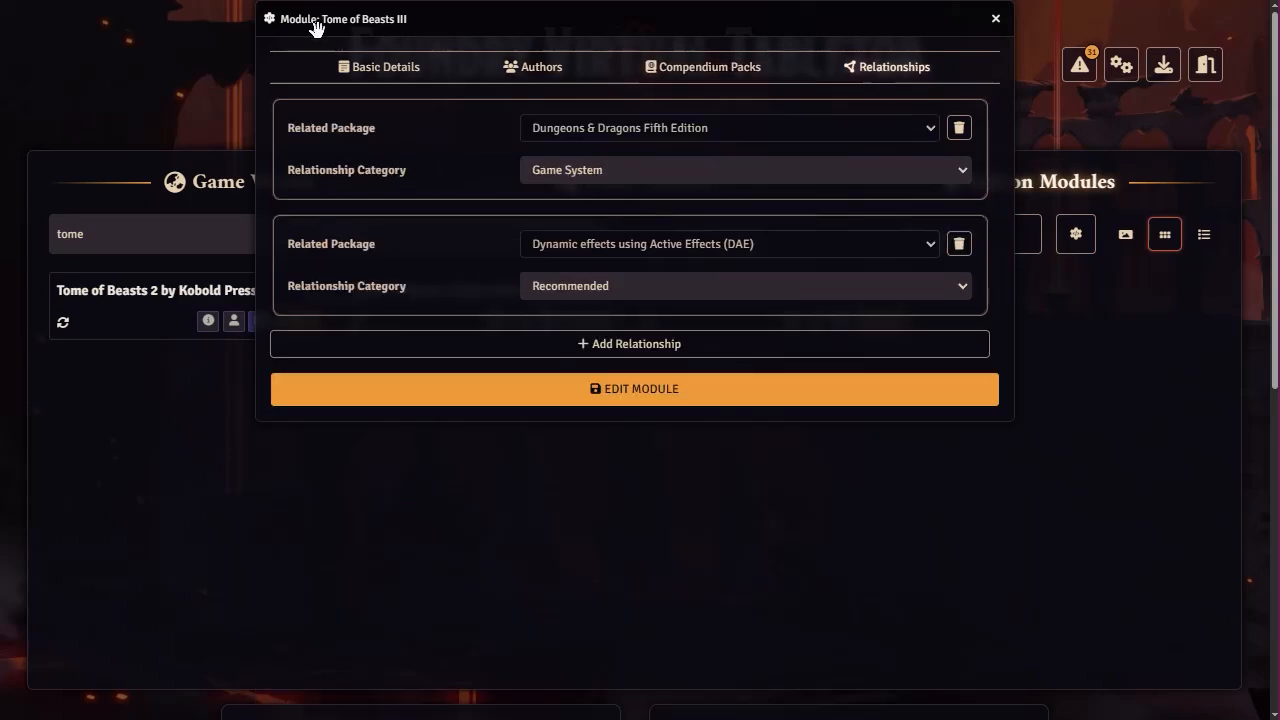
click(386, 72)
scroll(513, 280, up, 3)
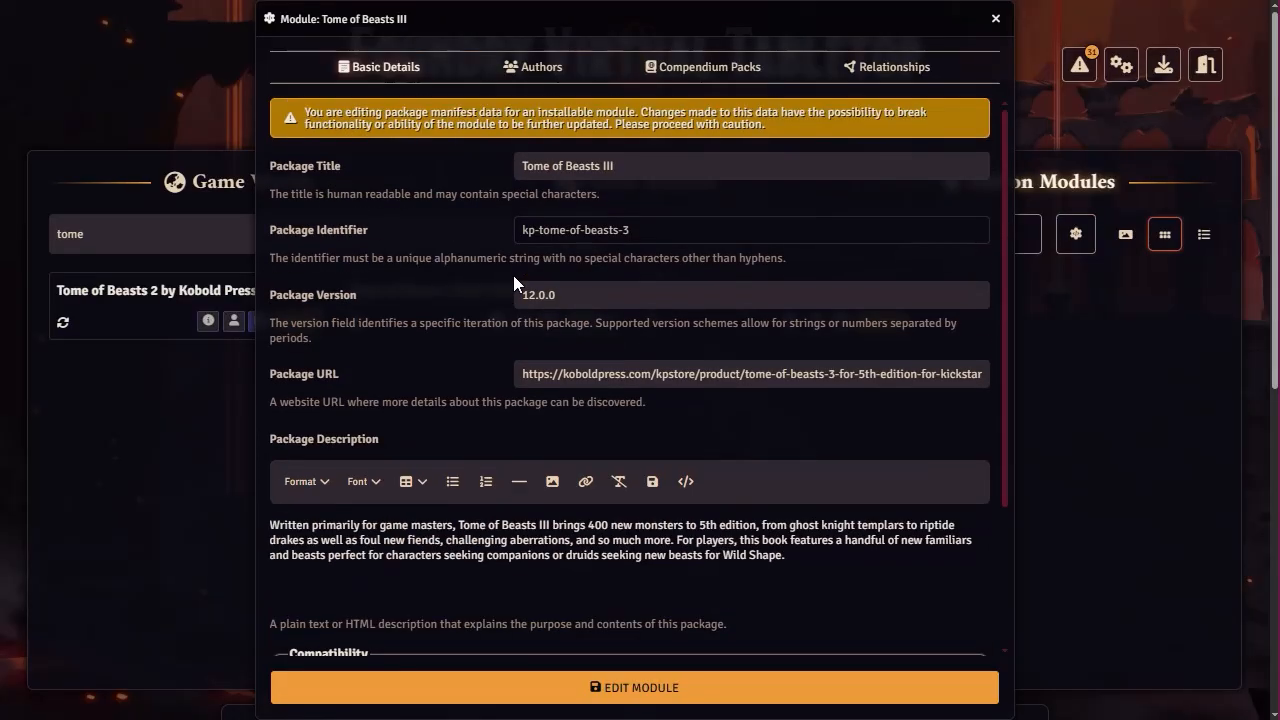
Examine the authors and the complete list of compendium packs in the Tome of Beasts III manifest.
click(544, 72)
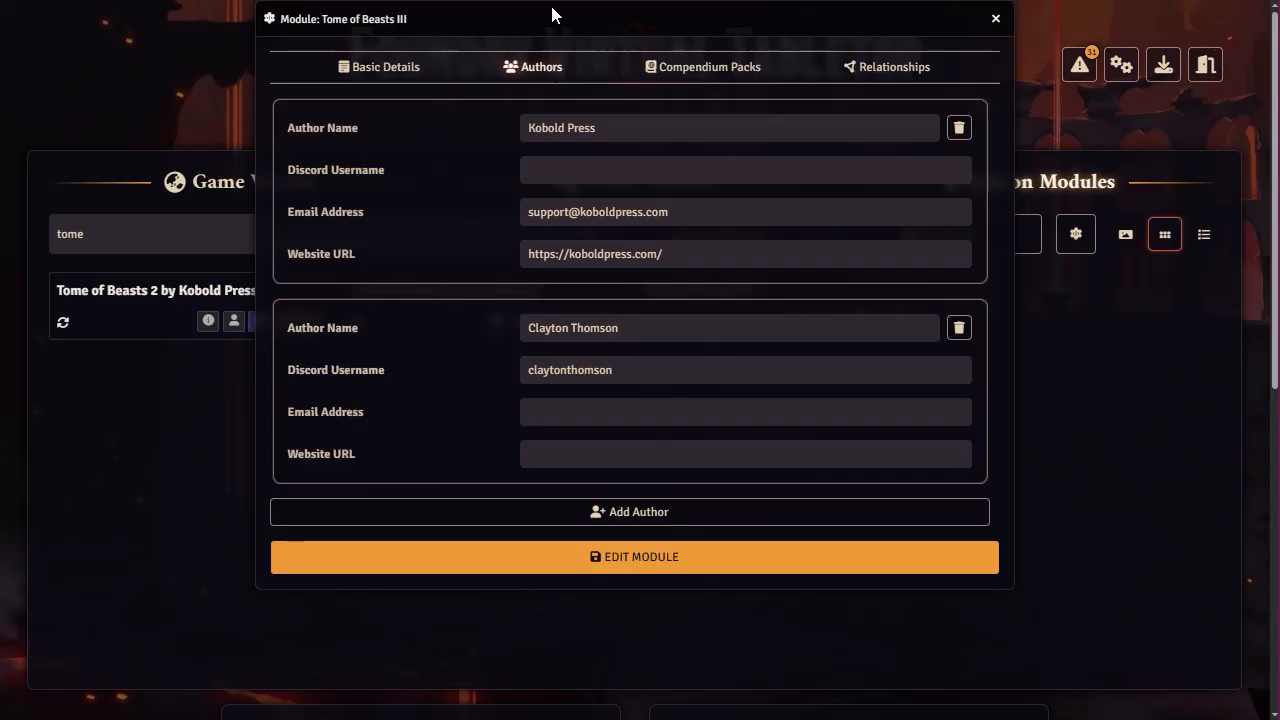
click(677, 72)
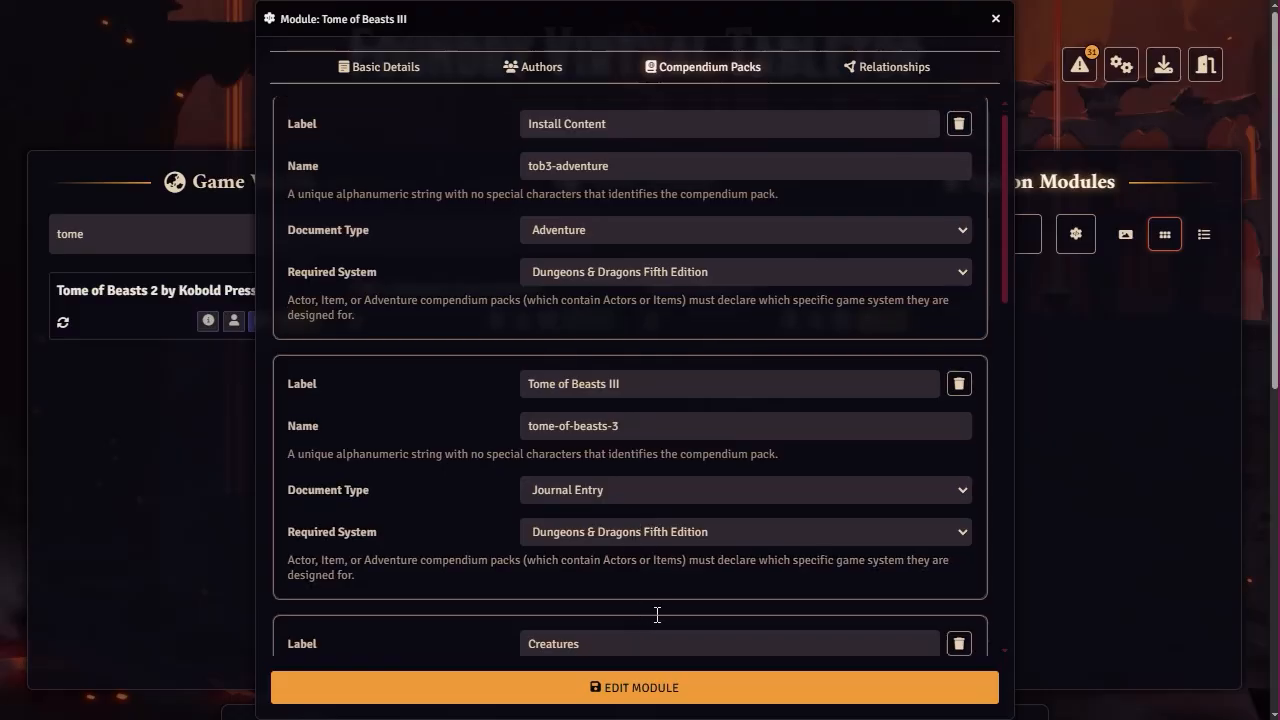
scroll(691, 495, down, 8)
scroll(692, 497, down, 2)
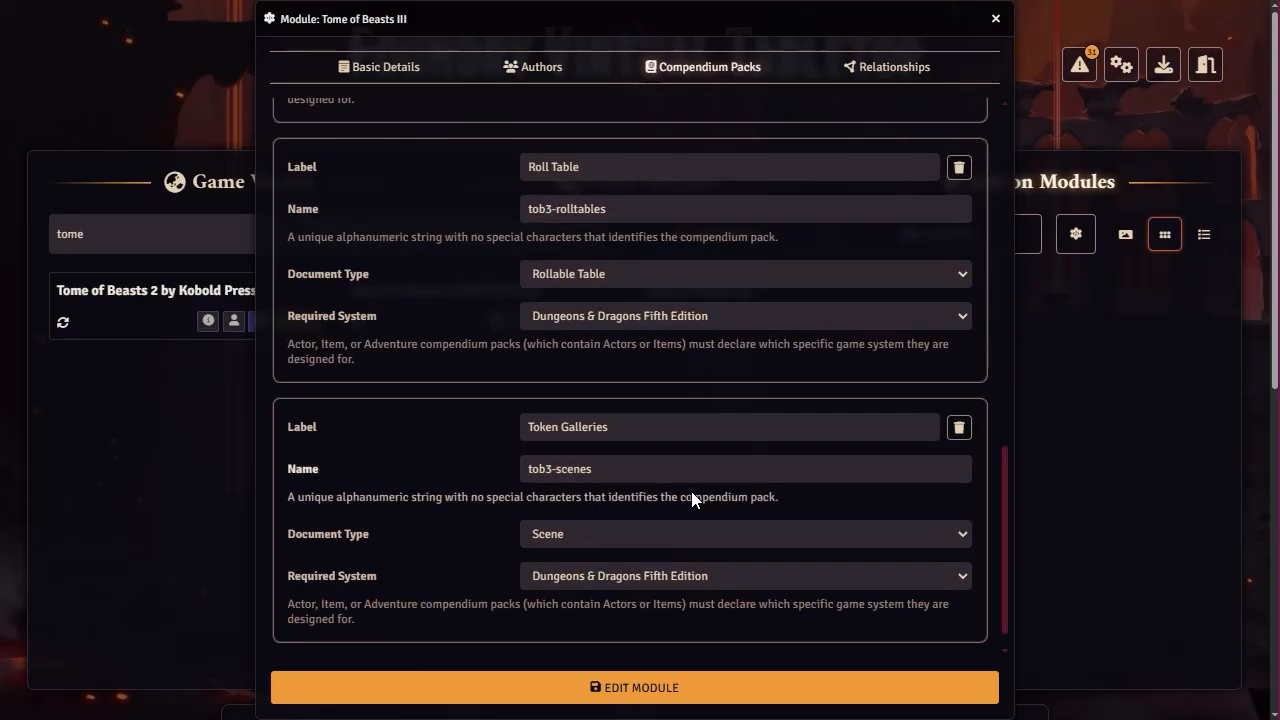
scroll(691, 491, up, 10)
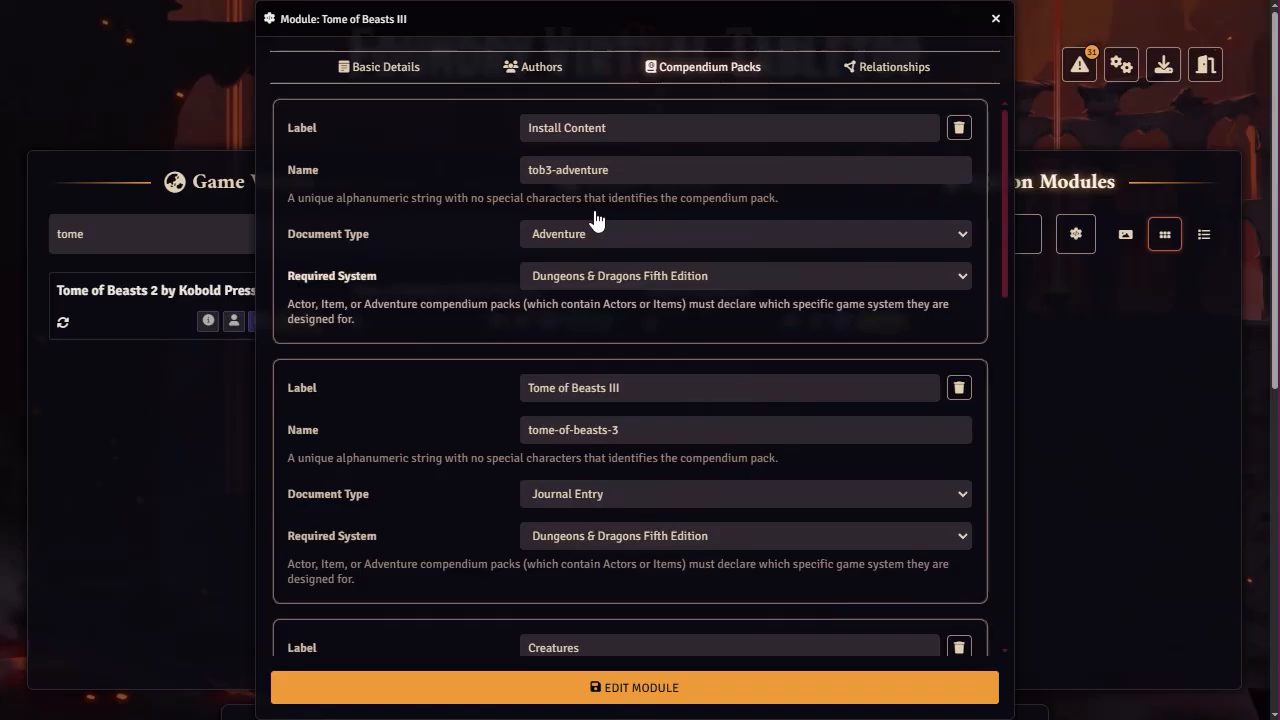
Recheck the basic details and package relationships in the Tome of Beasts III manifest, and submit it without edits.
click(380, 72)
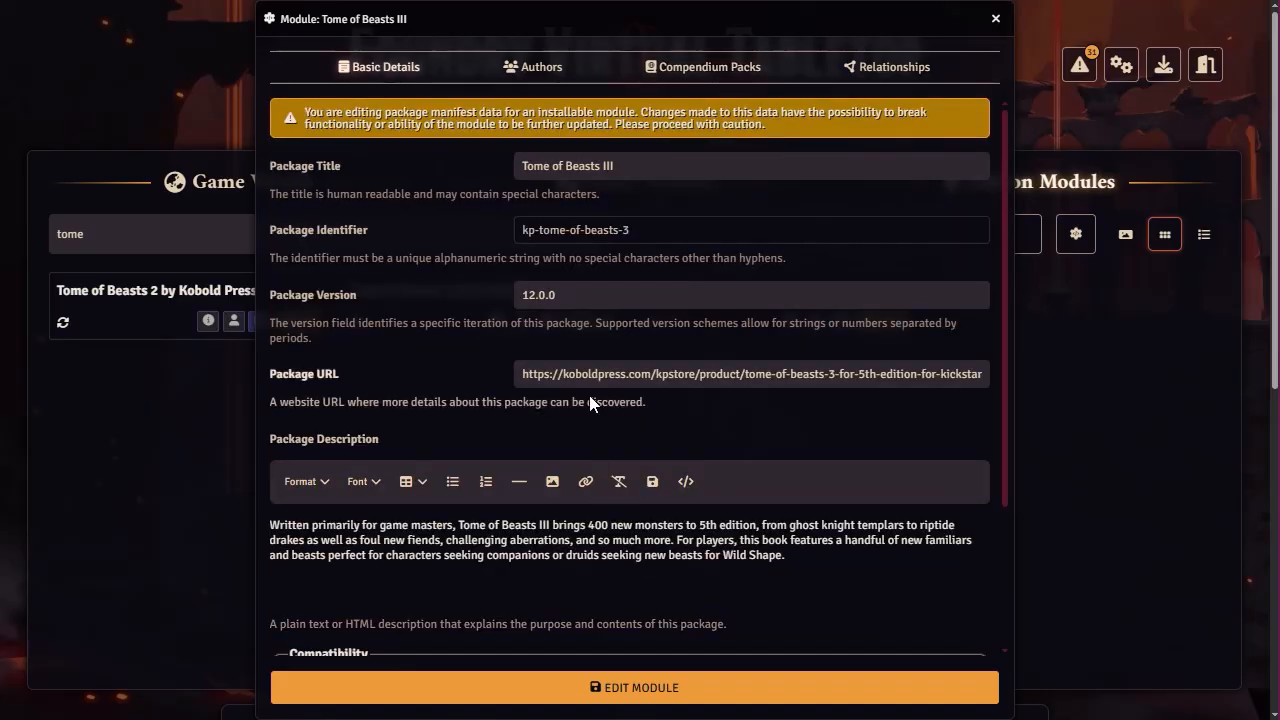
click(878, 67)
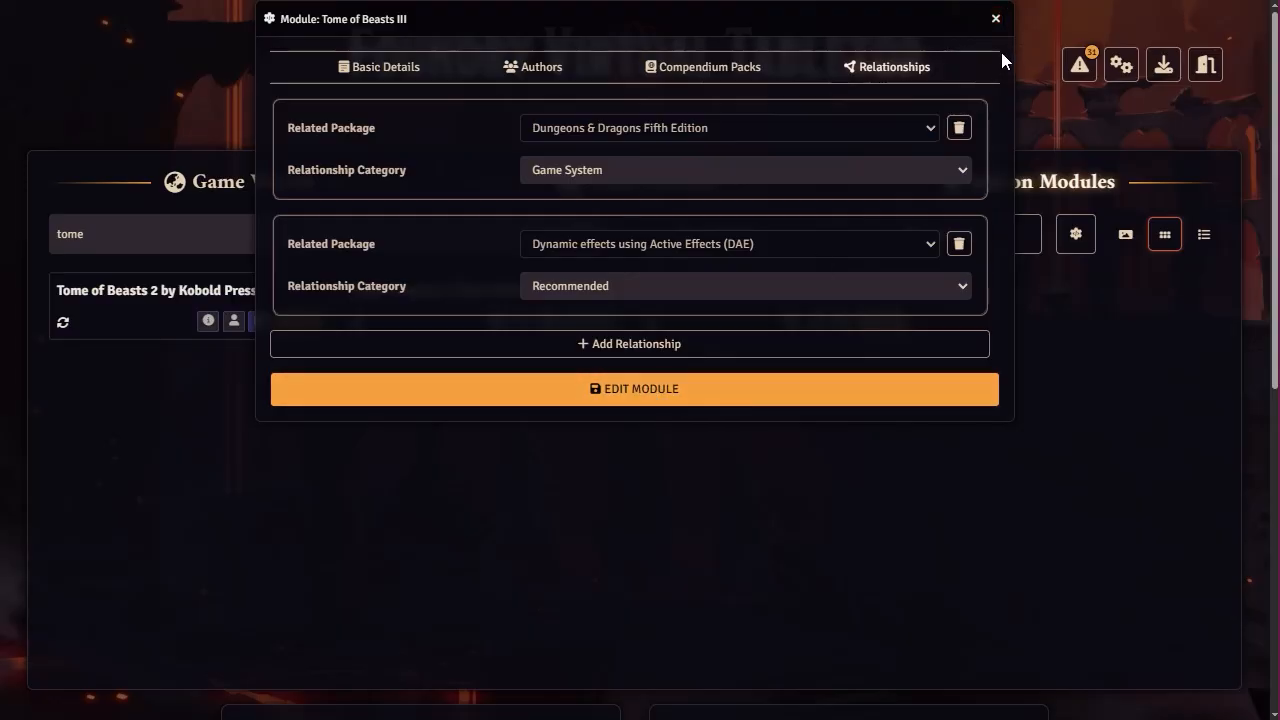
click(700, 390)
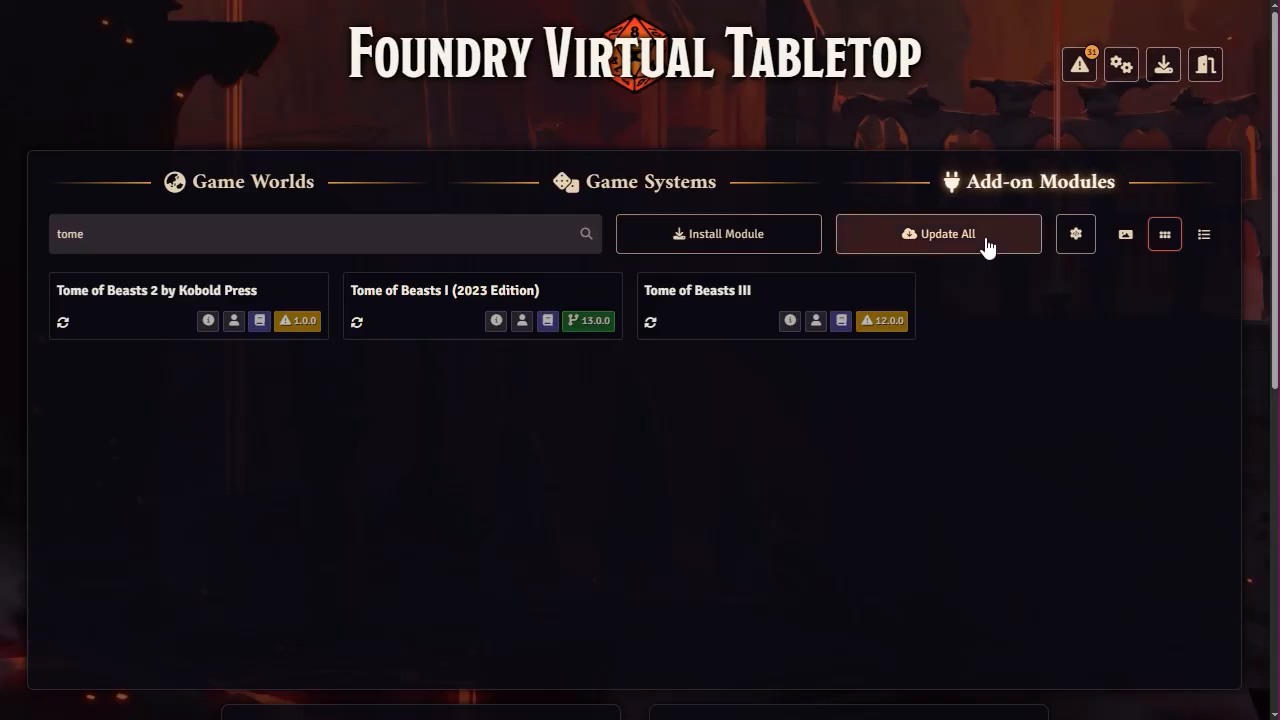
Clear the module filter and launch the D&D 5e (Mods) game world.
double_click(205, 241)
key(BackSpace)
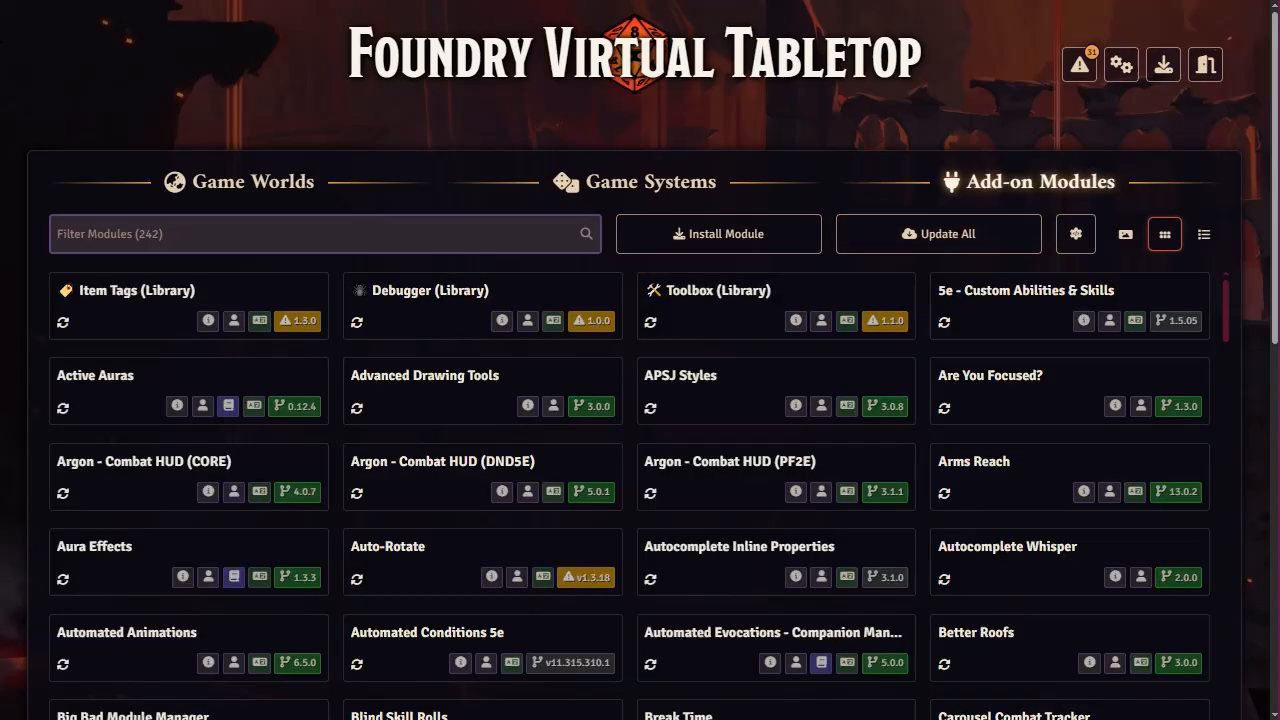
click(277, 197)
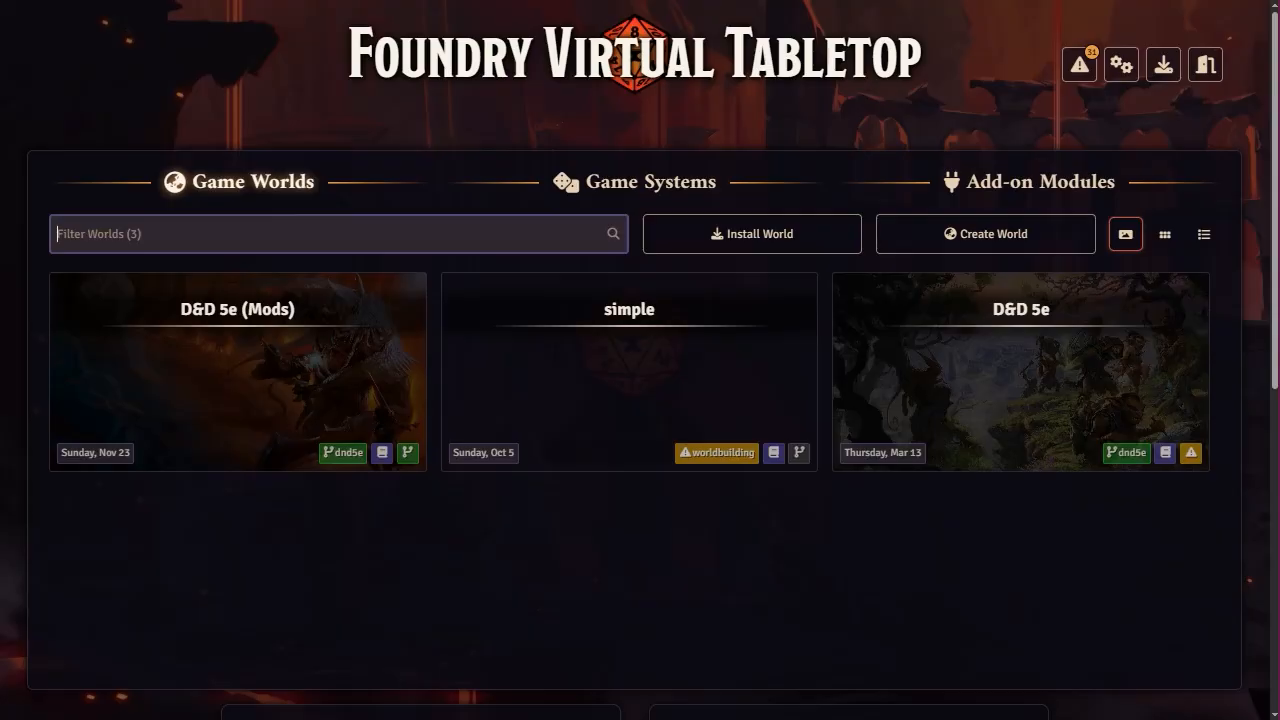
click(238, 402)
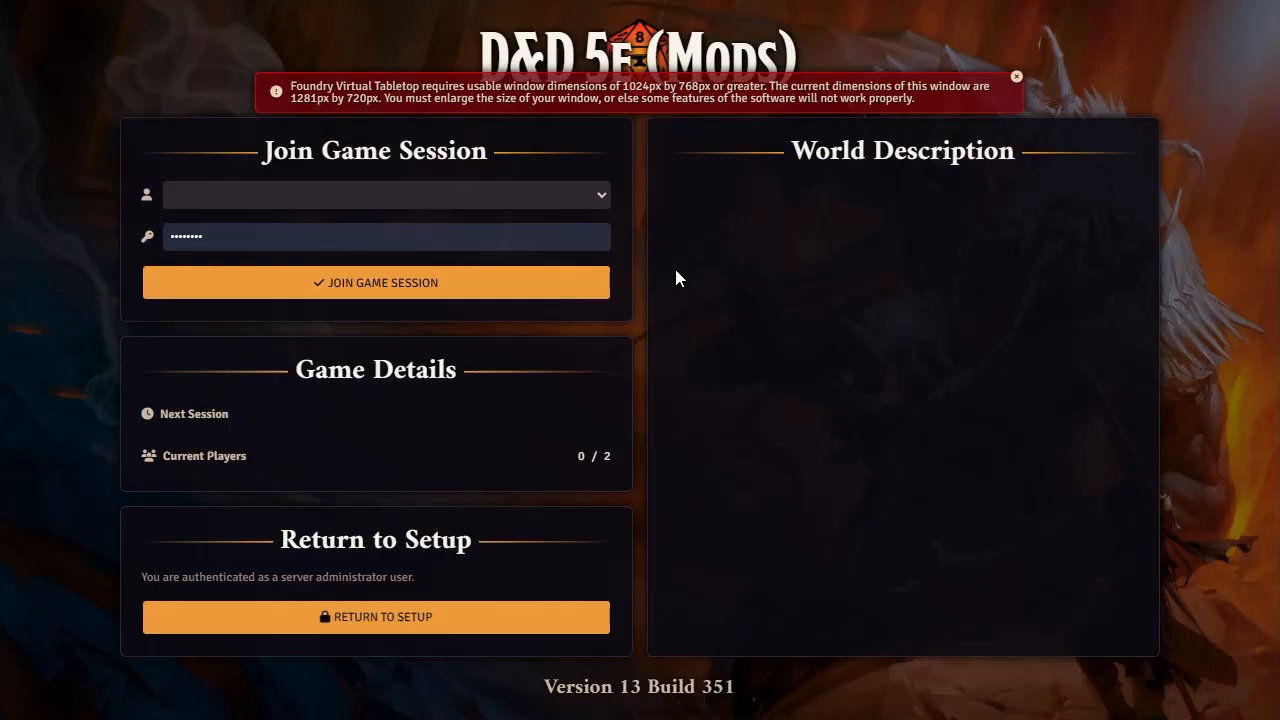
Dismiss the window size warning and join the game session as the gamemaster user.
click(1016, 77)
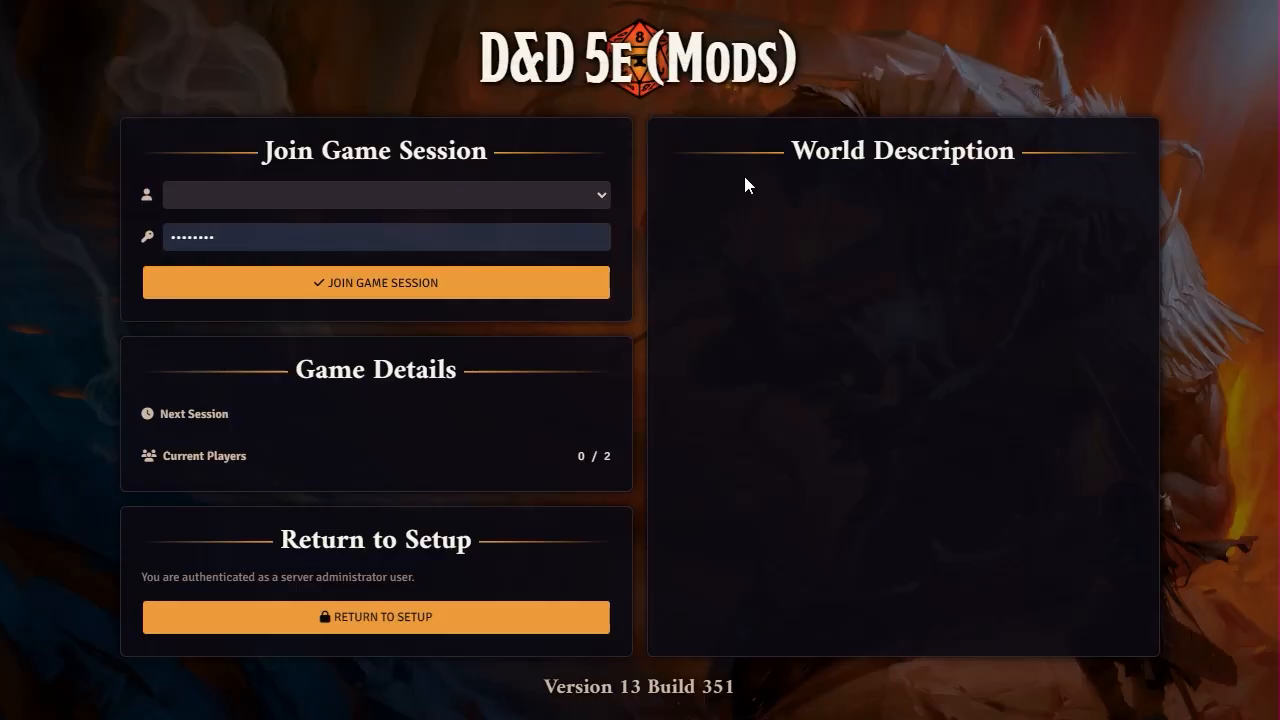
click(604, 200)
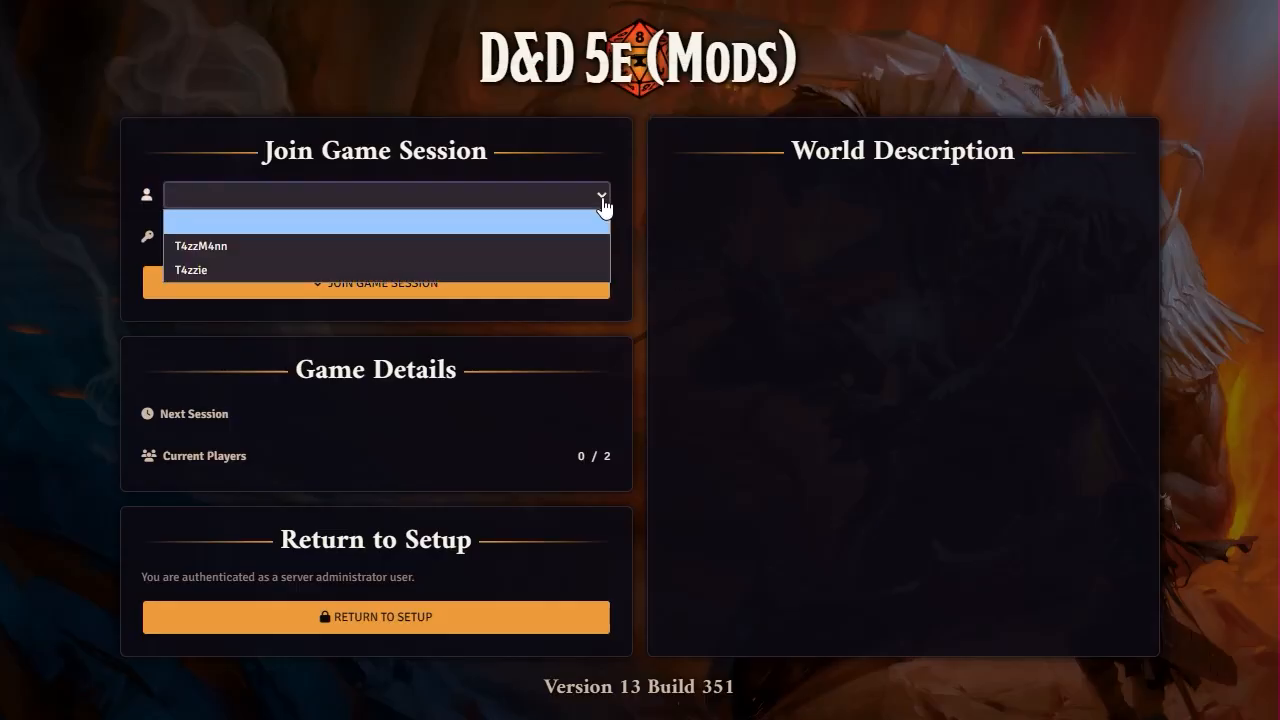
click(370, 246)
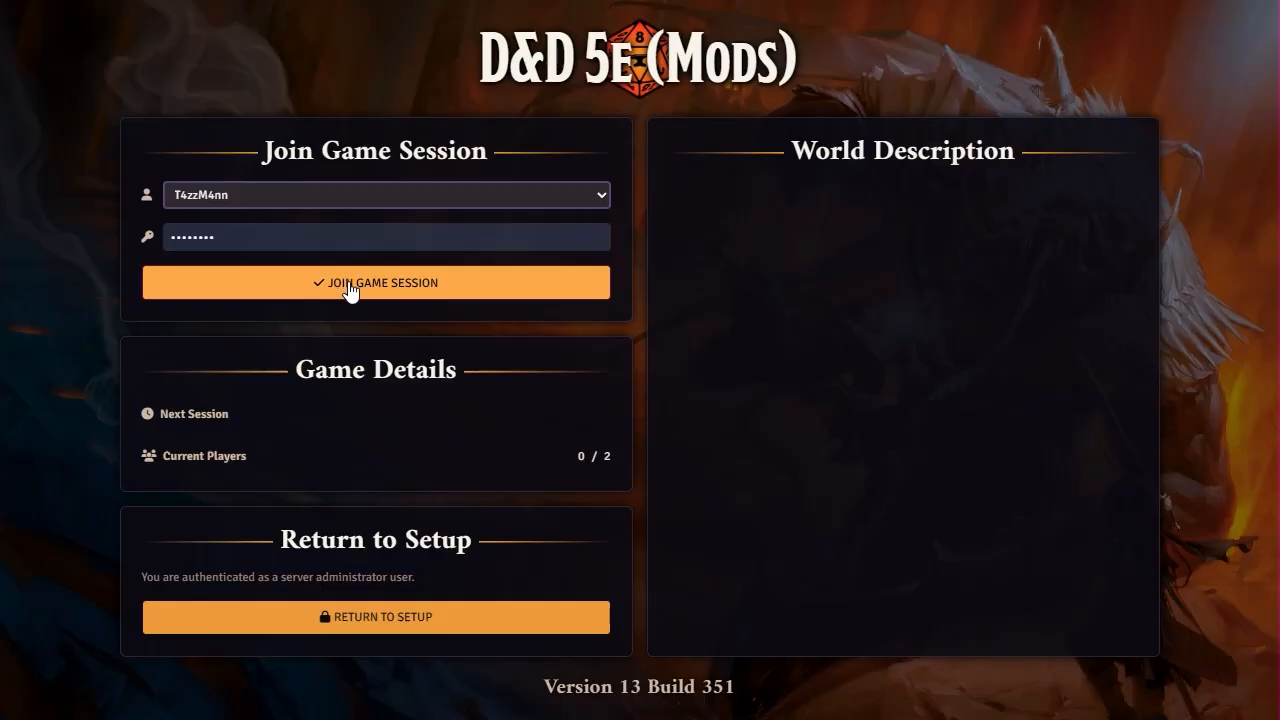
click(350, 291)
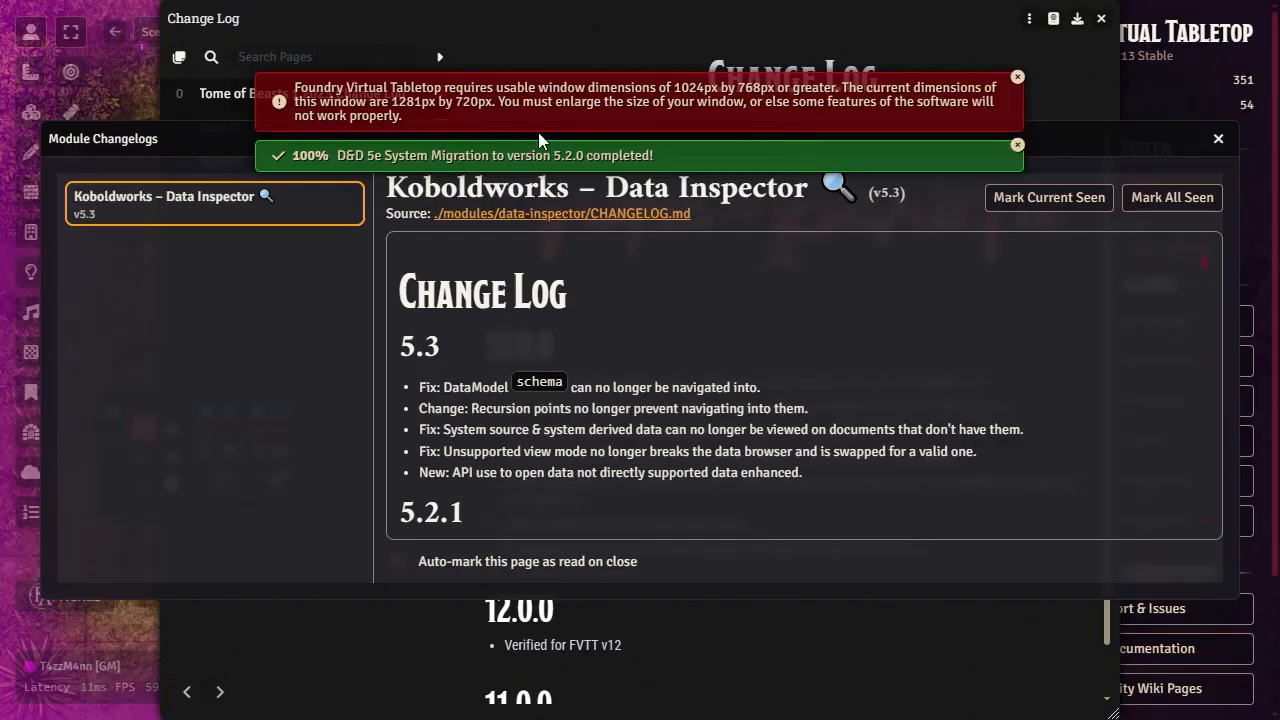
Mark all module changelogs as seen, and read through and close the Tome of Beasts 1 2023 change log.
click(1016, 78)
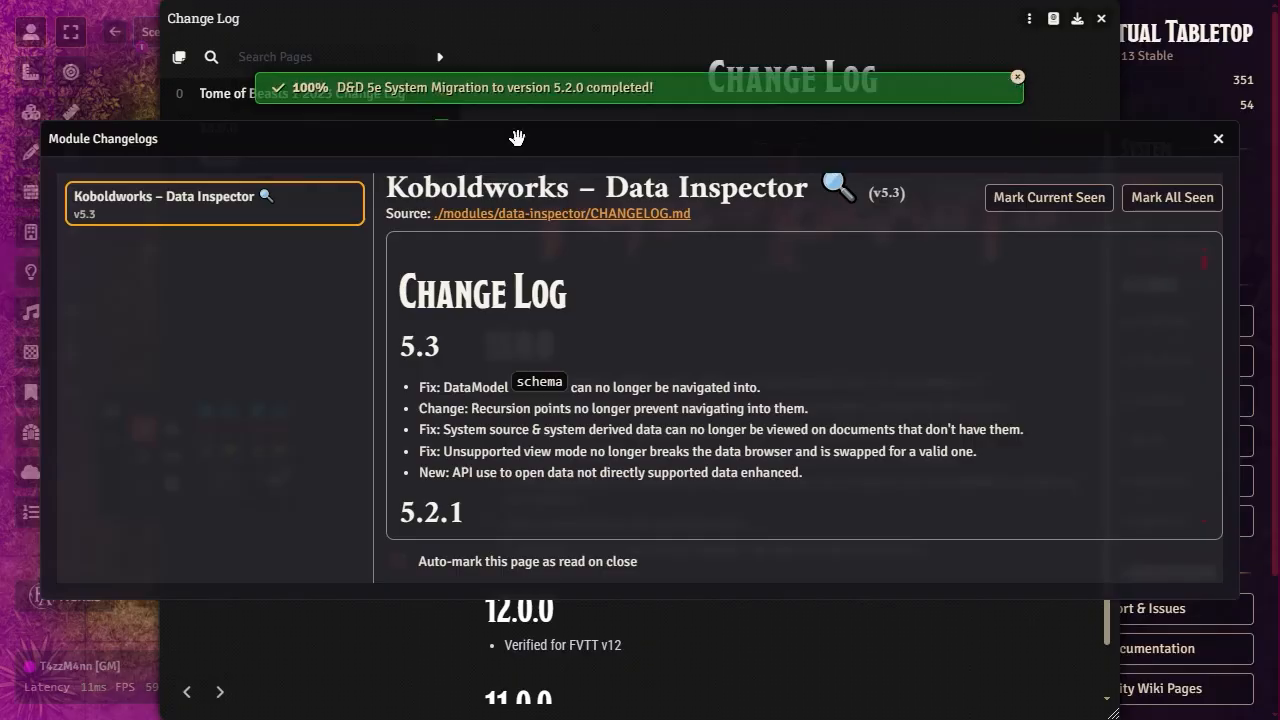
click(1017, 76)
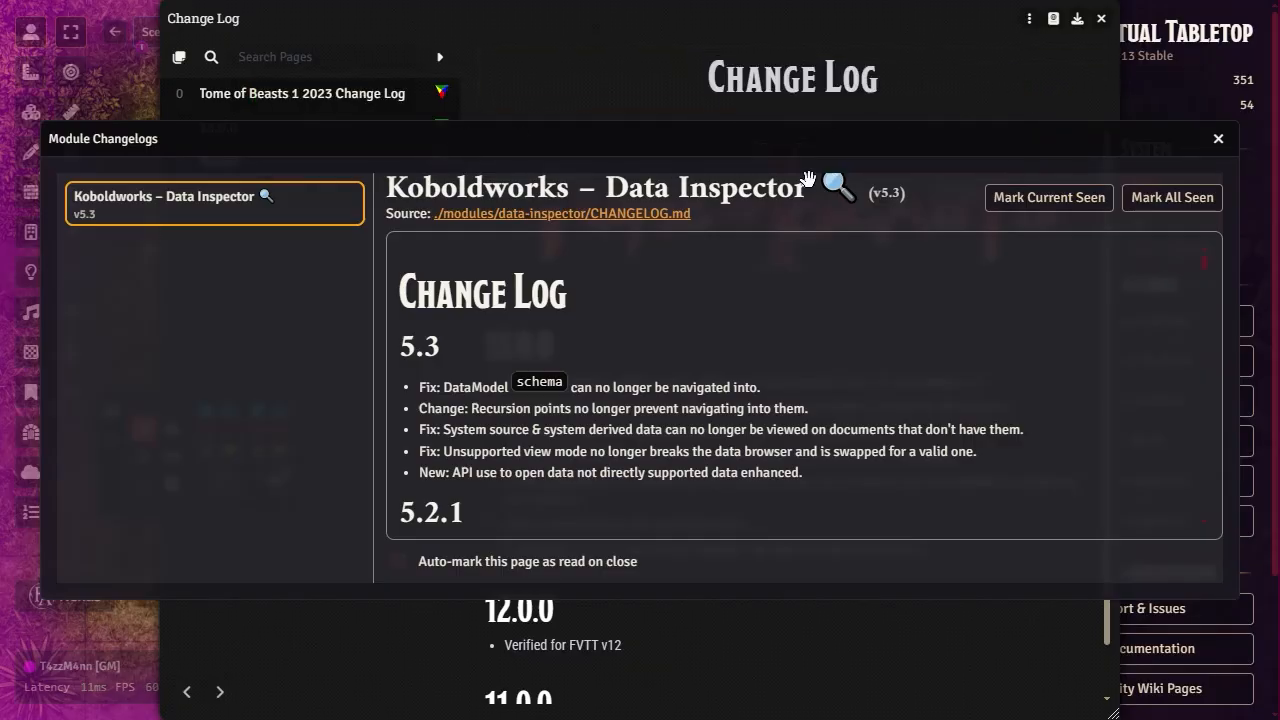
click(1190, 203)
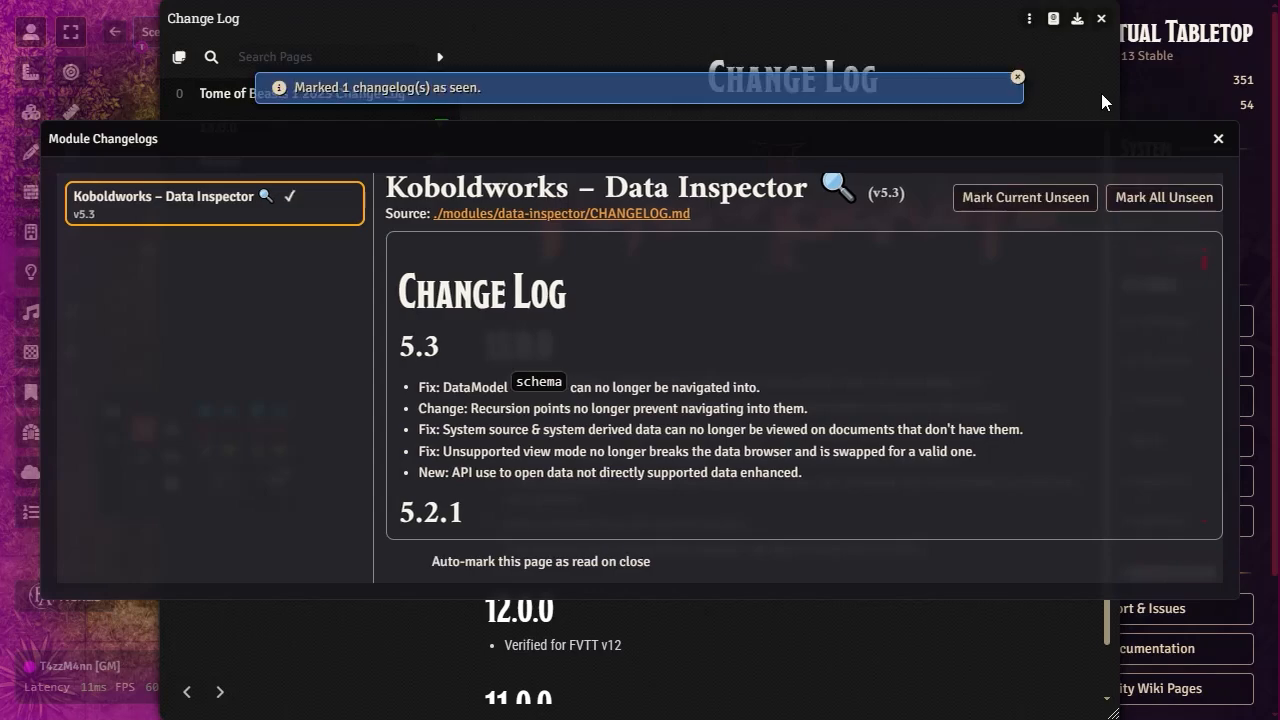
click(1219, 140)
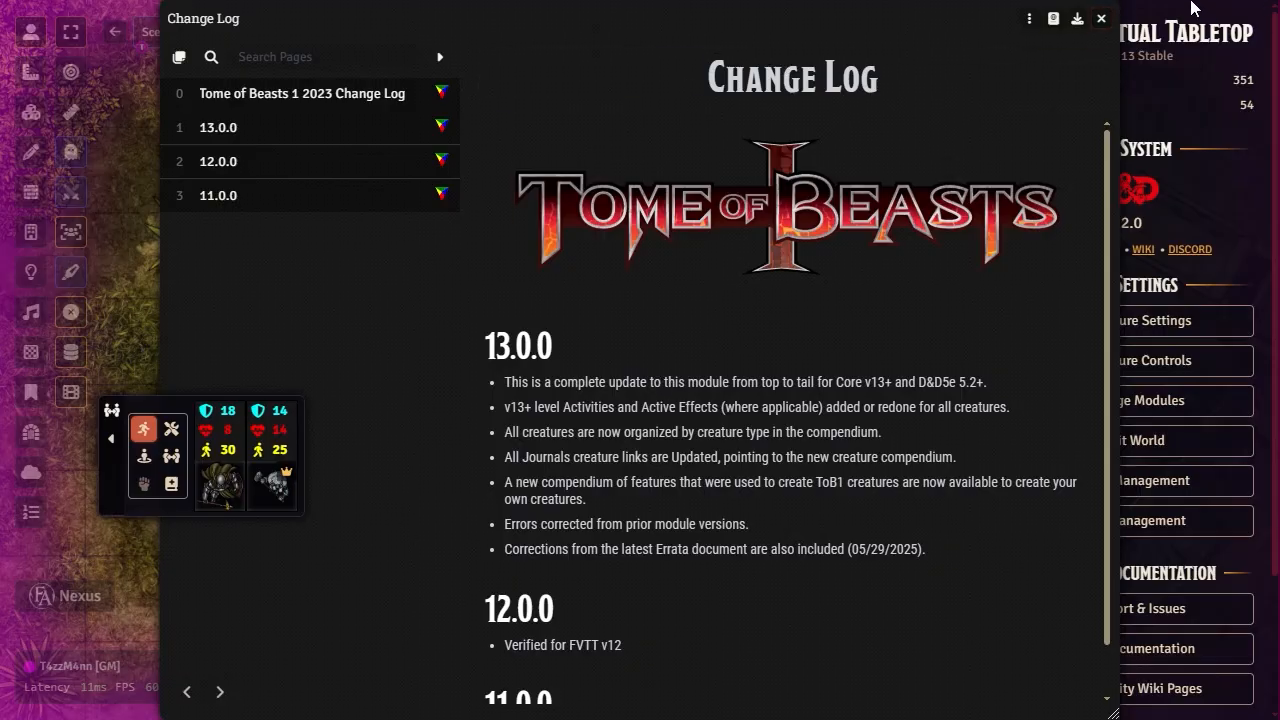
scroll(574, 378, down, 1)
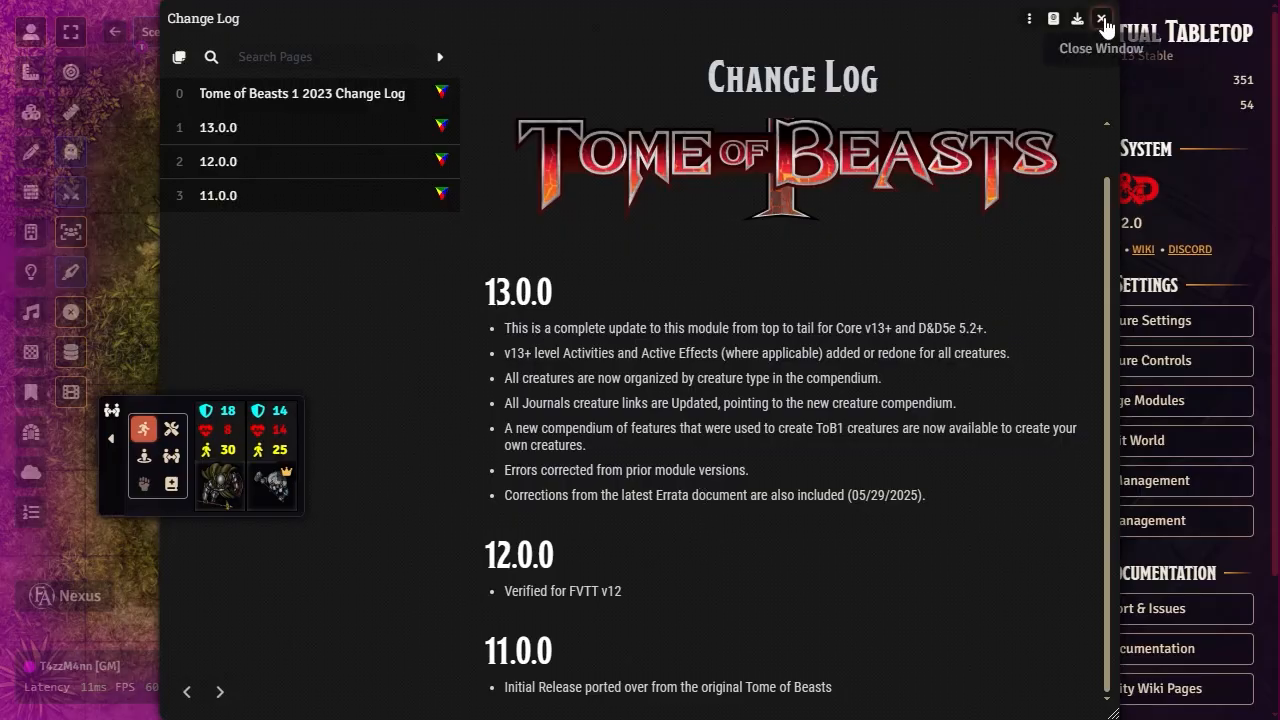
click(1101, 19)
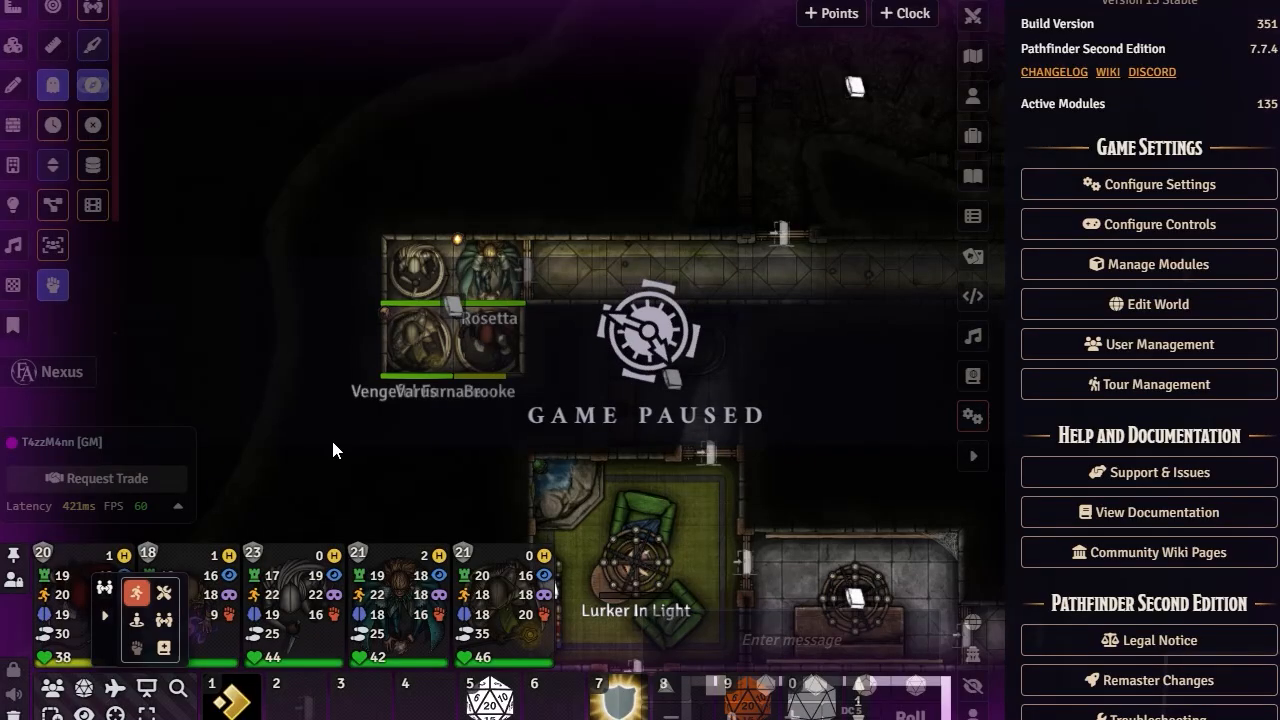
In the Pathfinder Second Edition world, check the gnome rogue's character sheet for spellcasting entries and close it.
click(413, 270)
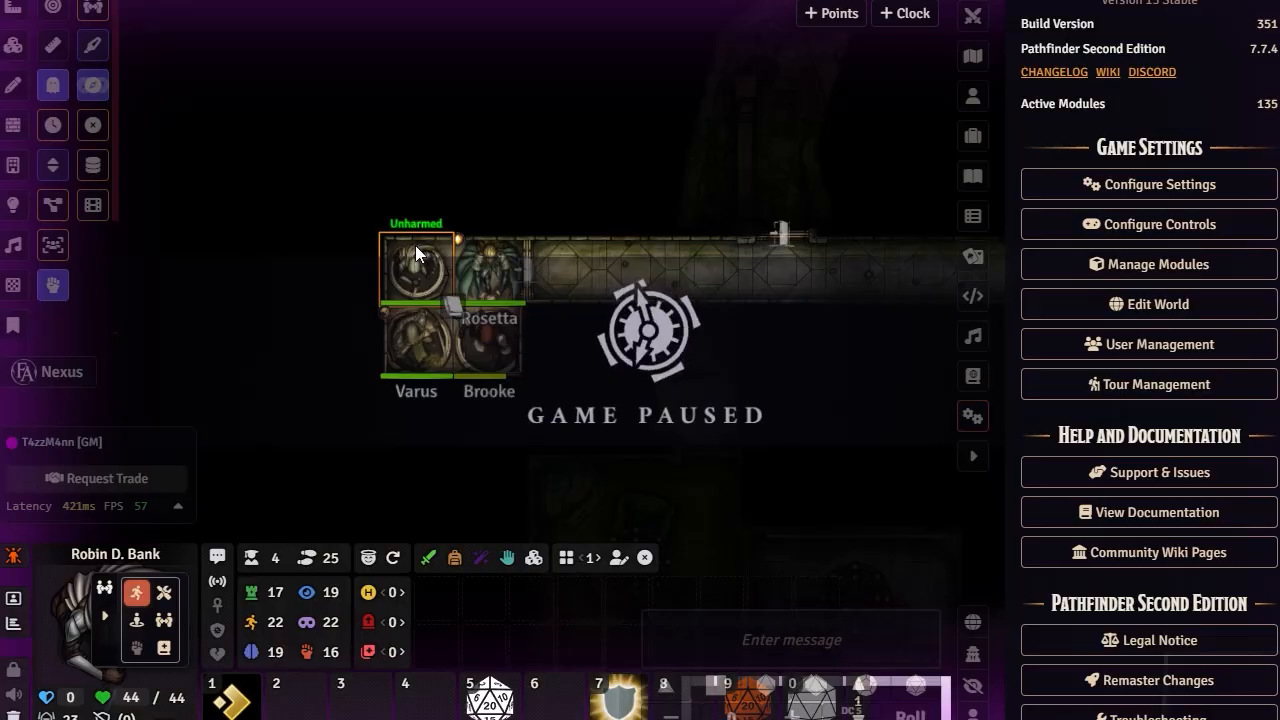
double_click(415, 245)
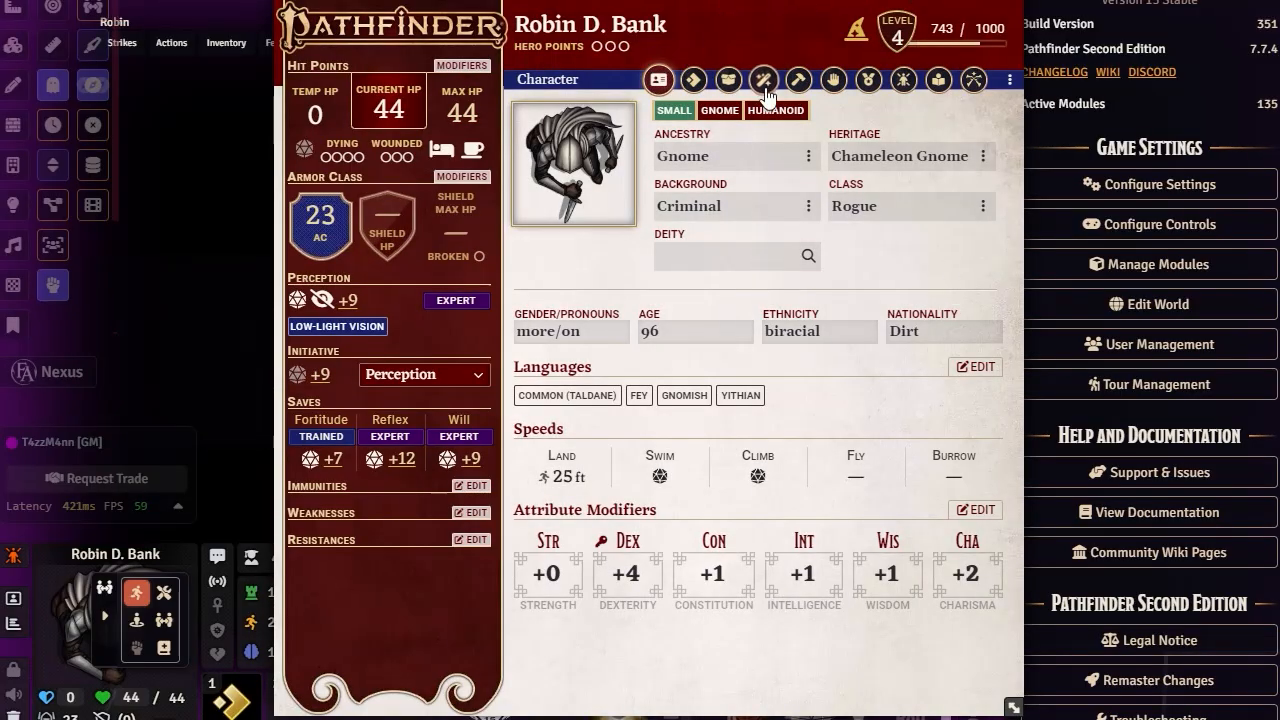
click(765, 88)
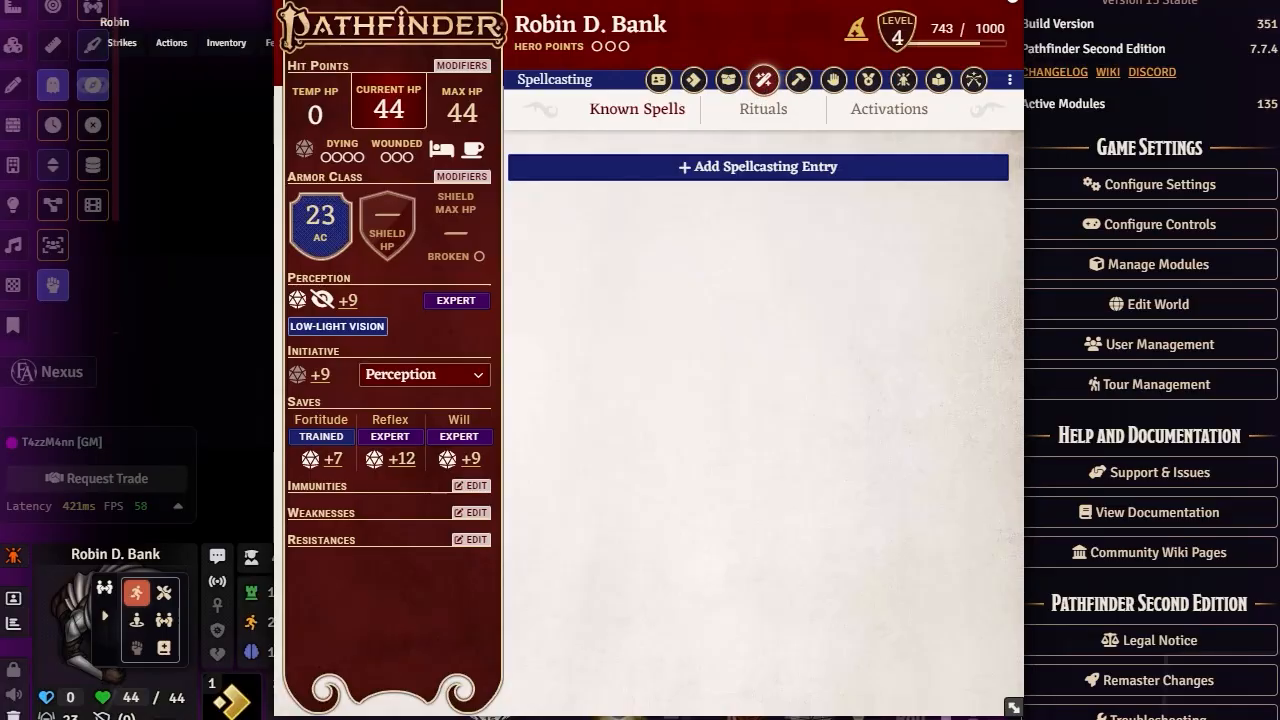
click(1012, 5)
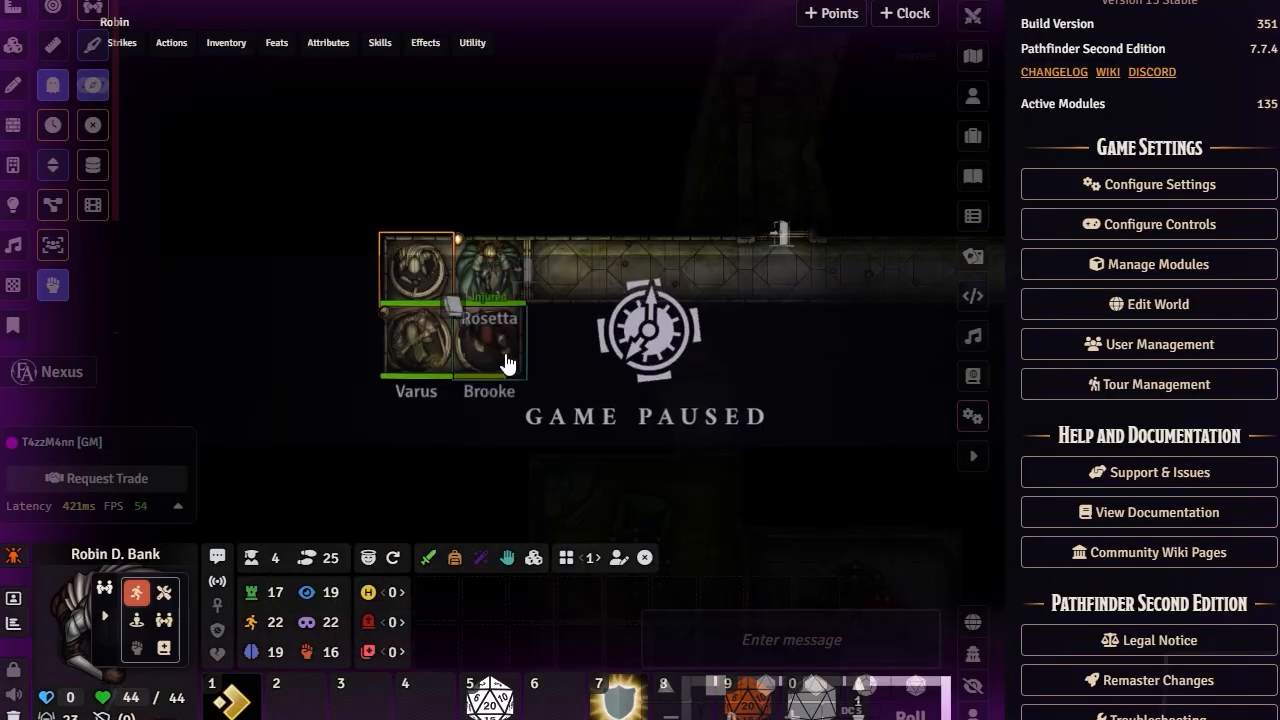
Select the Varus token, unpause the game and open Varus's character sheet.
click(392, 362)
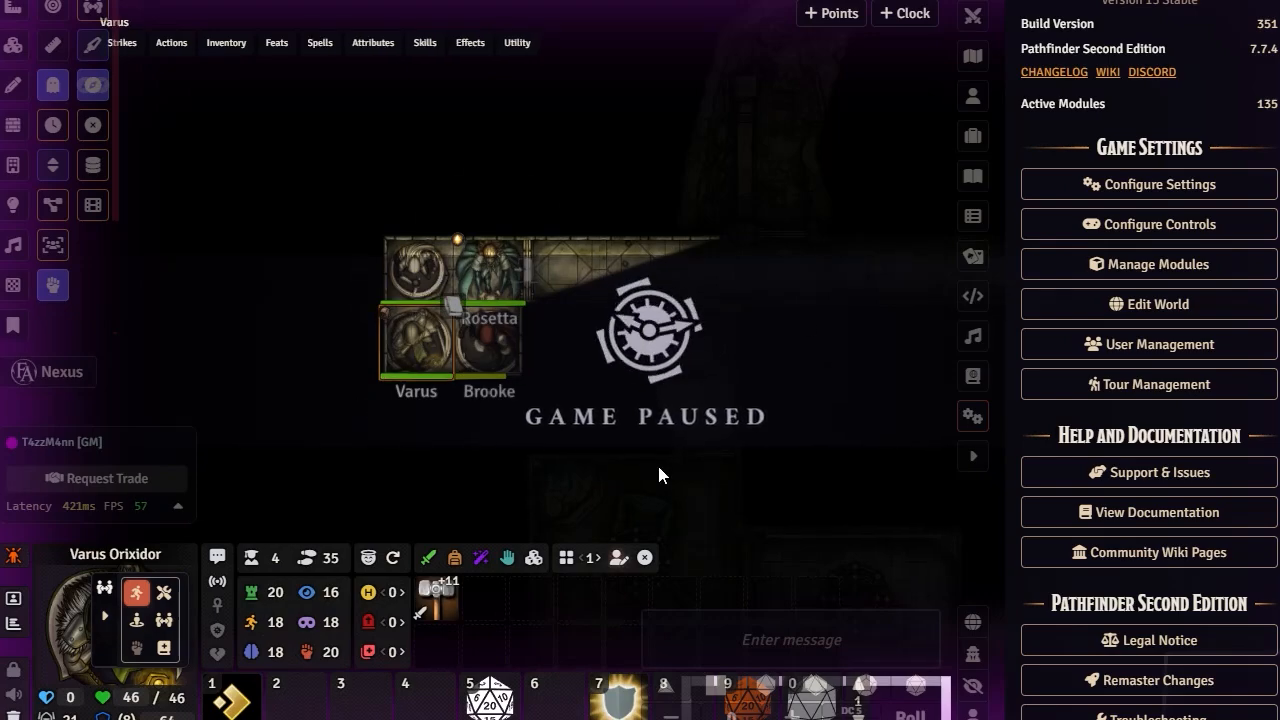
key(space)
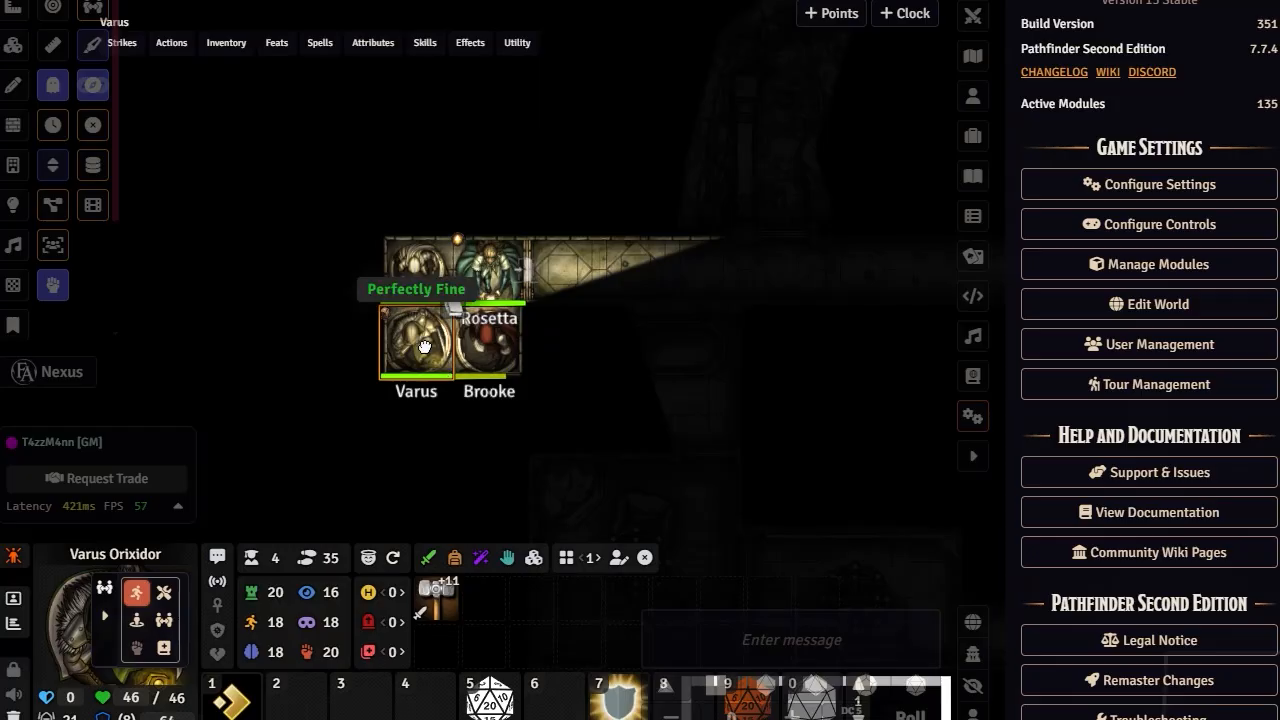
double_click(425, 346)
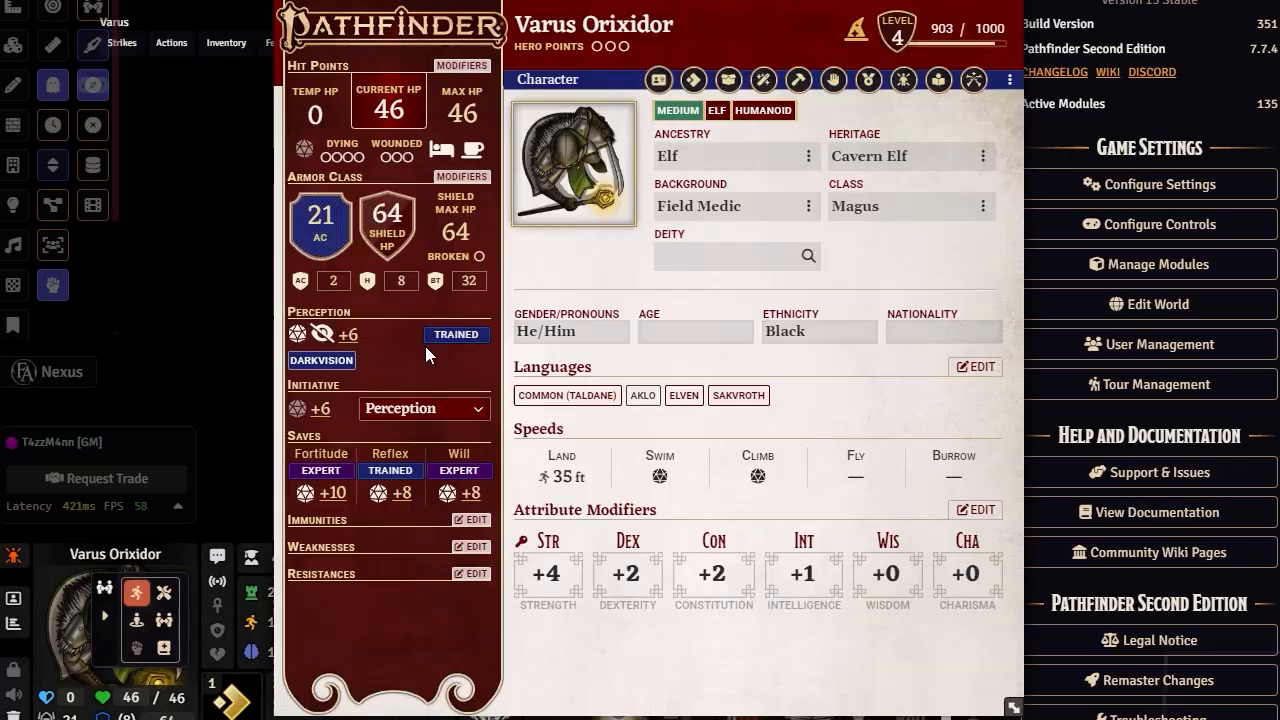
Examine the Electric Arc cantrip's description and damage among Varus's known Magus spells.
click(765, 83)
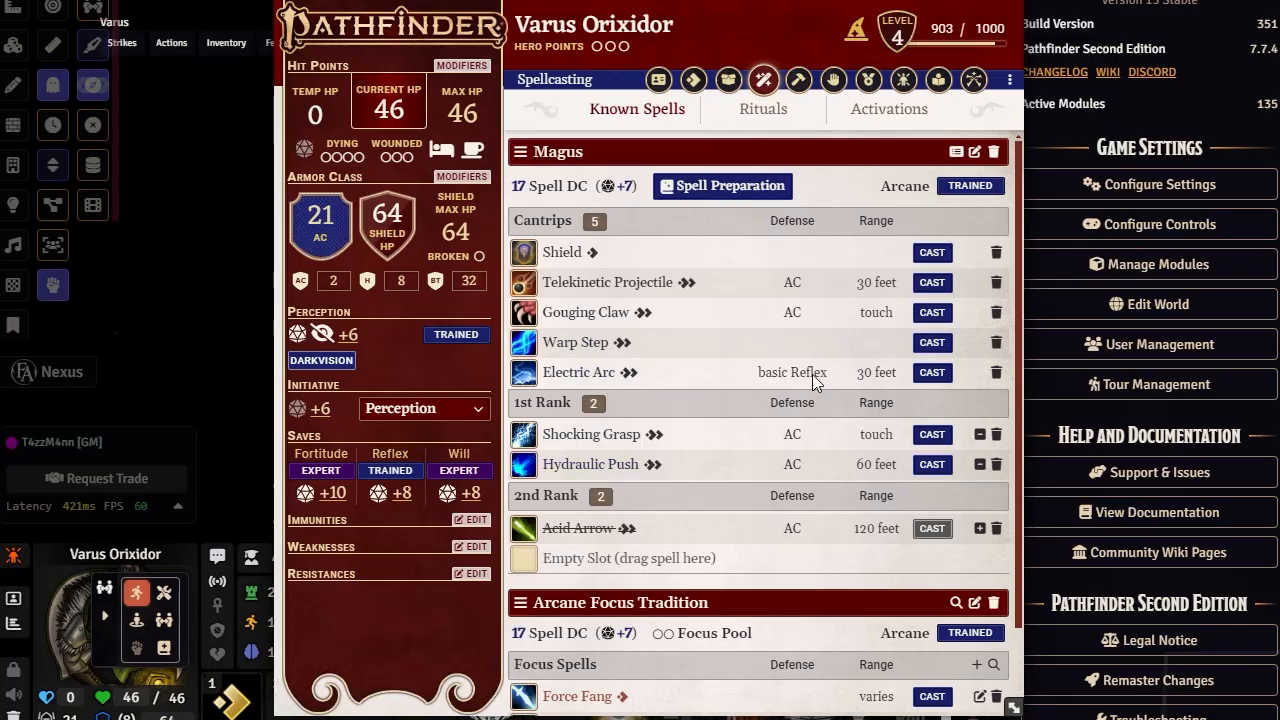
click(585, 376)
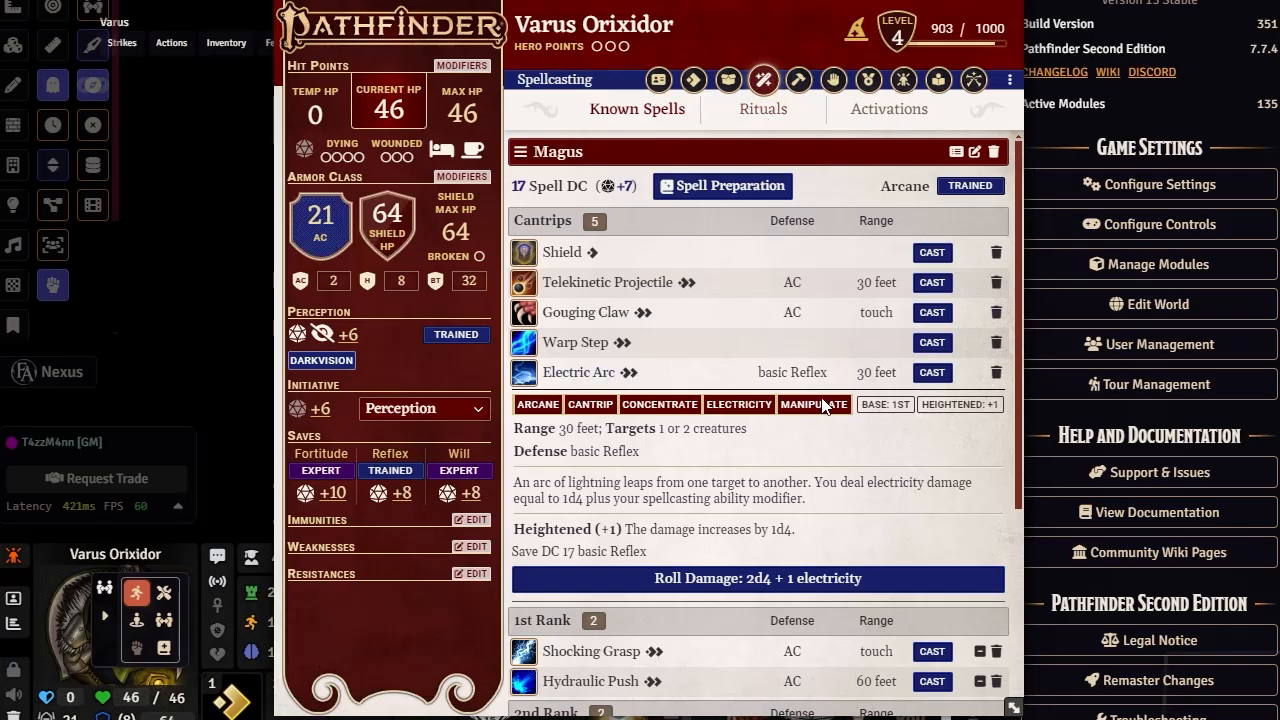
scroll(822, 404, down, 1)
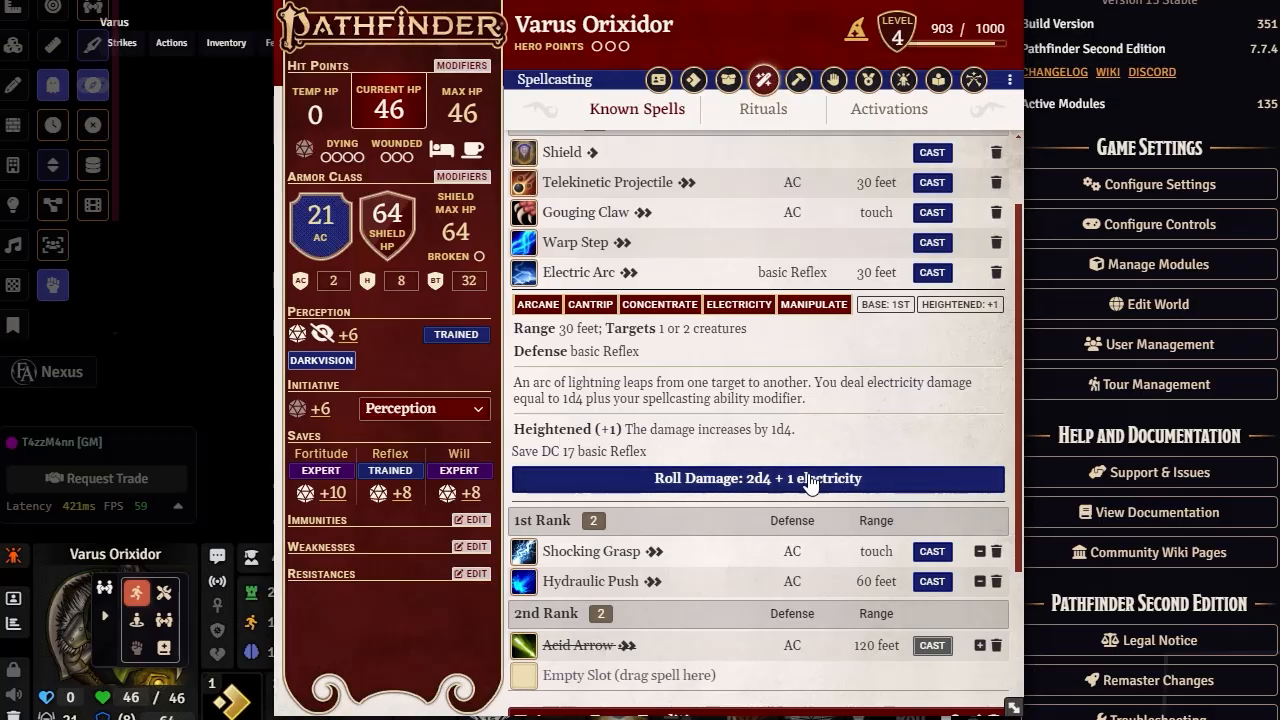
scroll(748, 413, up, 1)
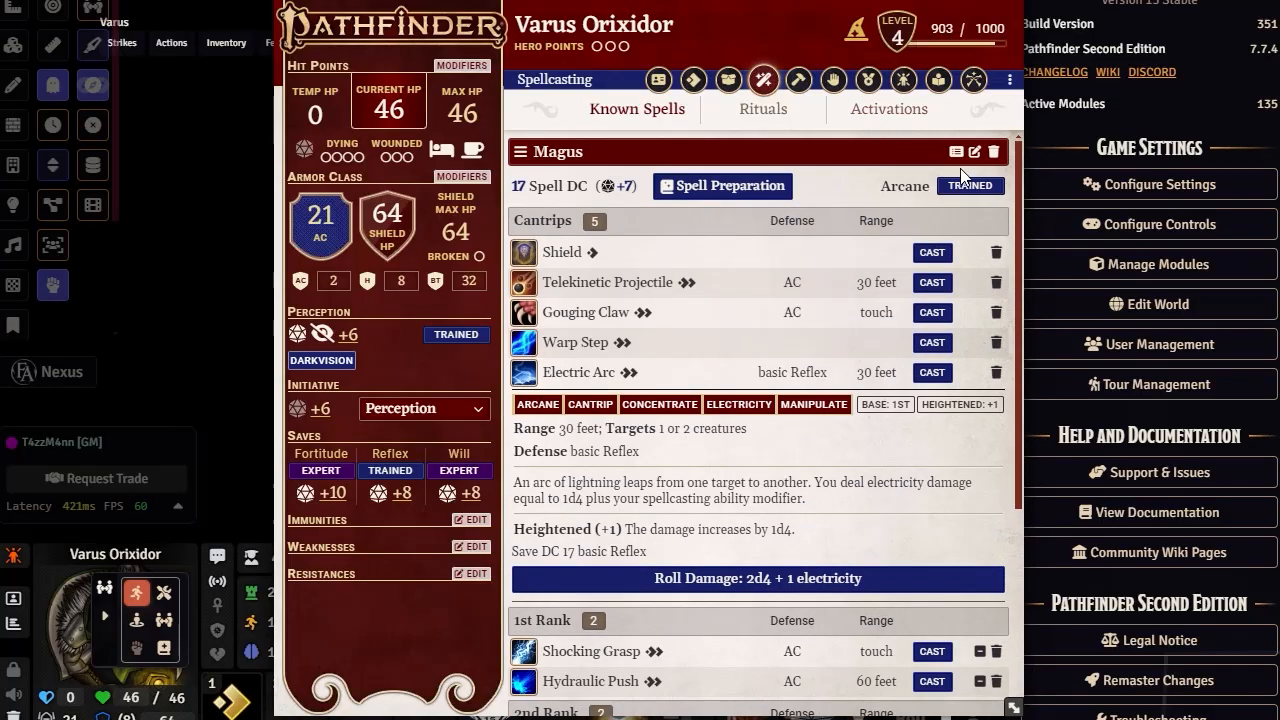
Open Electric Arc for editing from the Magus spell preparation list and bring up its item animation settings.
click(722, 186)
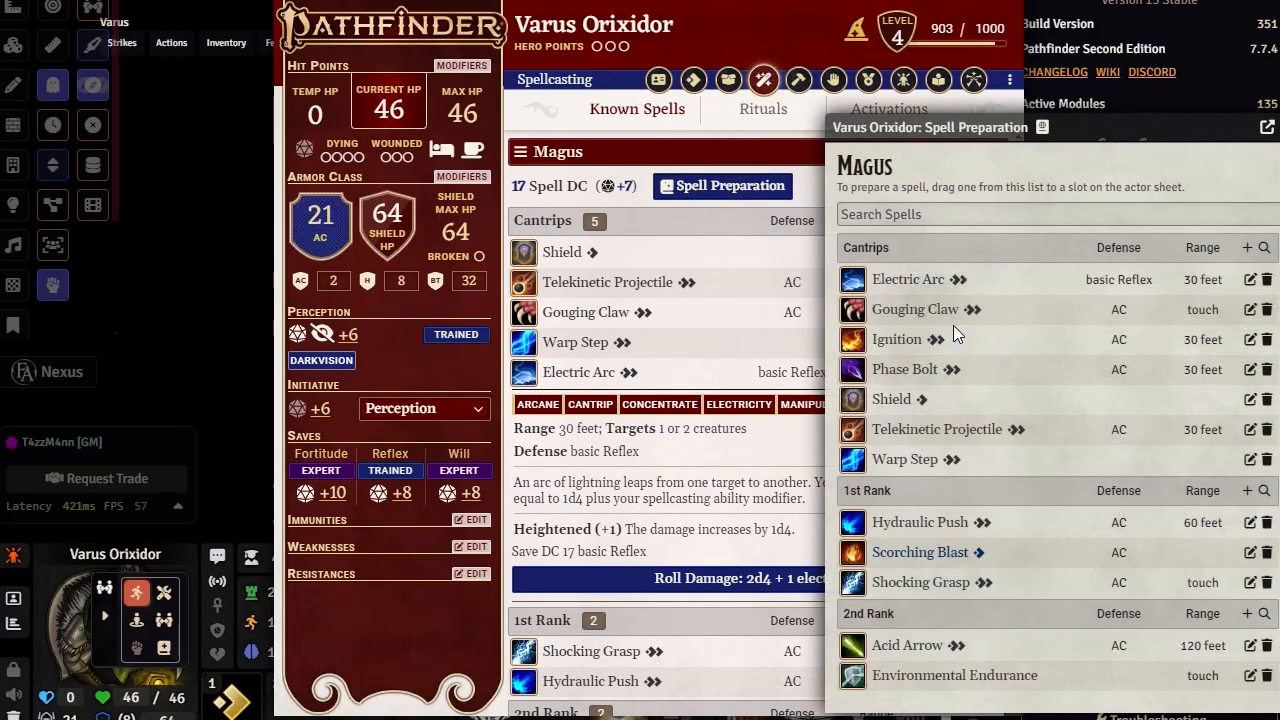
click(888, 282)
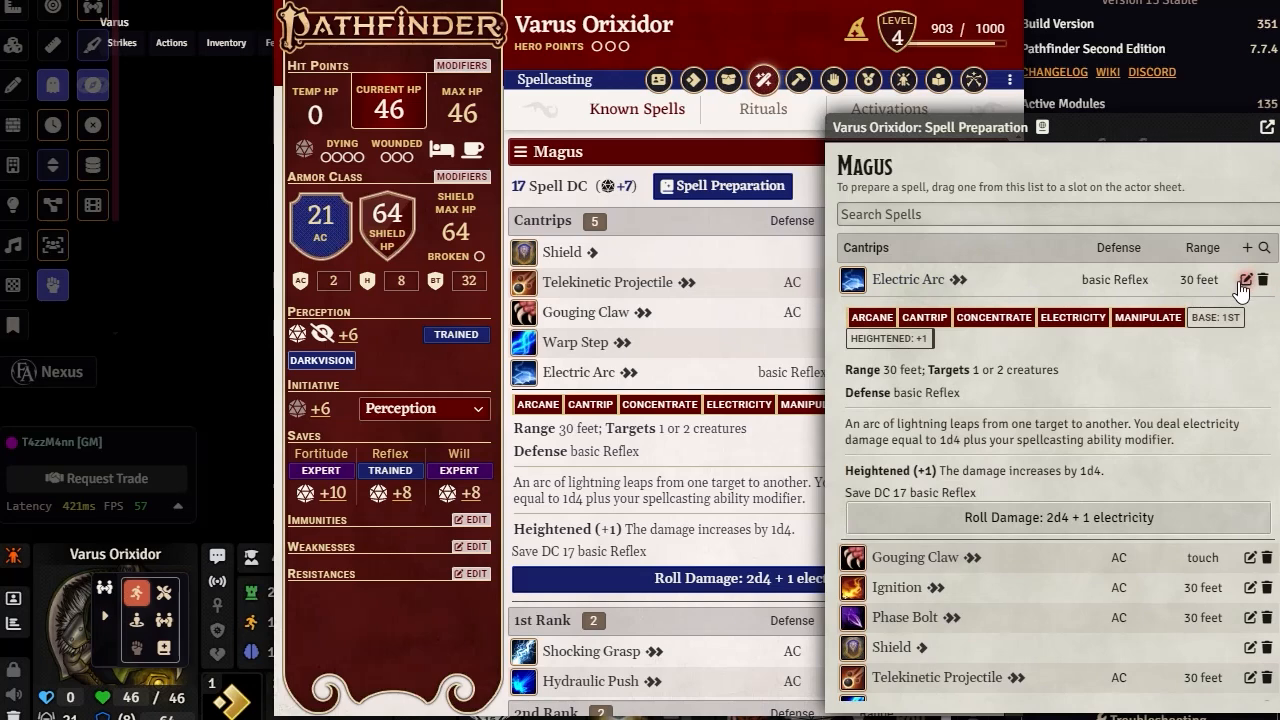
click(1244, 282)
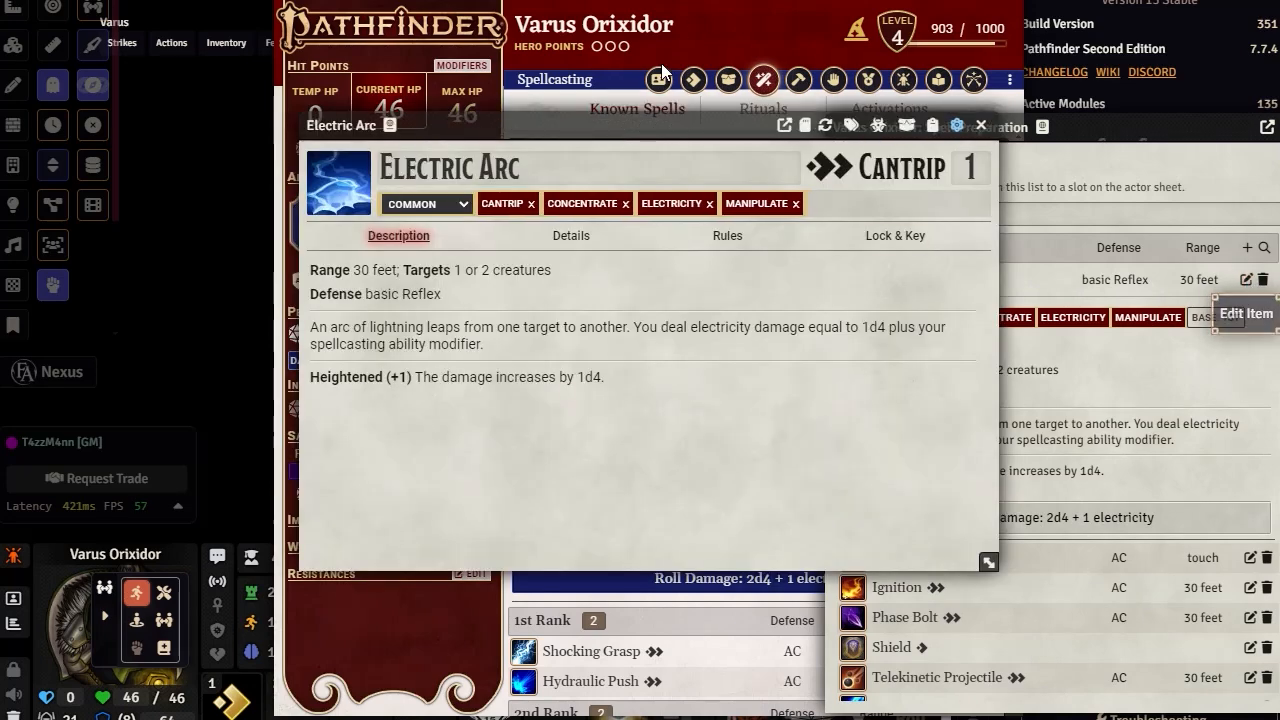
drag(637, 134, 385, 5)
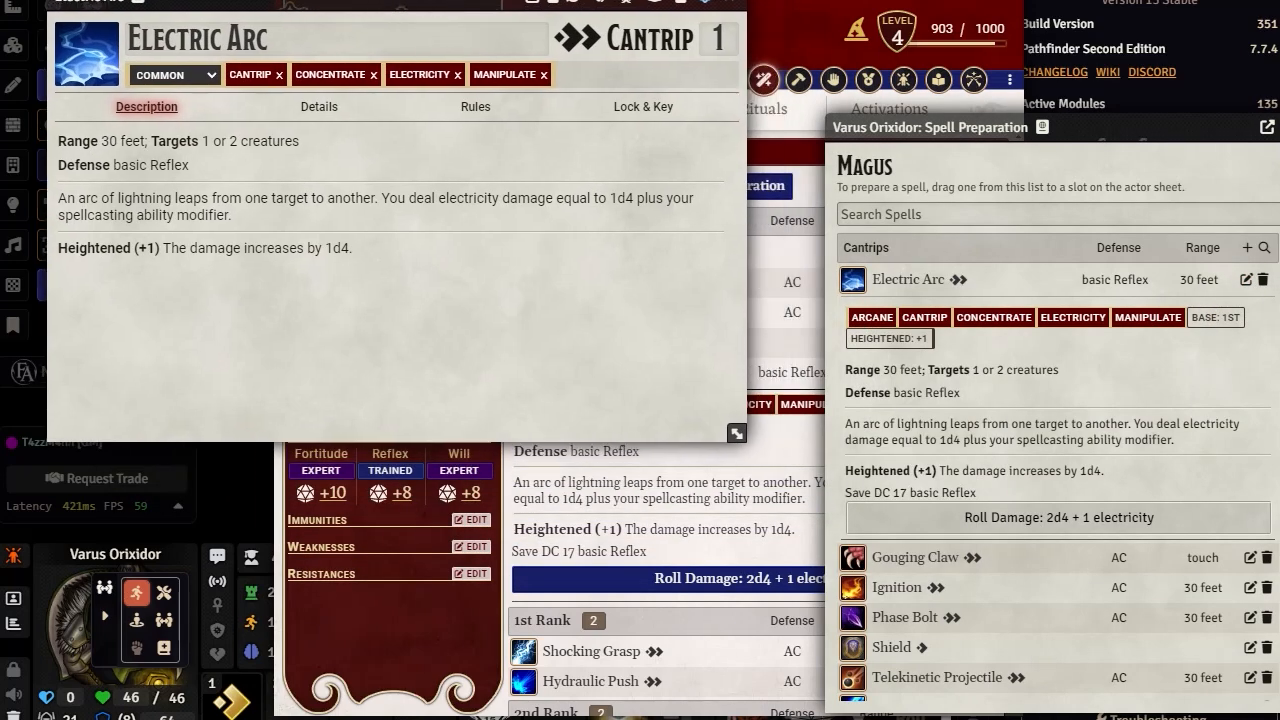
click(627, 5)
drag(571, 0, 607, 0)
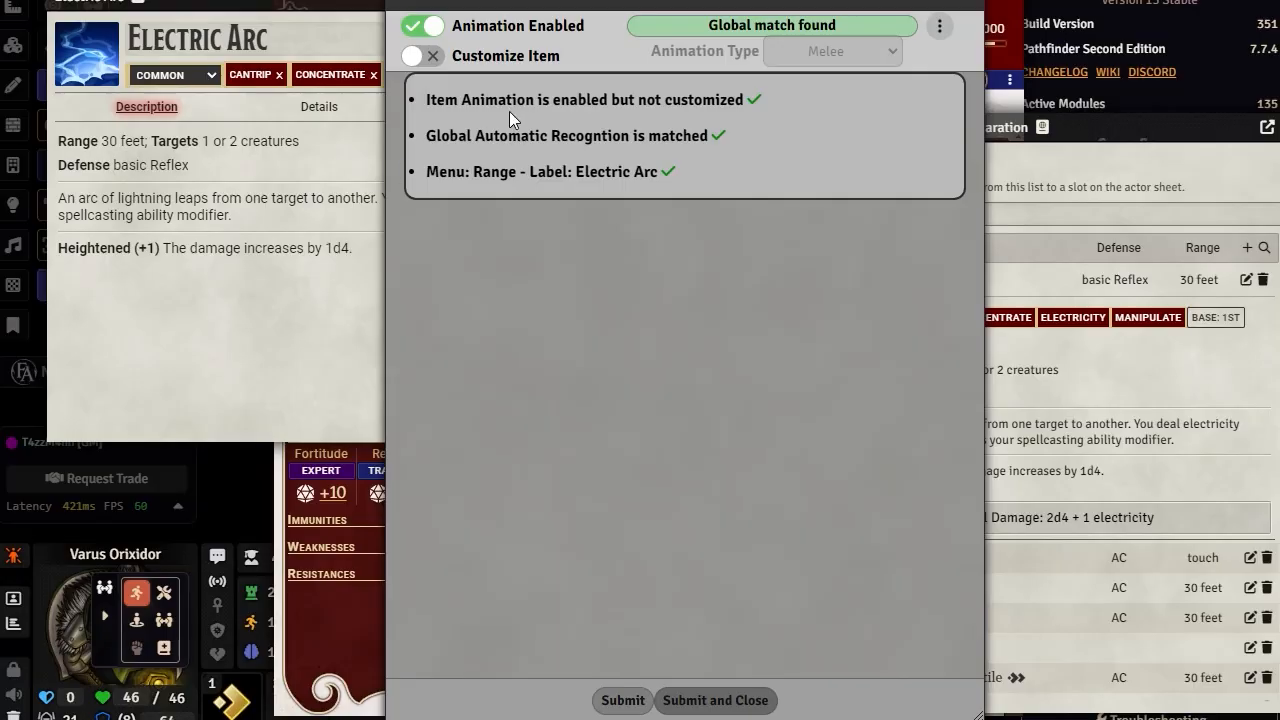
Enable item customization for Electric Arc's animation, check the primary animation's color choices, and move the settings clear of the spell description.
click(417, 57)
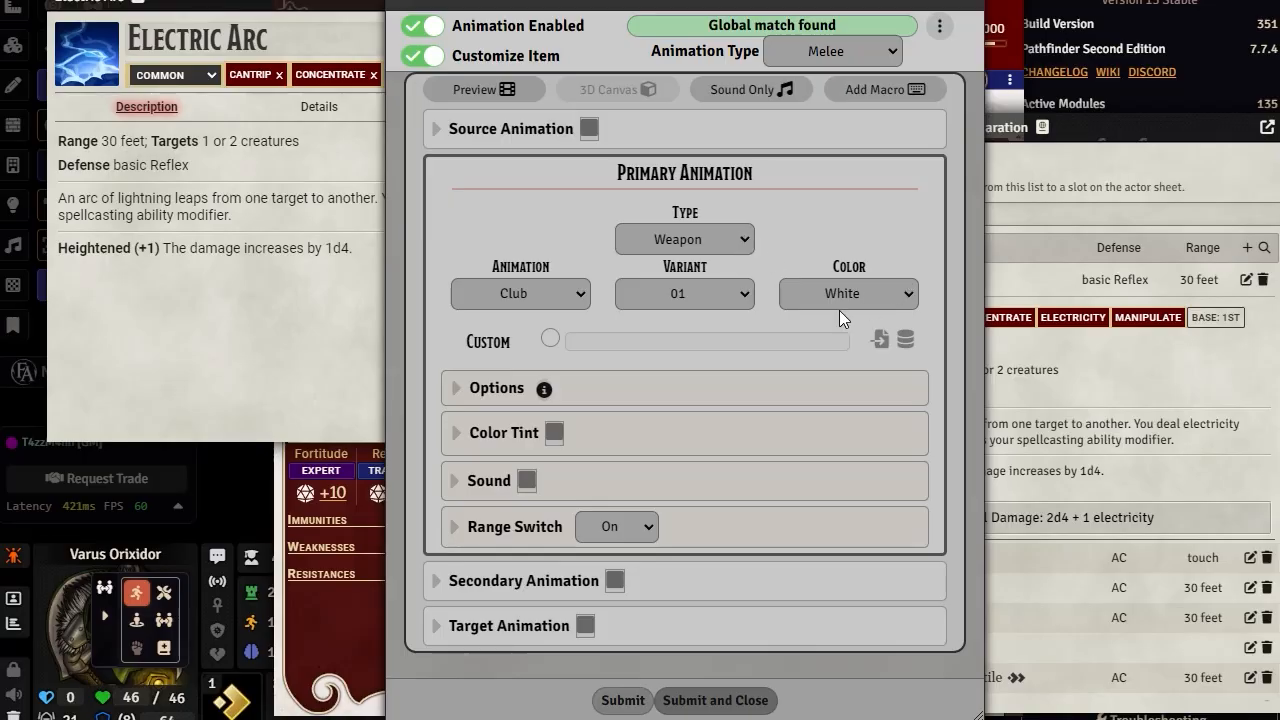
click(910, 302)
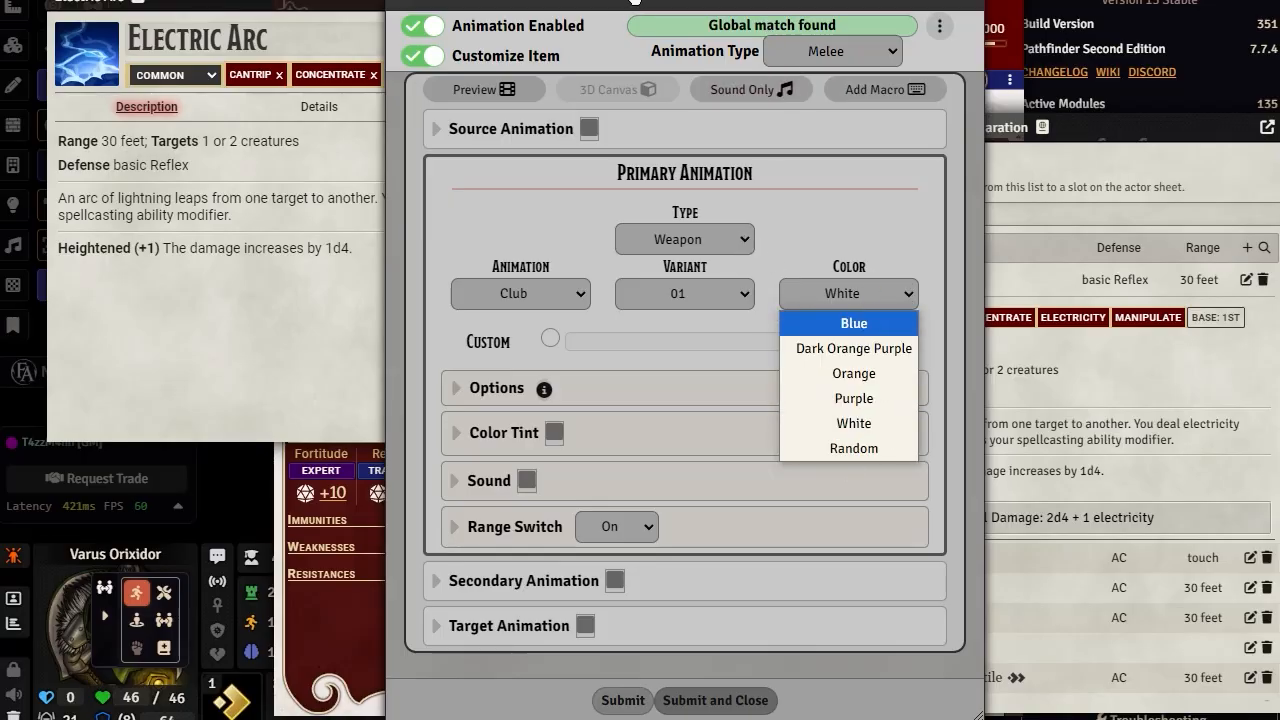
drag(634, 1, 936, 3)
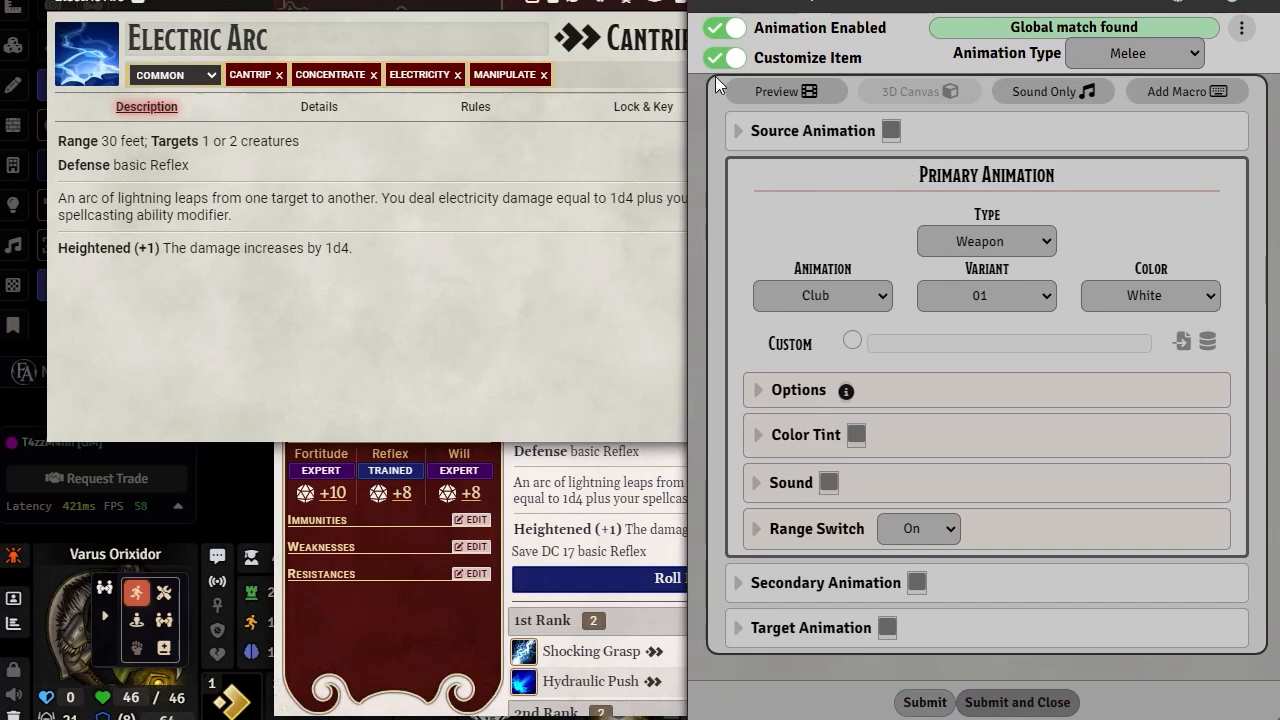
Set Electric Arc's animation type to Range and its primary animation to the Spell type with Chain Lightning.
click(1192, 61)
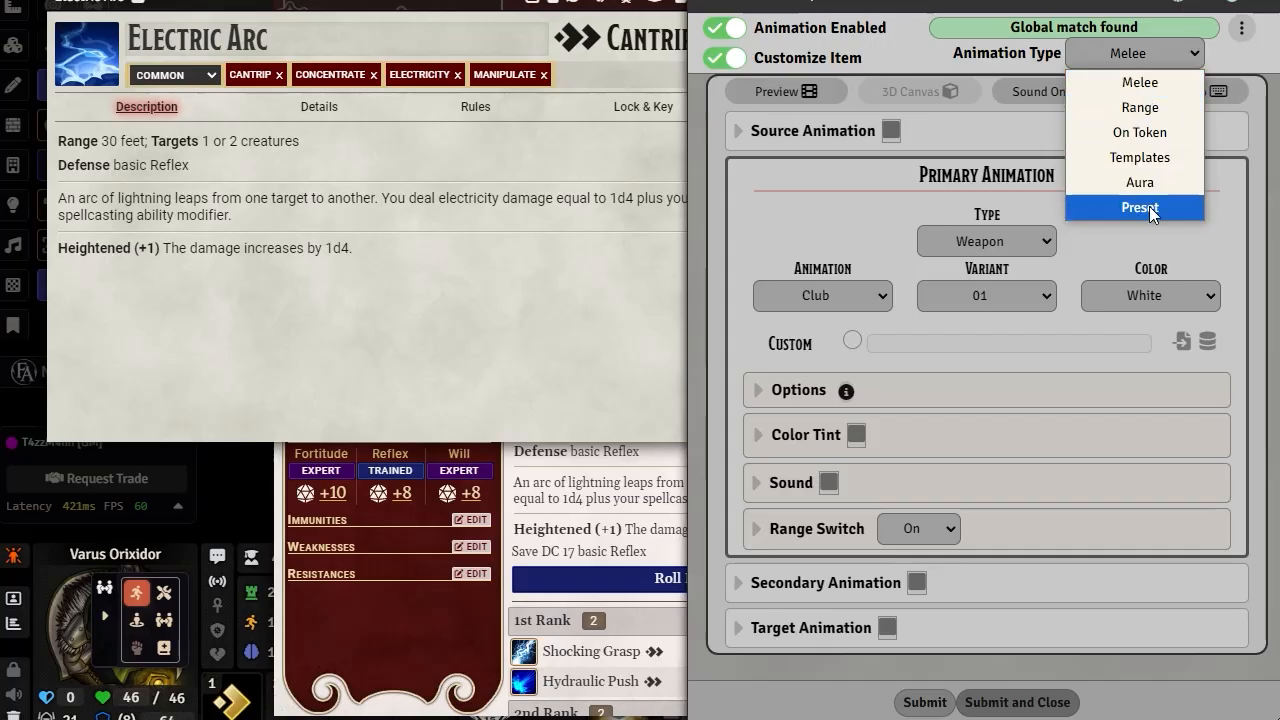
click(1140, 107)
click(1006, 242)
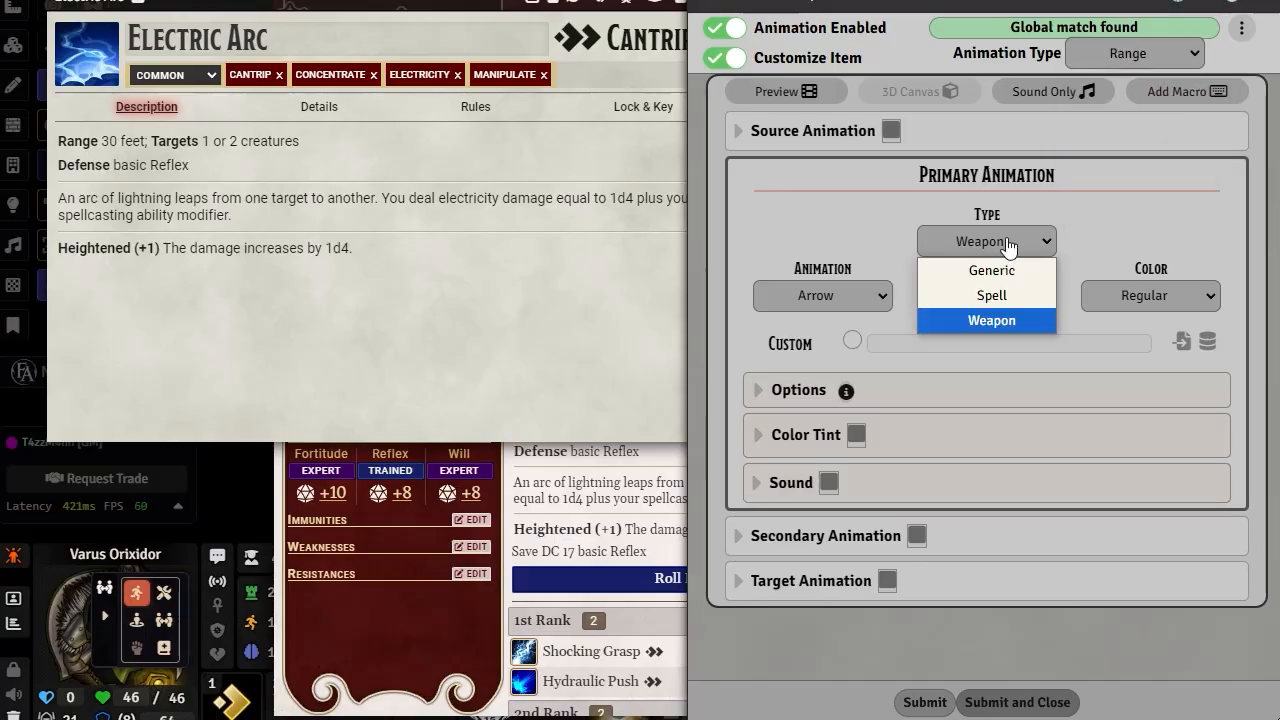
click(943, 295)
click(873, 298)
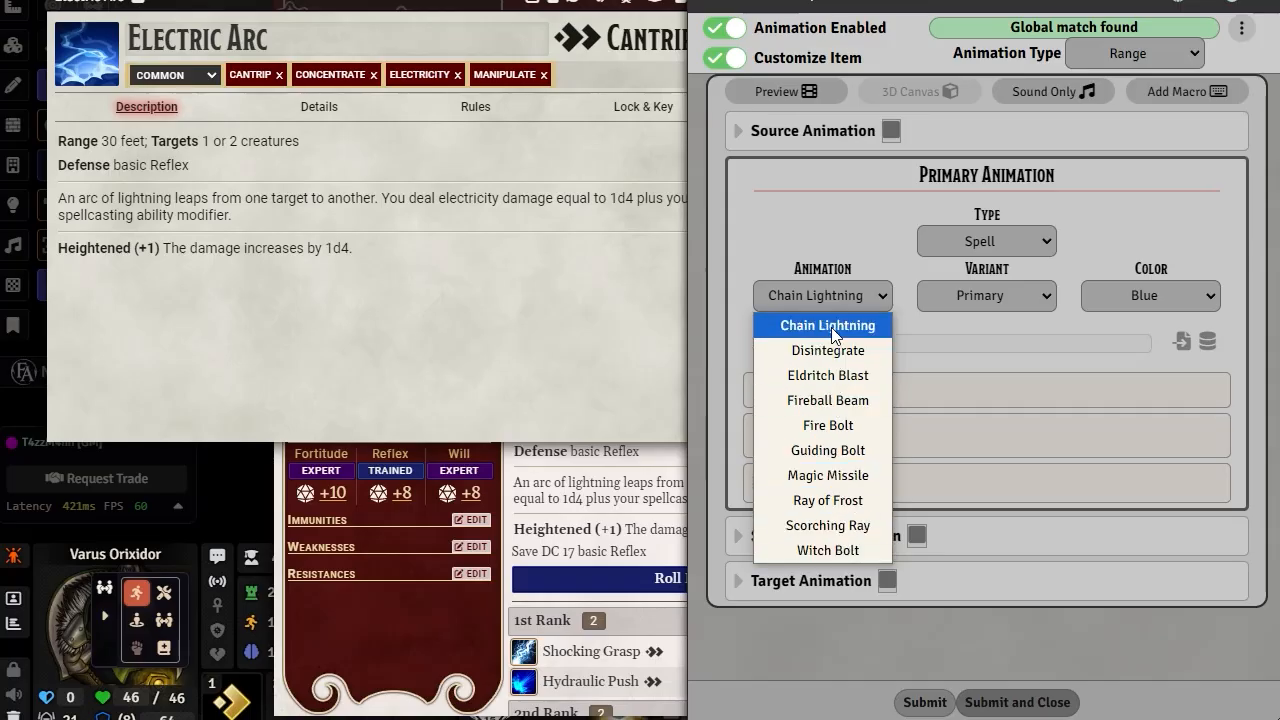
click(1045, 295)
click(1068, 235)
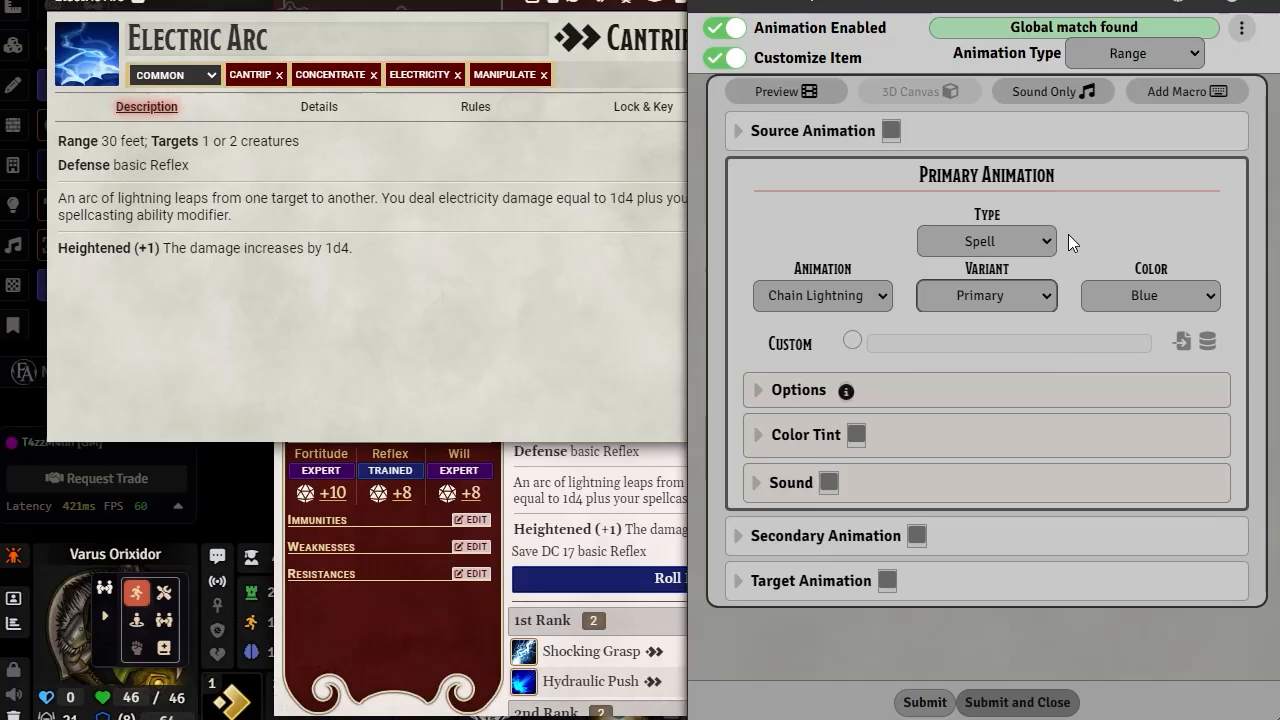
Try the Secondary variant for the Chain Lightning animation and switch it back to Primary.
click(872, 300)
click(1045, 300)
click(1059, 297)
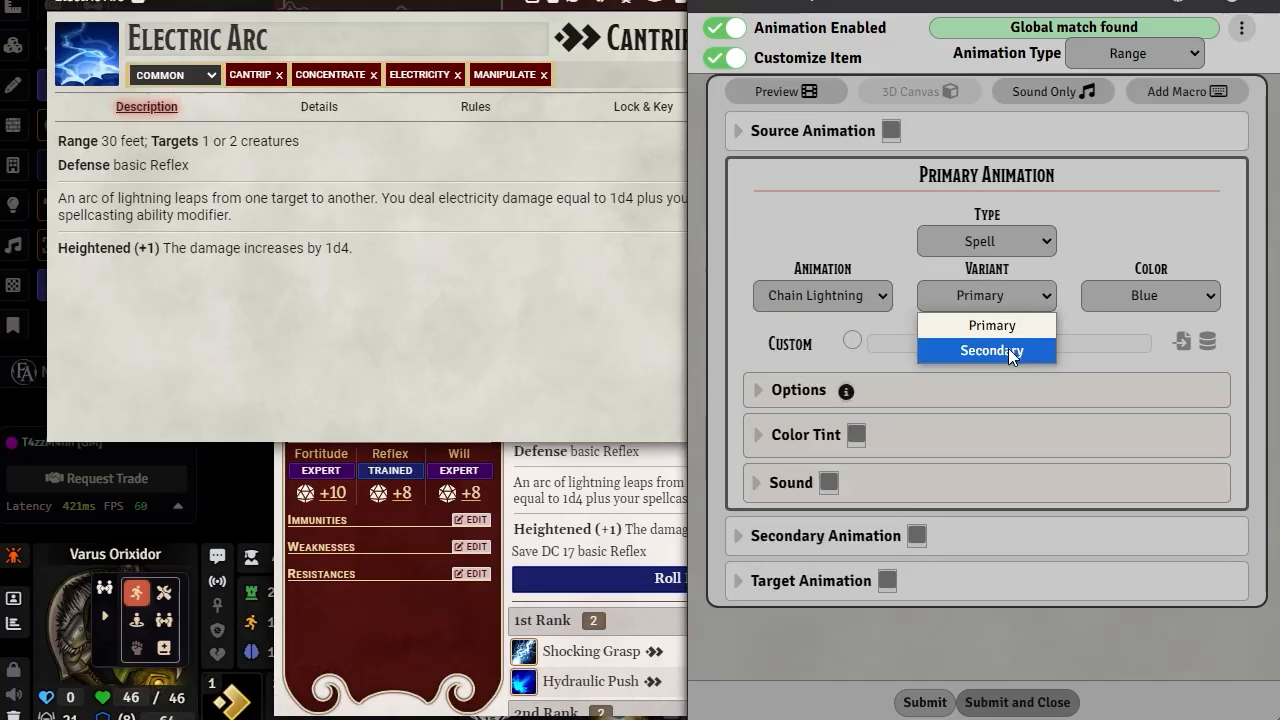
click(1008, 349)
click(1020, 298)
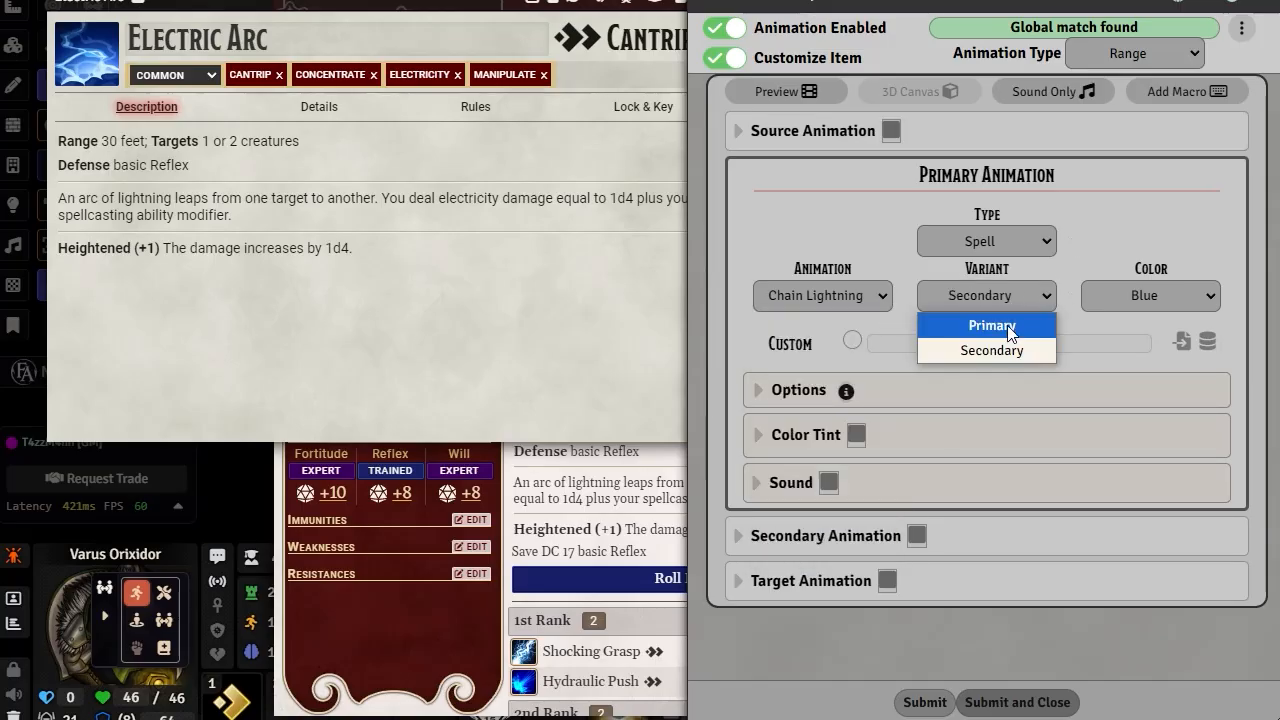
click(1010, 327)
click(880, 299)
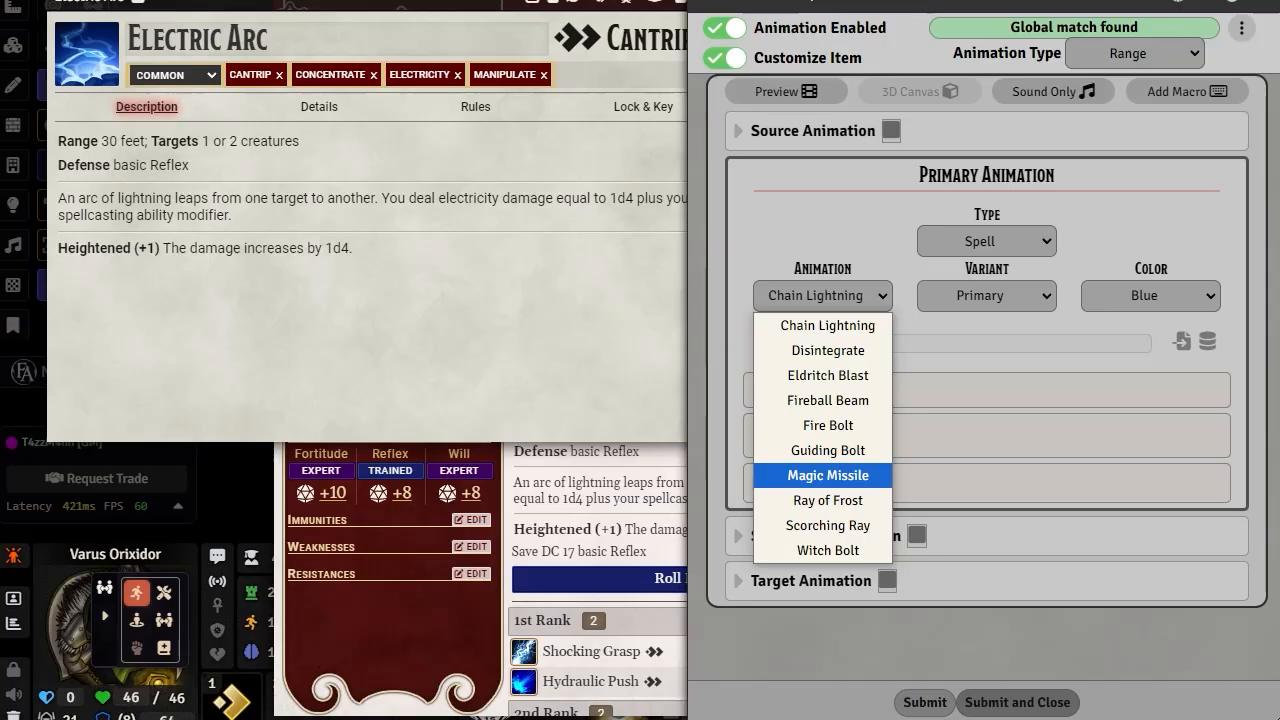
click(1240, 38)
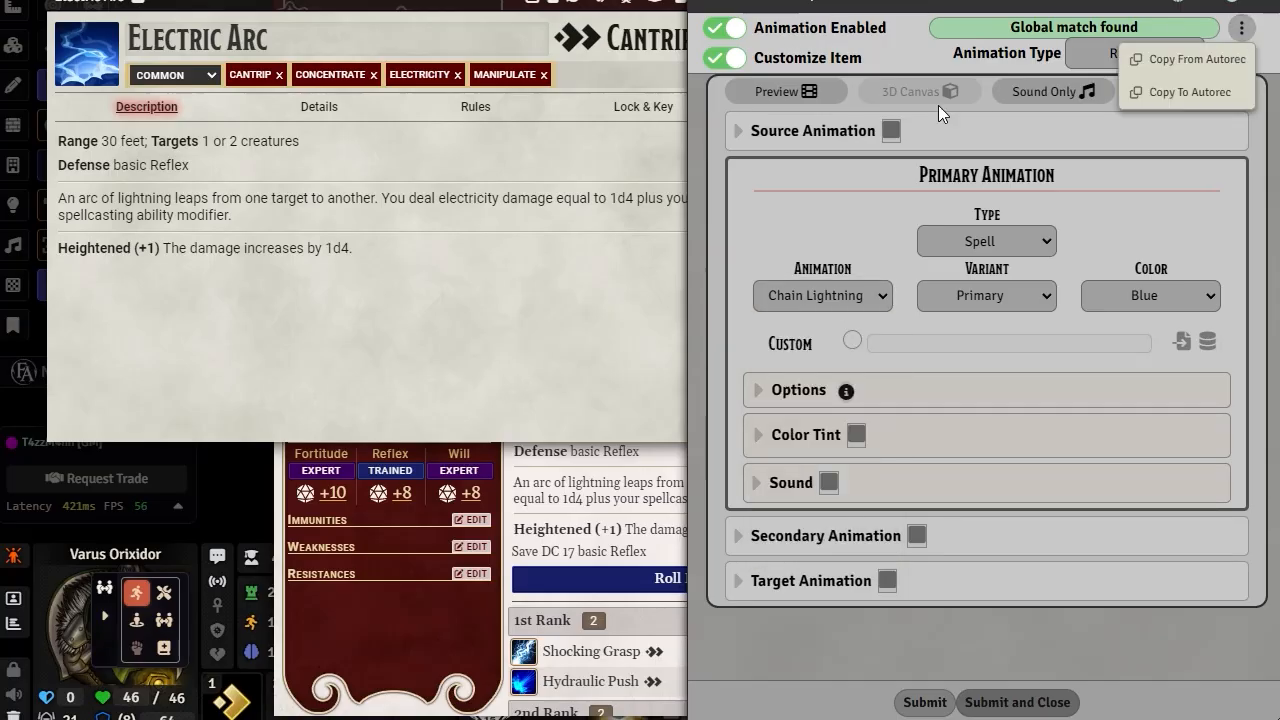
click(890, 57)
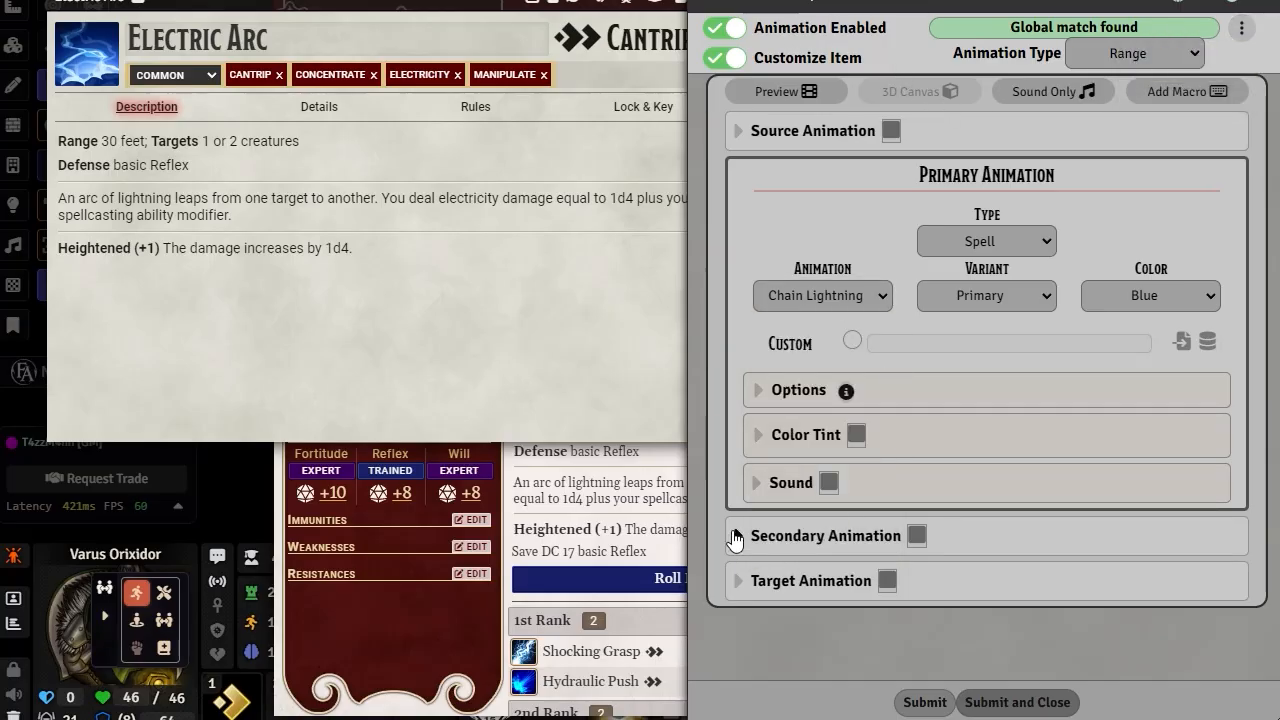
click(736, 538)
click(741, 538)
Open the video preview of Electric Arc's primary animation, move it clear of the animation settings and watch it play.
click(793, 87)
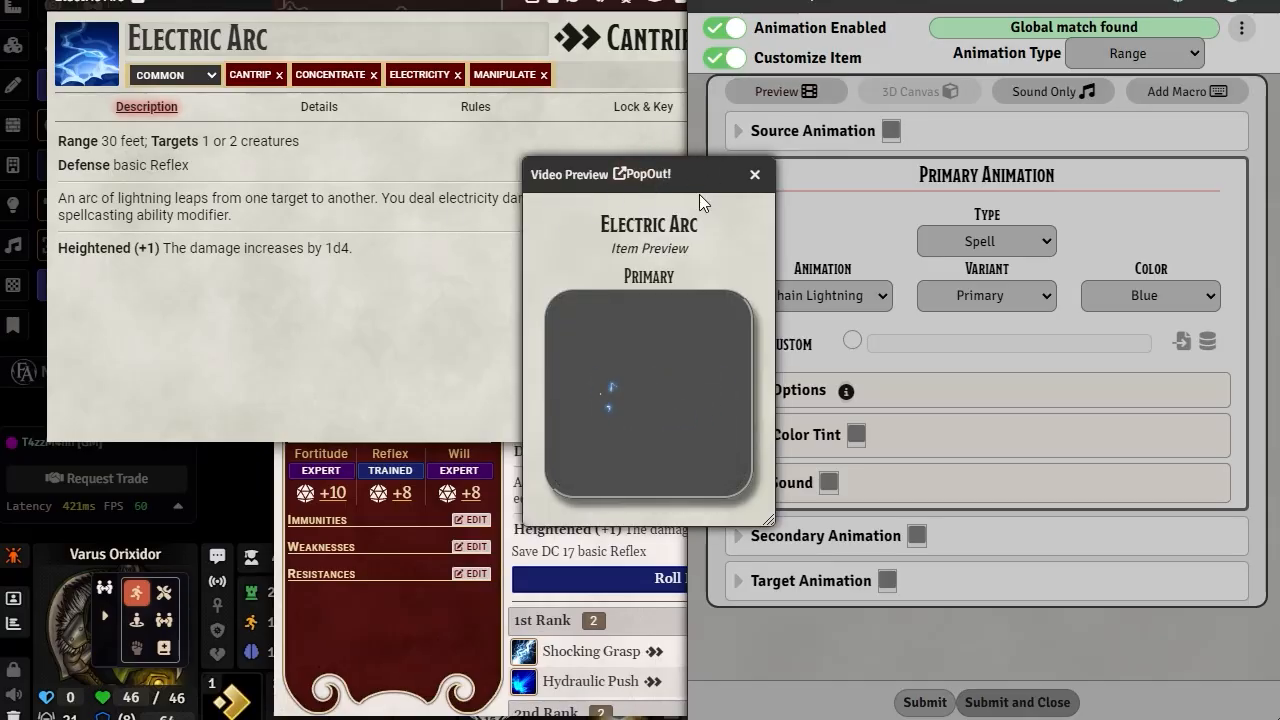
drag(699, 194, 282, 267)
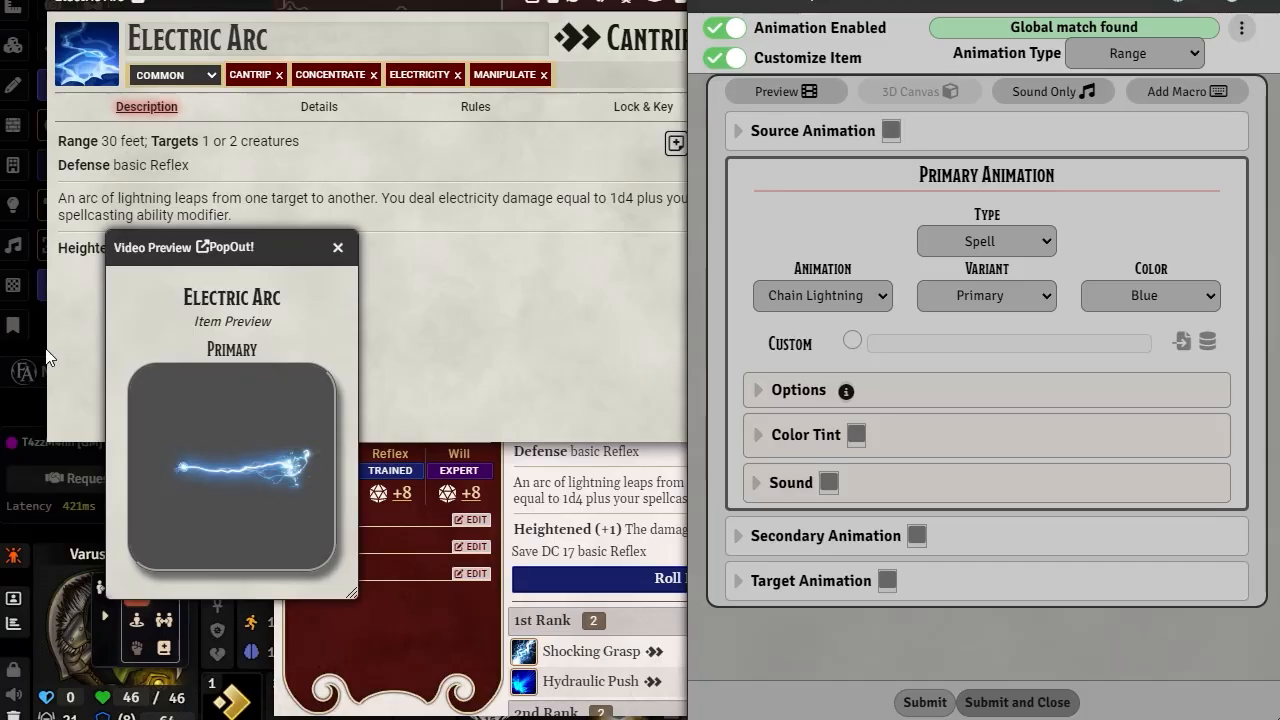
mouse_move(200, 465)
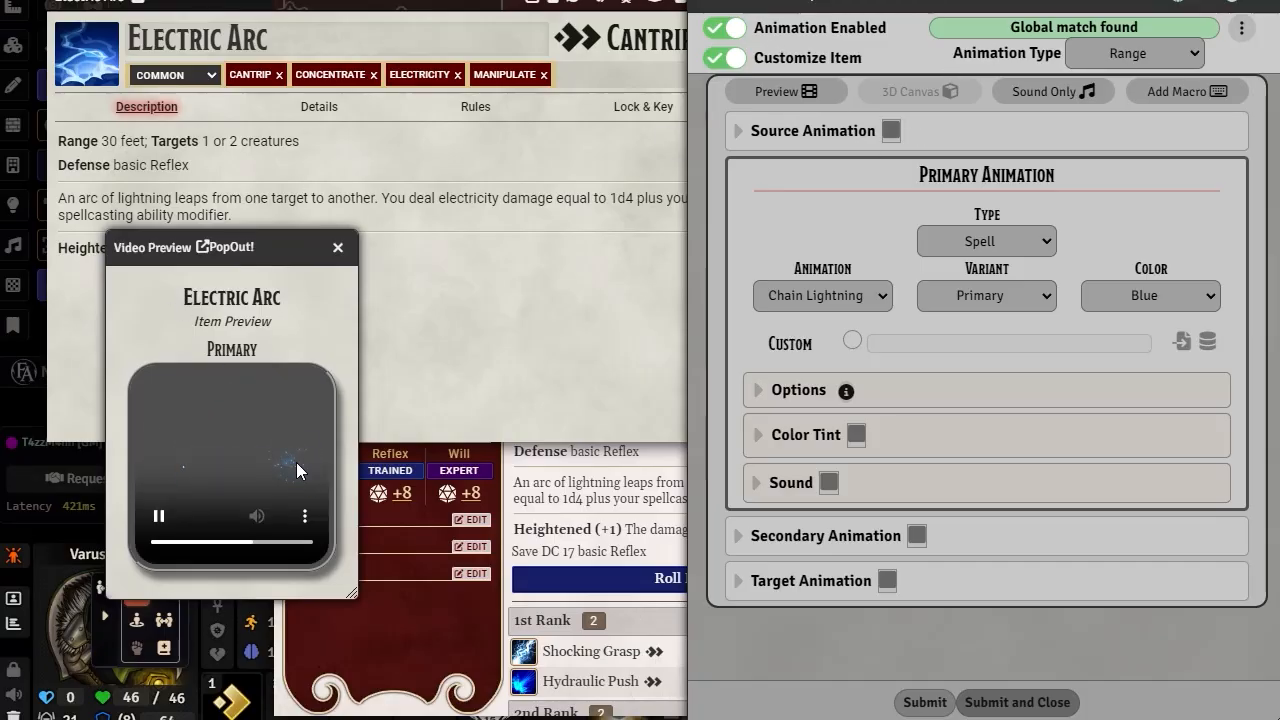
Try Magic Missile as the primary animation beside the video preview and restore Chain Lightning.
click(885, 300)
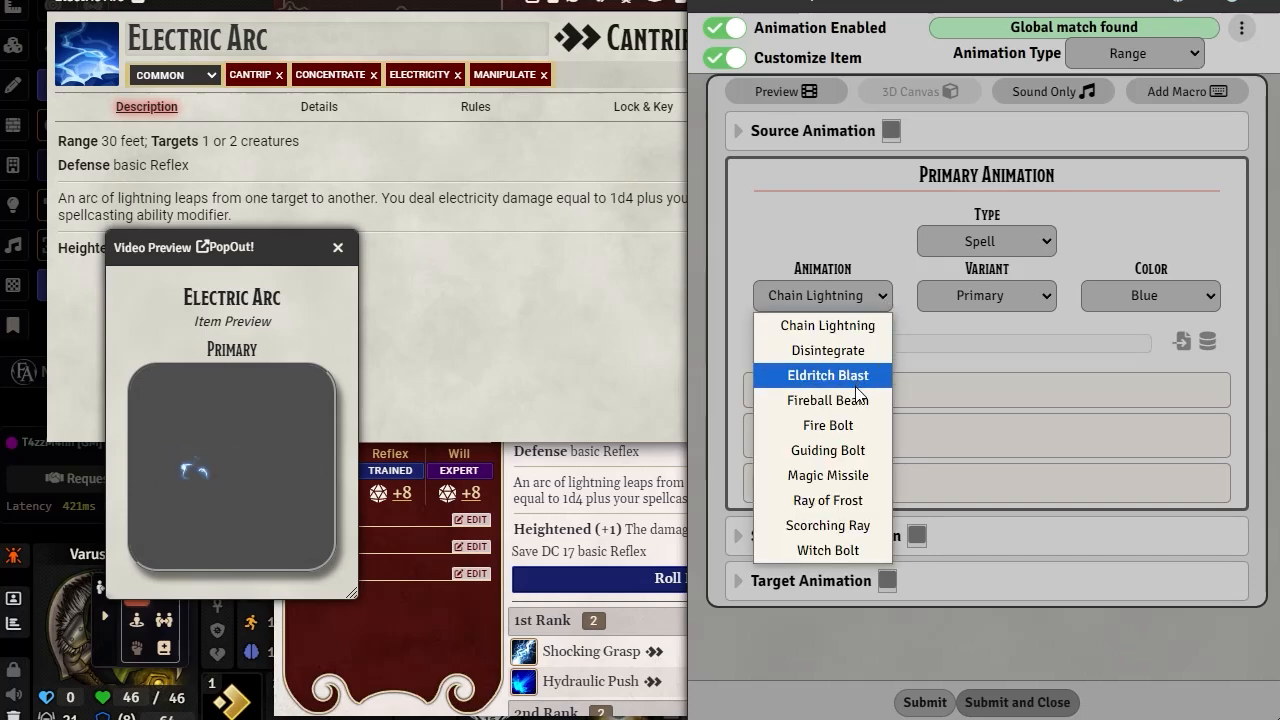
click(828, 475)
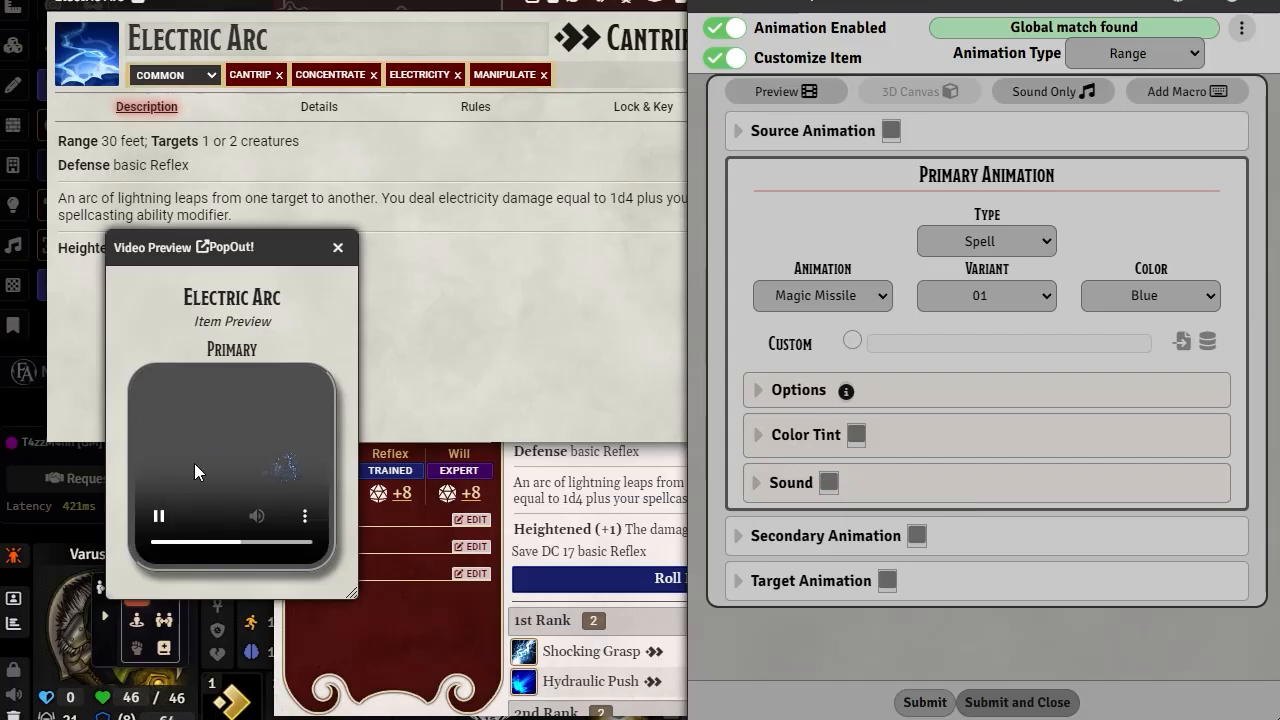
drag(299, 242, 475, 150)
click(1047, 298)
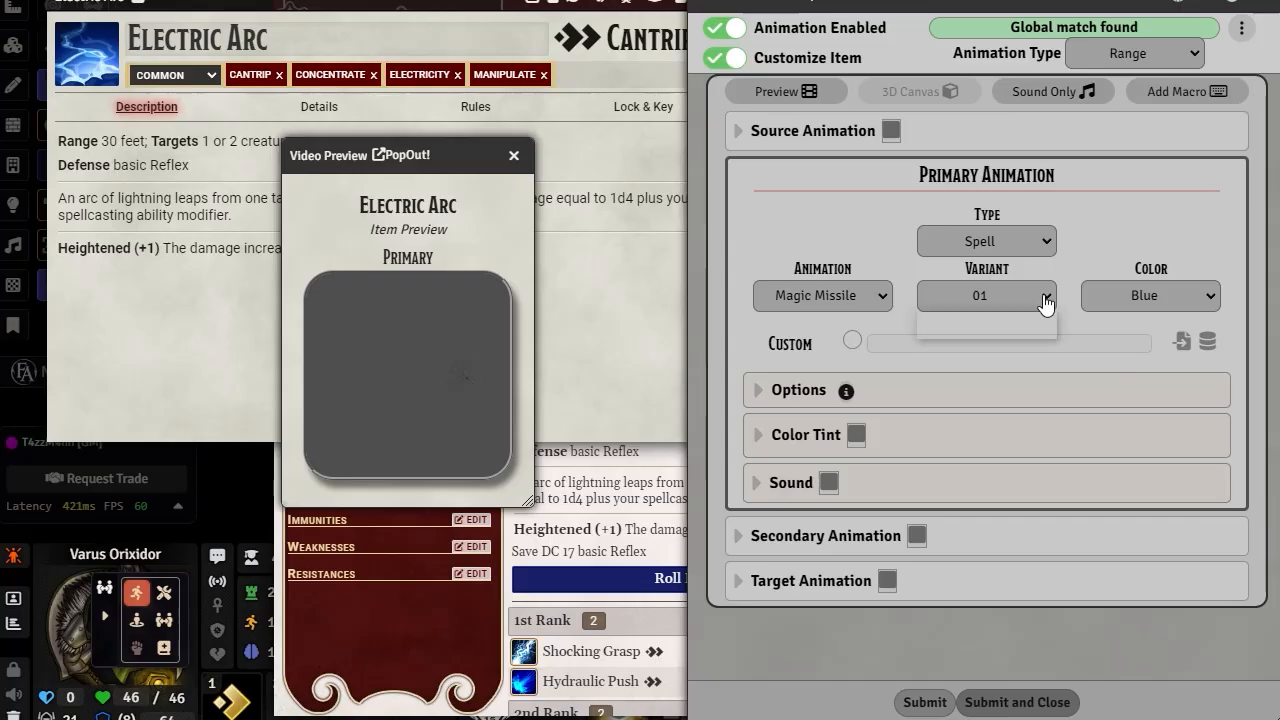
click(1033, 324)
click(876, 296)
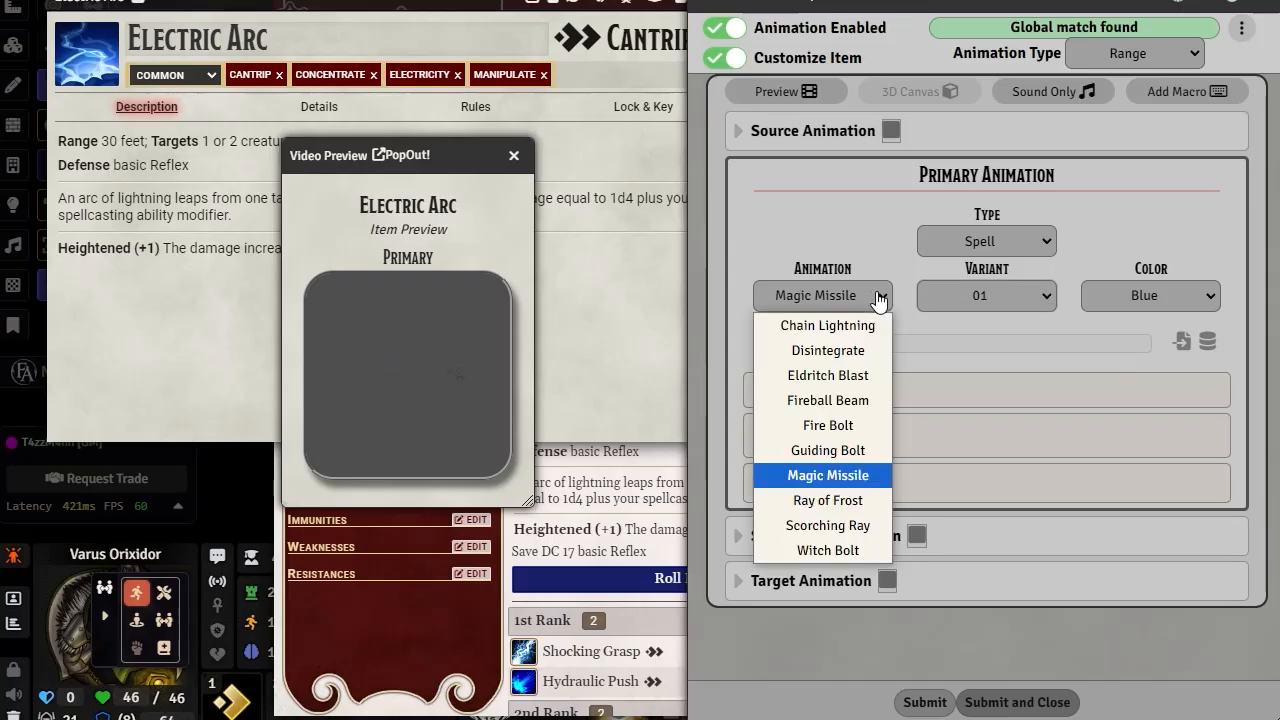
click(857, 323)
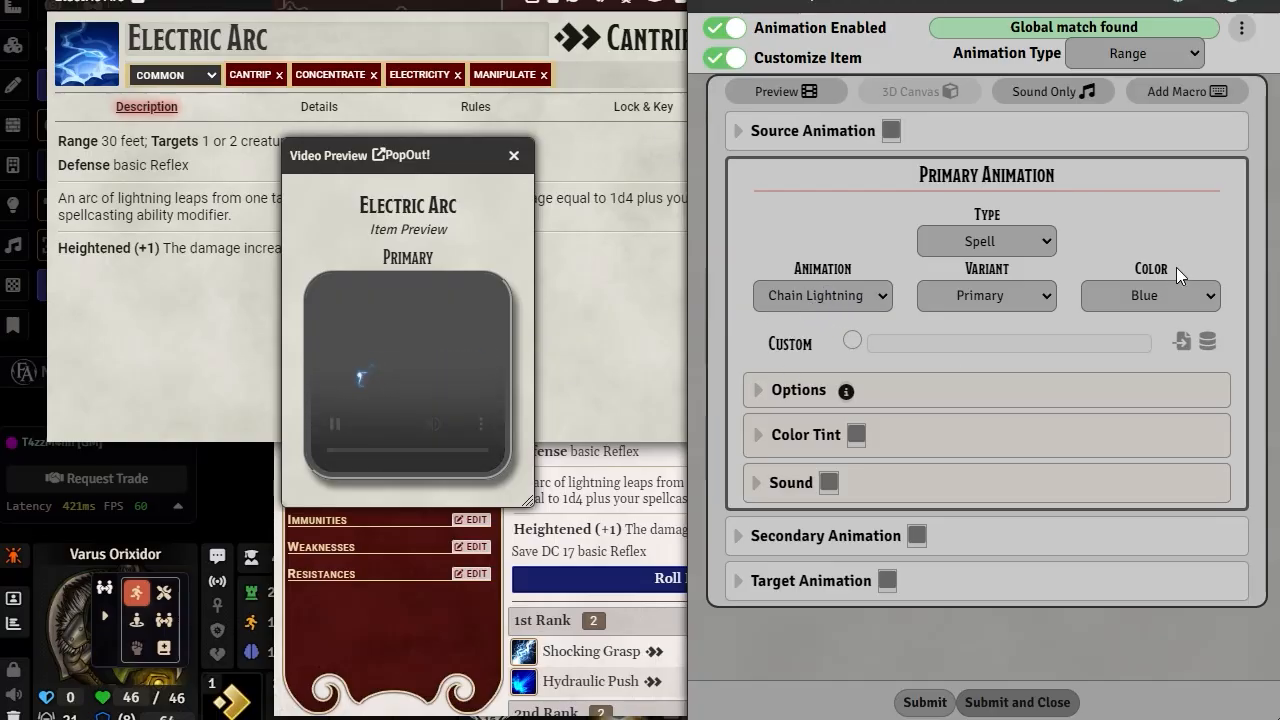
Preview the Secondary variant of Chain Lightning and restore the Primary variant.
click(1049, 305)
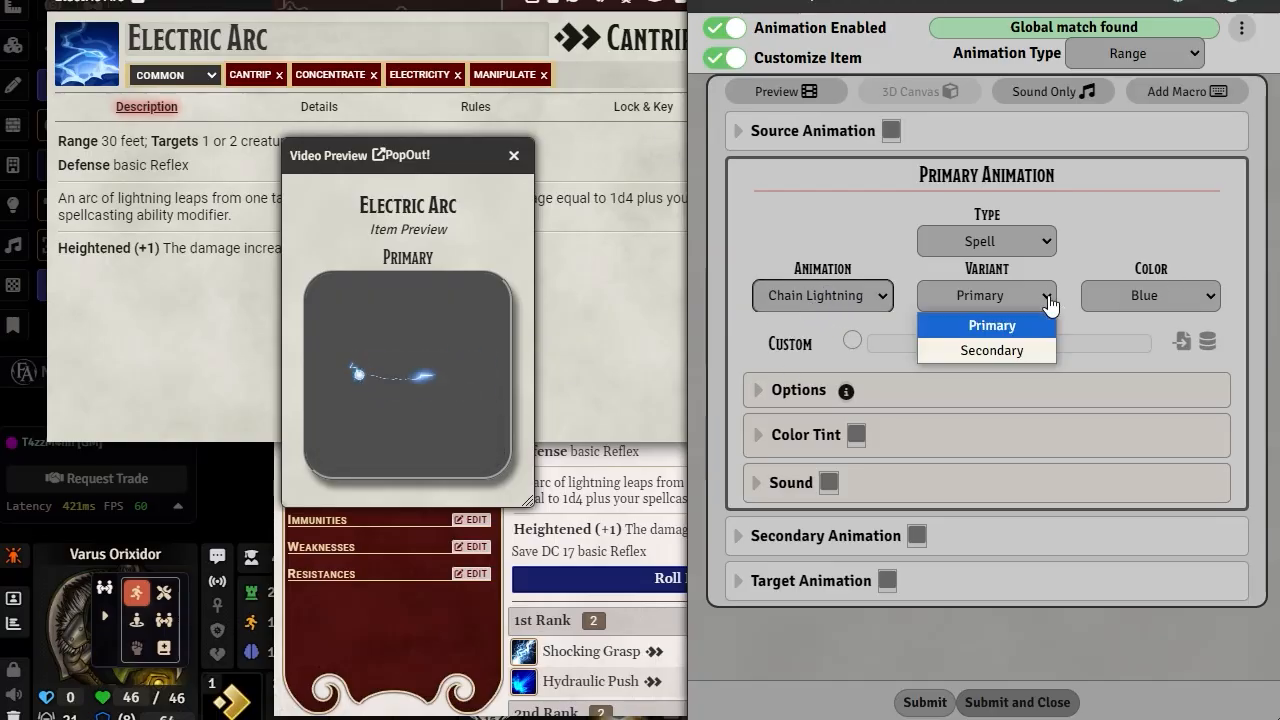
click(1010, 351)
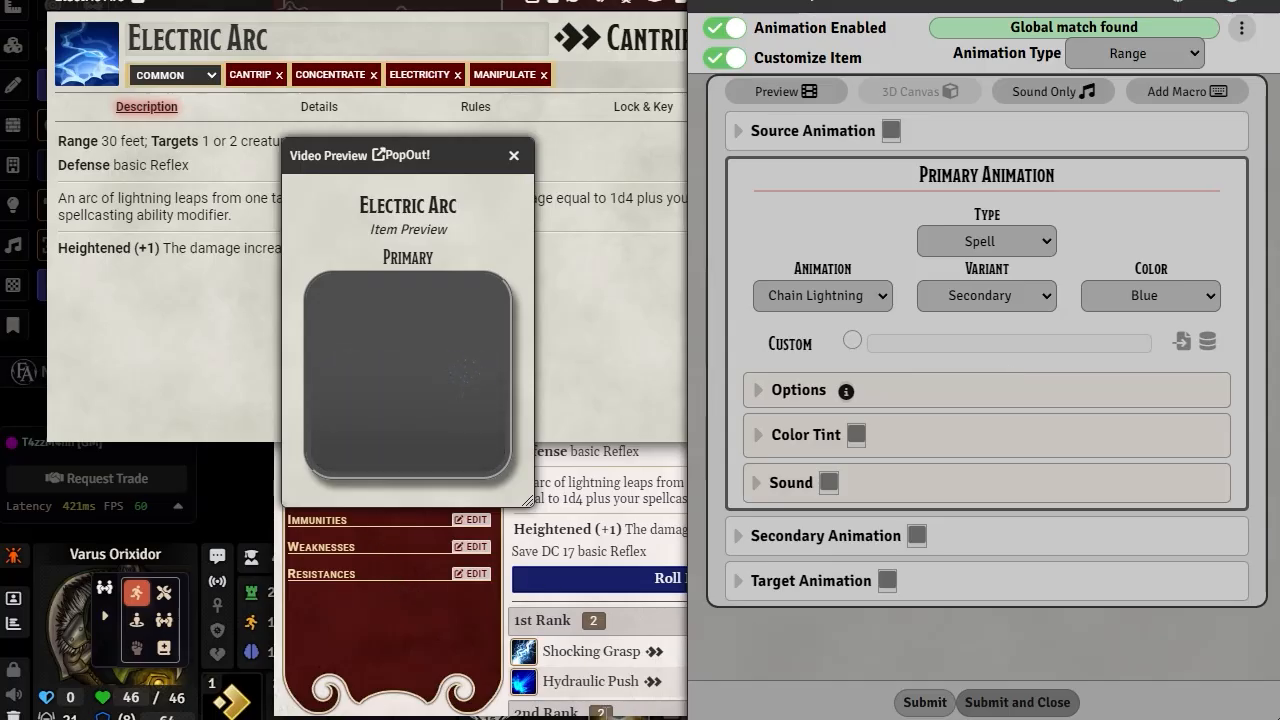
click(1045, 300)
click(994, 324)
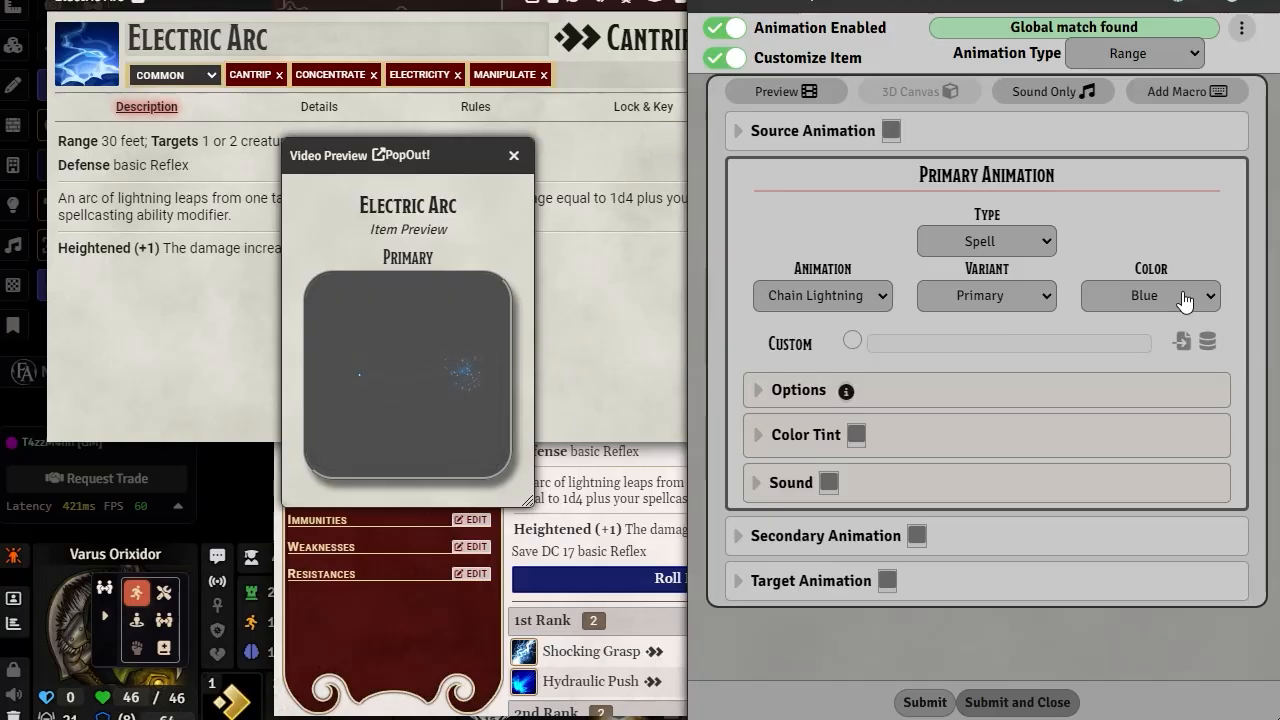
Preview the Chain Lightning animation in Dark Green, Dark Purple, Dark Red and Green.
click(1213, 303)
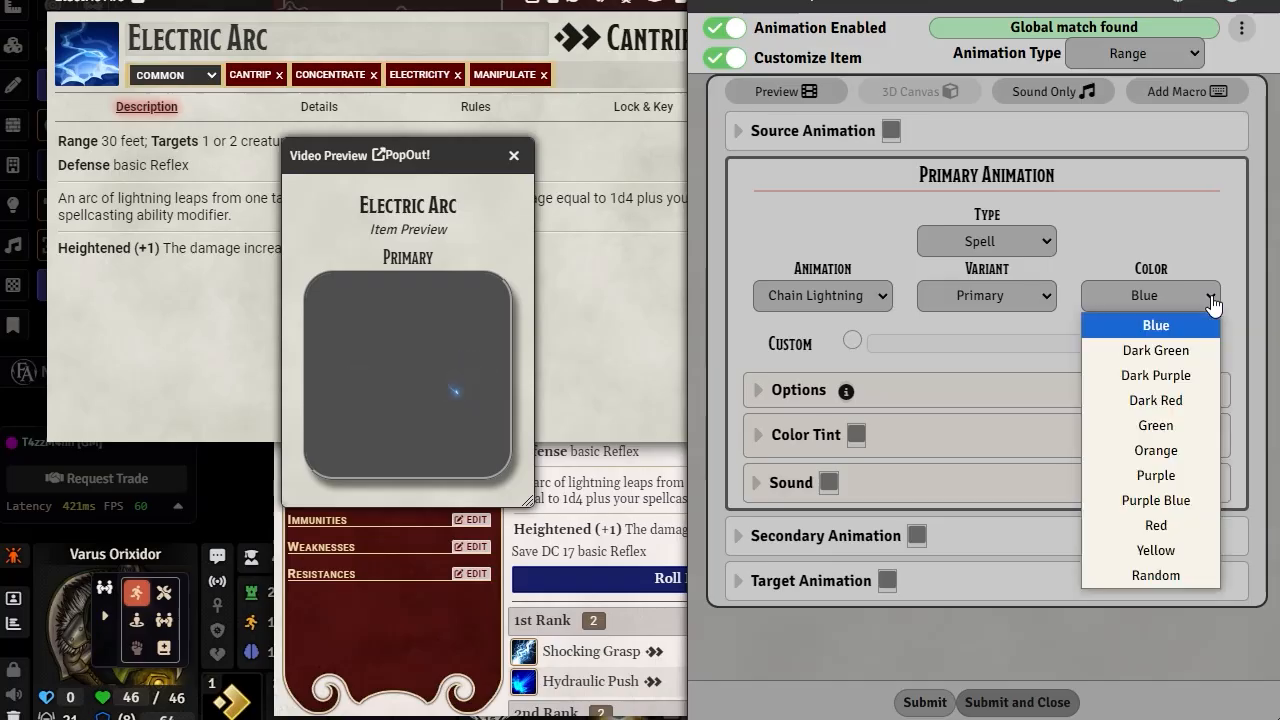
click(1184, 354)
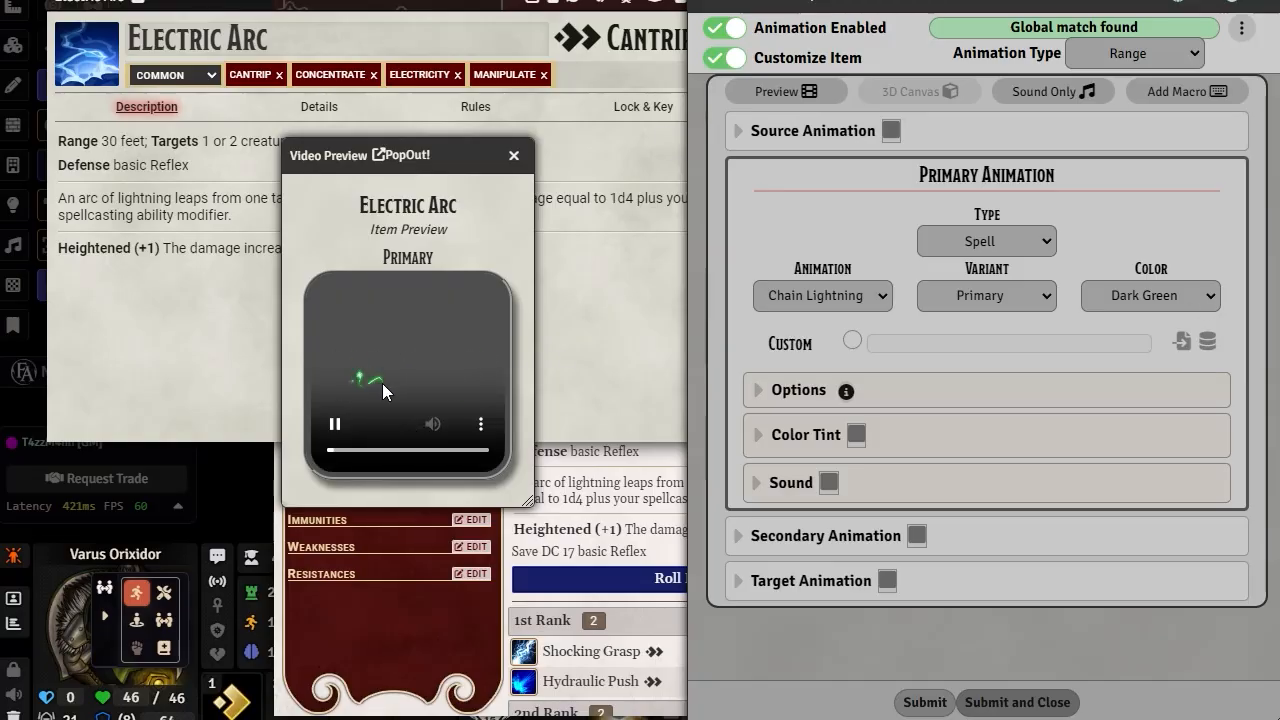
click(1210, 299)
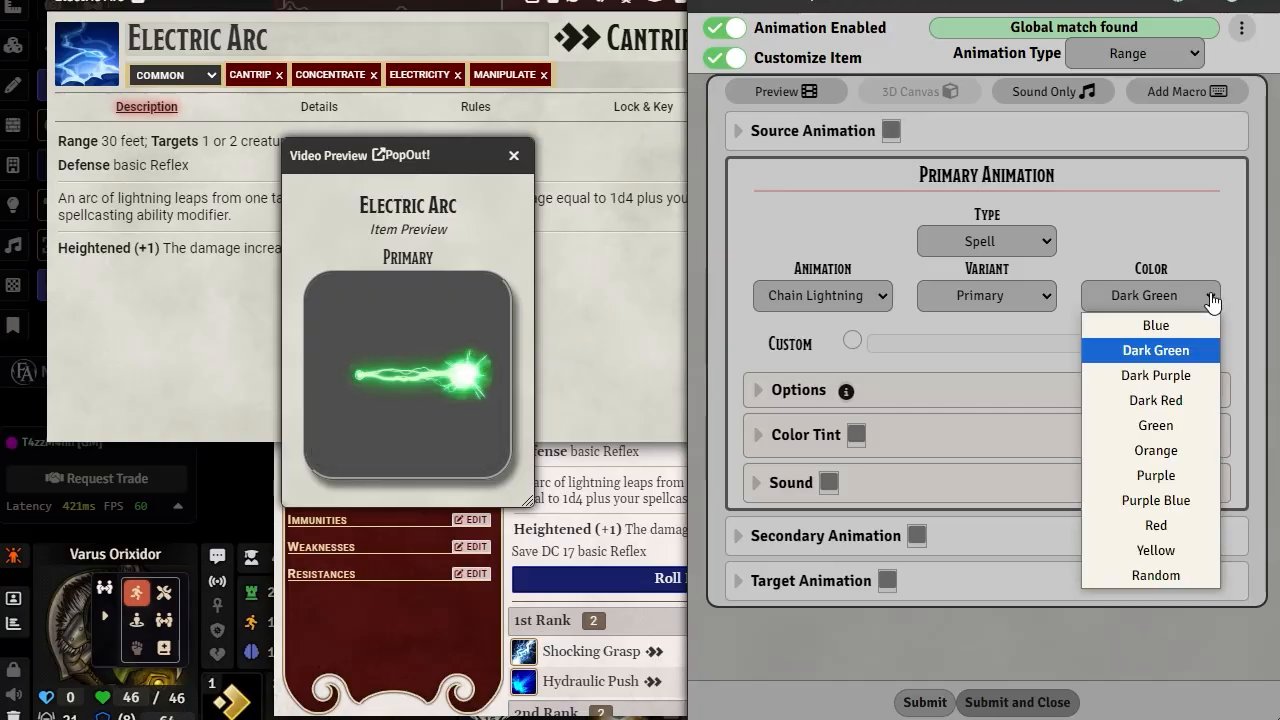
click(1158, 380)
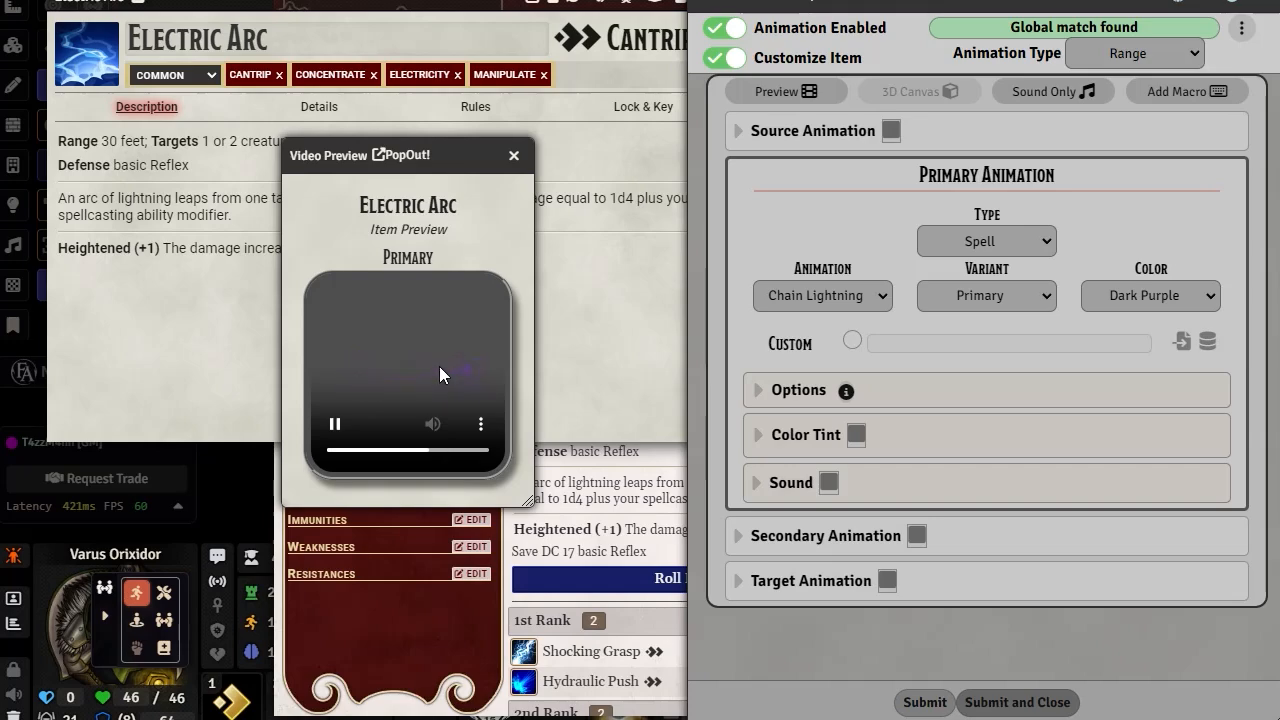
click(1211, 297)
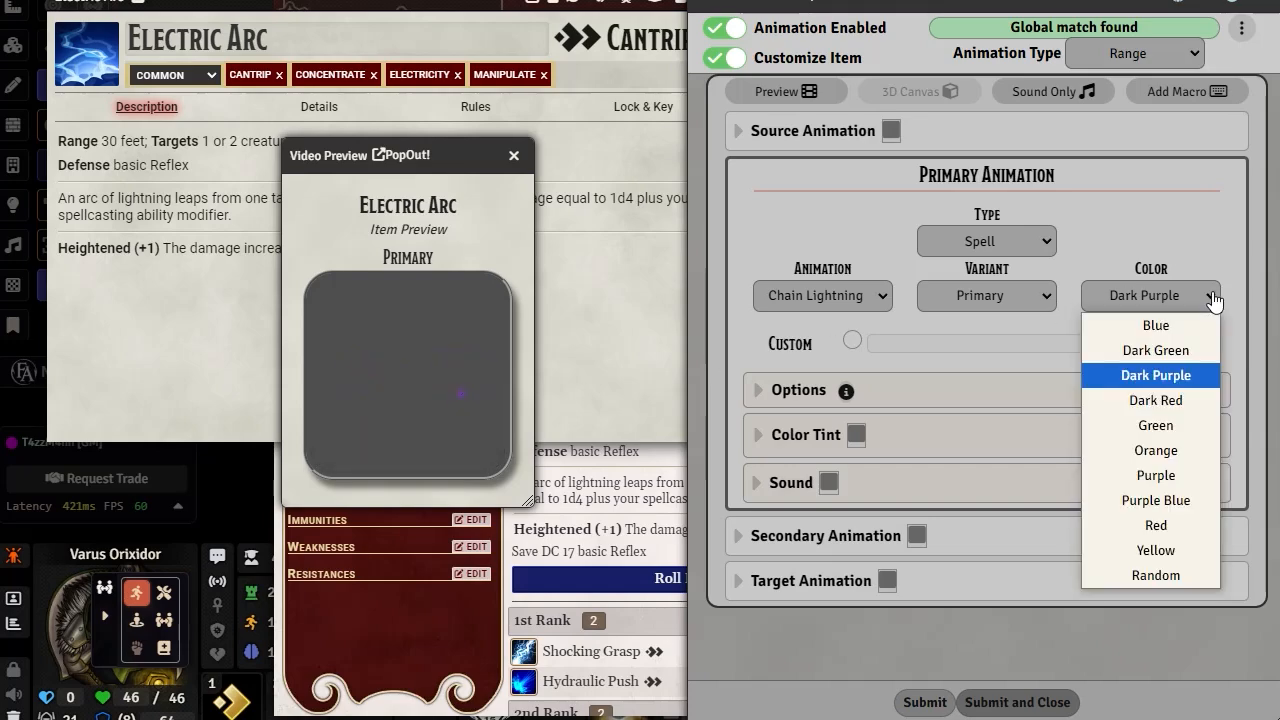
click(1140, 400)
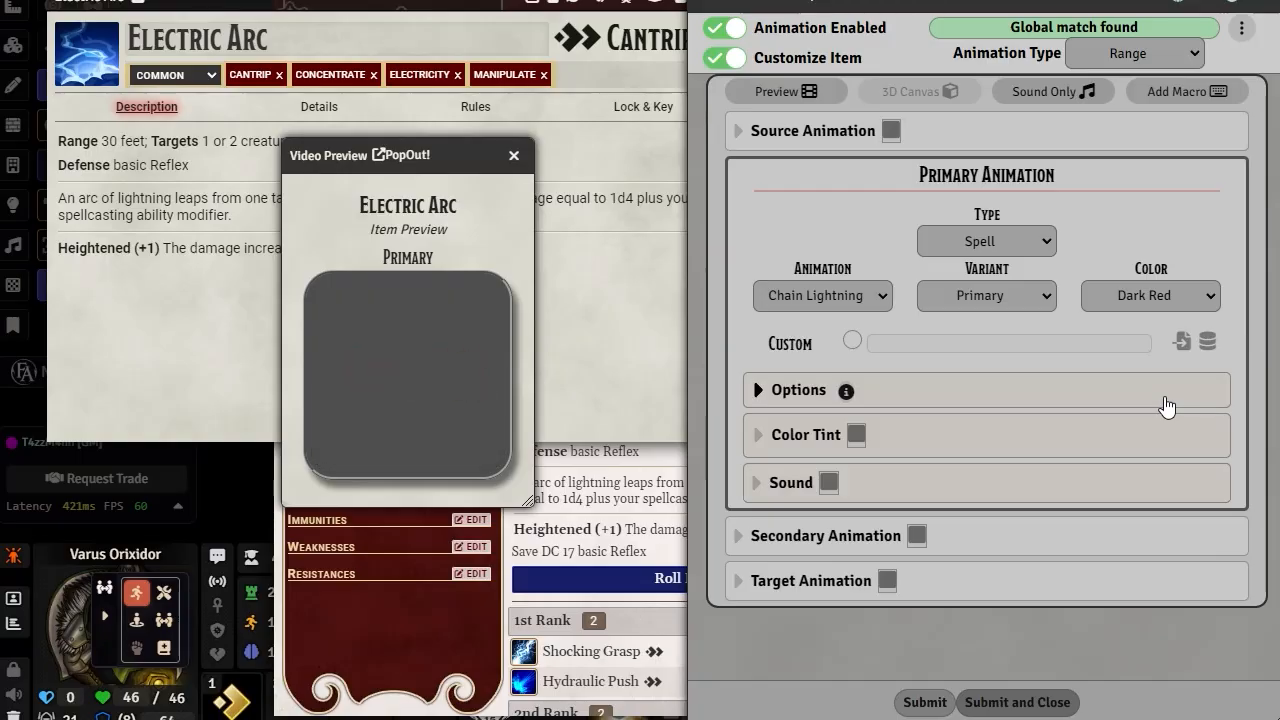
click(1212, 298)
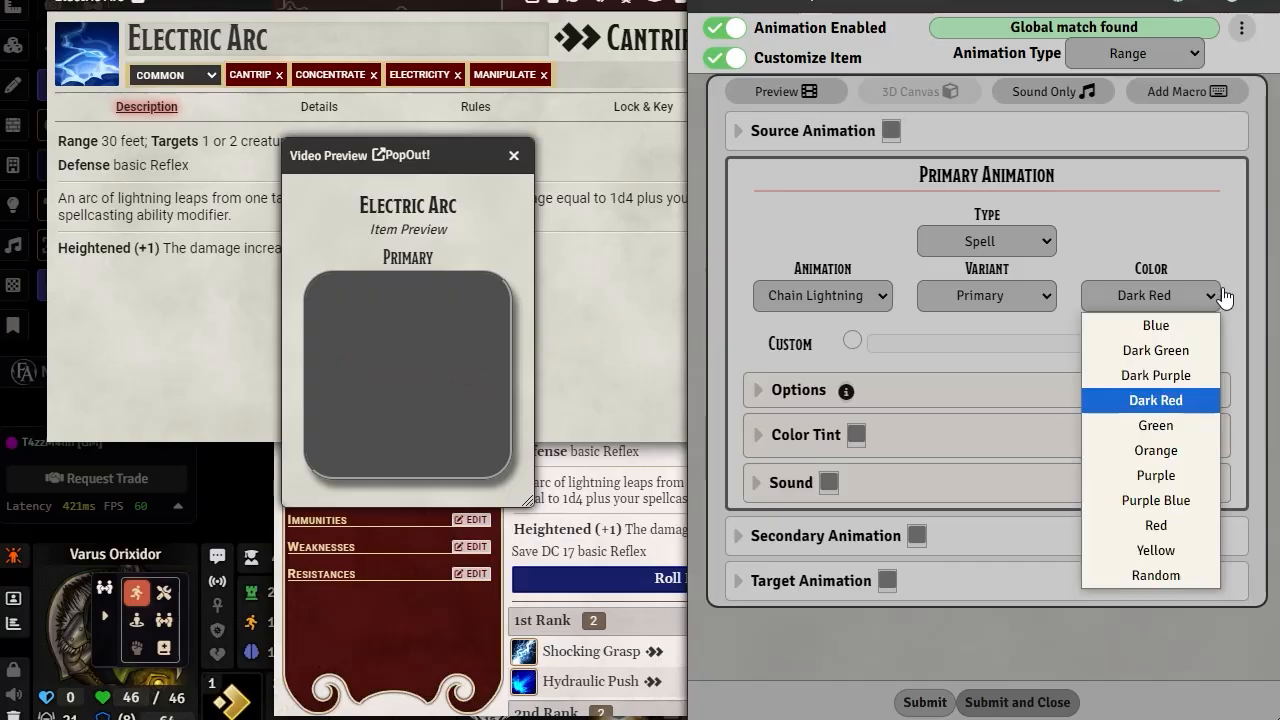
click(1156, 425)
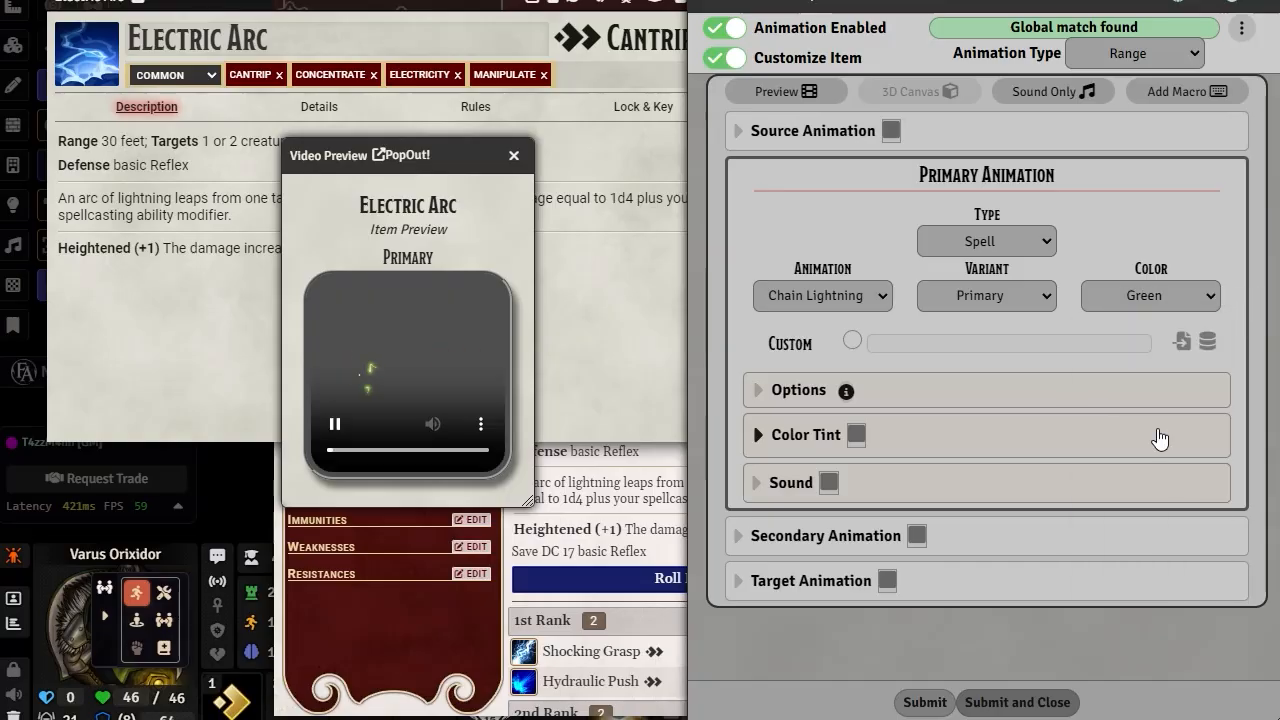
Preview Chain Lightning in Orange, Purple and Purple Blue, and set the primary animation's color to Red.
click(1213, 298)
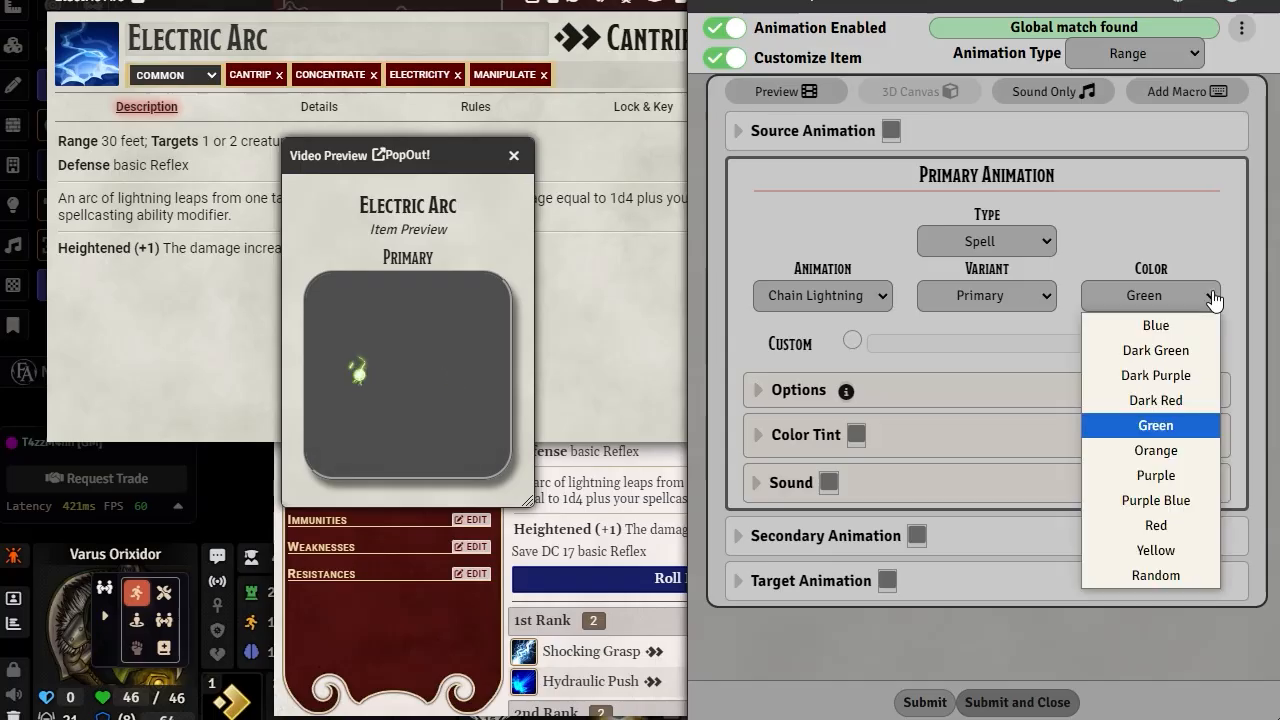
click(1175, 452)
click(1210, 298)
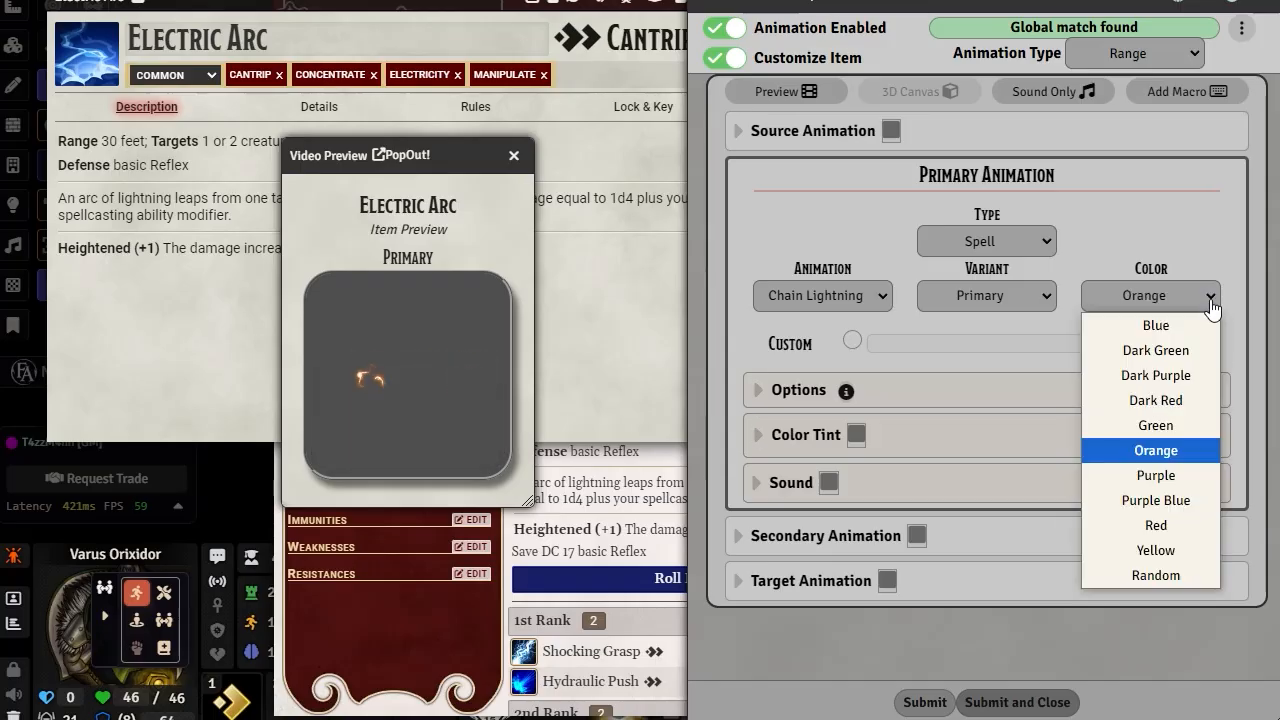
click(1150, 475)
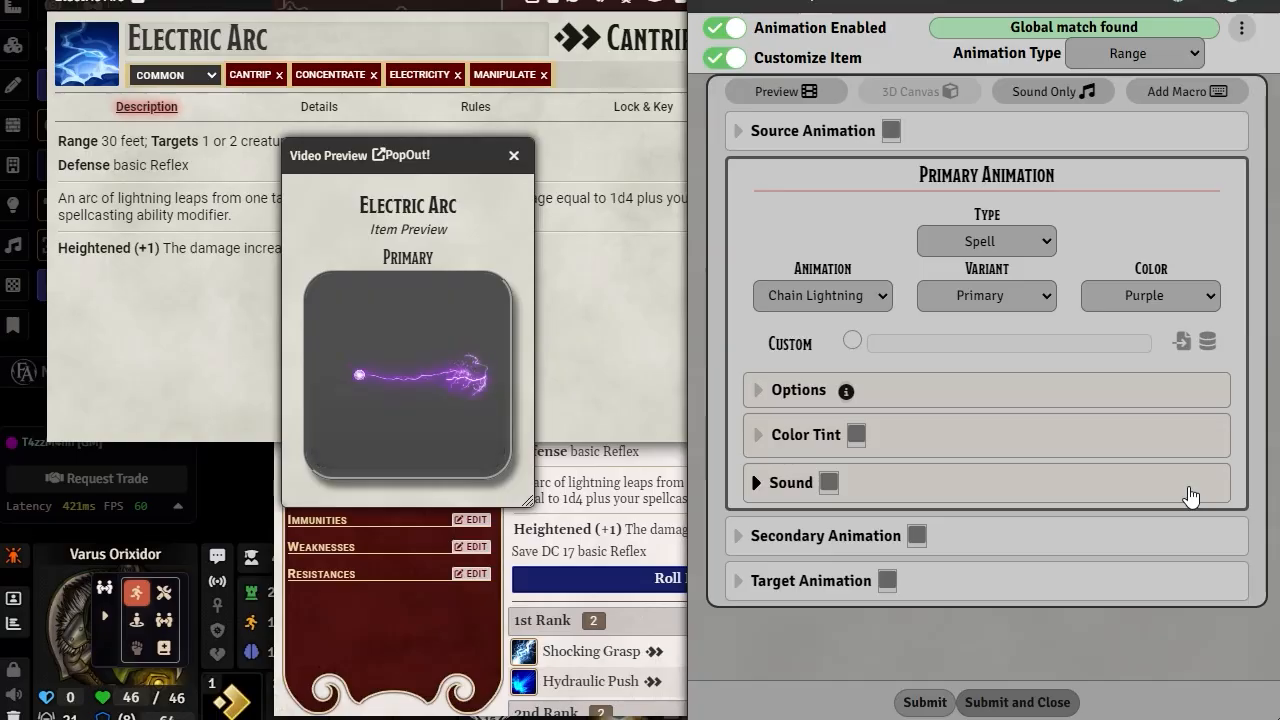
click(1210, 298)
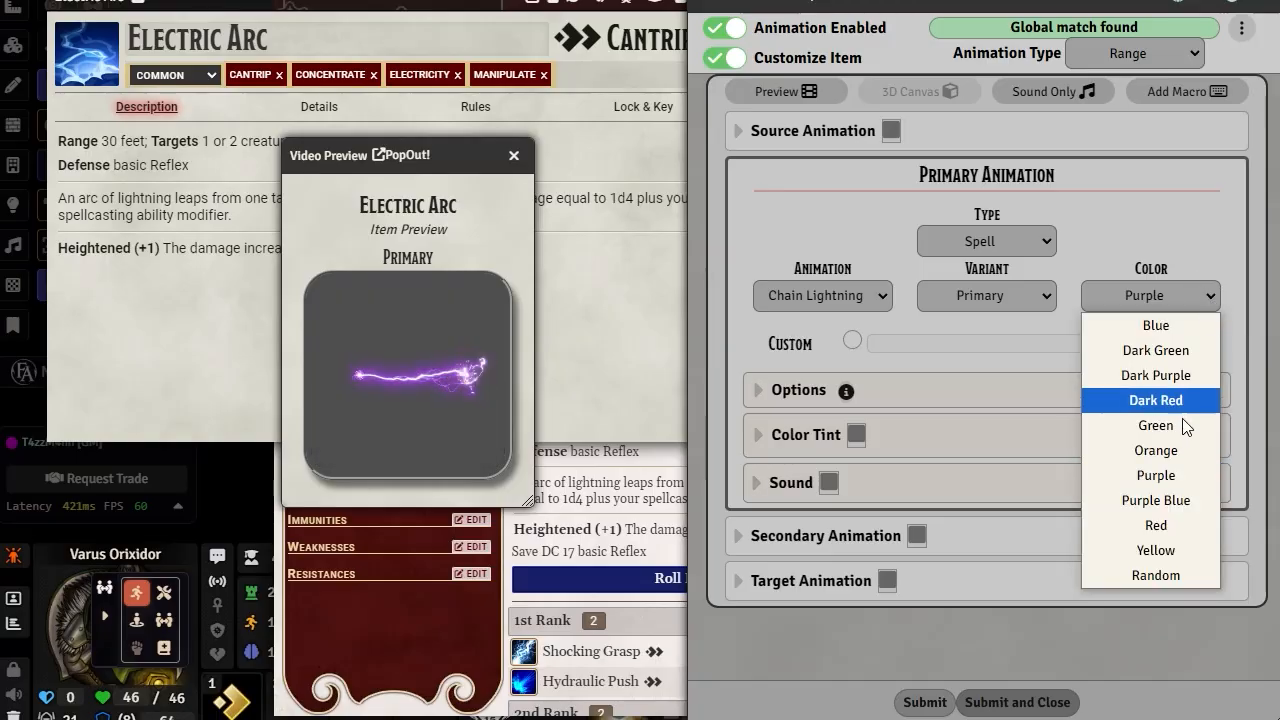
click(1164, 502)
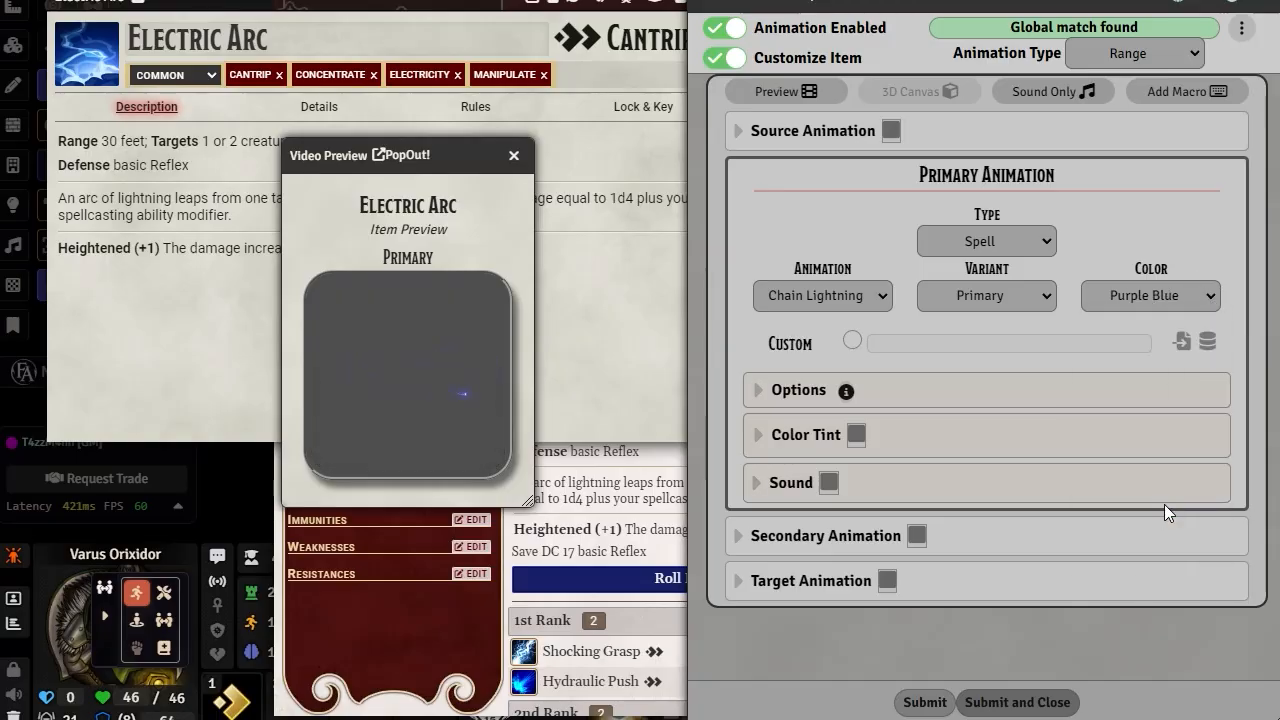
click(1198, 298)
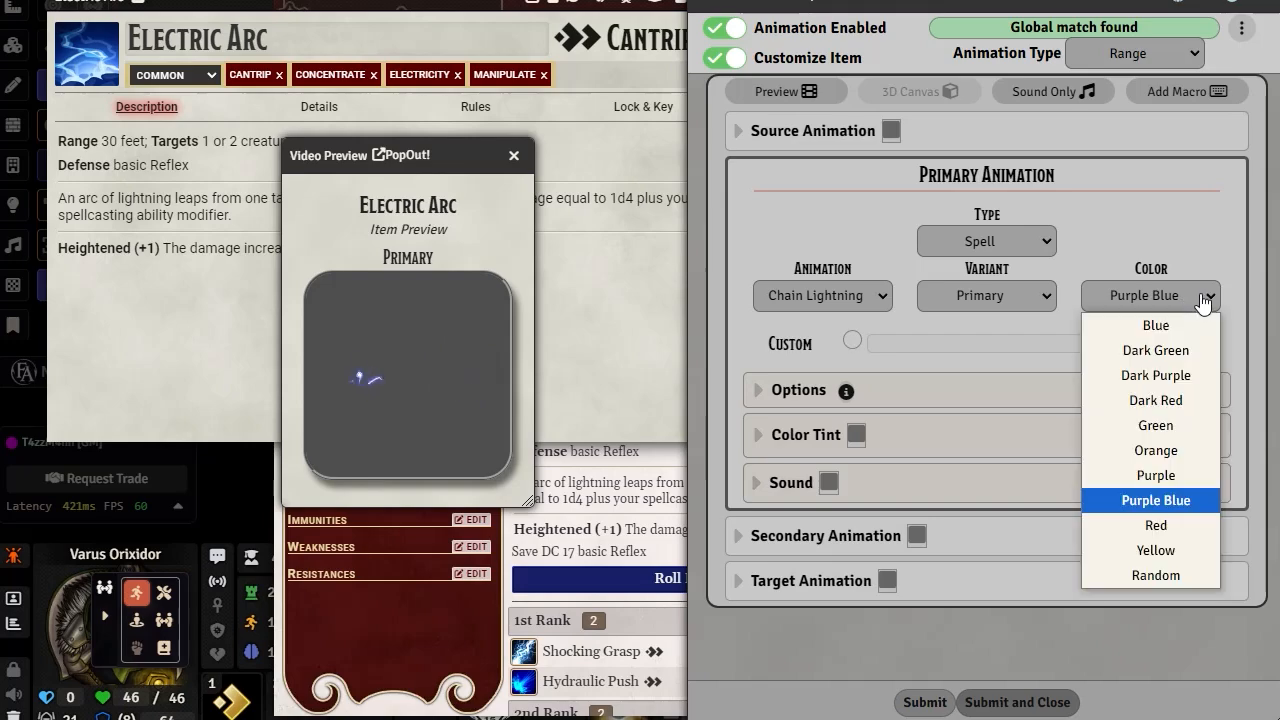
click(1137, 527)
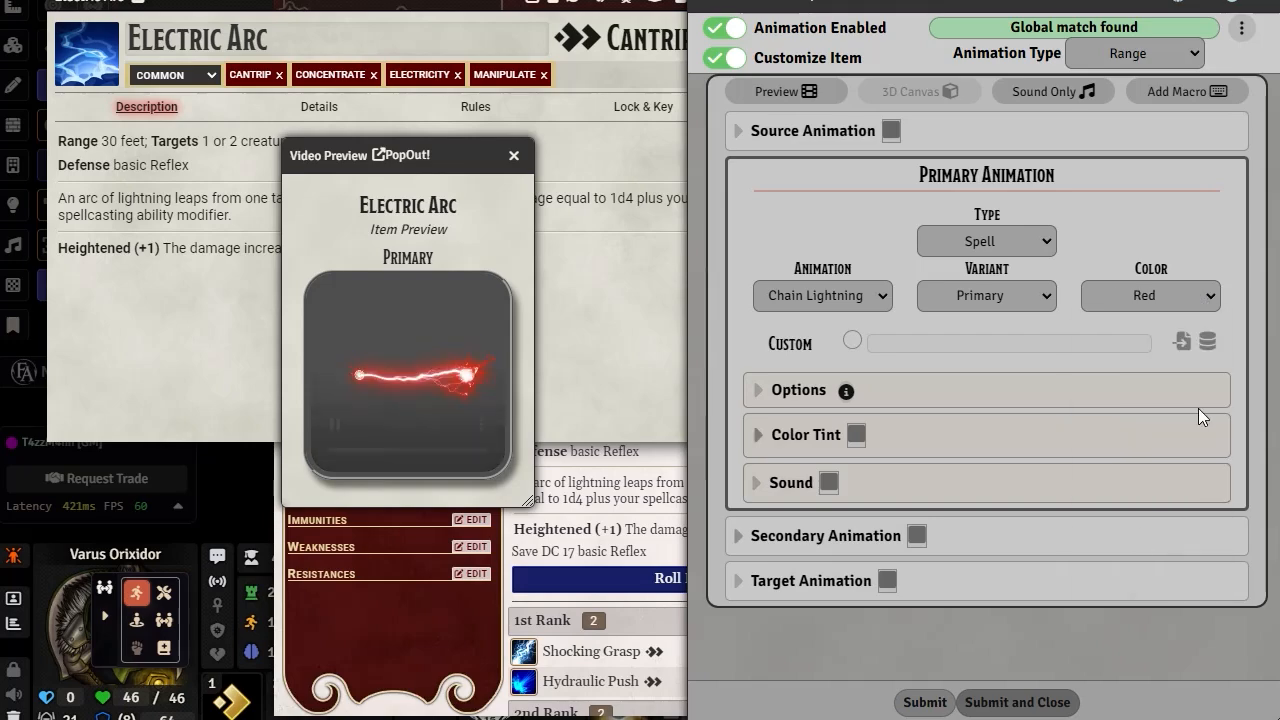
Preview Chain Lightning in Yellow and Random, and set the primary animation's color to Blue.
click(1212, 300)
click(1190, 551)
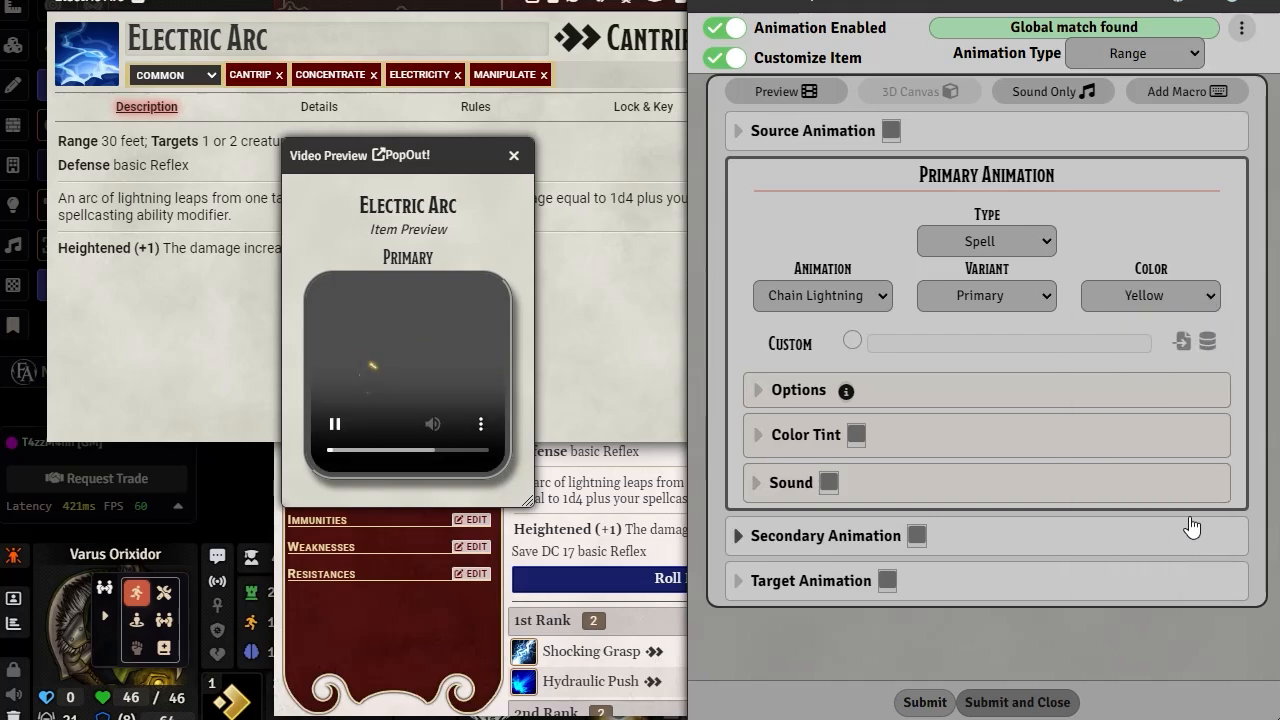
click(1210, 294)
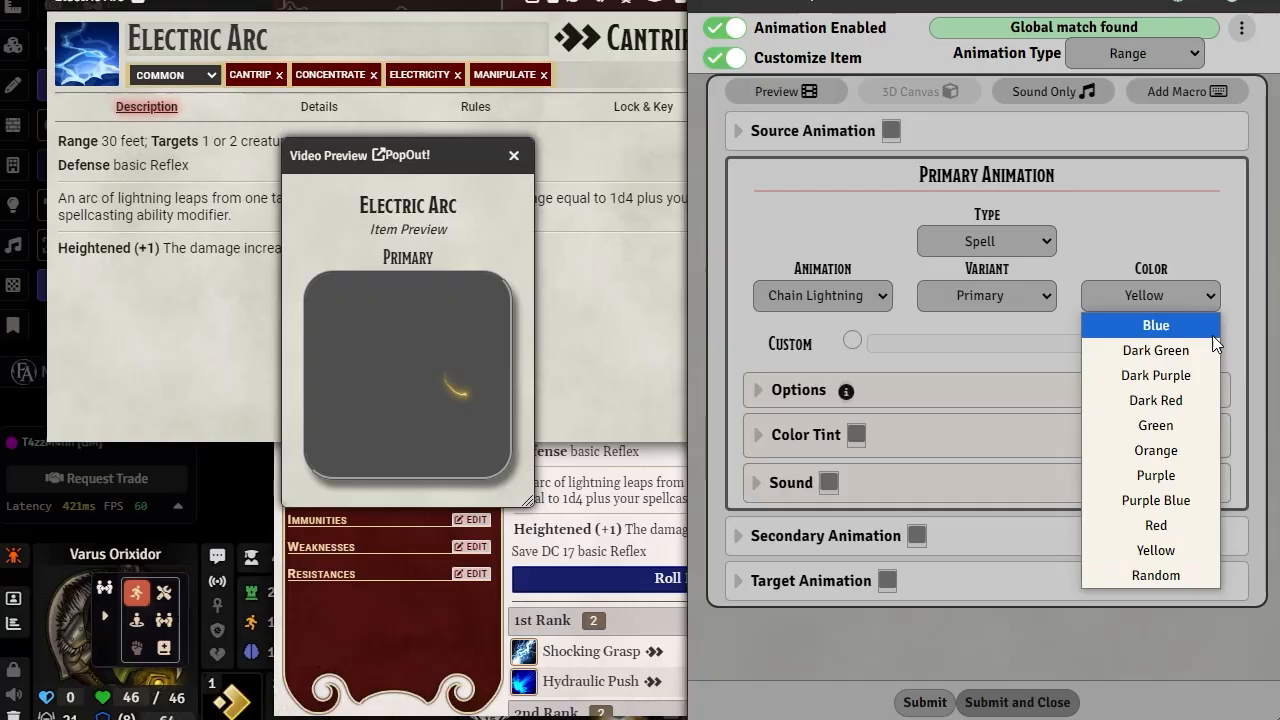
click(1170, 578)
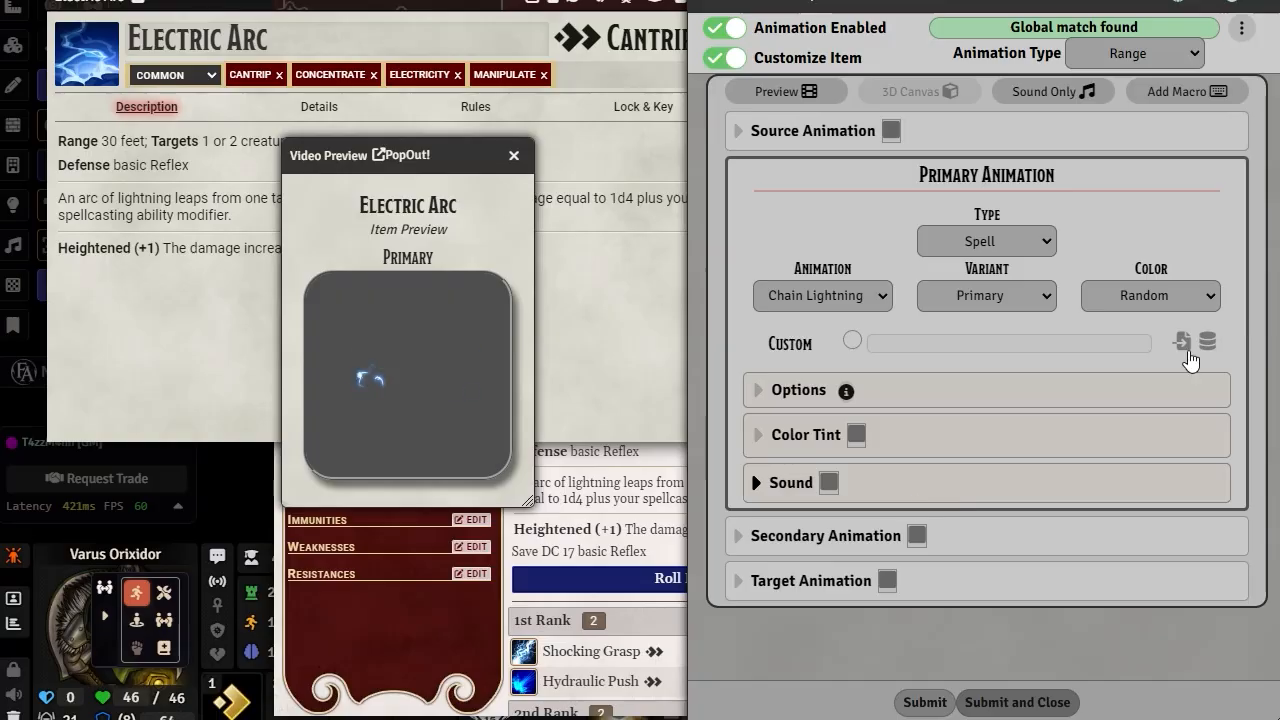
click(1205, 298)
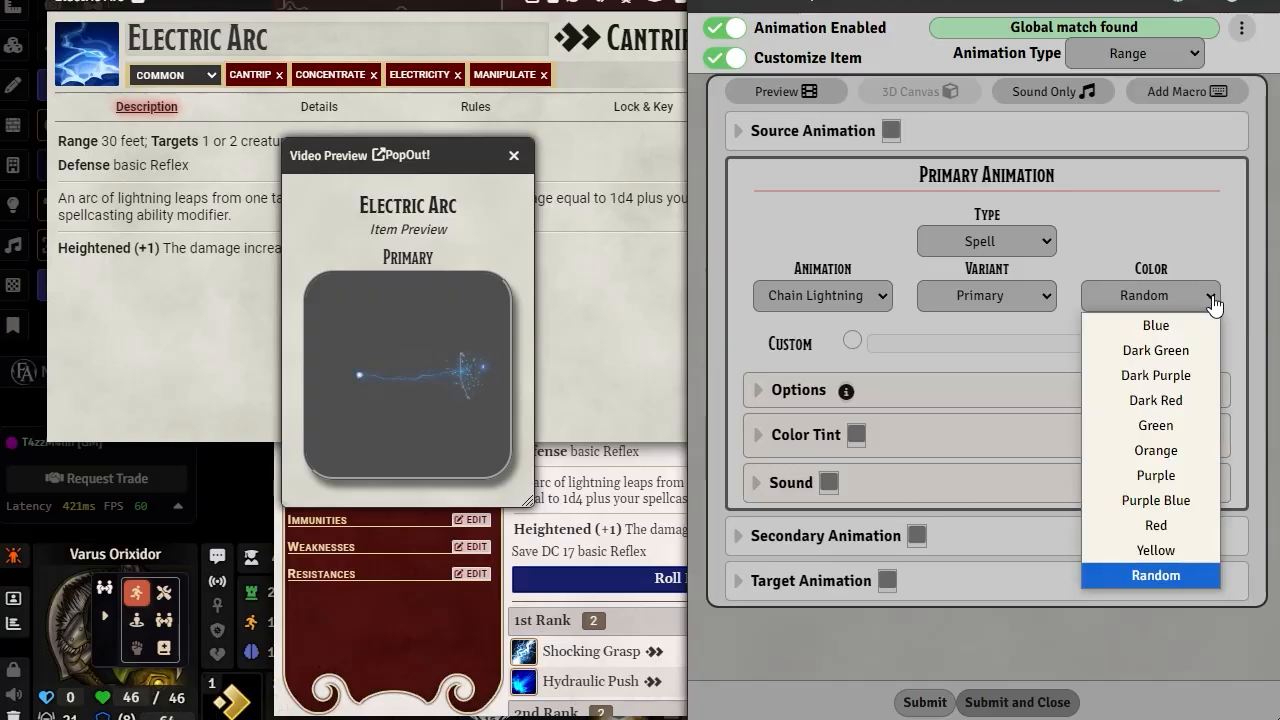
click(1157, 327)
Turn off the item customization for Electric Arc, move the preview and animation windows aside, and close the spell's sheet.
click(733, 58)
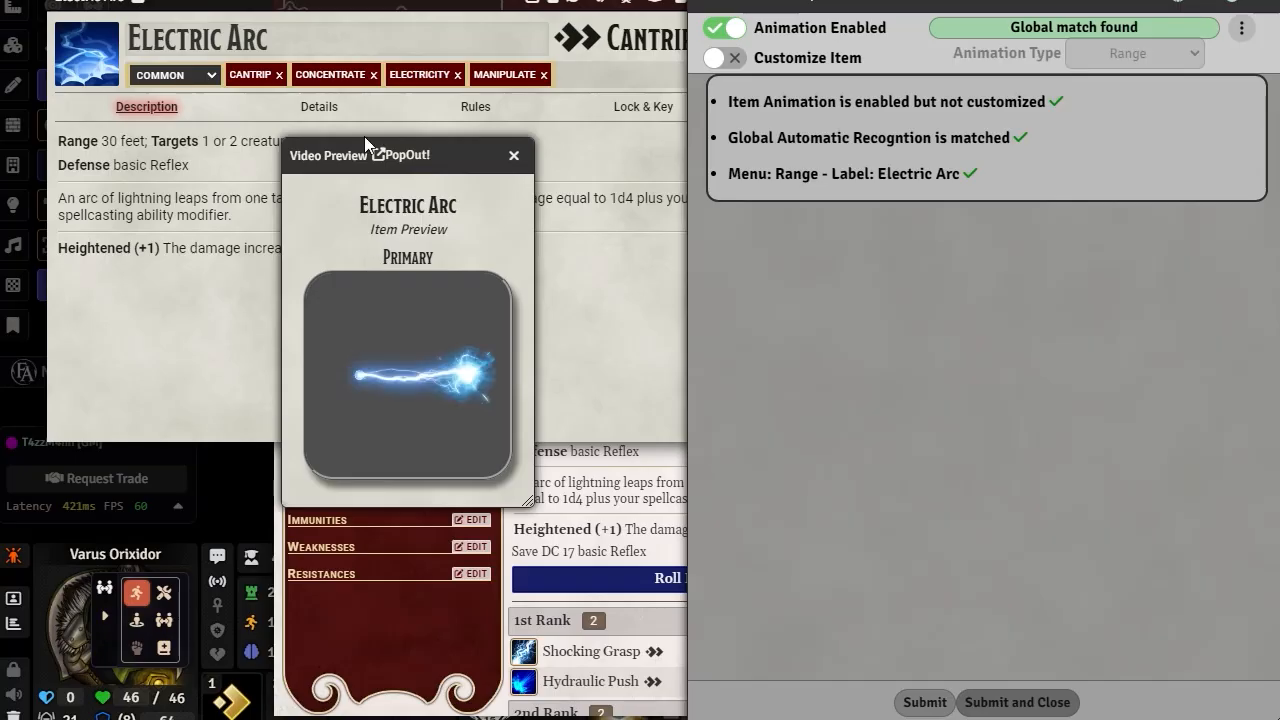
drag(451, 151, 283, 271)
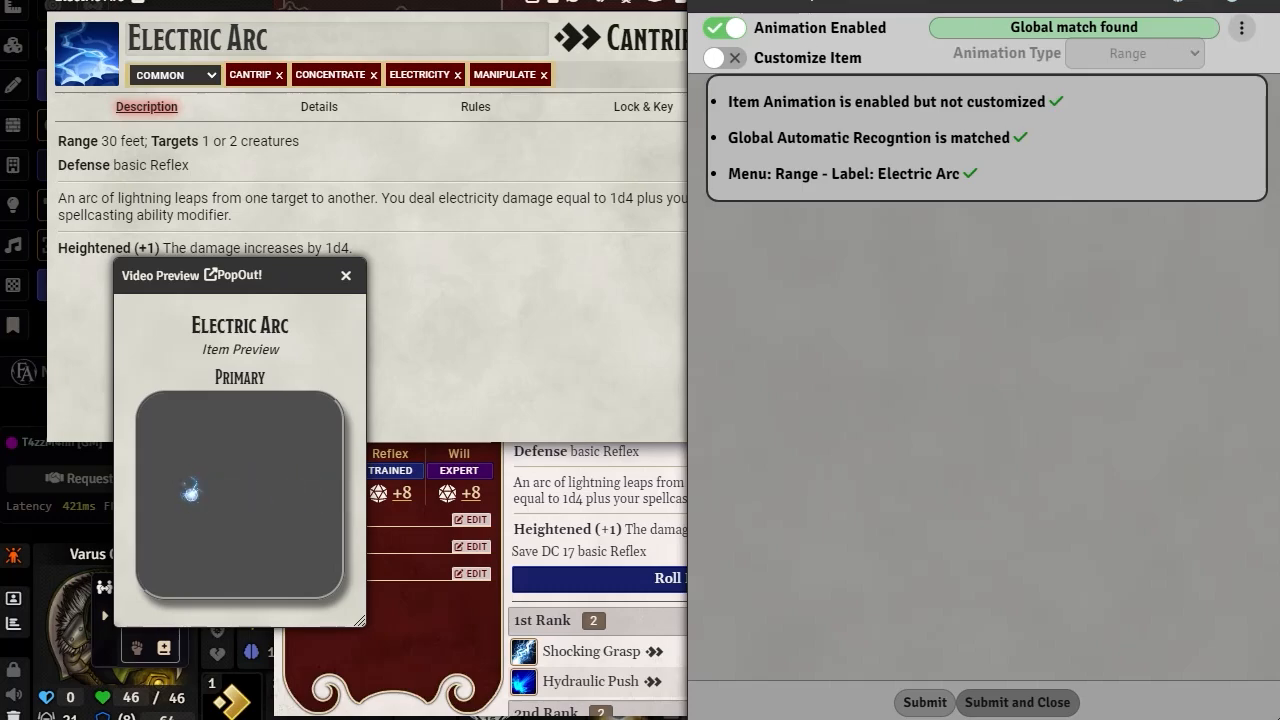
drag(1079, 1, 956, 0)
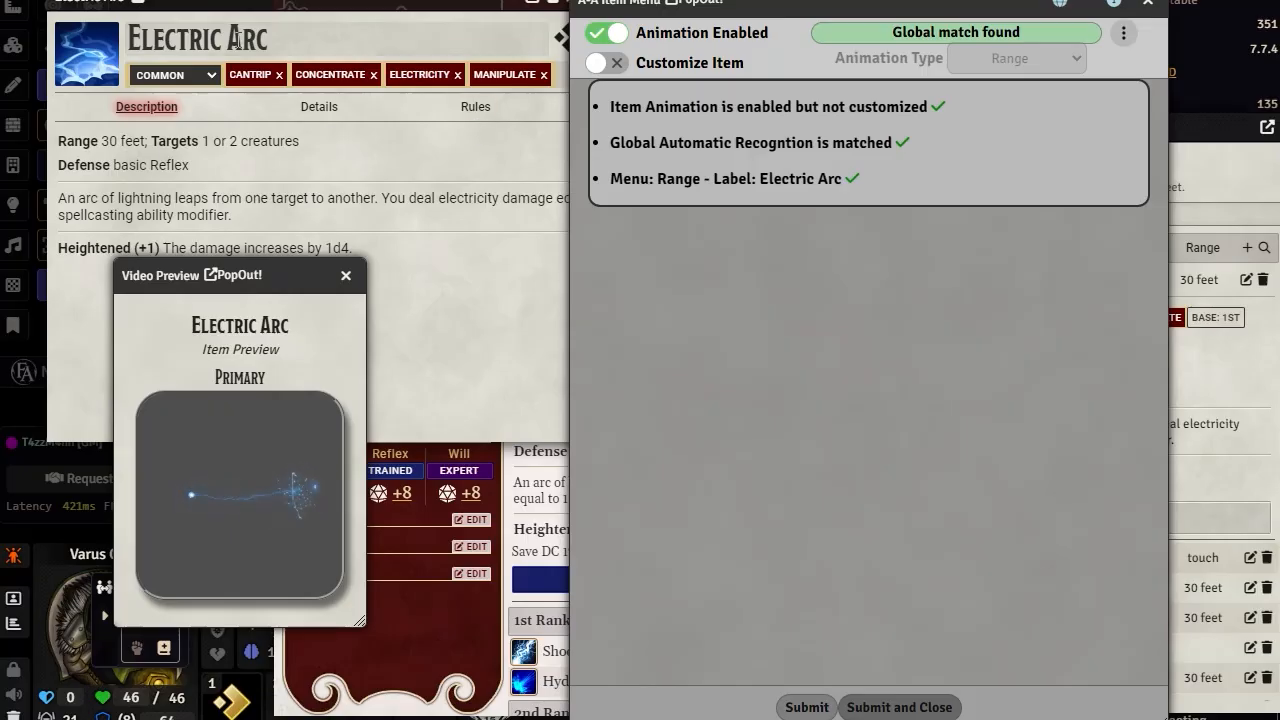
click(309, 21)
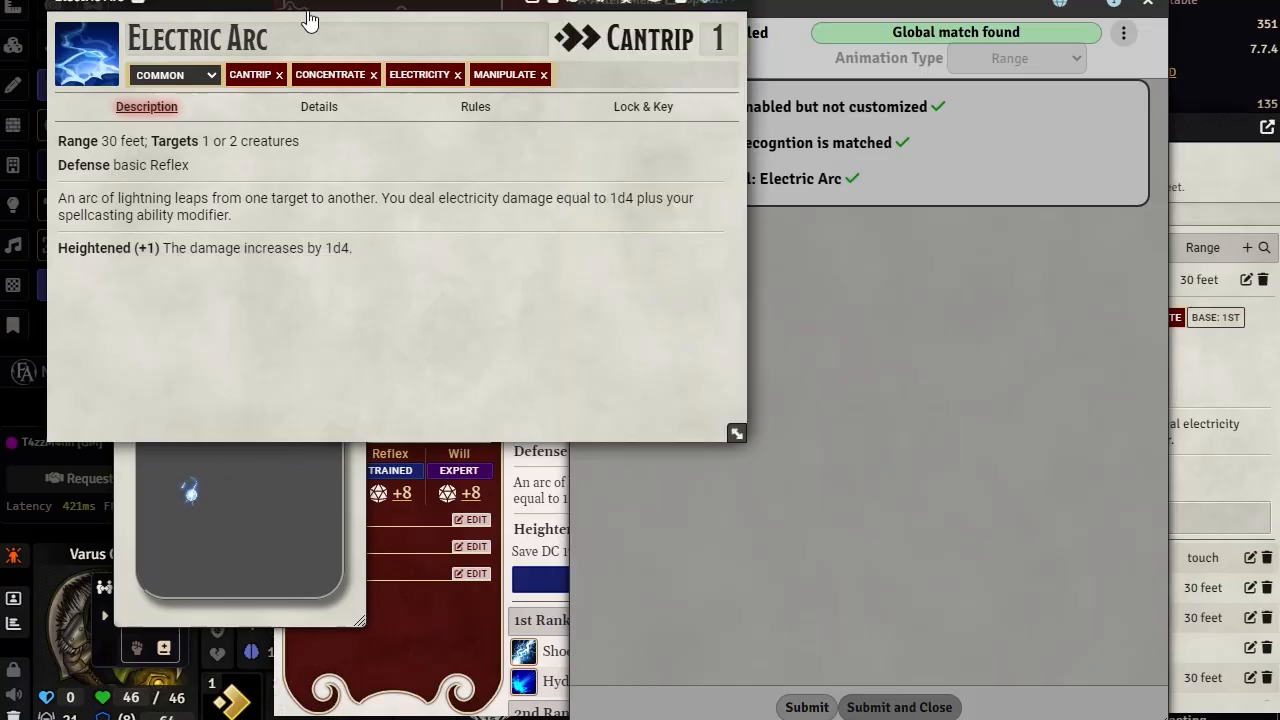
click(736, 3)
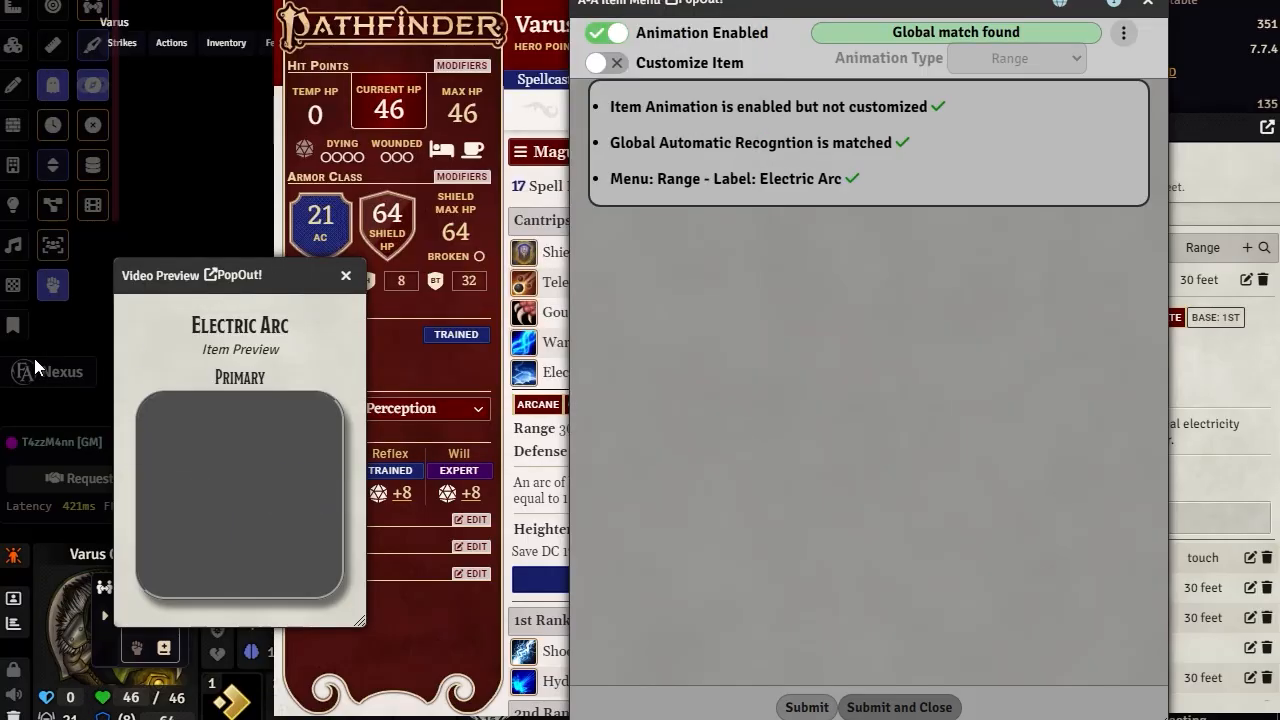
Open the Sequencer database and browse the effects listed under jb2a.
click(92, 165)
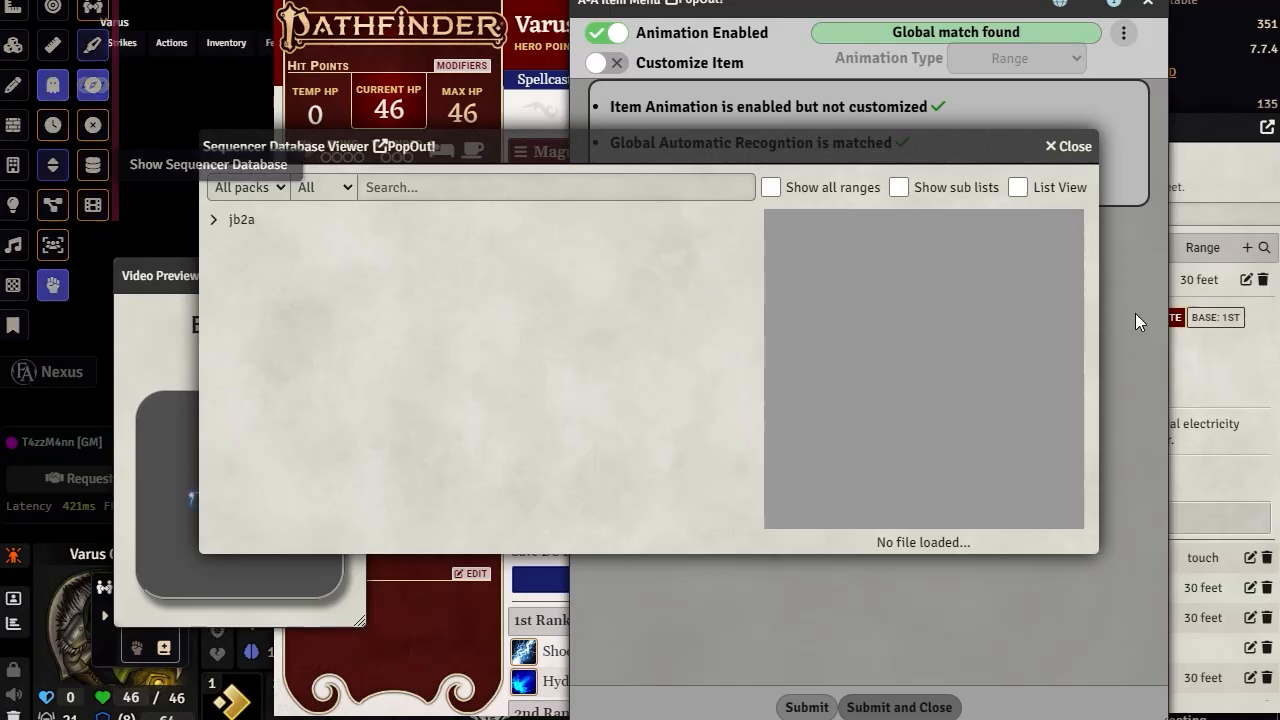
click(213, 222)
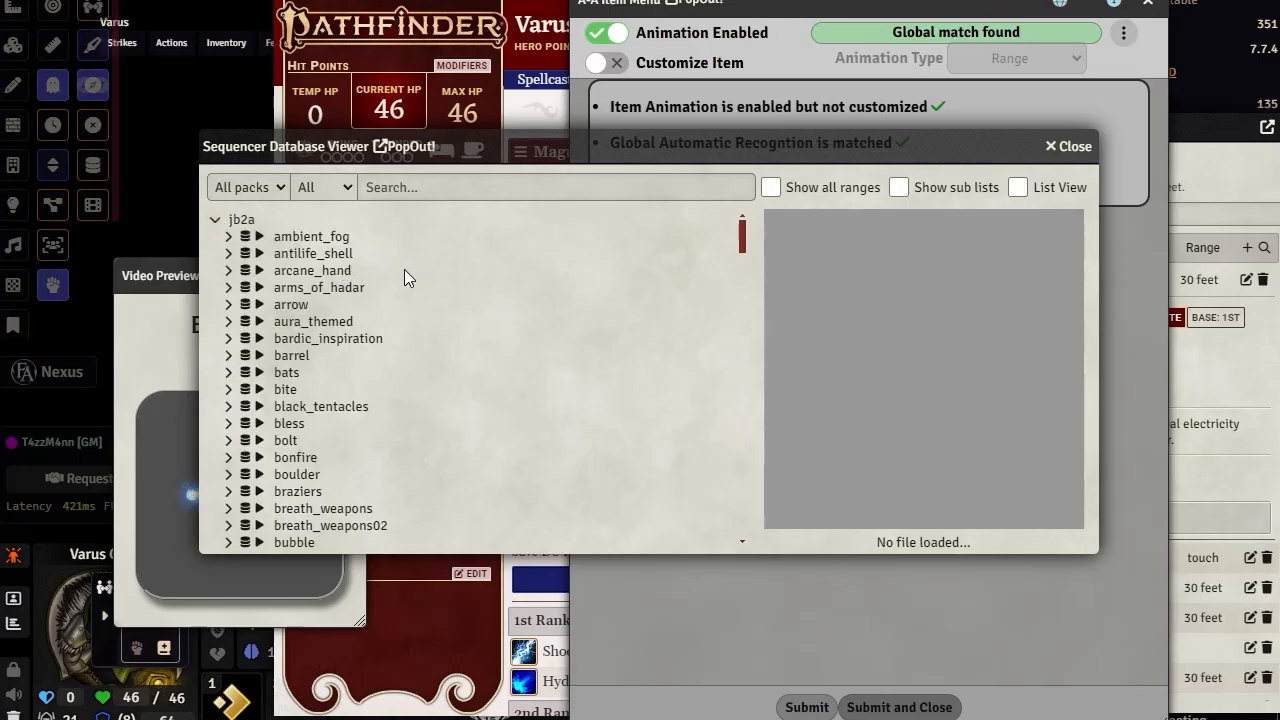
scroll(308, 264, down, 2)
scroll(307, 259, down, 3)
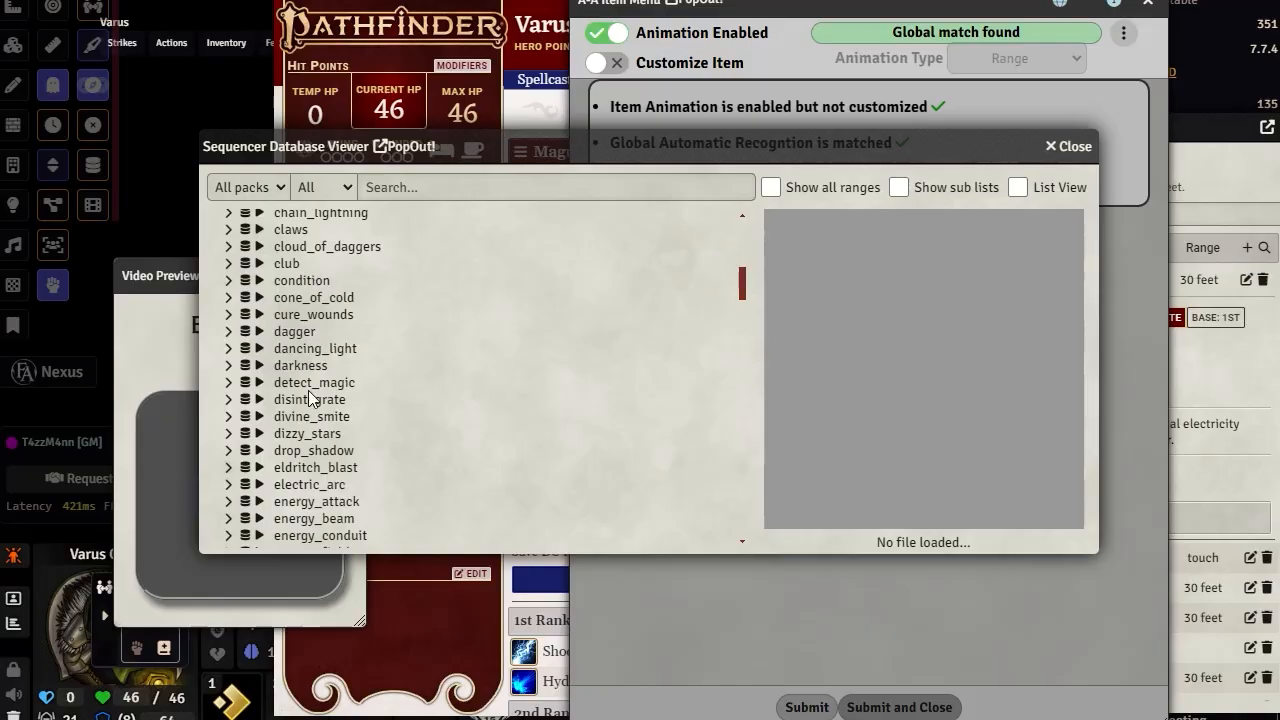
Search the Sequencer database for "elec", clear the search and close the database viewer.
click(426, 188)
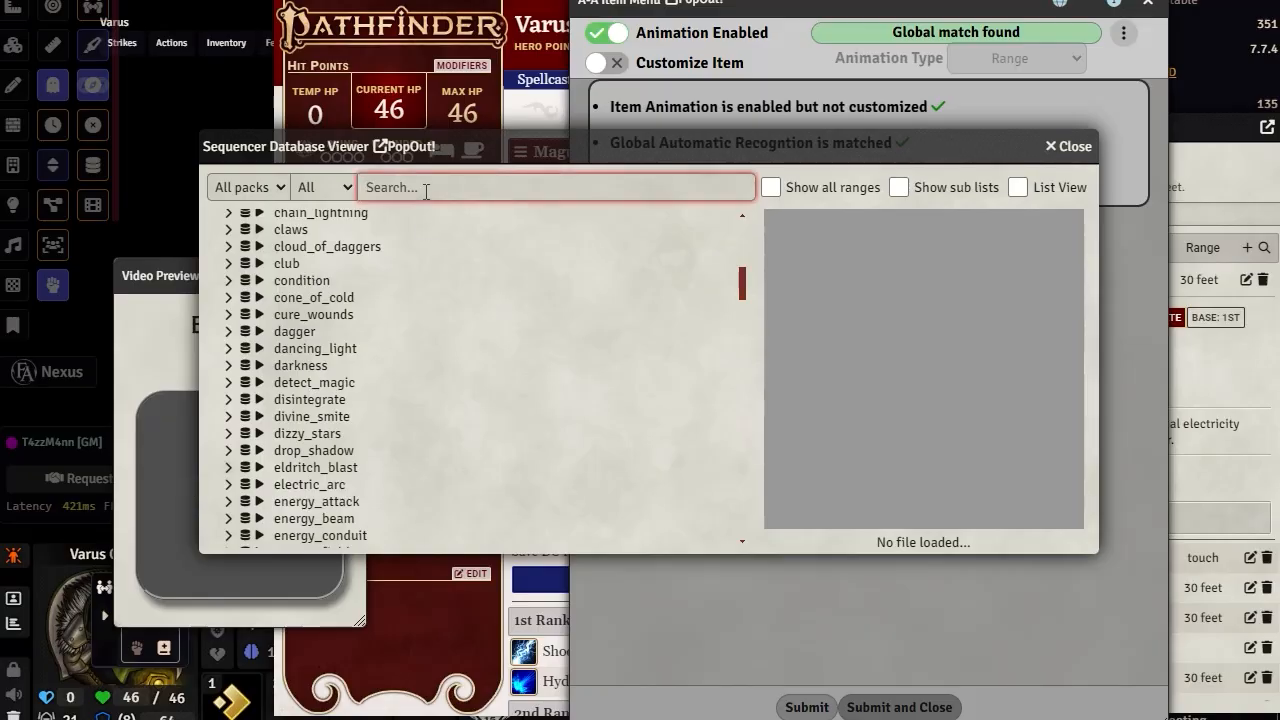
text(elec)
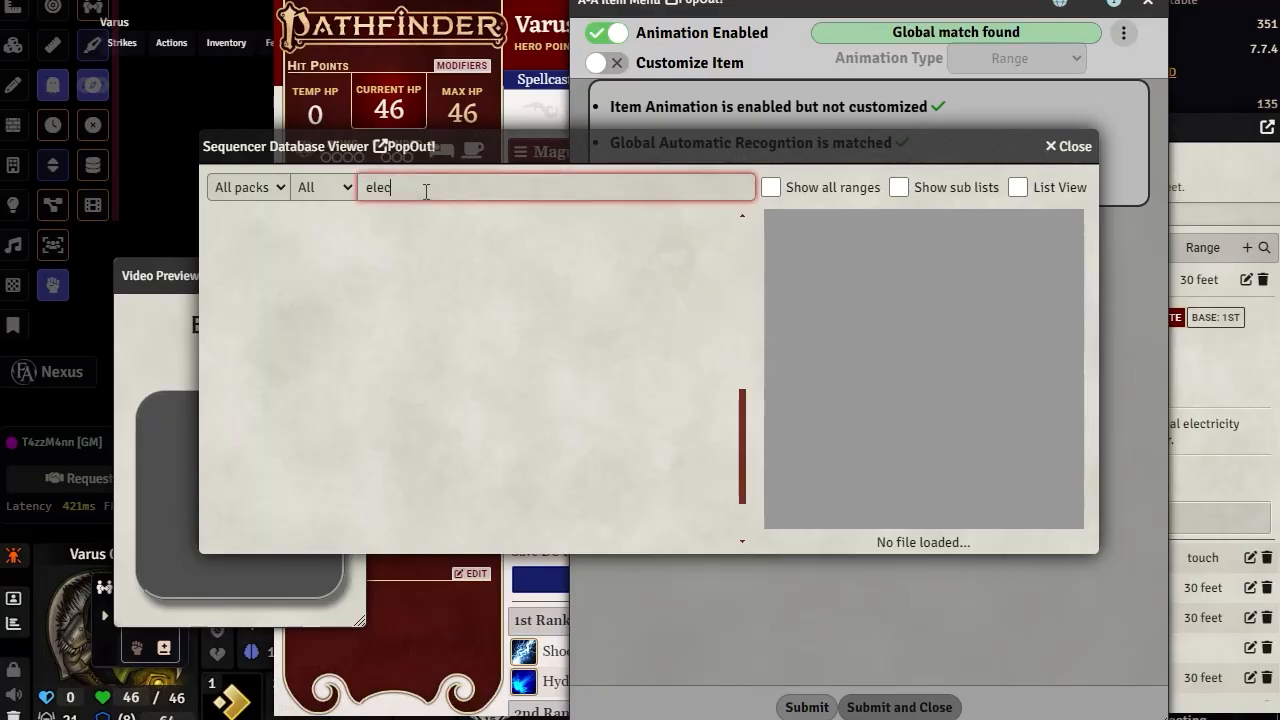
key(BackSpace)
key(BackSpace)
key(BackSpace)
key(BackSpace)
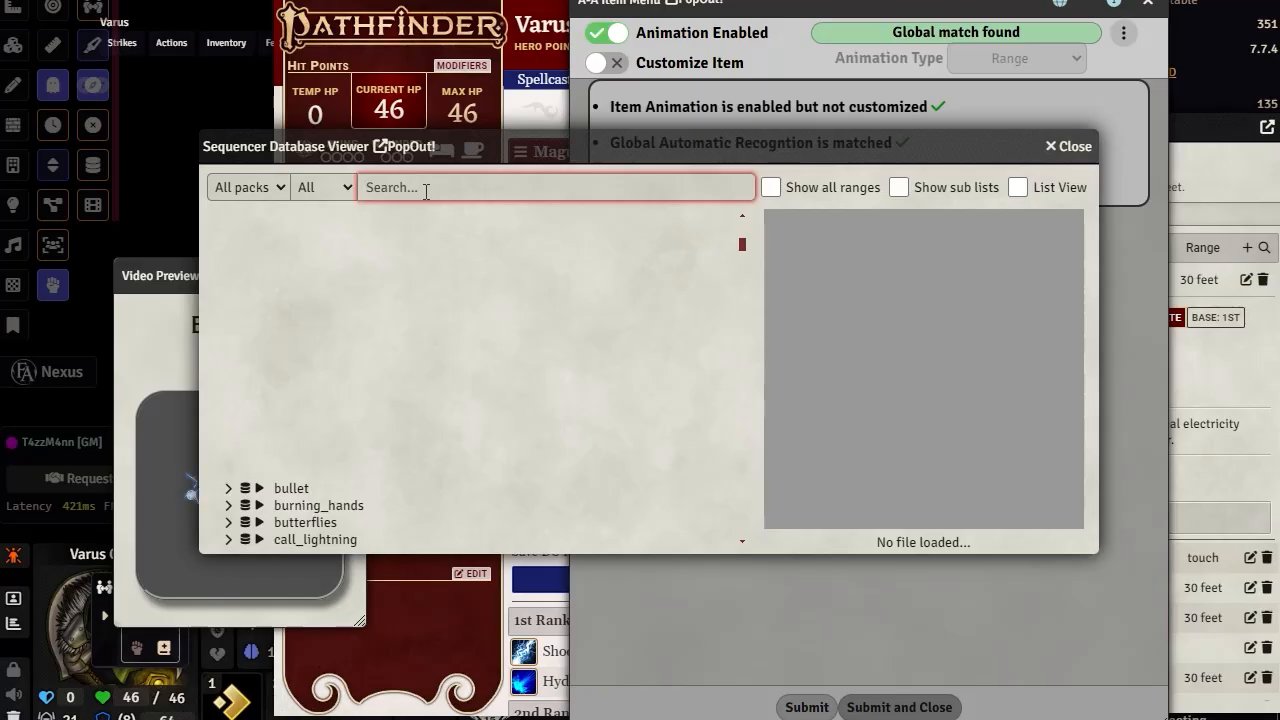
click(1070, 147)
Close the video preview, the item animation menu, the character sheet and the spell preparation window.
click(346, 276)
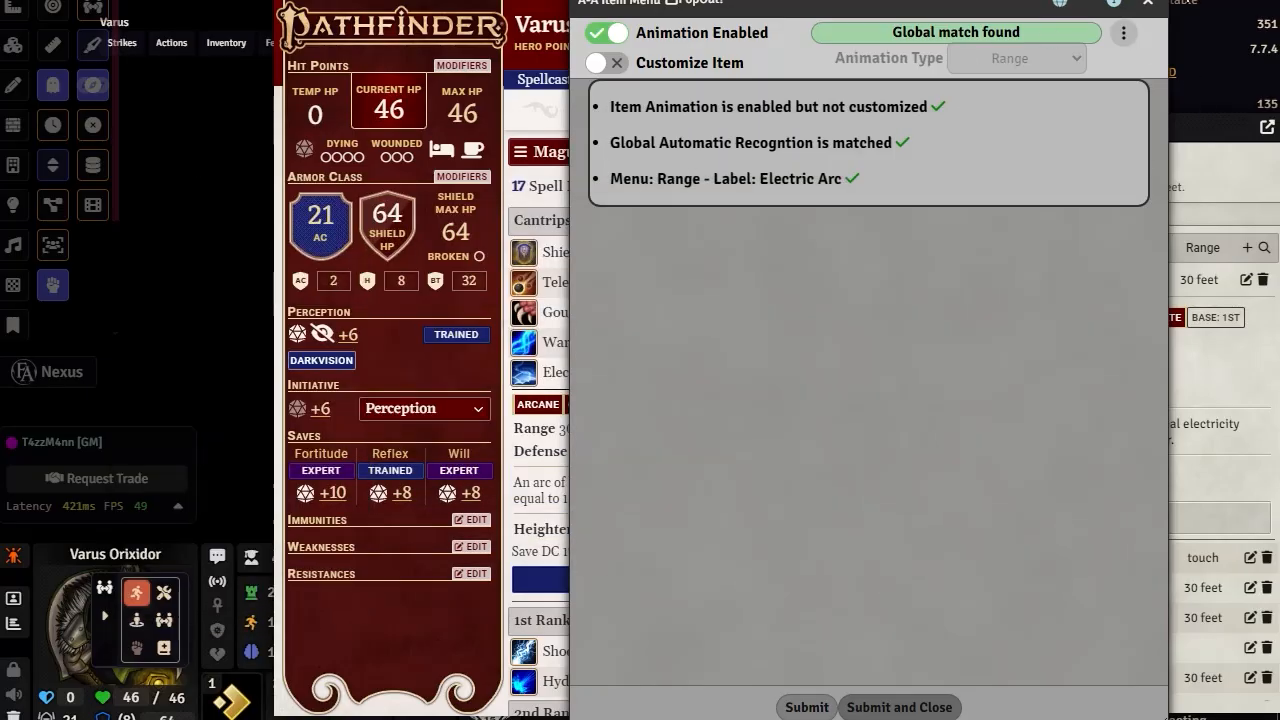
click(1148, 8)
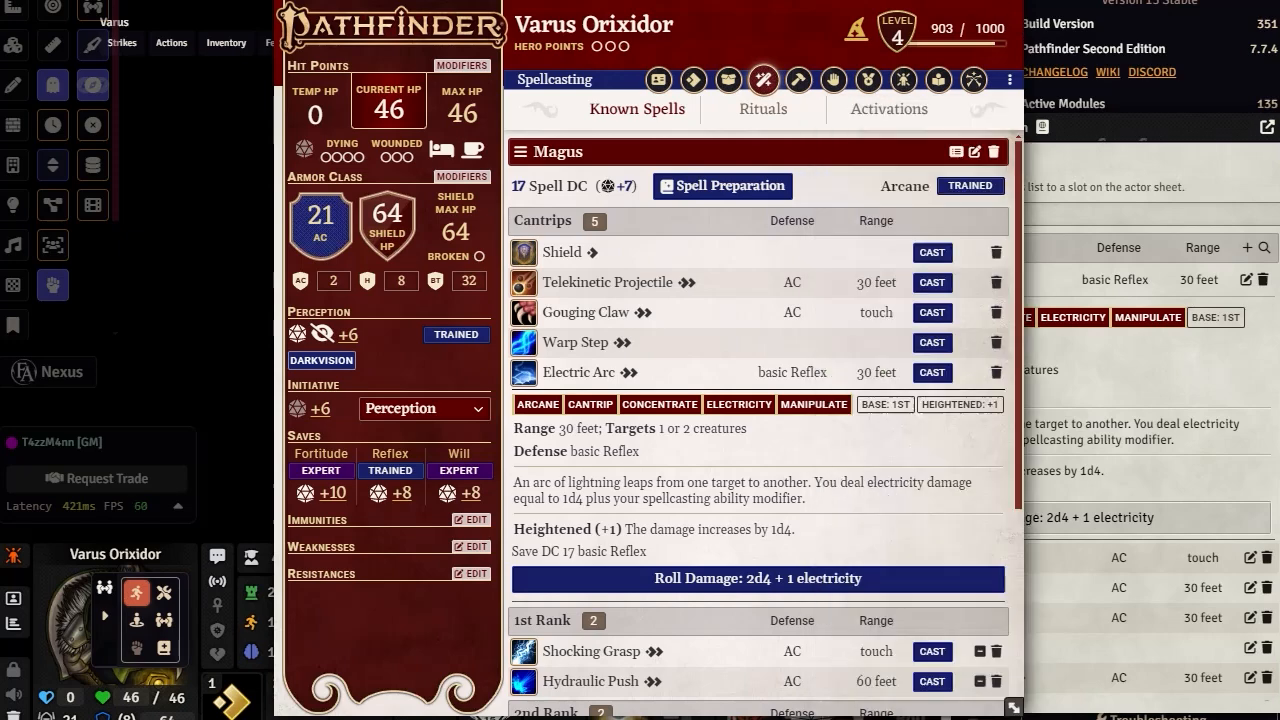
click(998, 10)
drag(1210, 133, 885, 50)
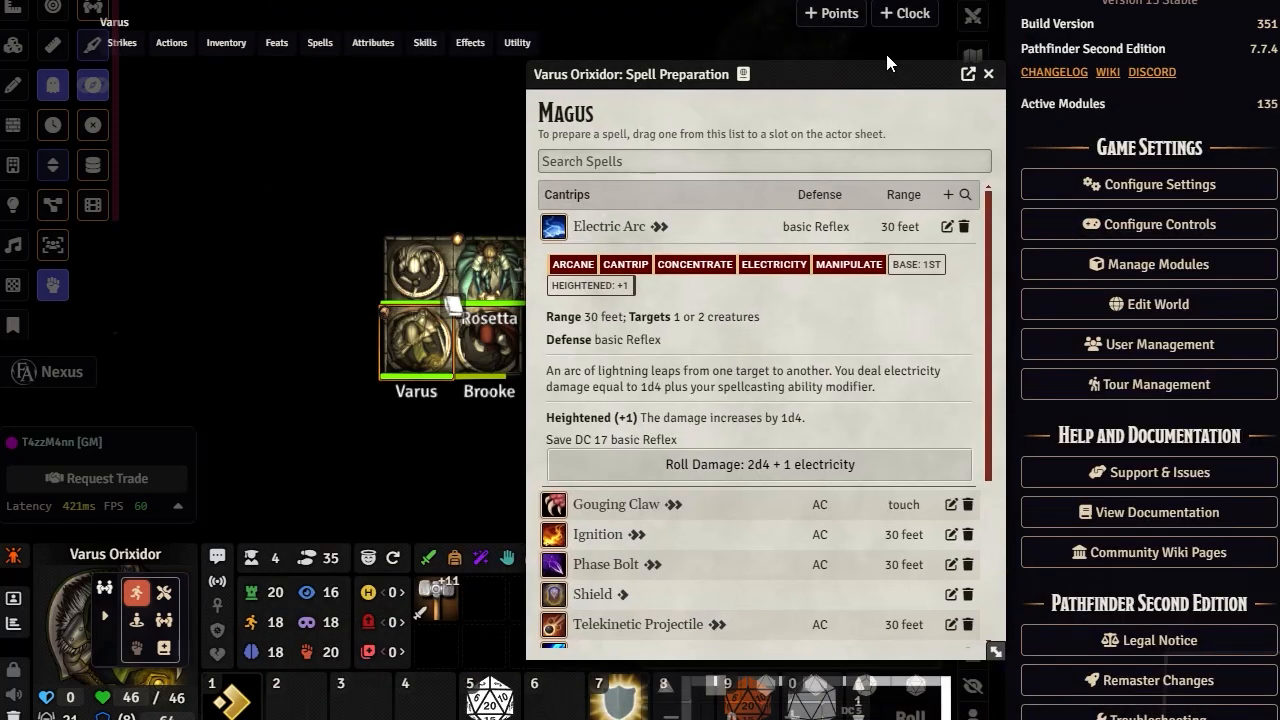
click(975, 55)
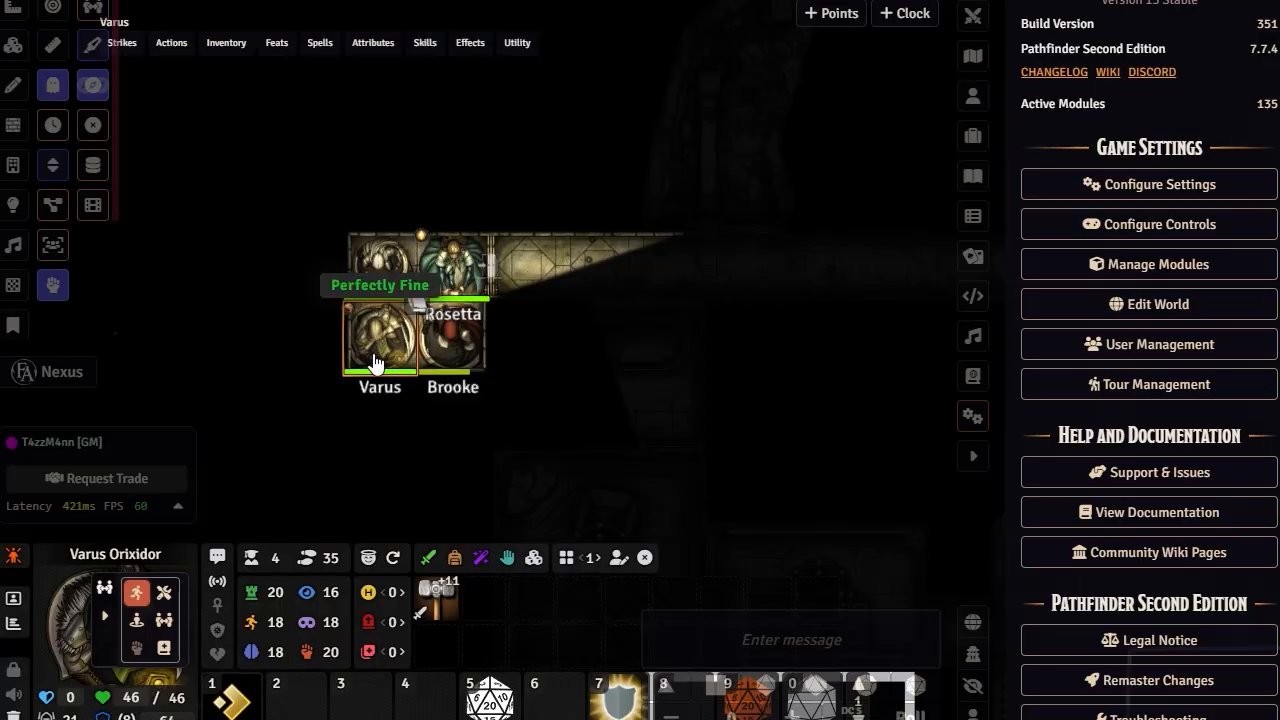
Move the magus's token out of the party's room, along the corridor and into the cave chamber beyond the door.
drag(375, 362, 672, 266)
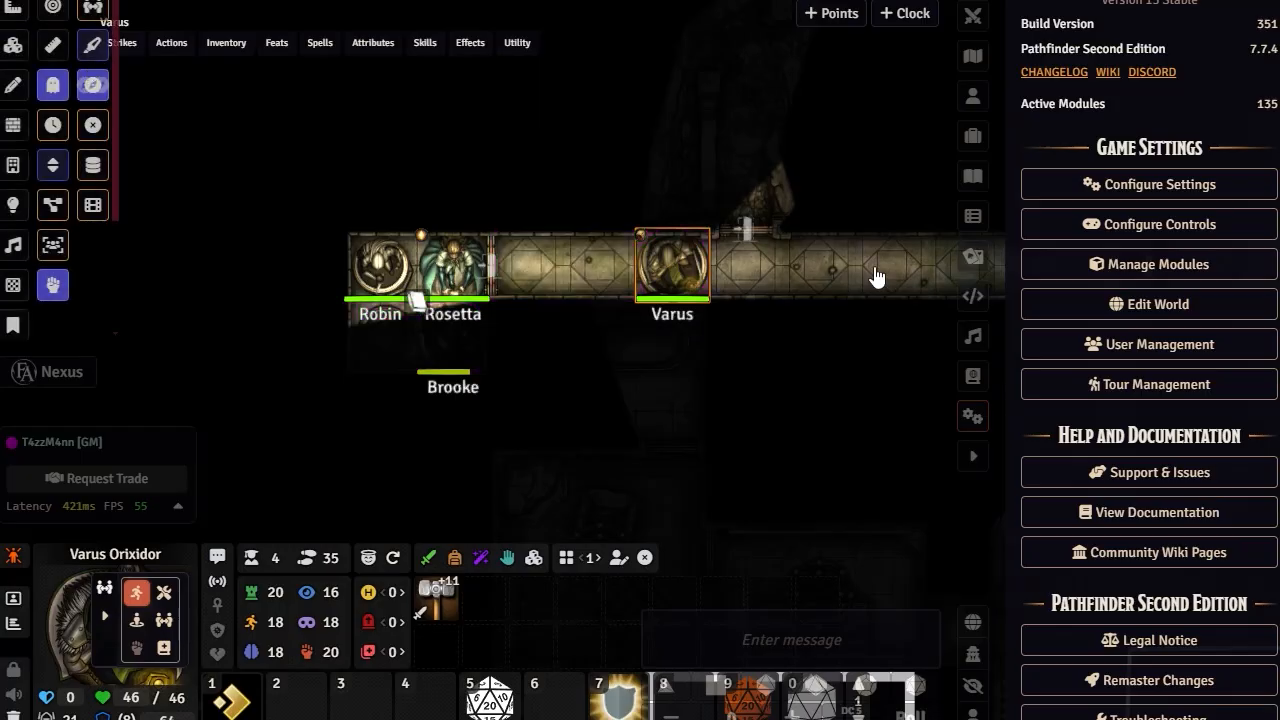
drag(866, 298, 600, 386)
drag(468, 400, 474, 256)
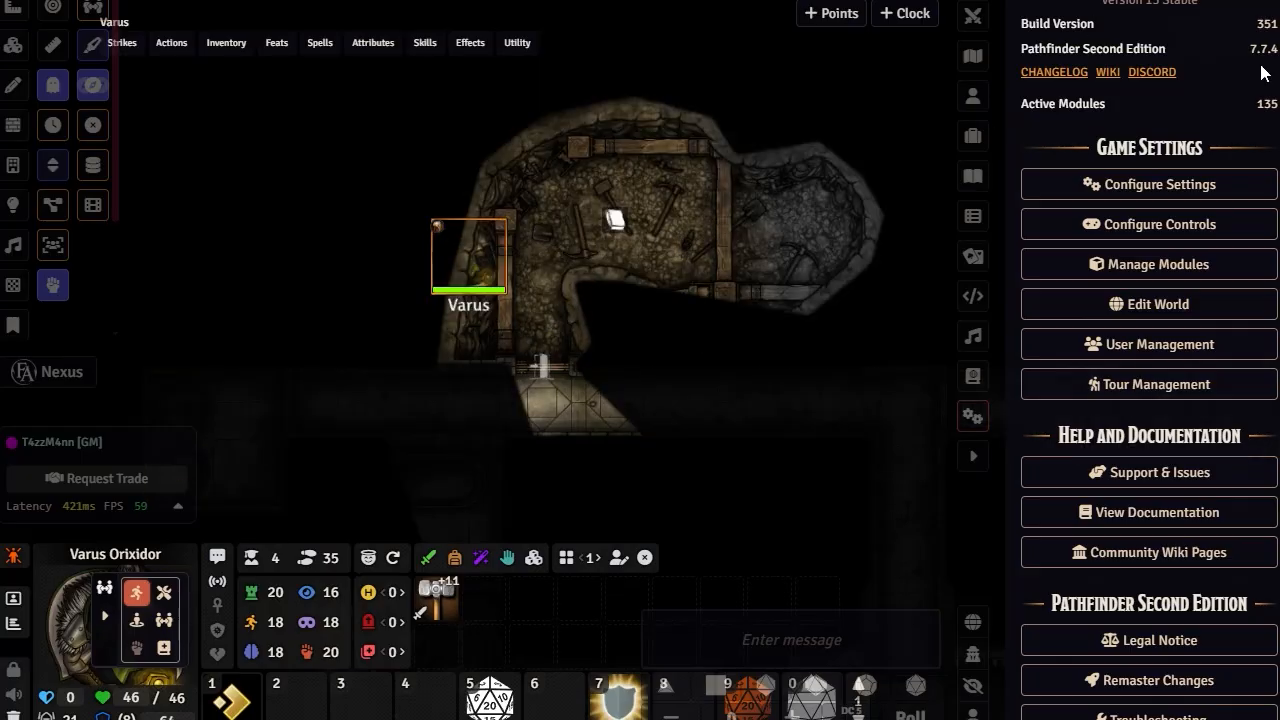
Collapse the Party folder in the actors list and expand Abomination Vaults, 01: A Light In The Fog and Creatures.
click(973, 97)
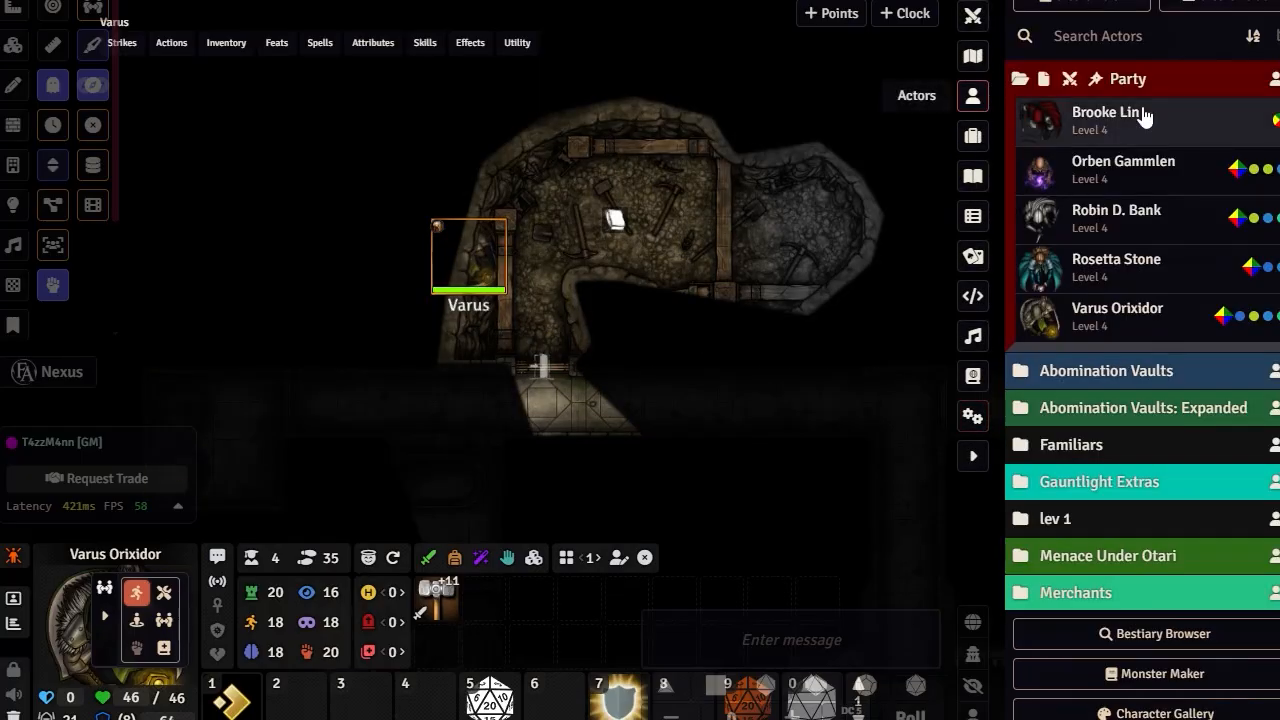
click(1096, 80)
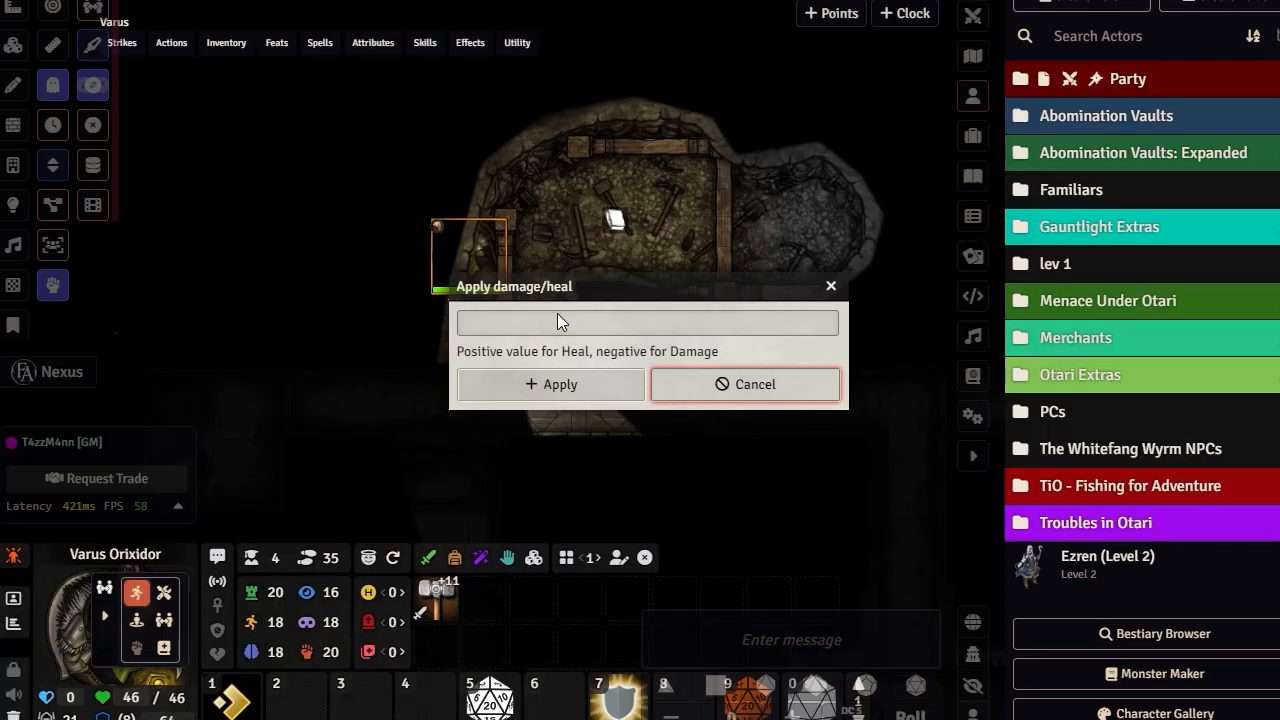
click(751, 389)
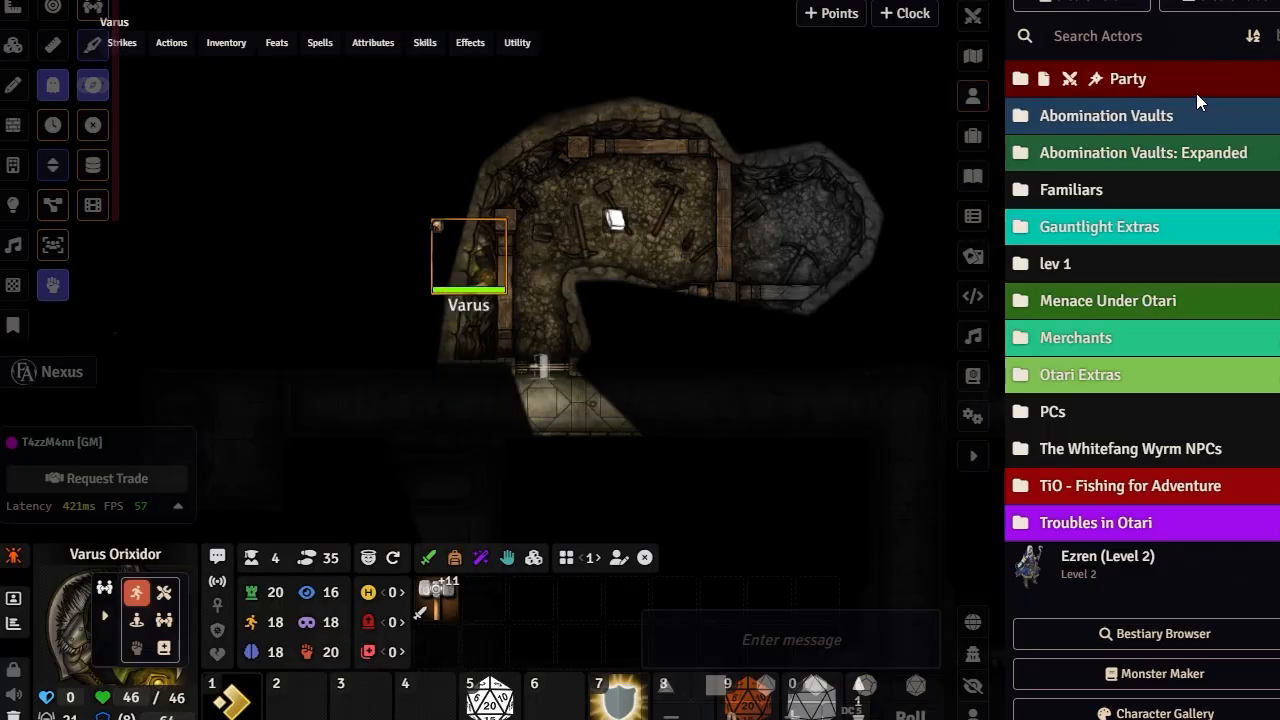
click(1090, 120)
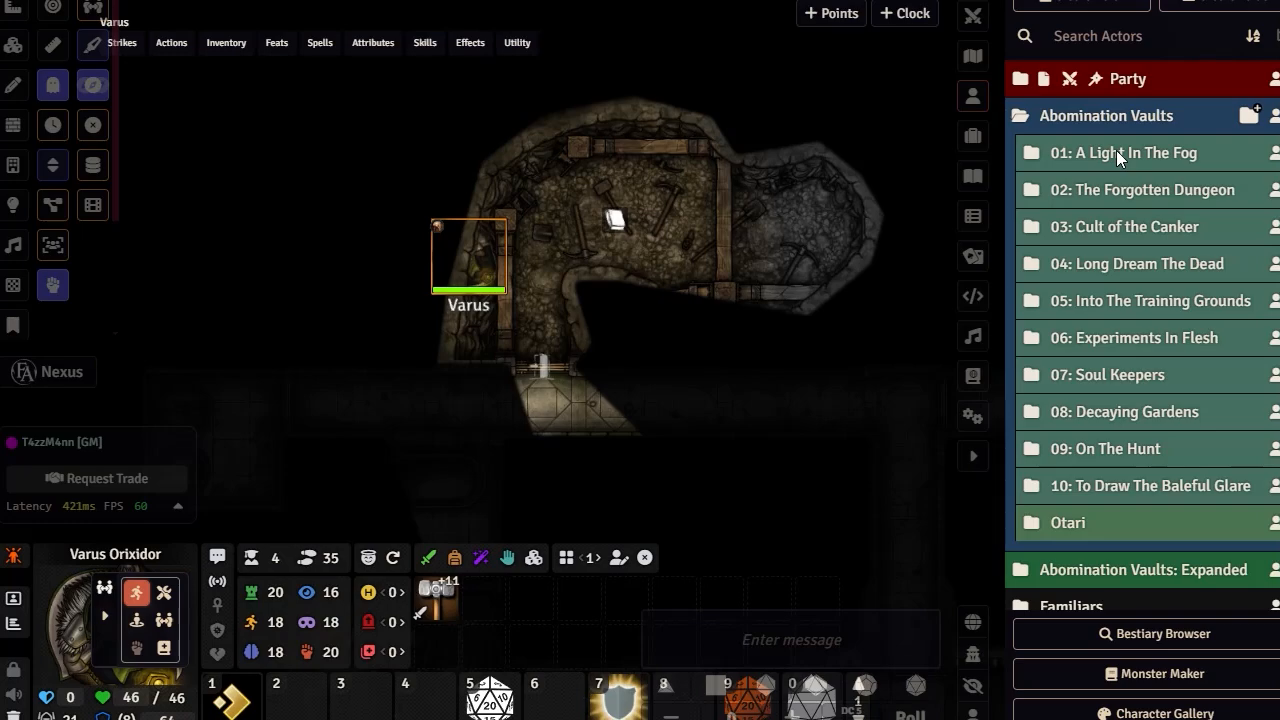
click(1116, 152)
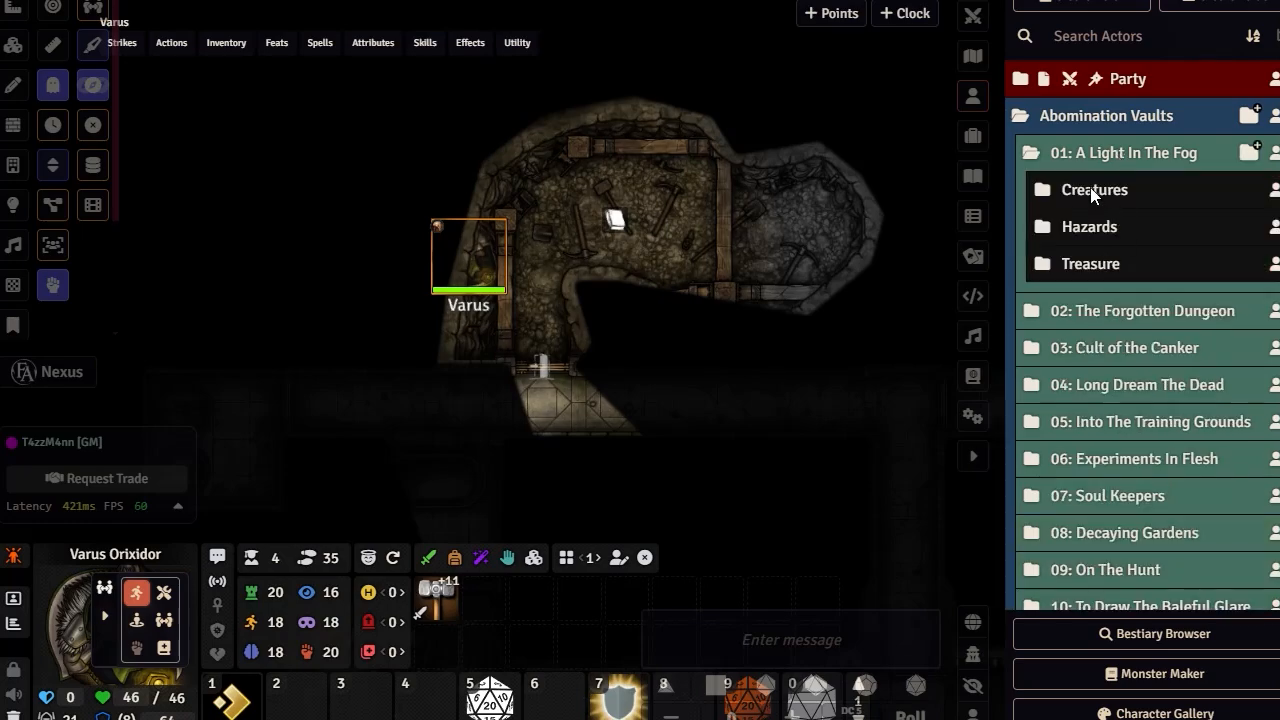
click(1093, 192)
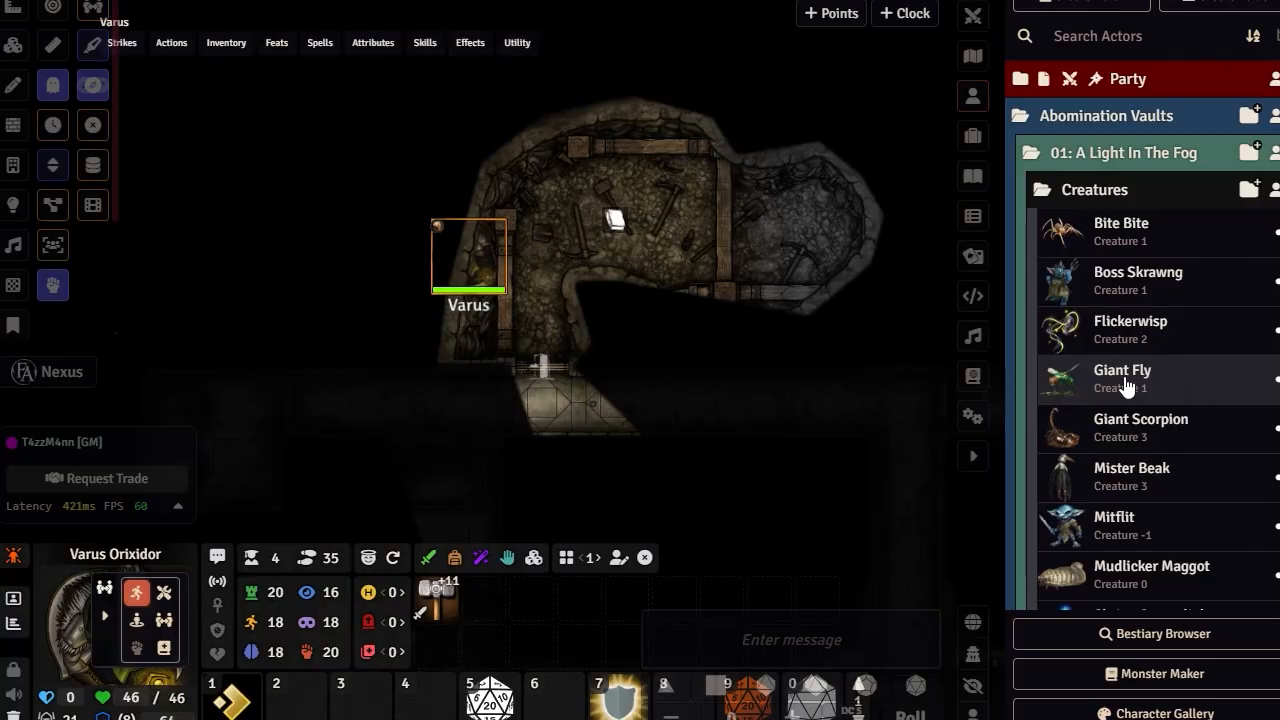
Place two Giant Fly tokens in the cave chamber and collapse the Abomination Vaults actor folders.
drag(1125, 383, 605, 196)
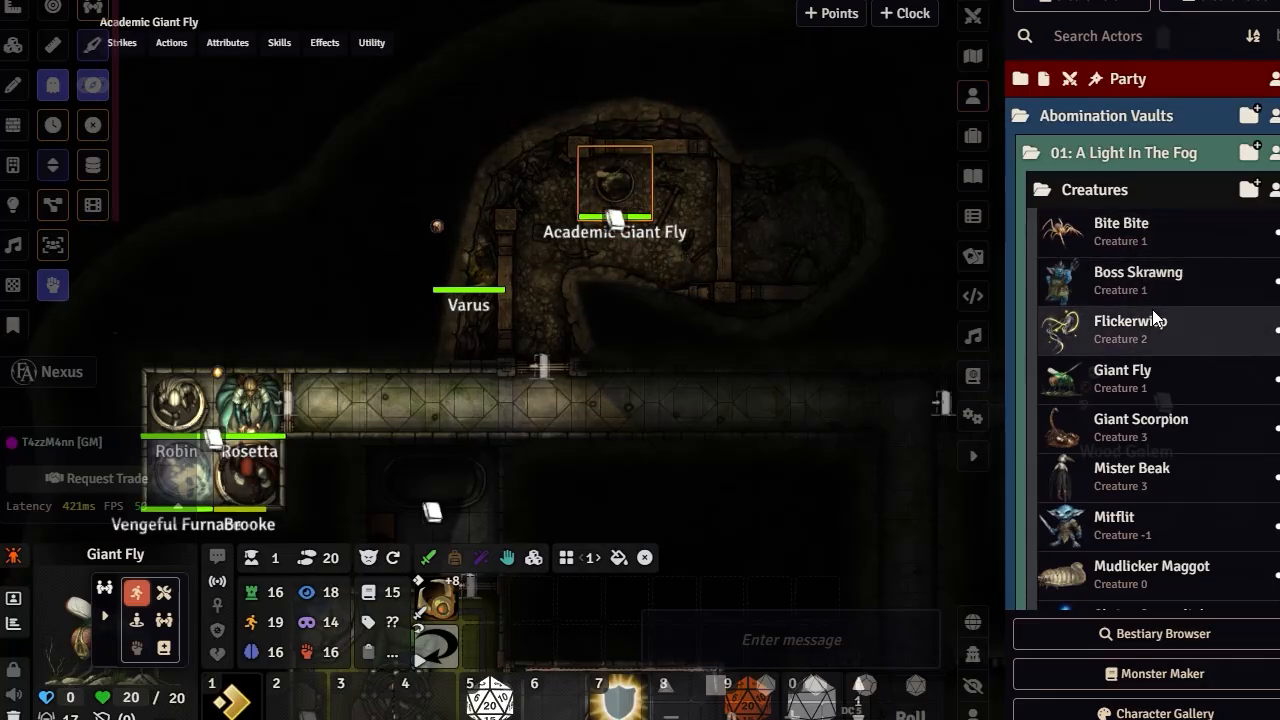
drag(1112, 372, 754, 240)
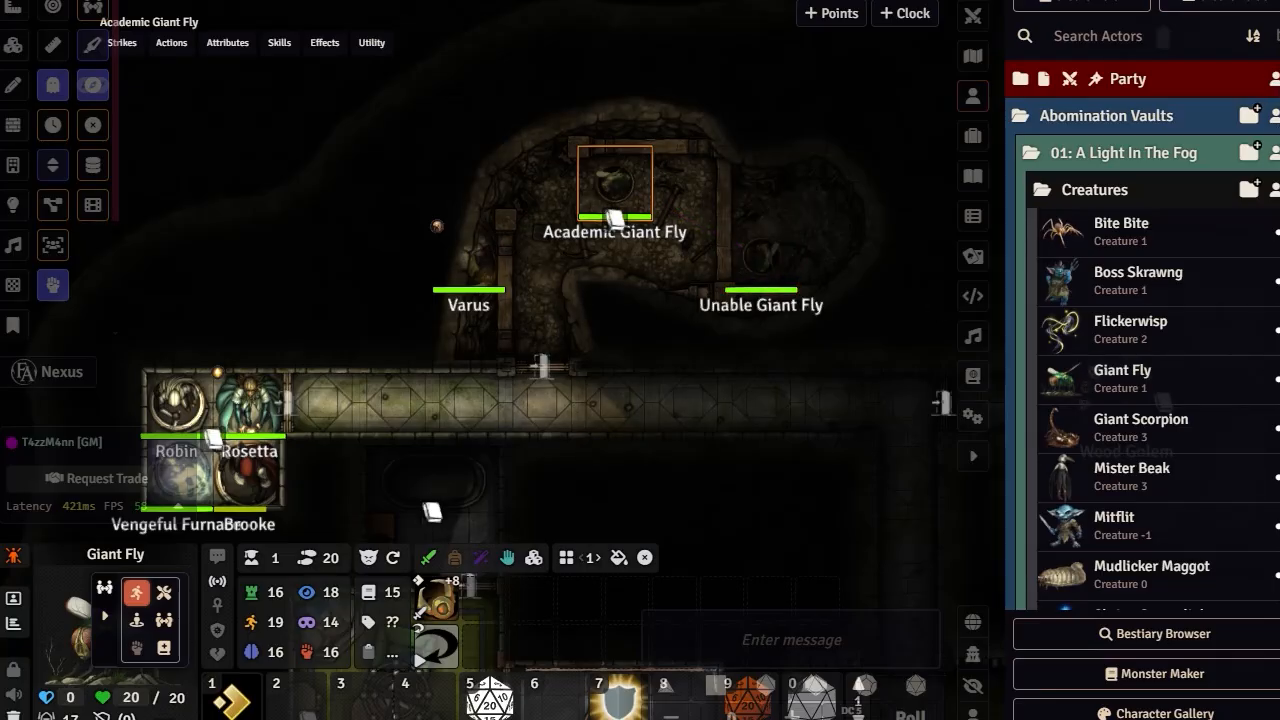
click(1117, 158)
click(1076, 116)
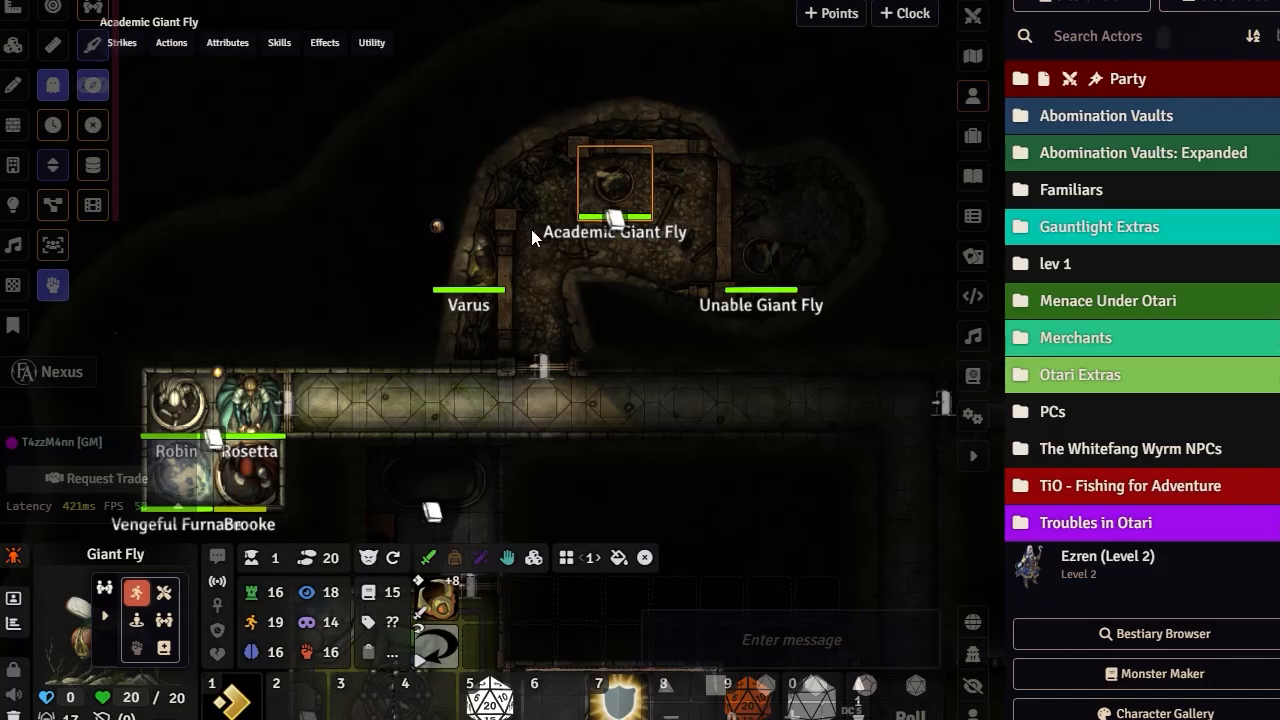
Select the magus's token, target both Giant Flies and open the Electric Arc cantrip from the character's spells.
click(475, 278)
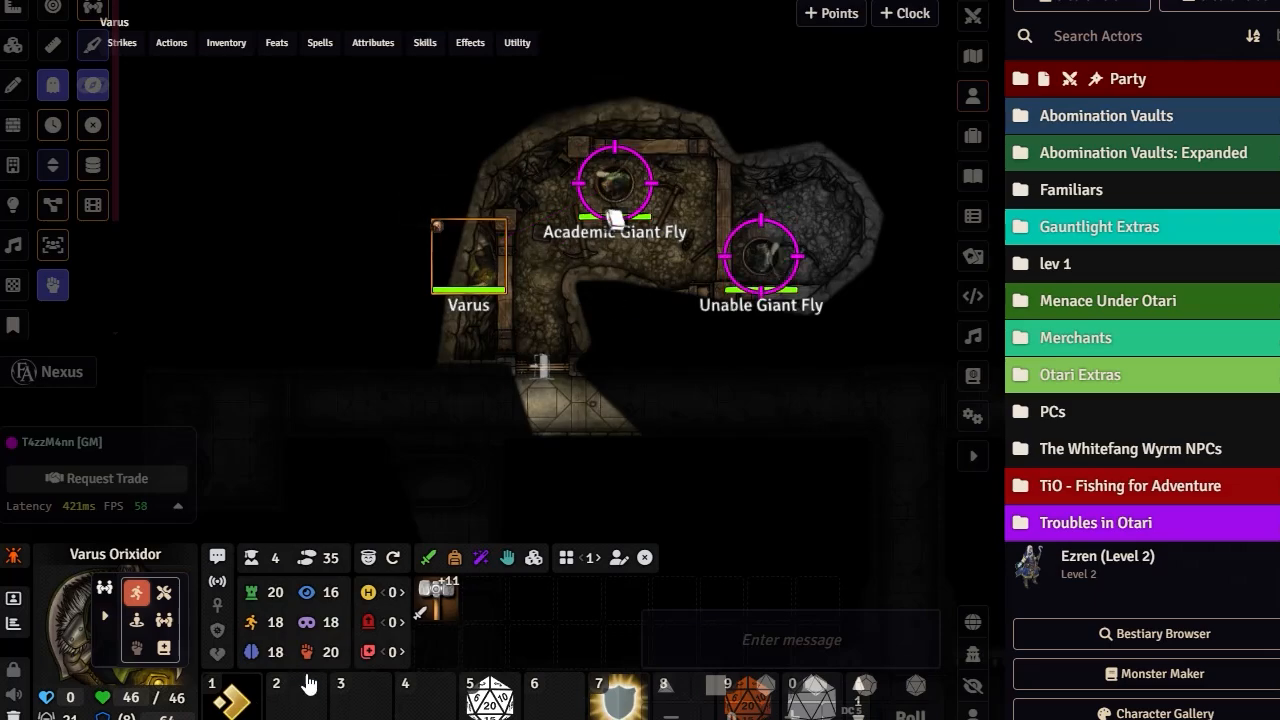
click(480, 557)
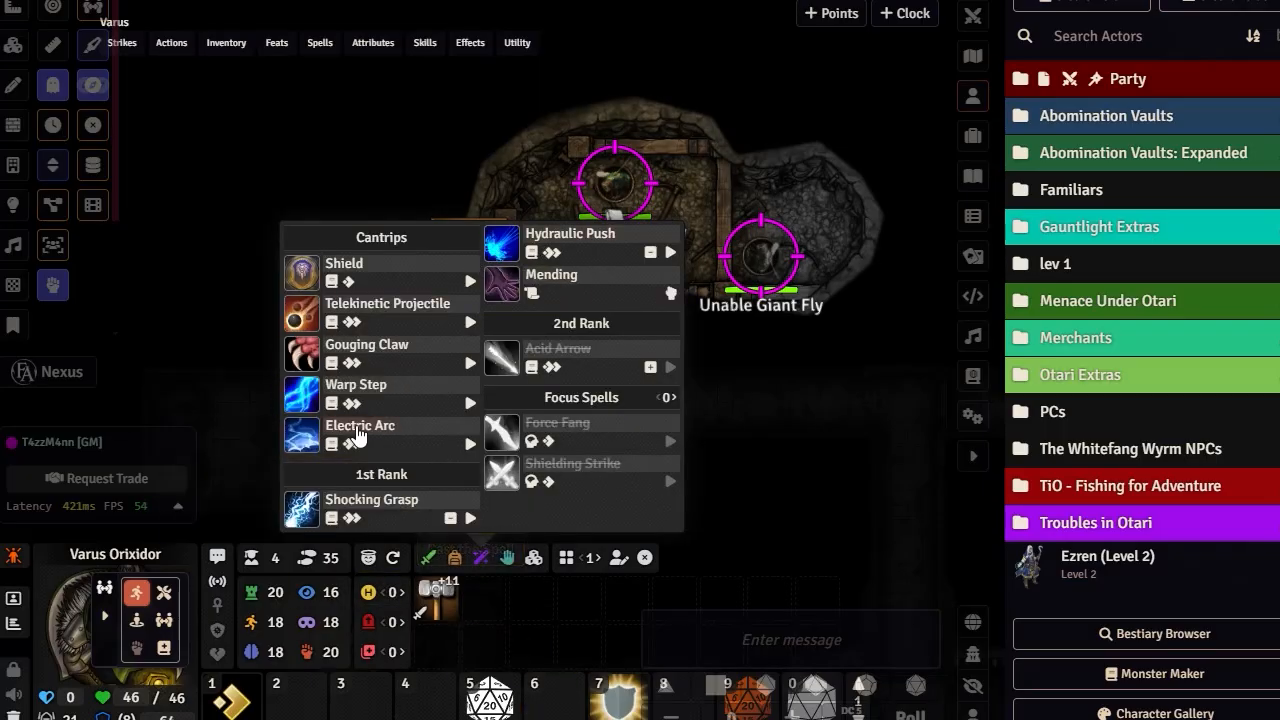
click(358, 430)
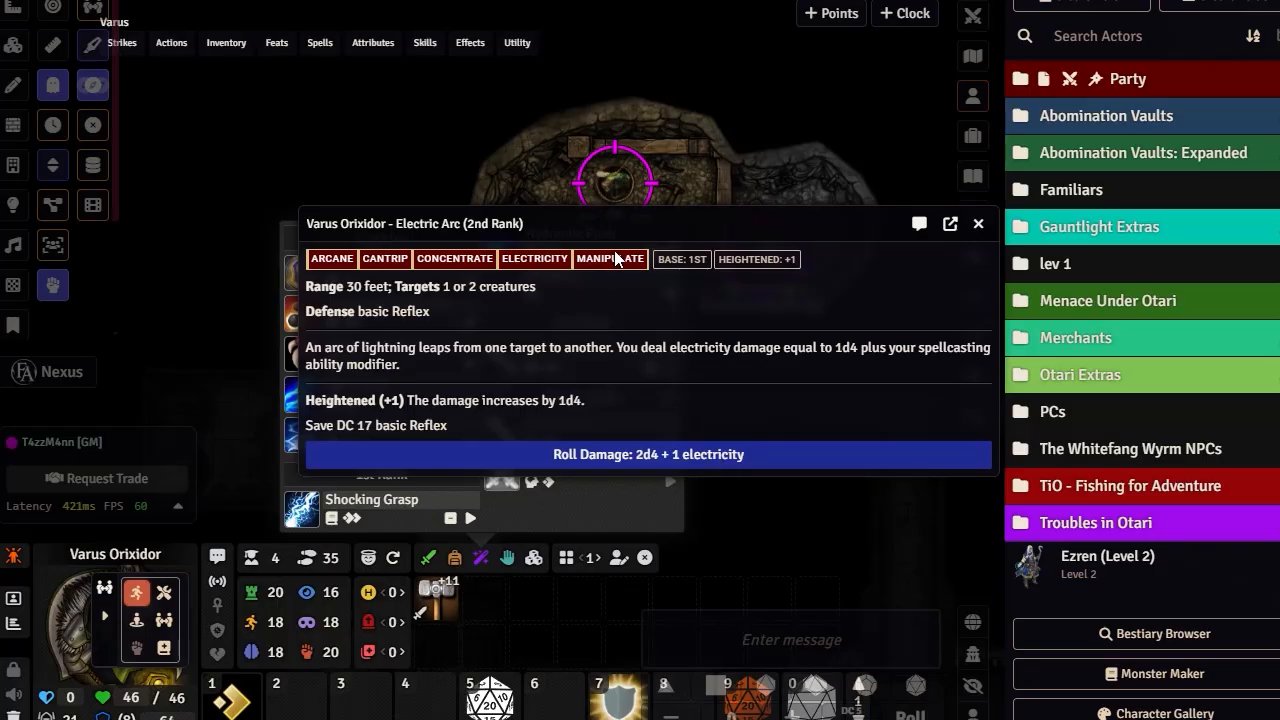
Roll Electric Arc's 2d4 + 1 electricity damage publicly against the two targeted Giant Flies.
drag(696, 229, 1001, 389)
click(210, 482)
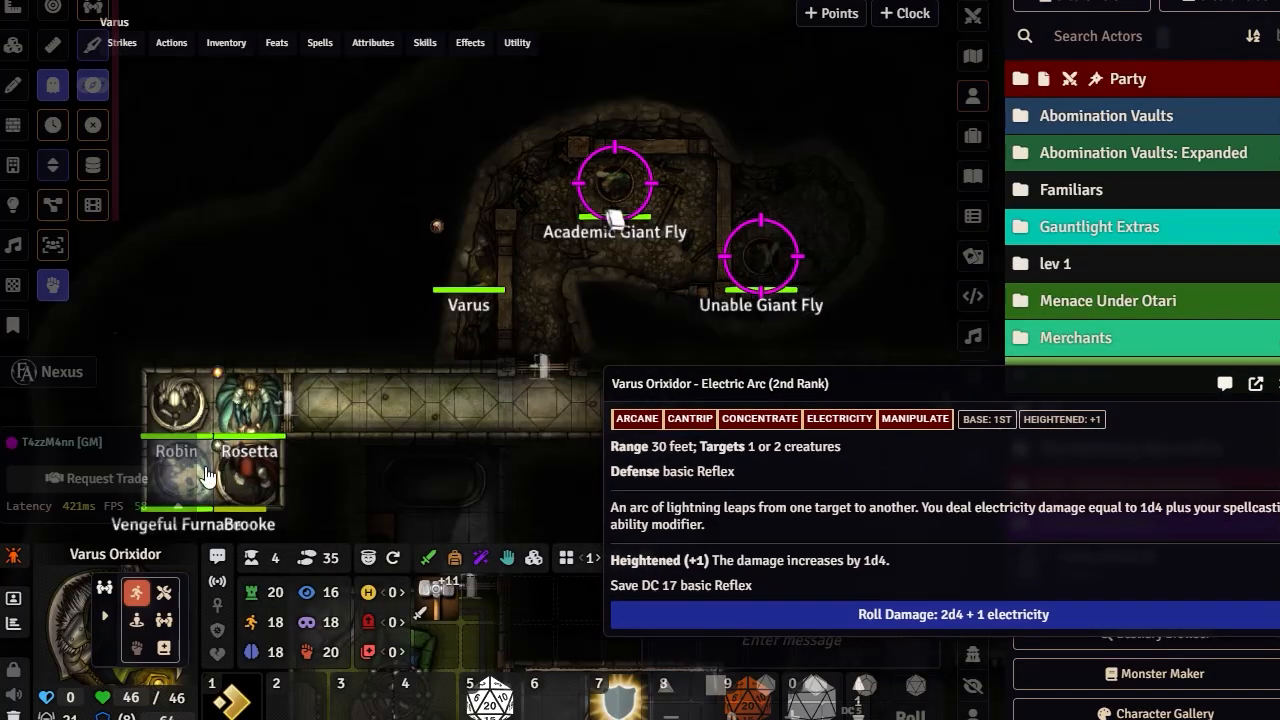
click(970, 620)
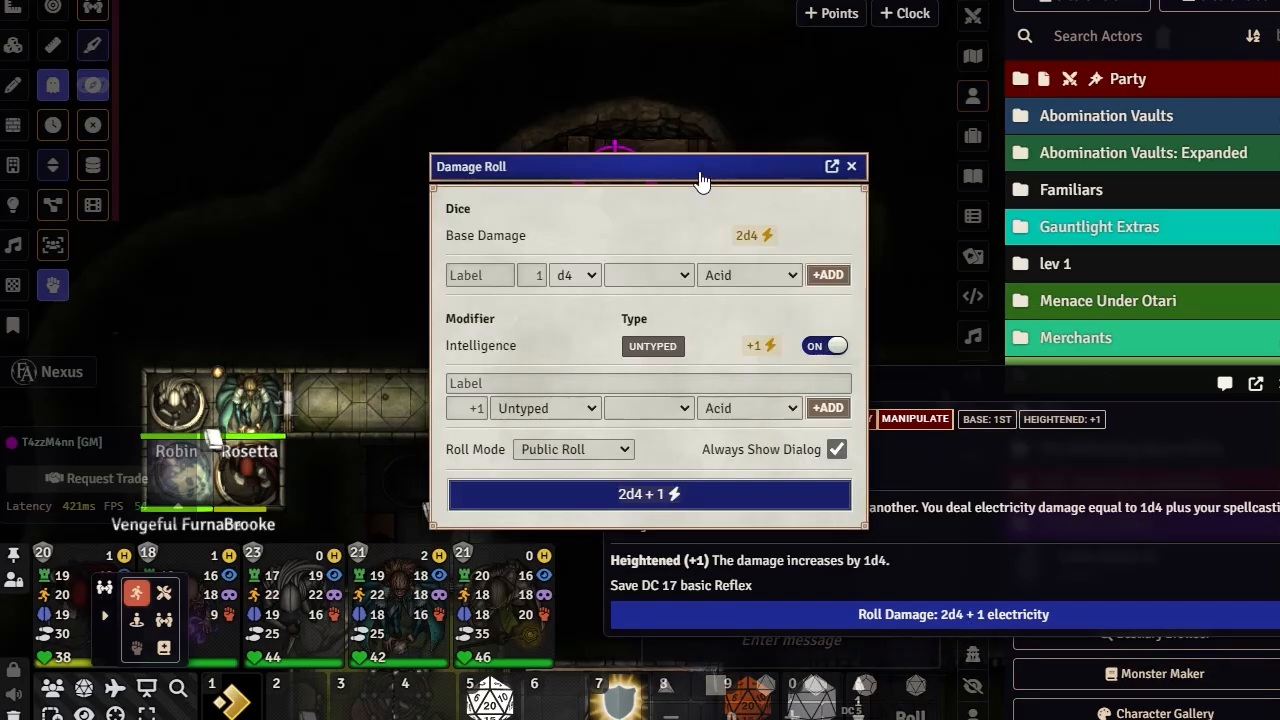
drag(744, 199, 1188, 51)
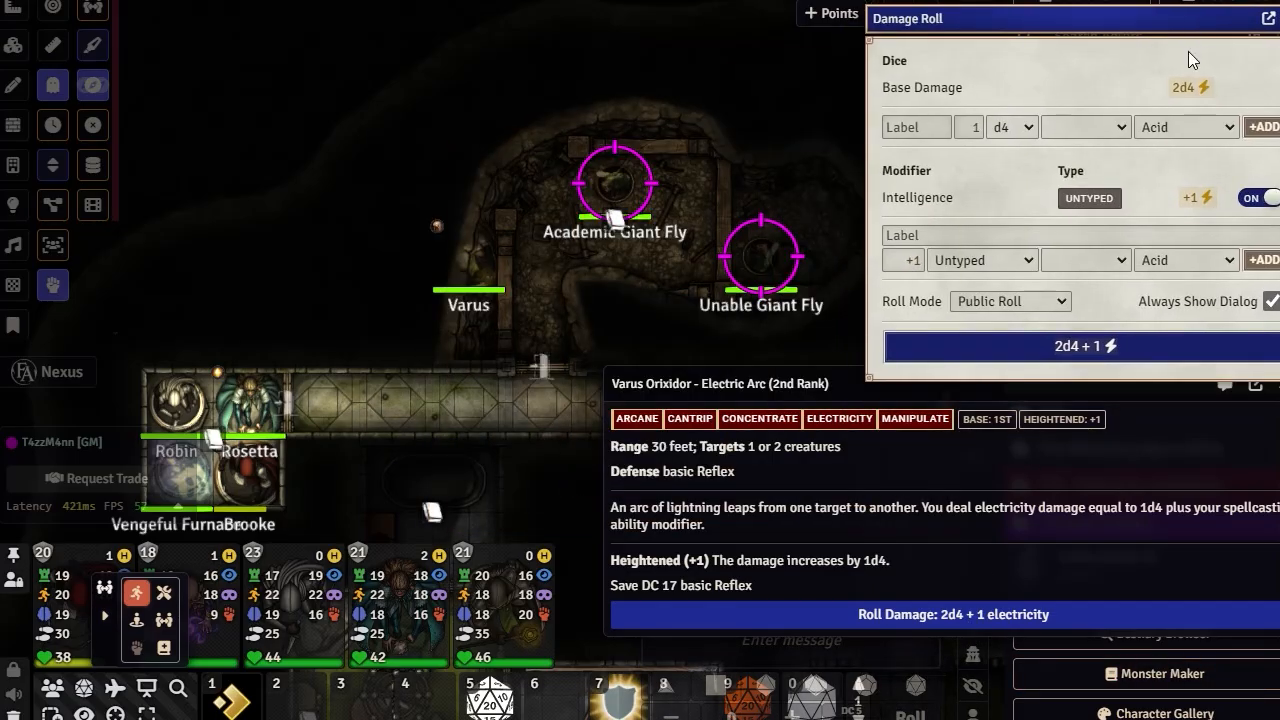
click(1126, 350)
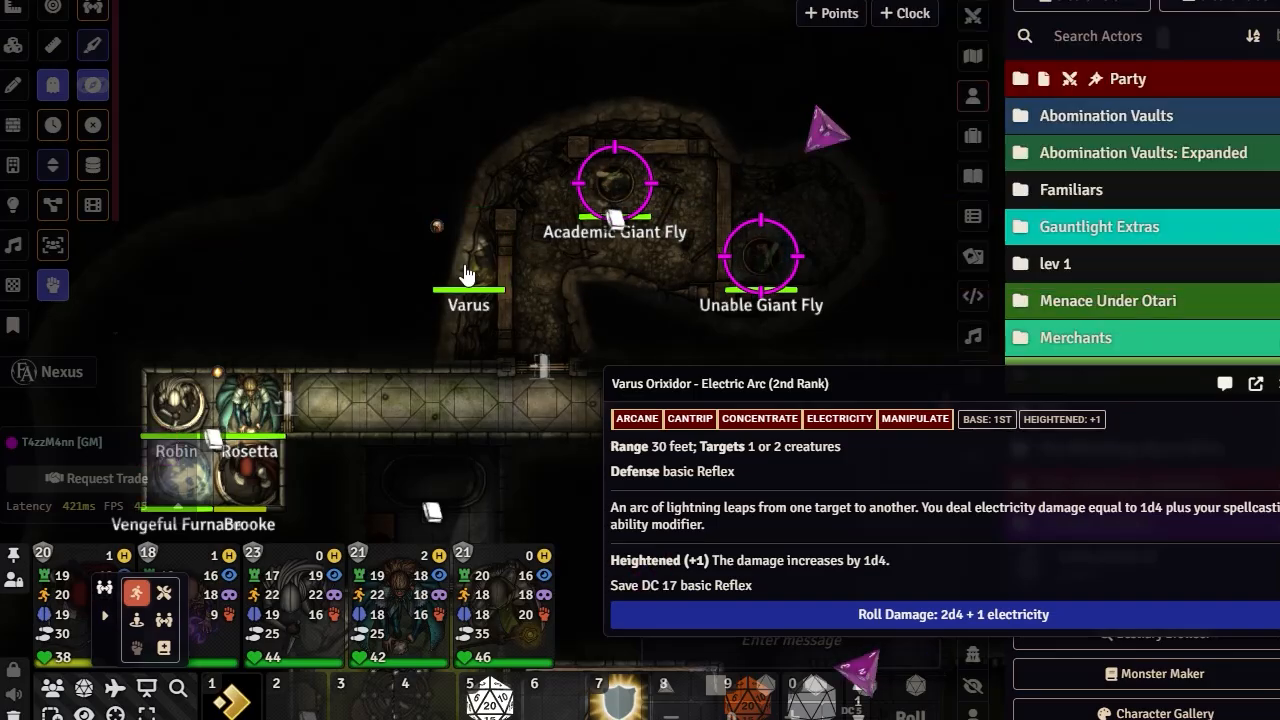
mouse_move(610, 205)
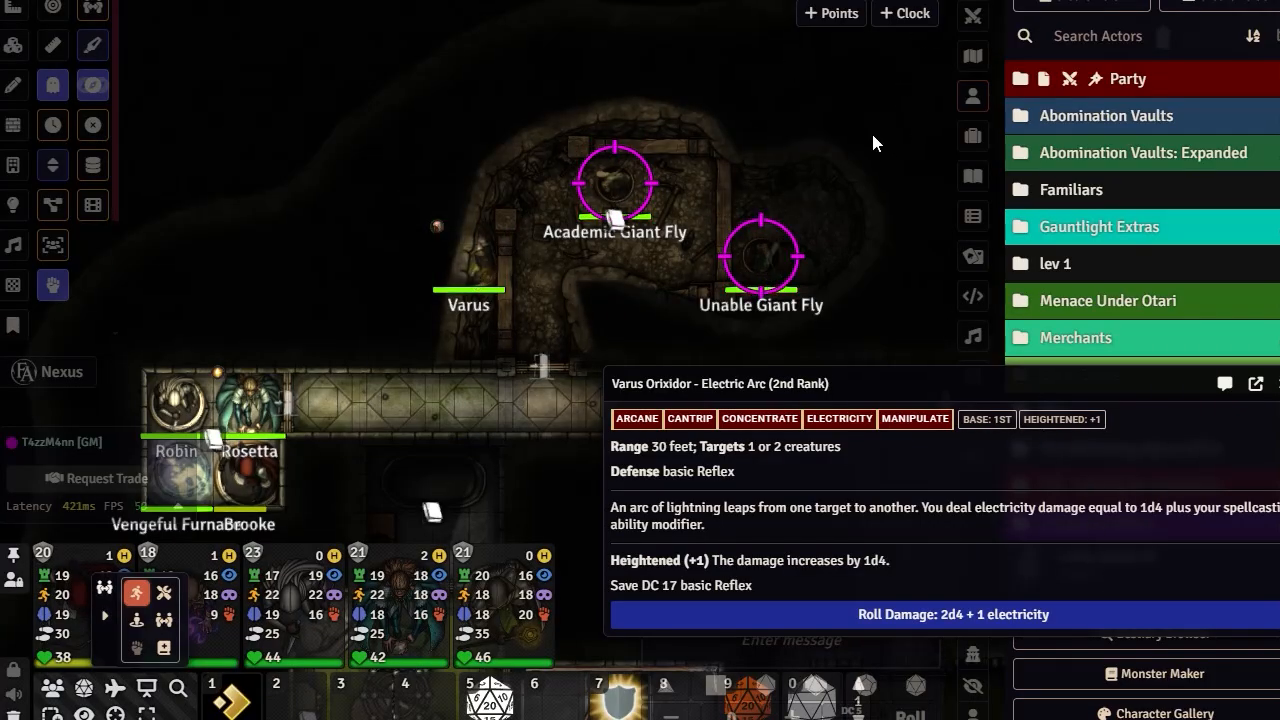
Retarget both Giant Flies in reverse order, the Unable Giant Fly first and the Academic Giant Fly second.
drag(873, 136, 599, 120)
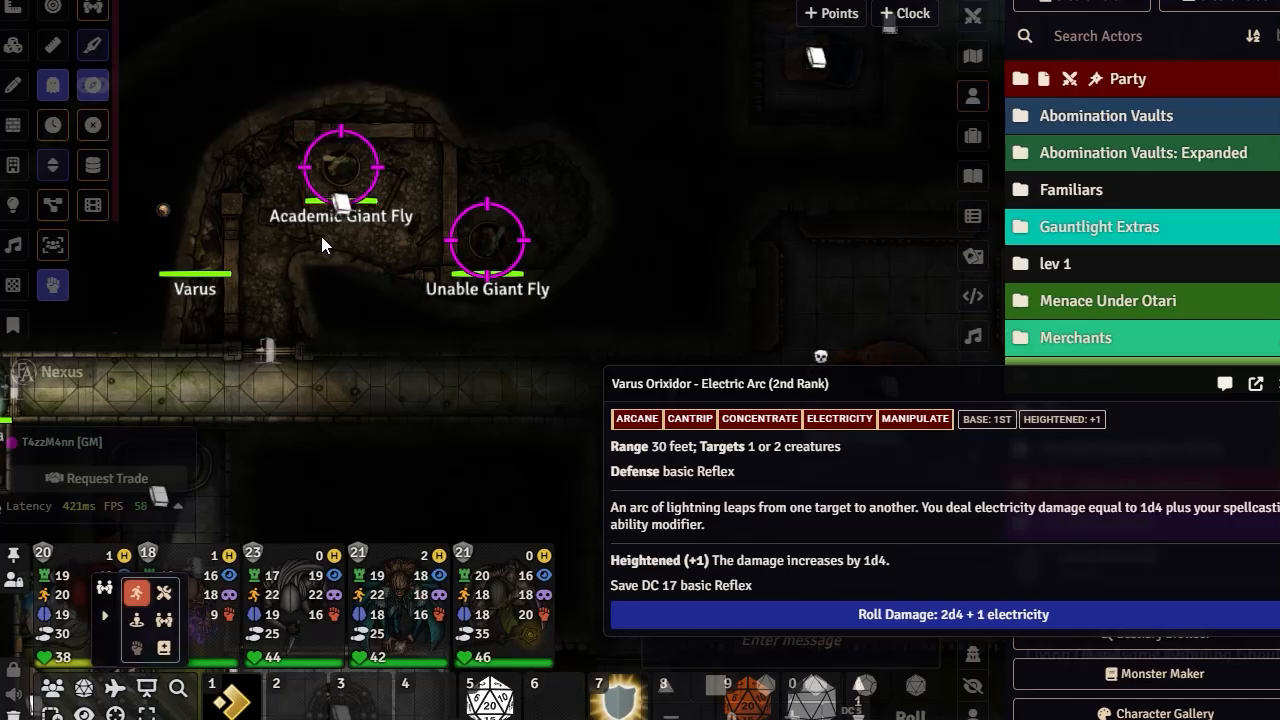
key(shift+t)
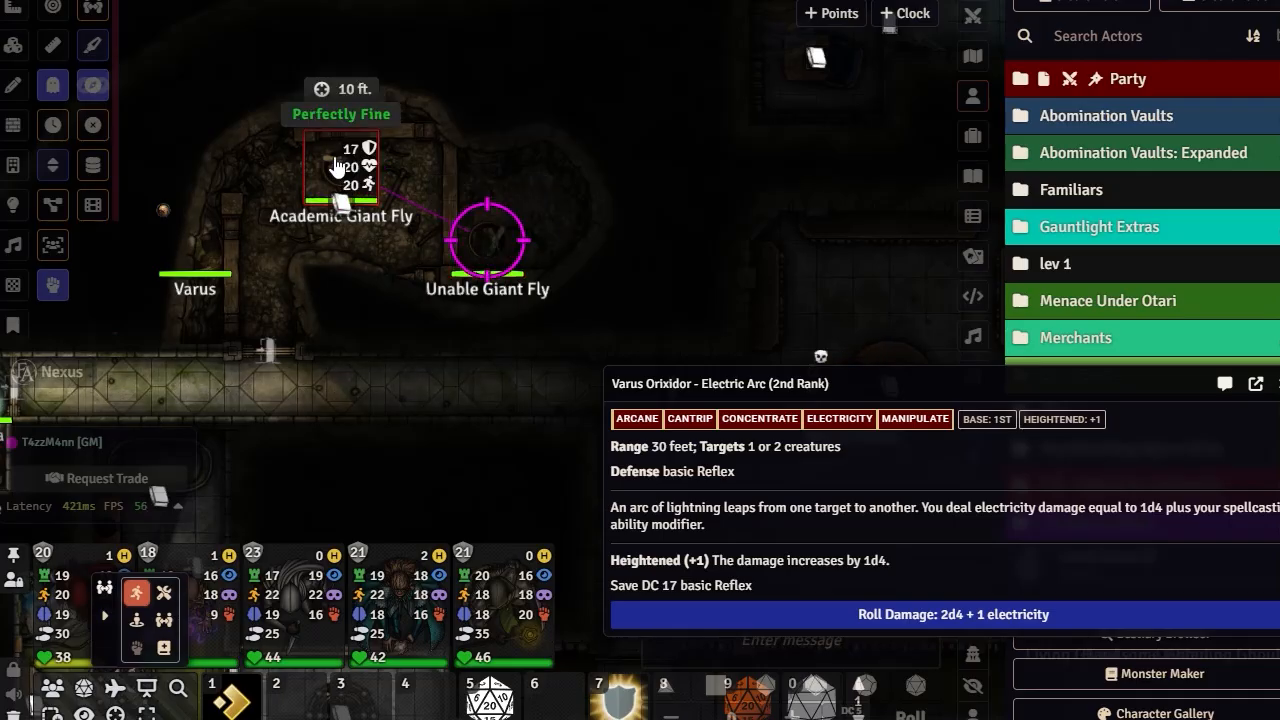
key(t)
key(t)
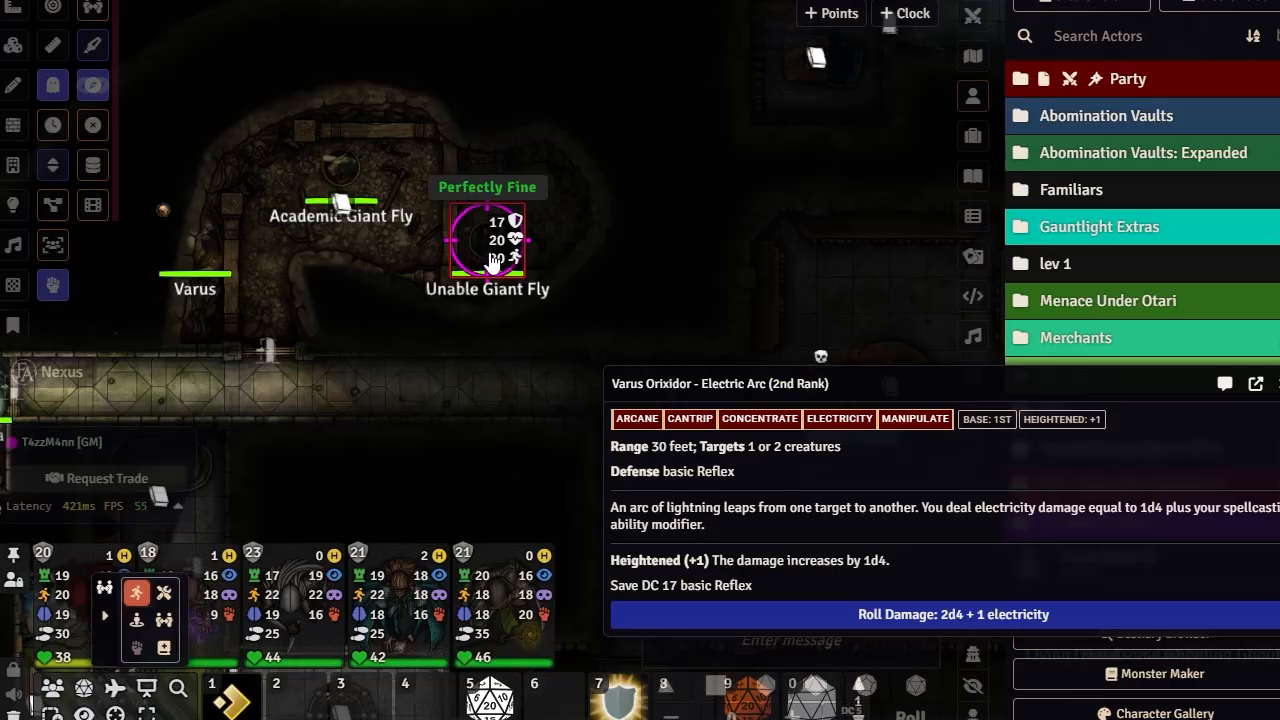
key(shift+t)
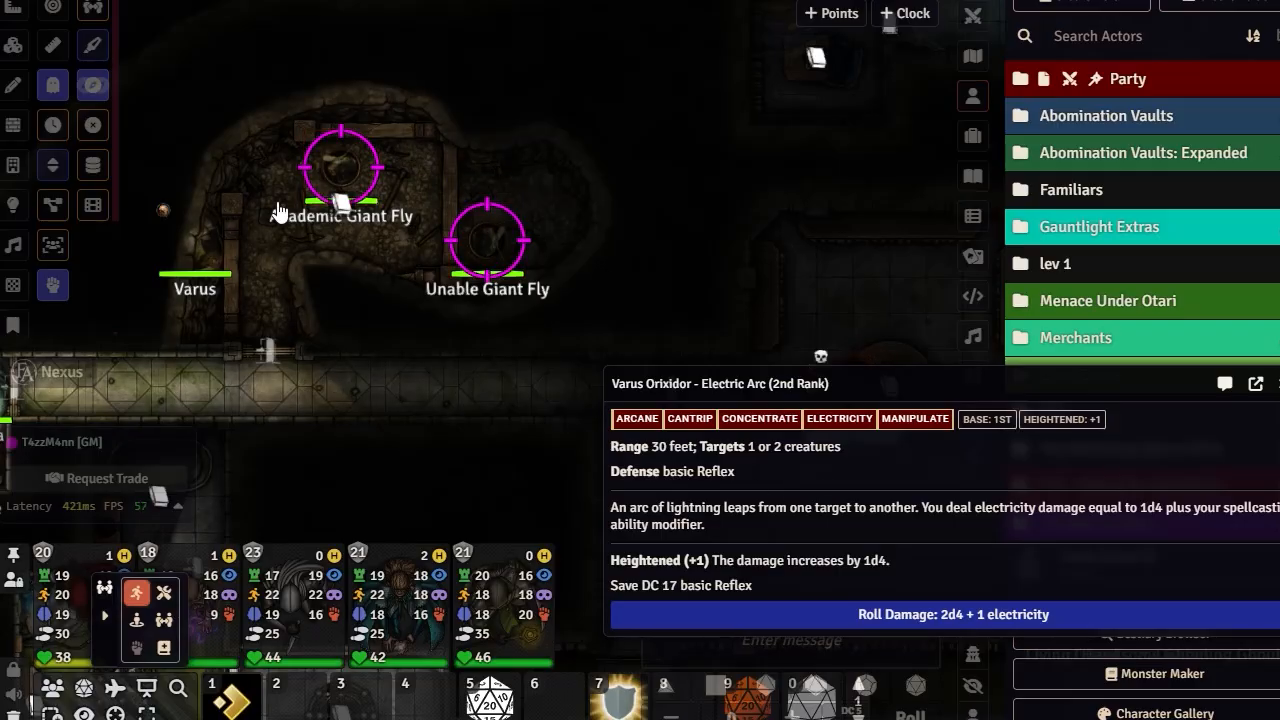
Roll Electric Arc's 2d4 + 1 electricity damage again with the Giant Flies targeted in reverse order.
click(972, 620)
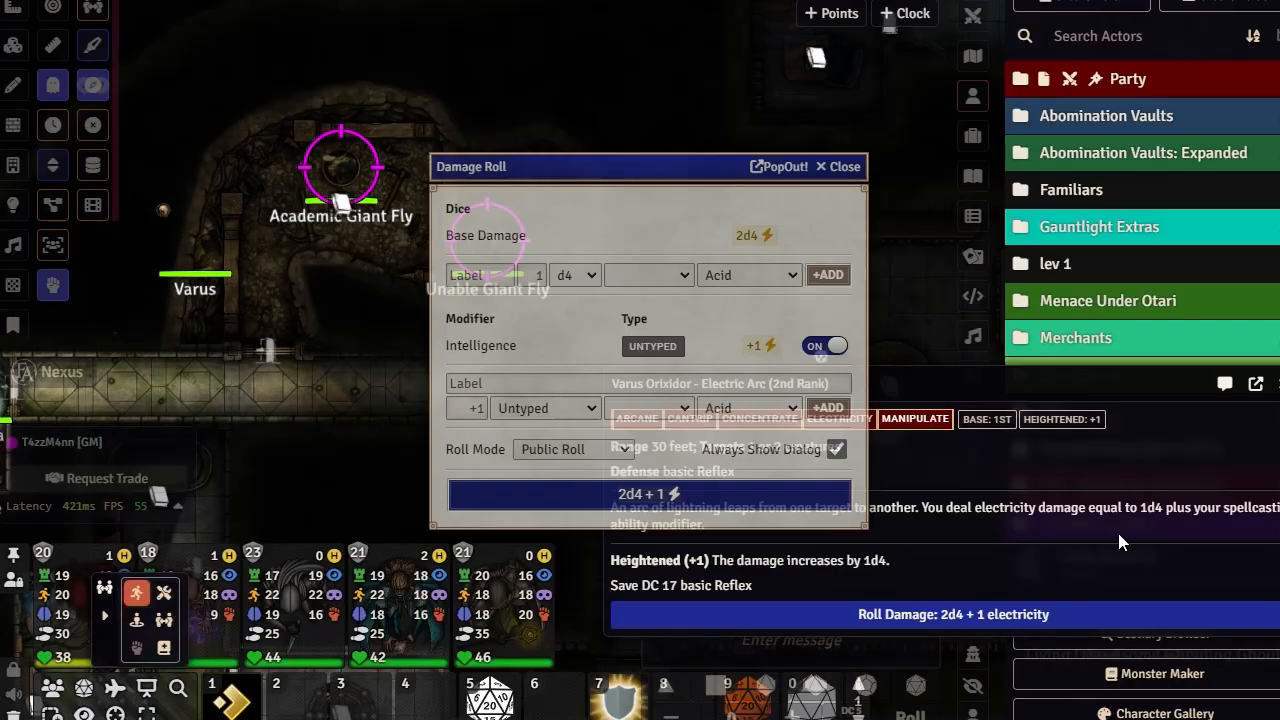
drag(628, 170, 985, 50)
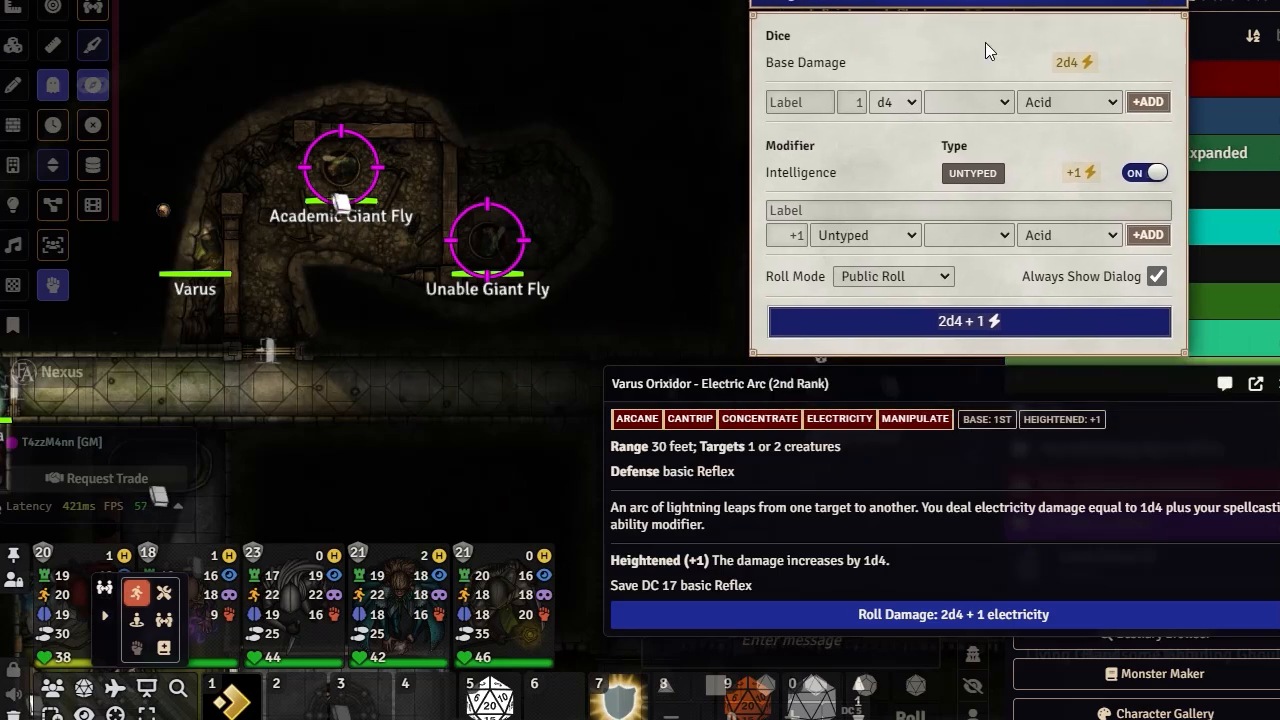
click(978, 322)
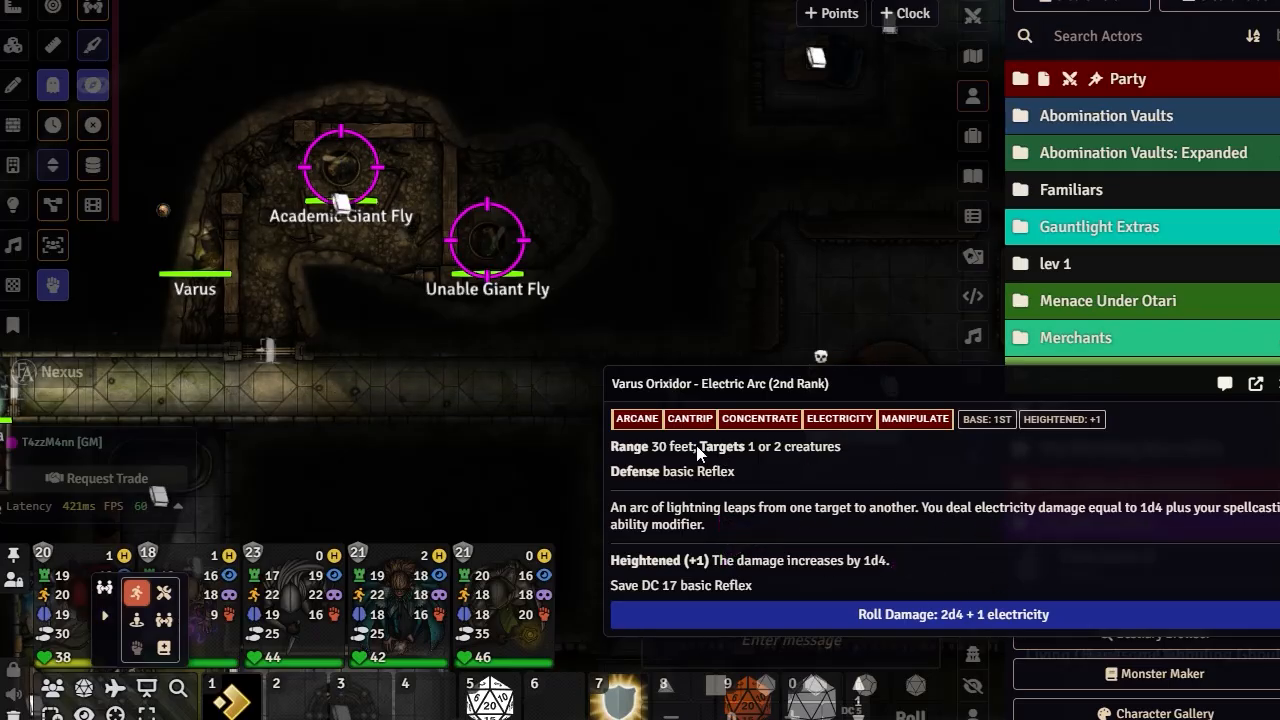
mouse_move(370, 224)
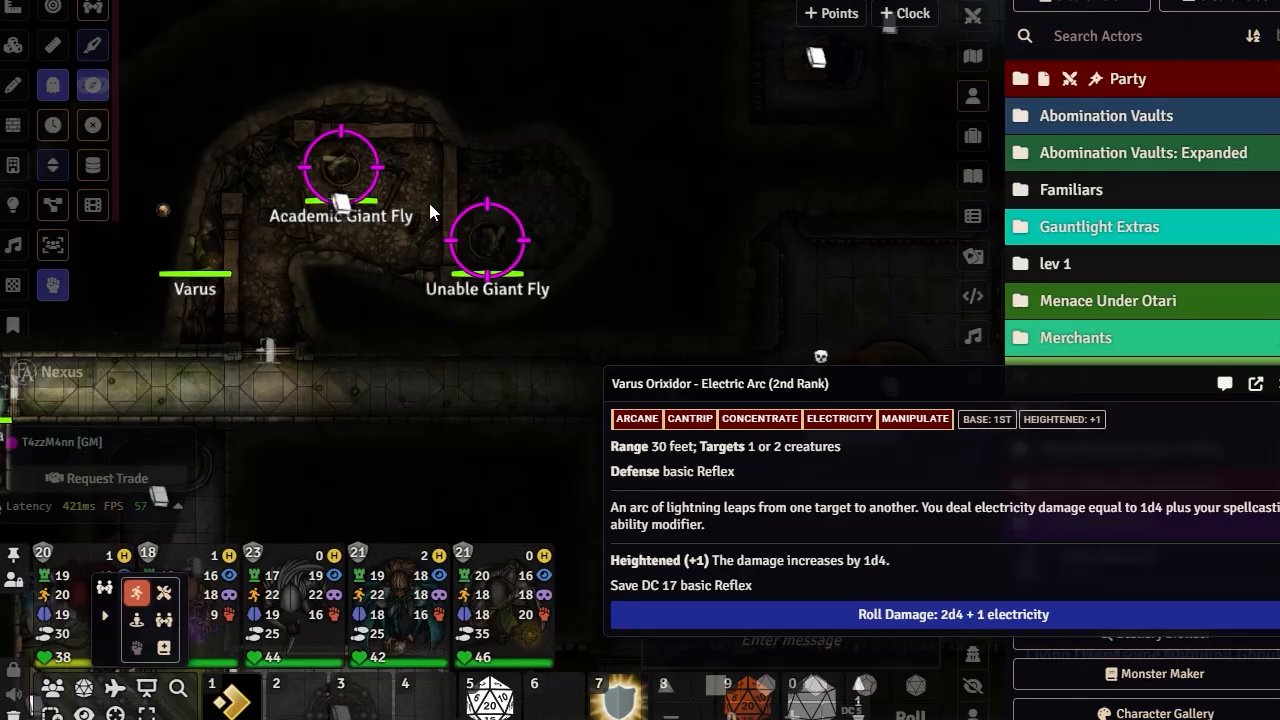
Move the Unable Giant Fly token one square closer to the magus.
drag(701, 184, 721, 244)
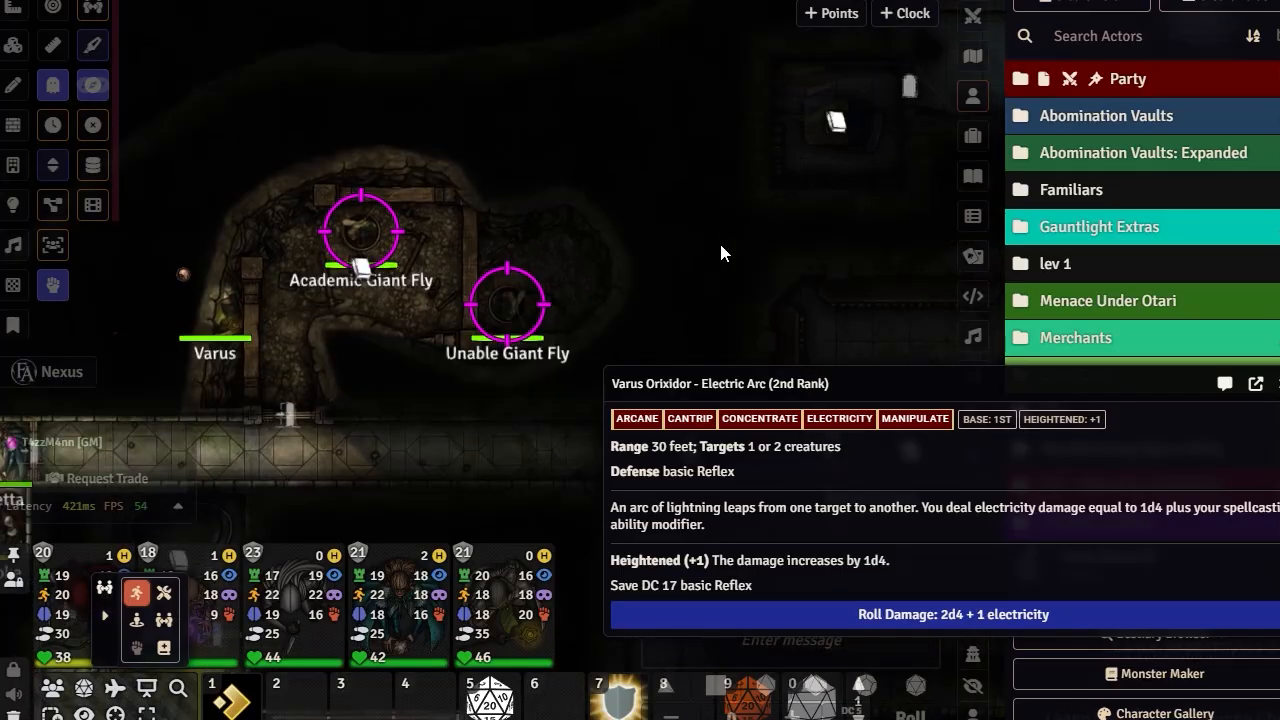
mouse_move(516, 306)
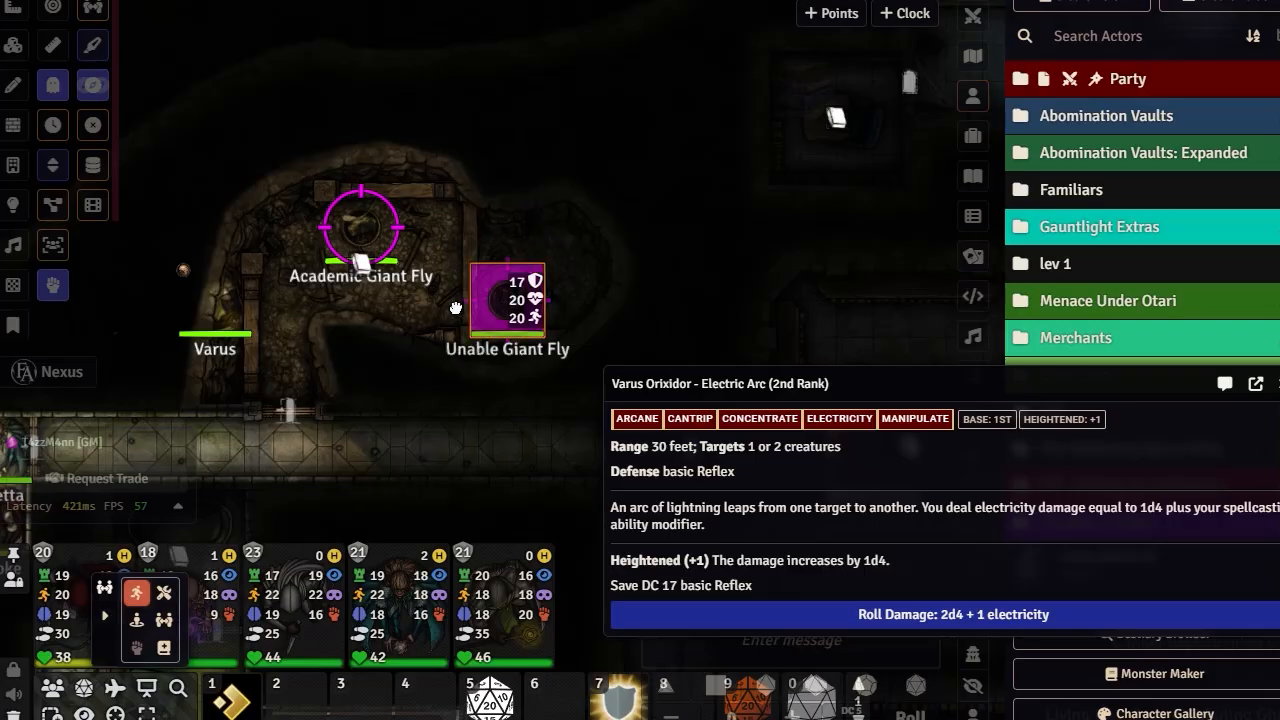
drag(503, 305, 434, 300)
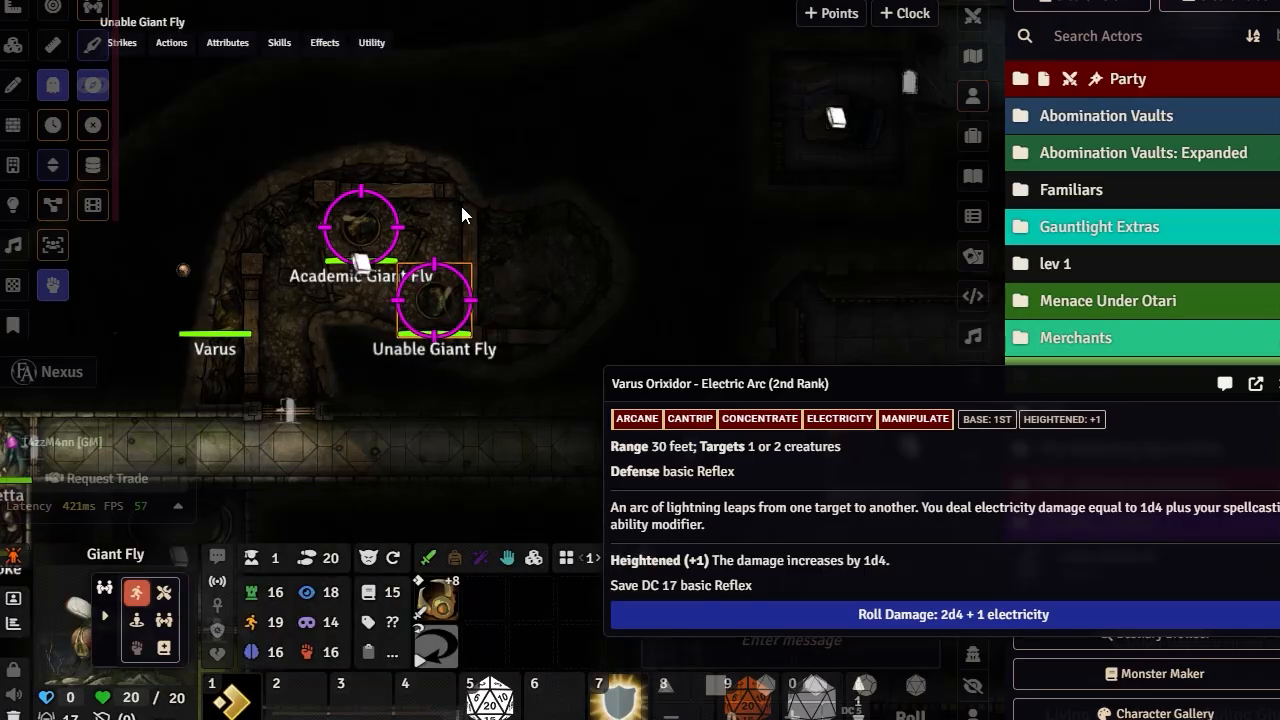
Expand Abomination Vaults, 01: A Light In The Fog and Creatures in the actors list to find the Giant Fly.
click(1108, 118)
click(1113, 152)
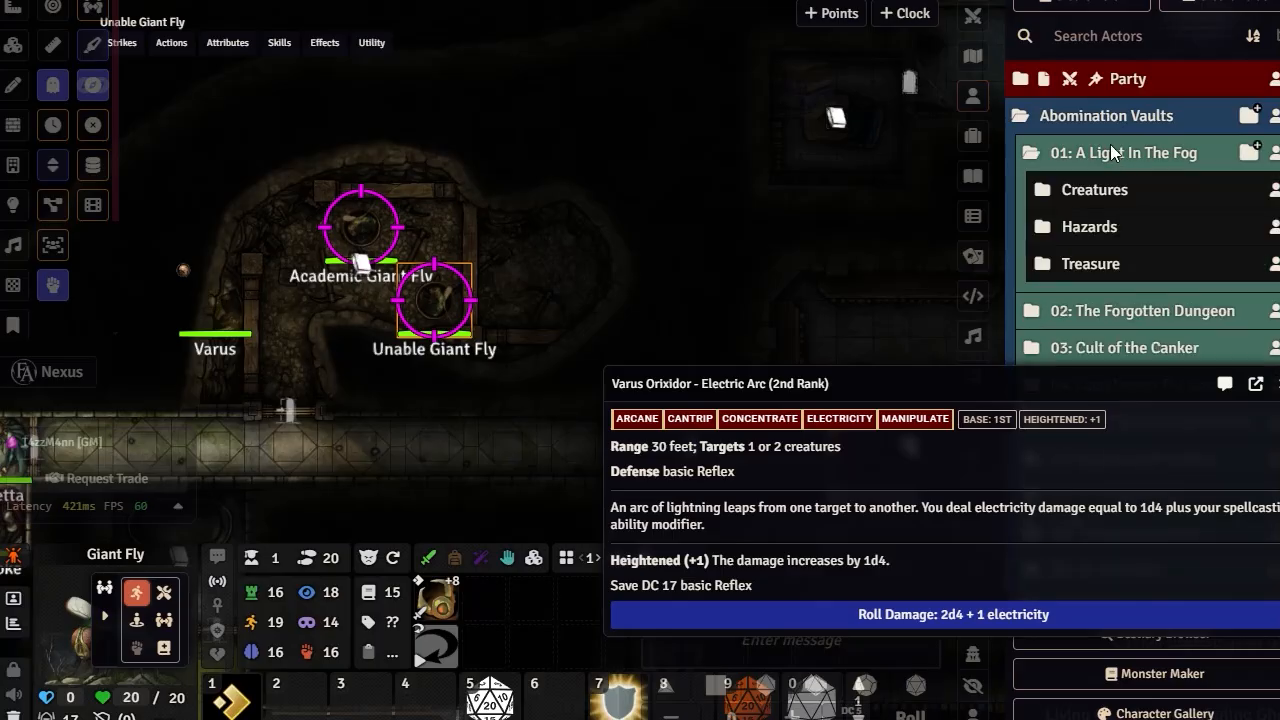
click(1097, 194)
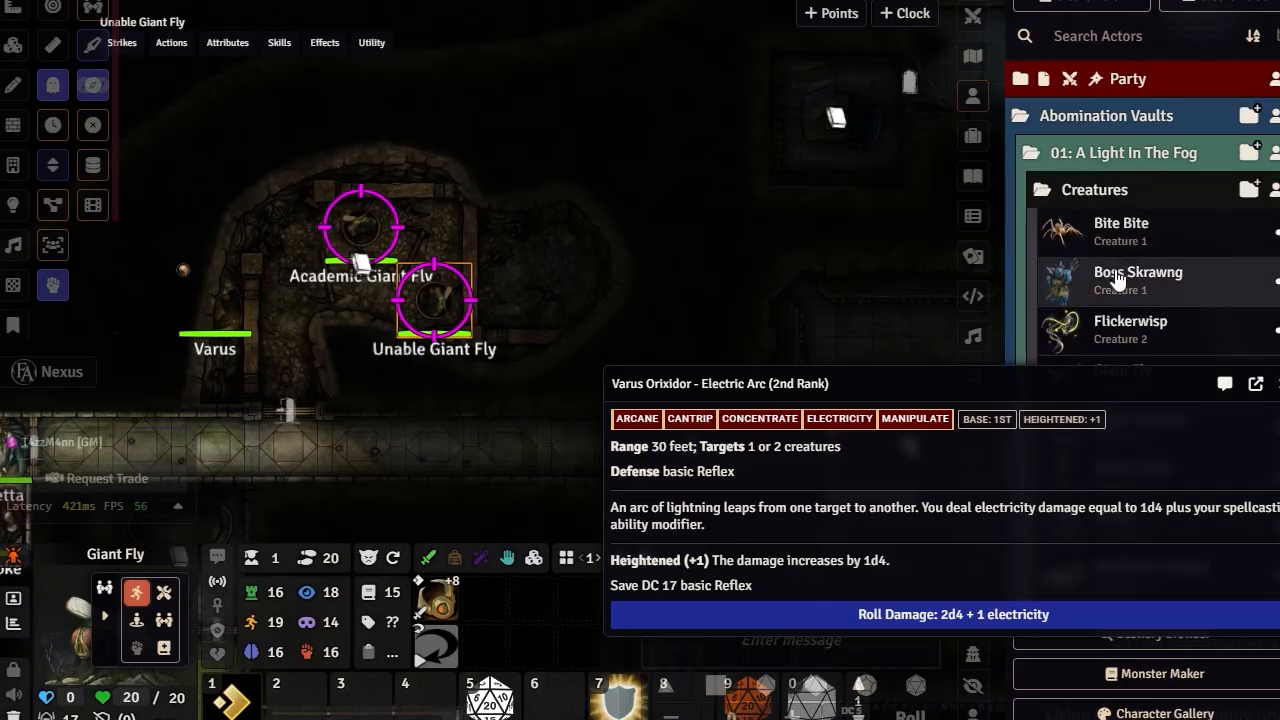
scroll(1128, 272, down, 3)
scroll(1127, 255, down, 5)
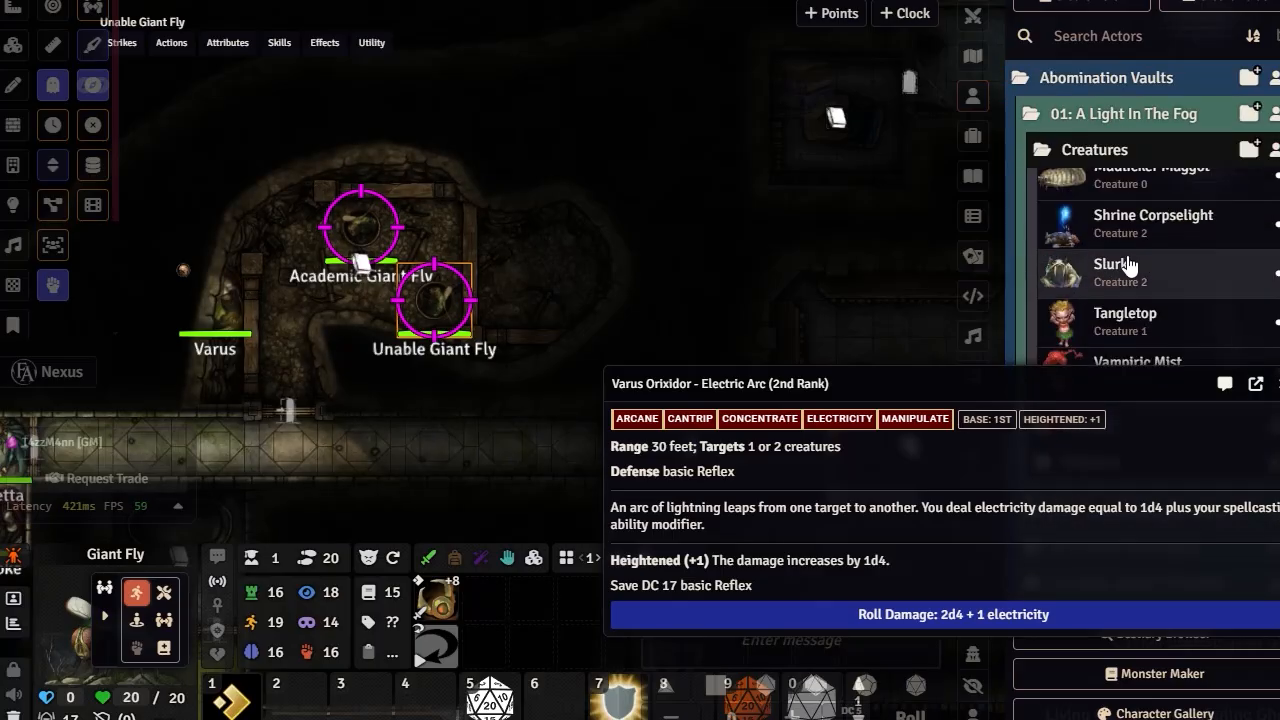
scroll(1135, 260, down, 3)
scroll(1140, 262, up, 10)
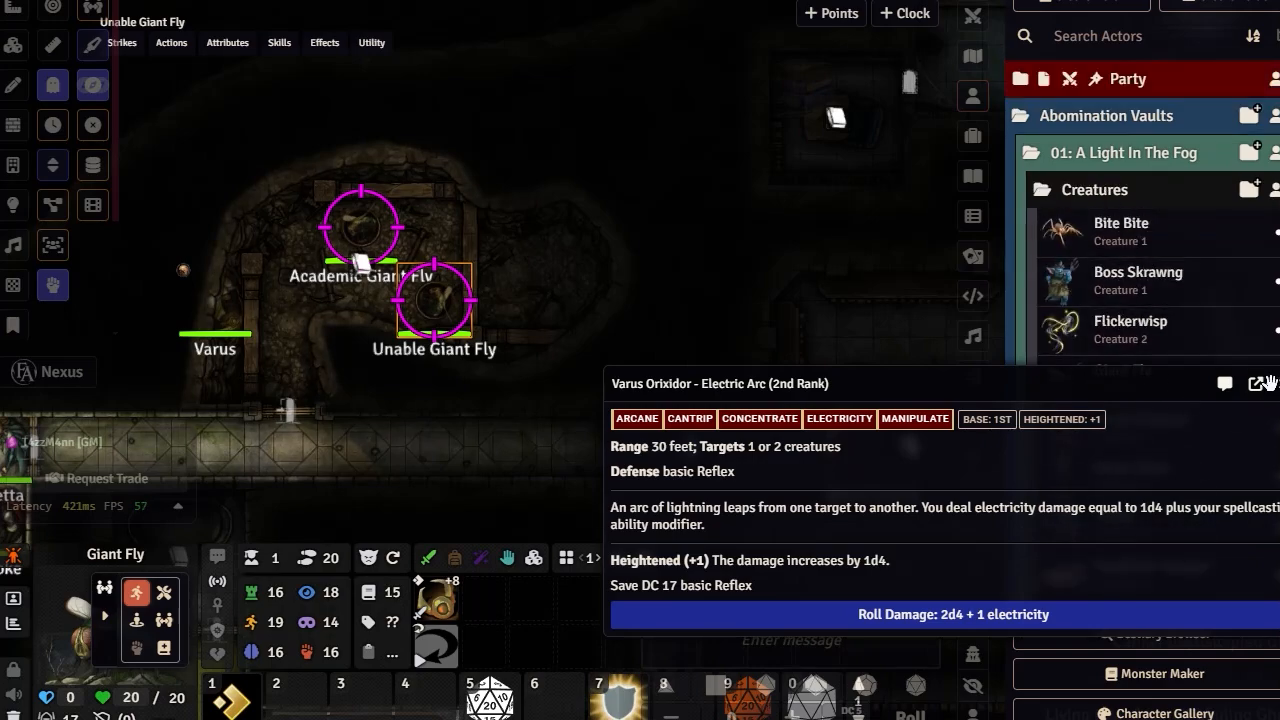
Place a third Giant Fly one square diagonally beyond the Unable Giant Fly and add it to the targets.
drag(859, 388, 754, 489)
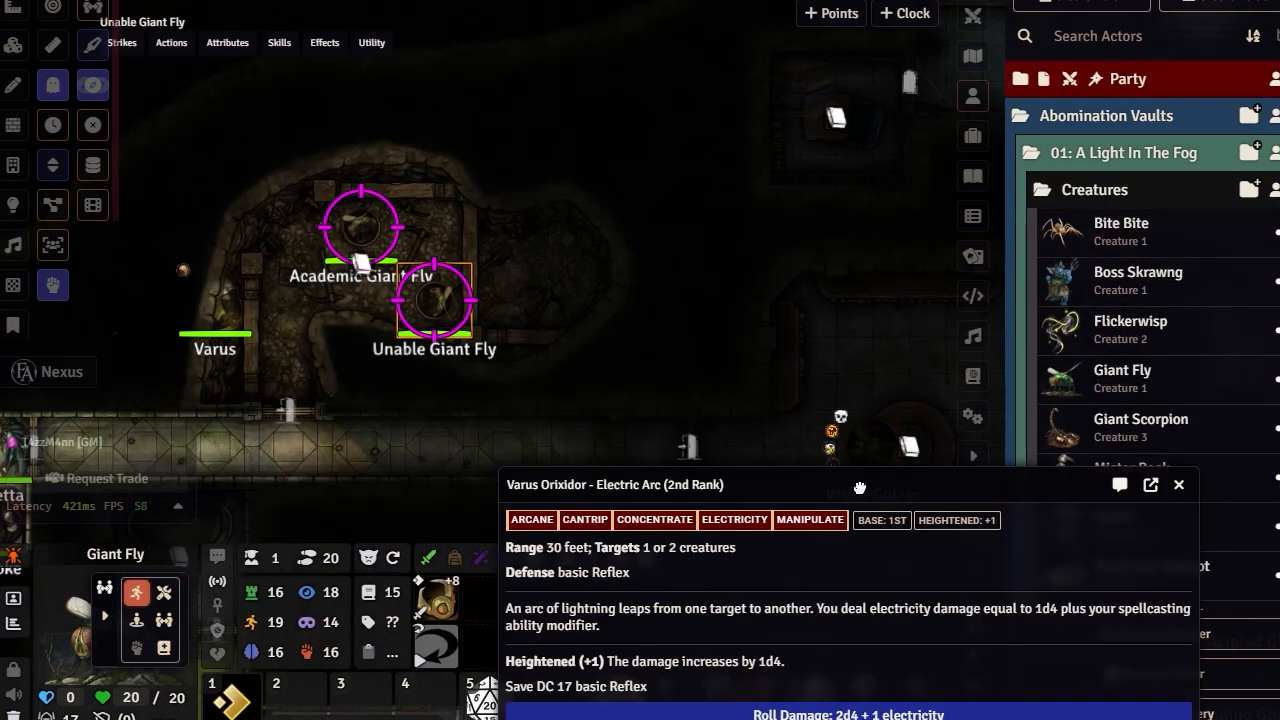
drag(1105, 390, 508, 228)
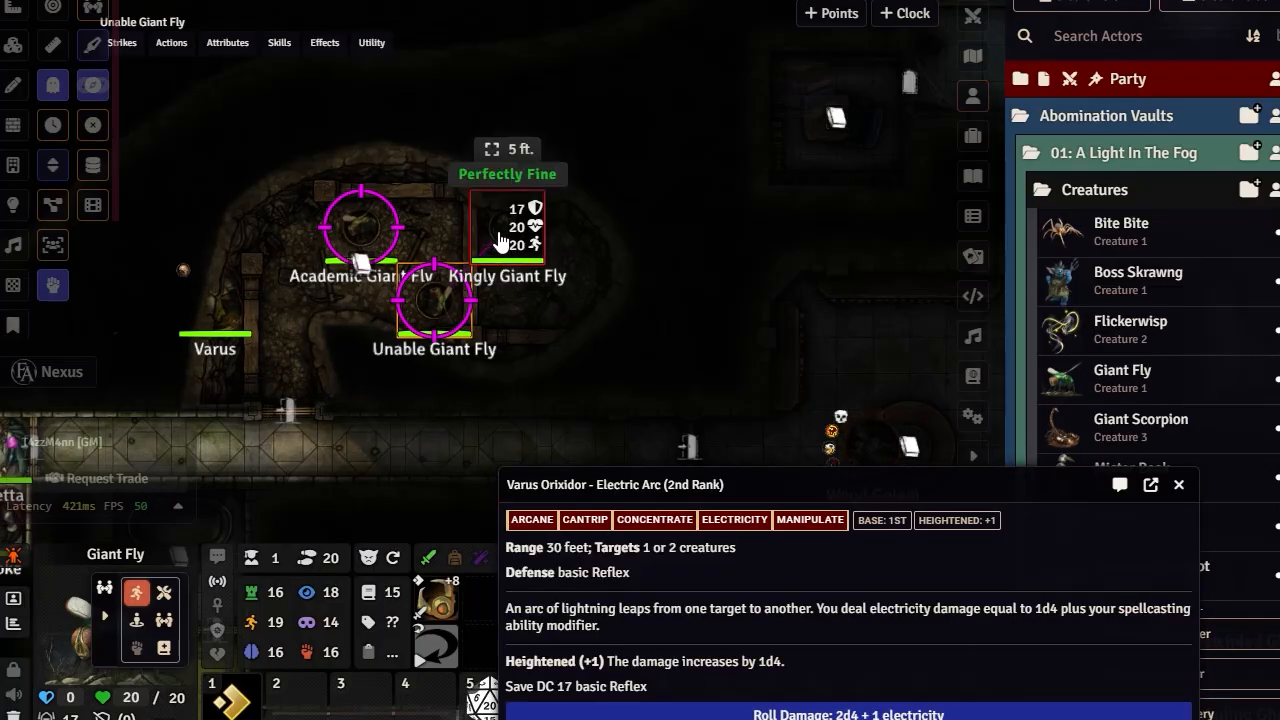
key(t)
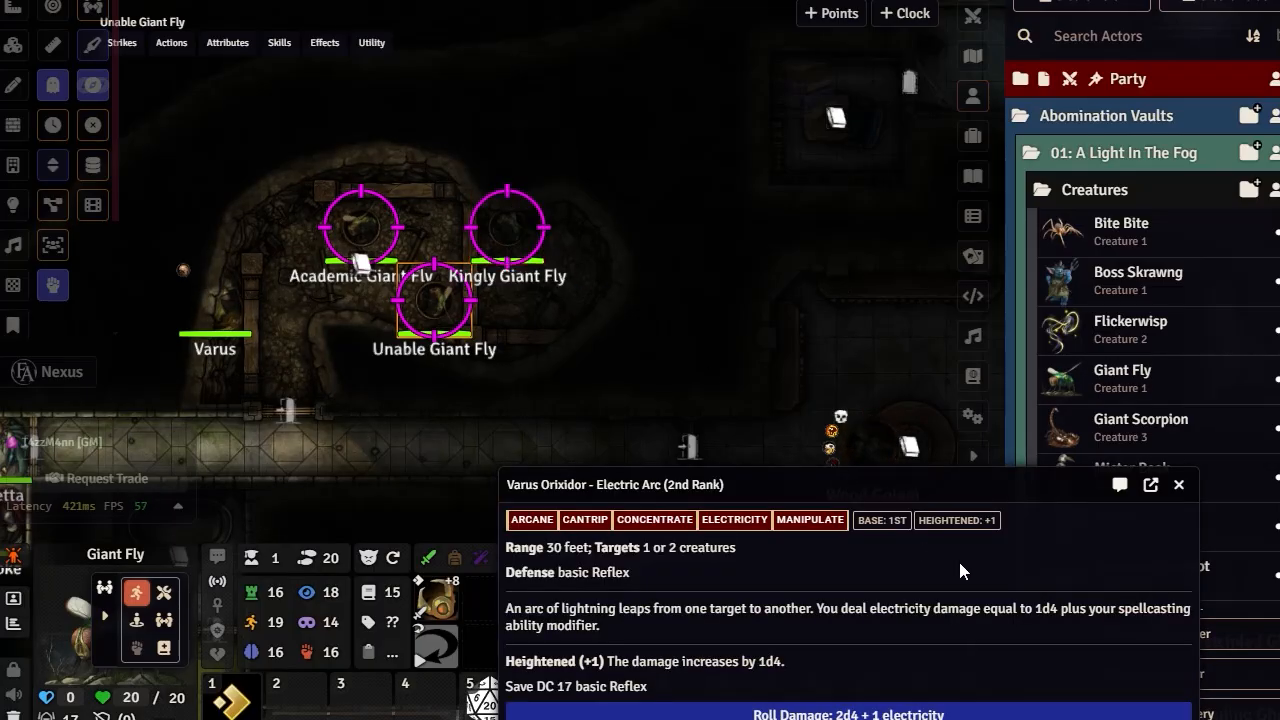
Roll Electric Arc's 2d4 + 1 electricity damage against all three targeted Giant Flies.
drag(966, 492, 1040, 332)
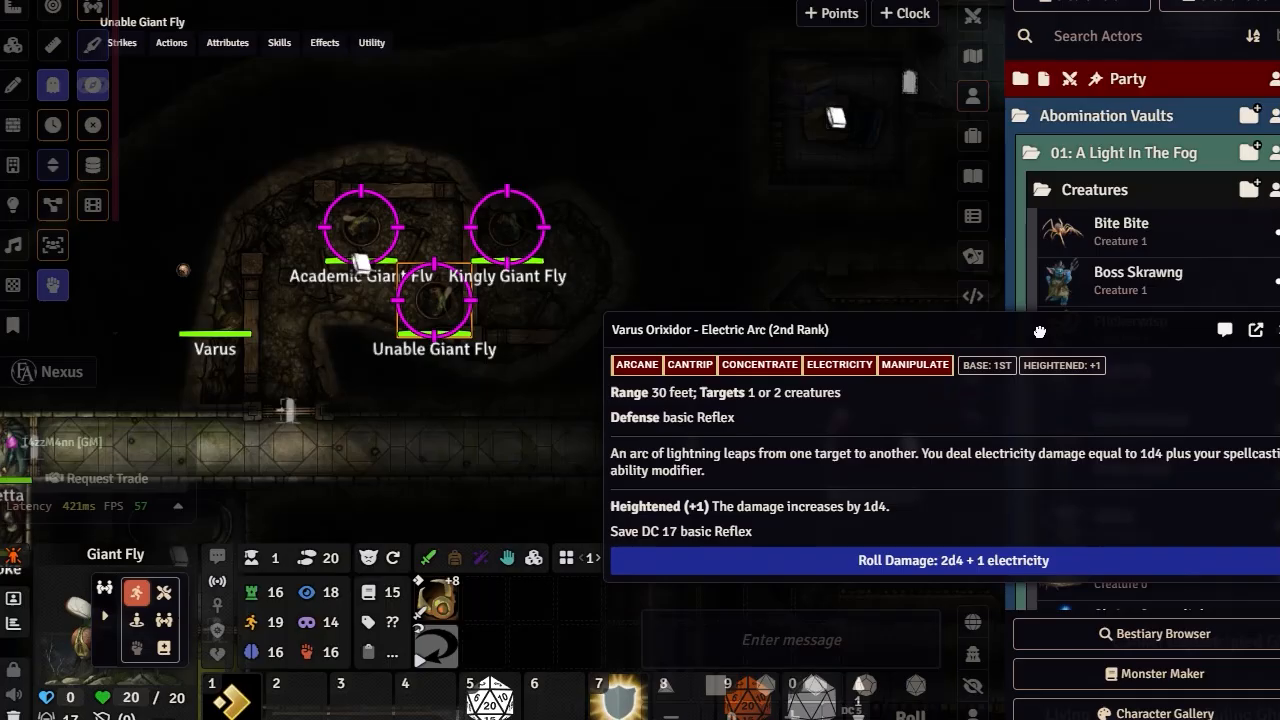
click(1008, 574)
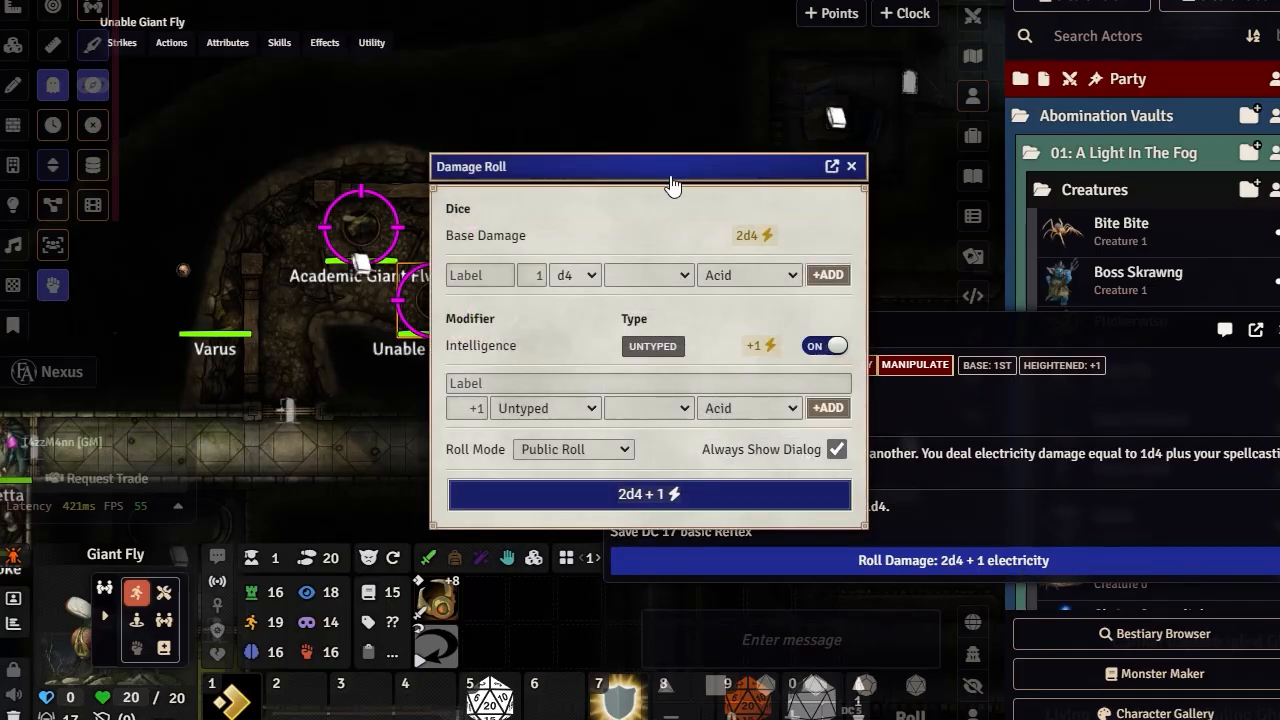
drag(672, 186, 1039, 63)
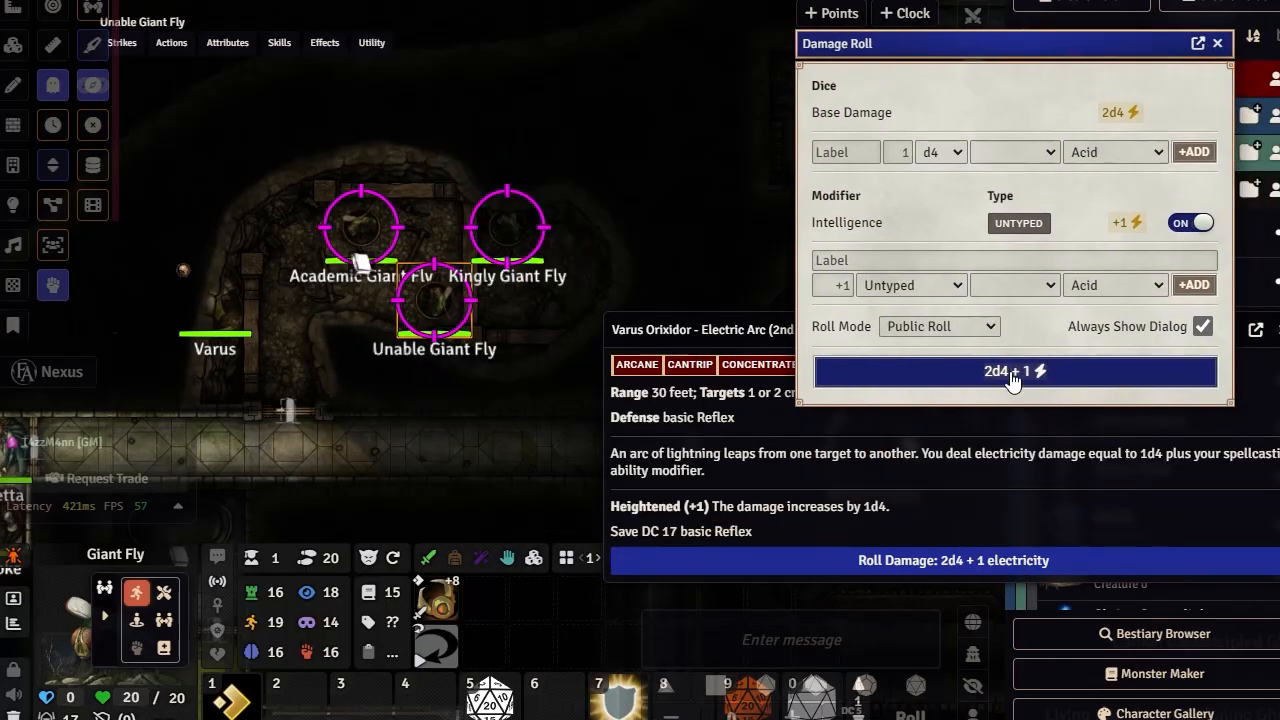
click(1012, 372)
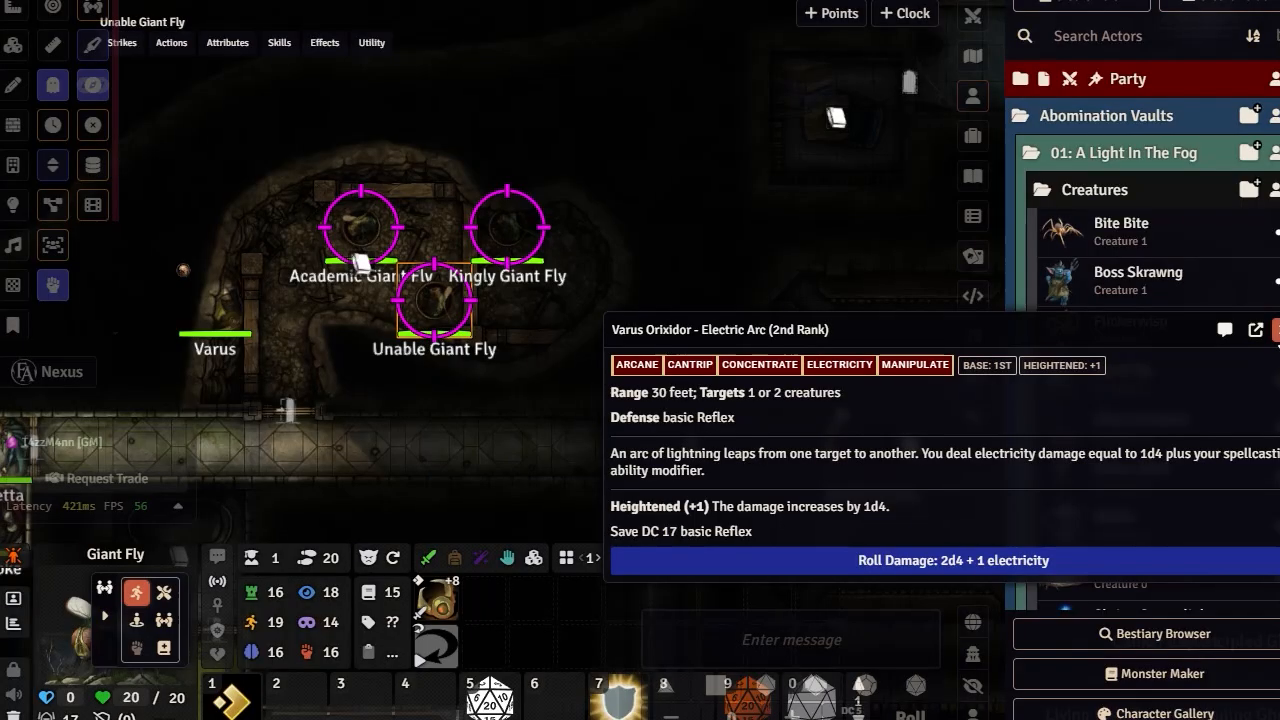
Close the Electric Arc details and open the Sequencer Database Viewer.
drag(615, 306, 799, 315)
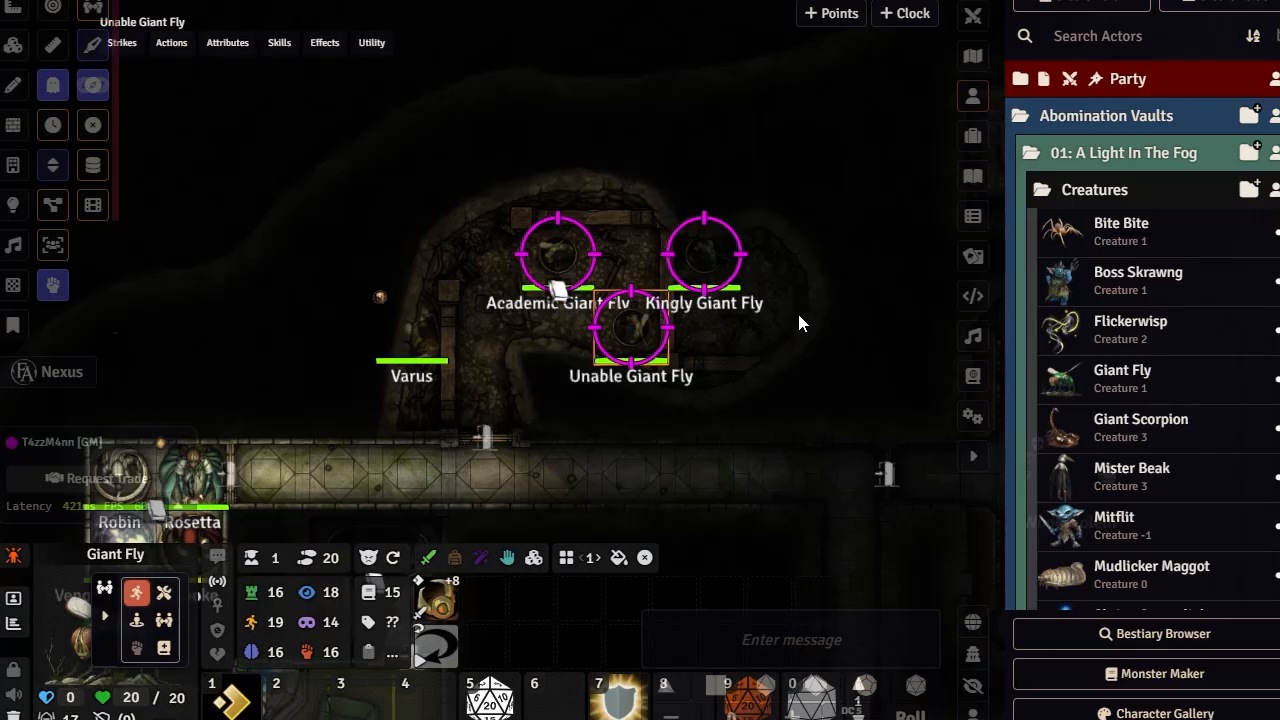
click(93, 167)
drag(551, 157, 443, 6)
Browse the jb2a animation categories in the Sequencer database and expand the dagger entry.
scroll(229, 186, down, 1)
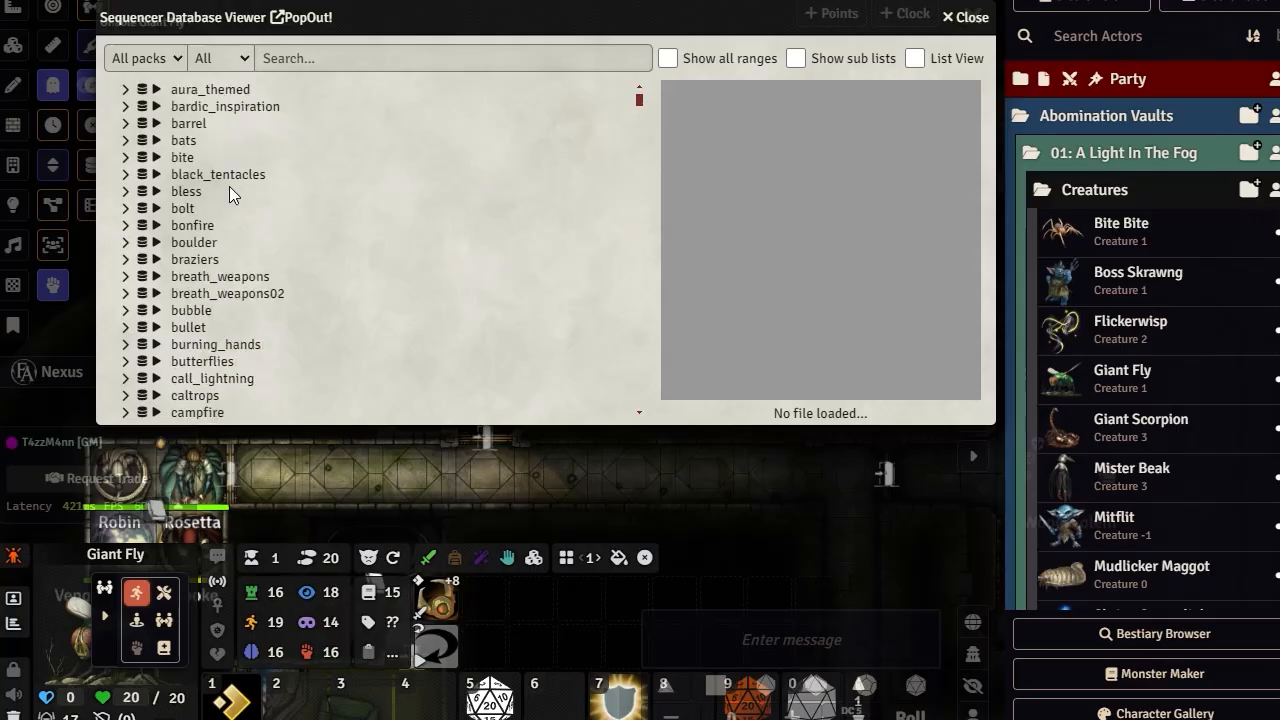
scroll(229, 186, down, 20)
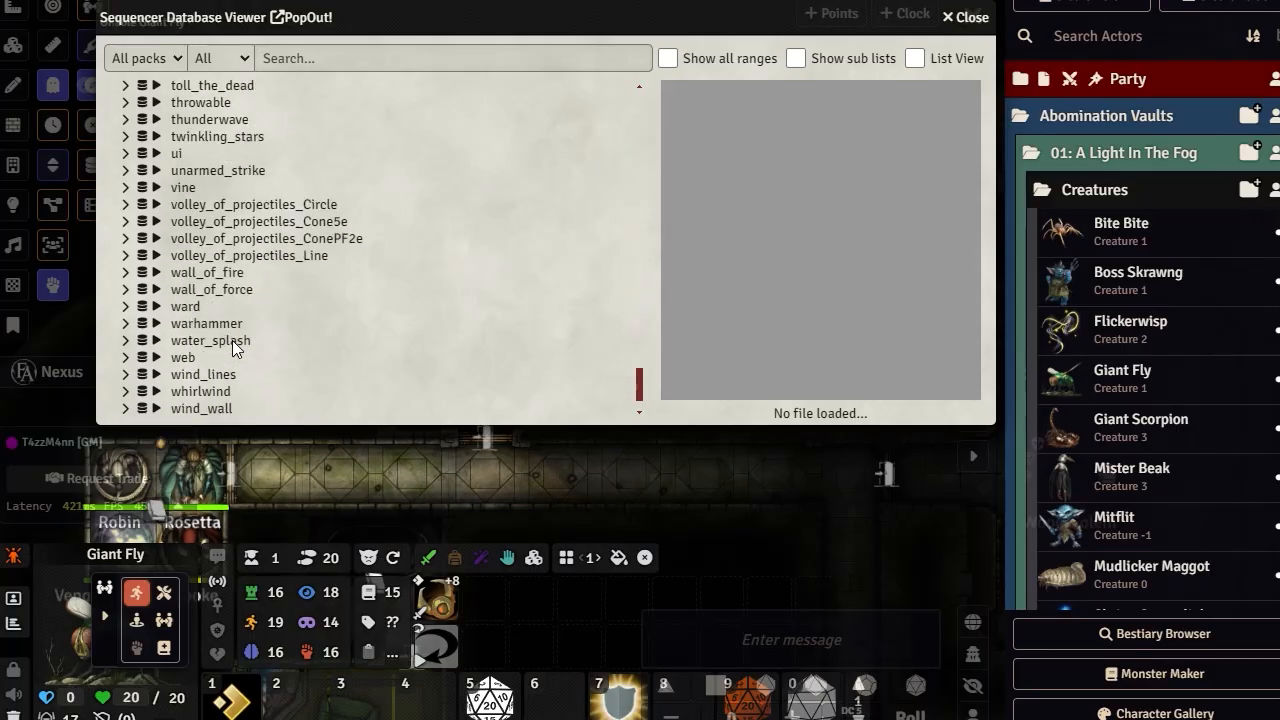
scroll(232, 347, up, 20)
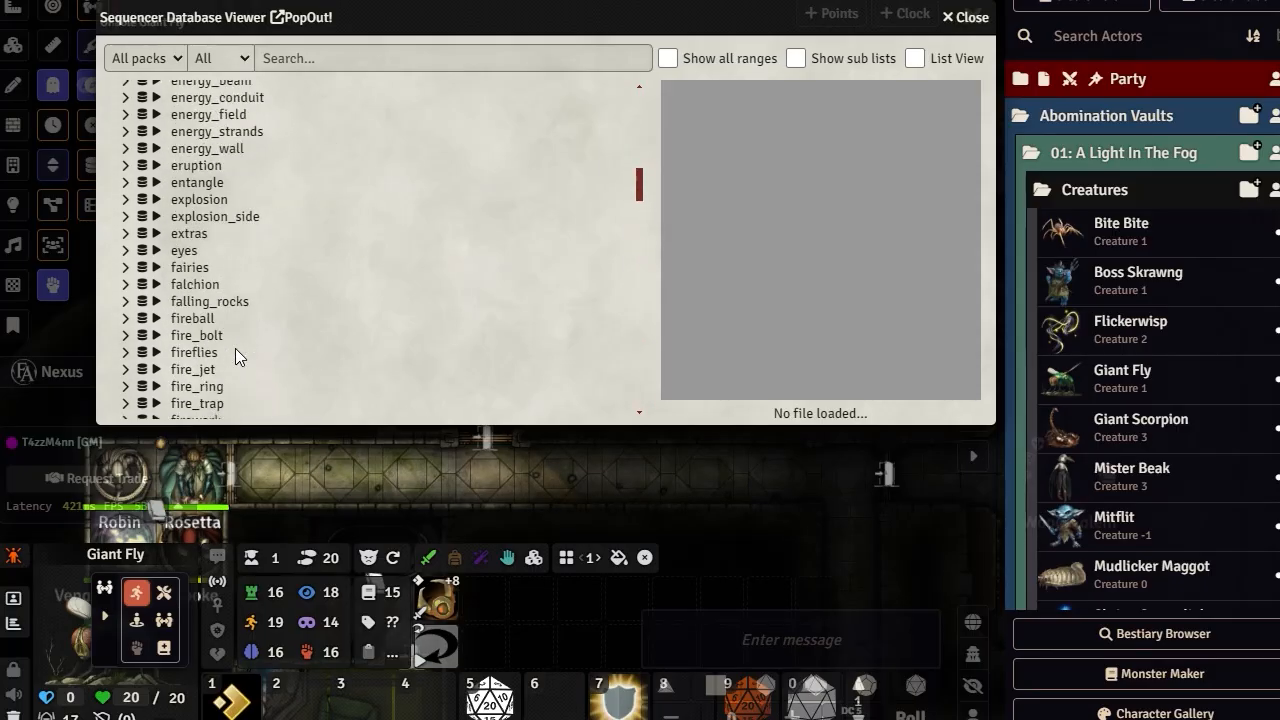
scroll(235, 354, up, 10)
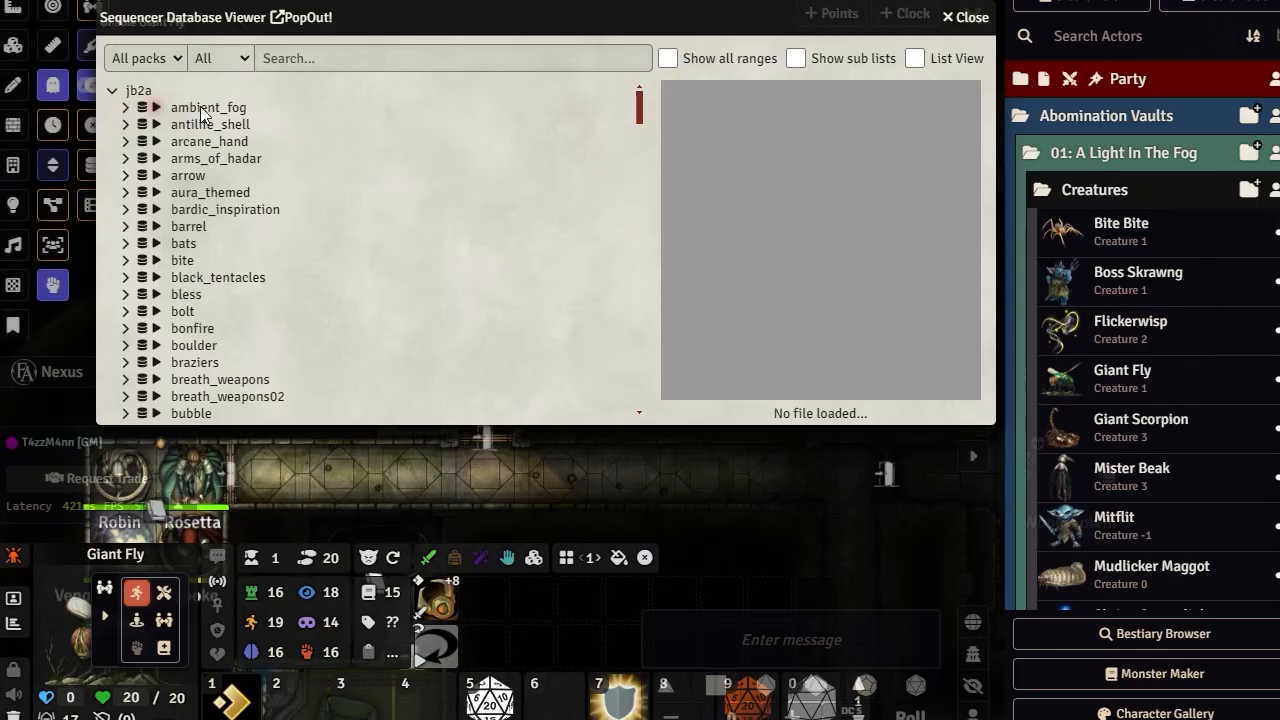
scroll(292, 170, down, 3)
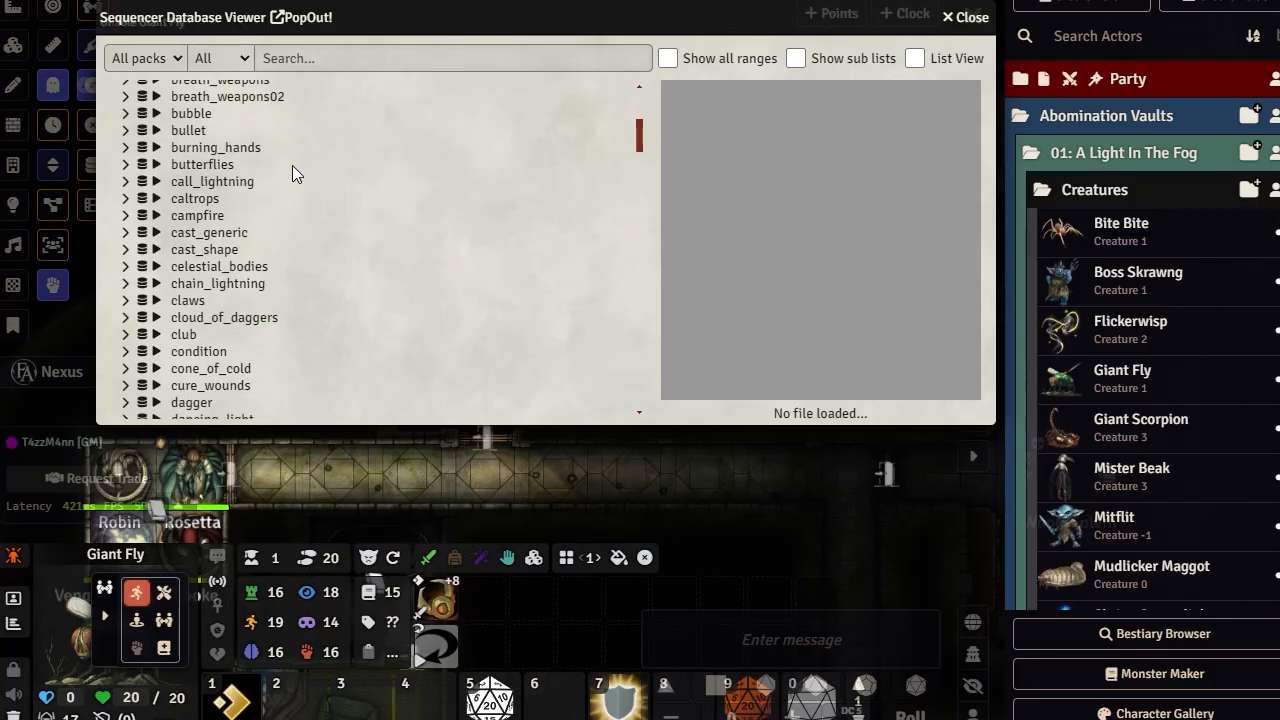
scroll(292, 167, down, 2)
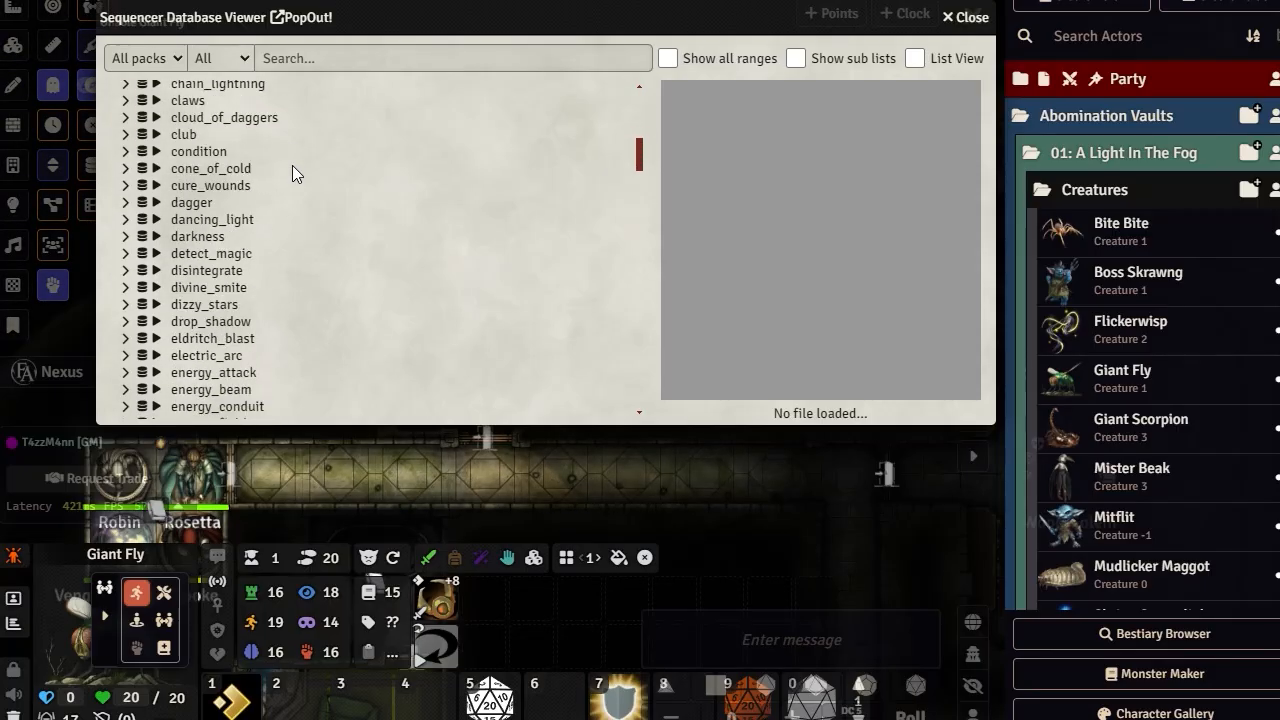
click(126, 203)
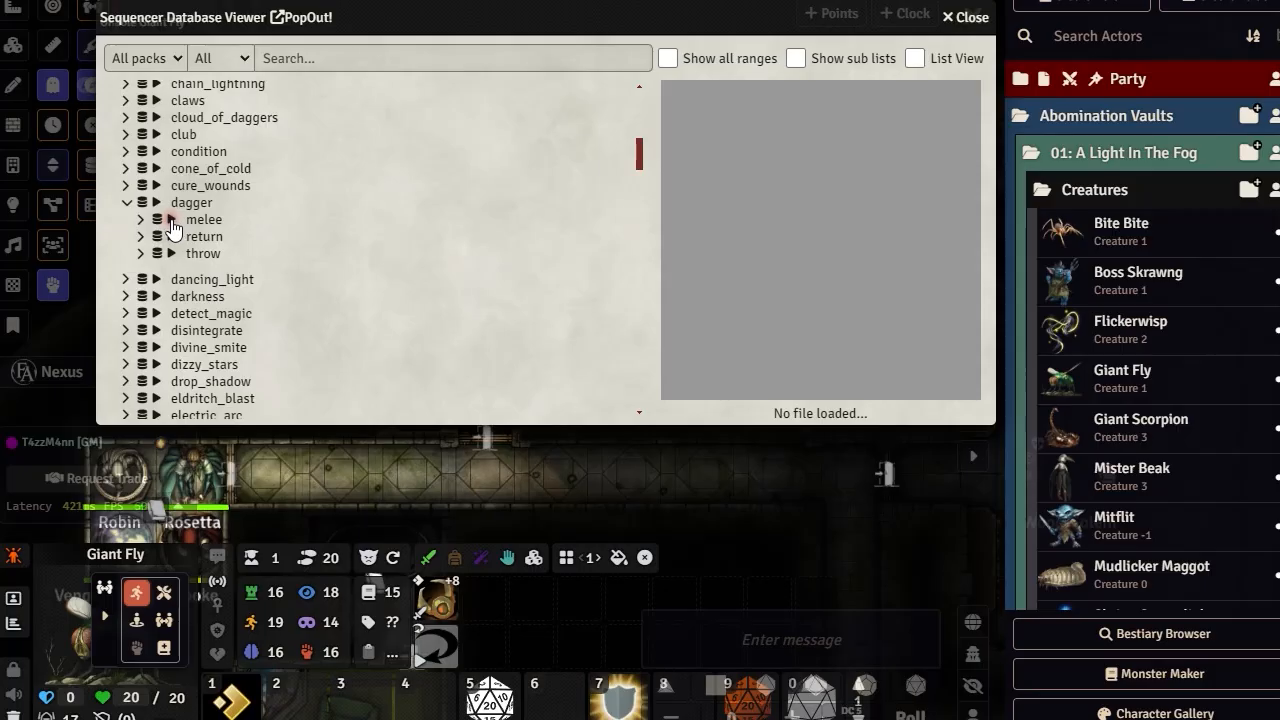
Preview the dagger entry's melee, return and throw animations, and collapse the dagger category.
click(172, 220)
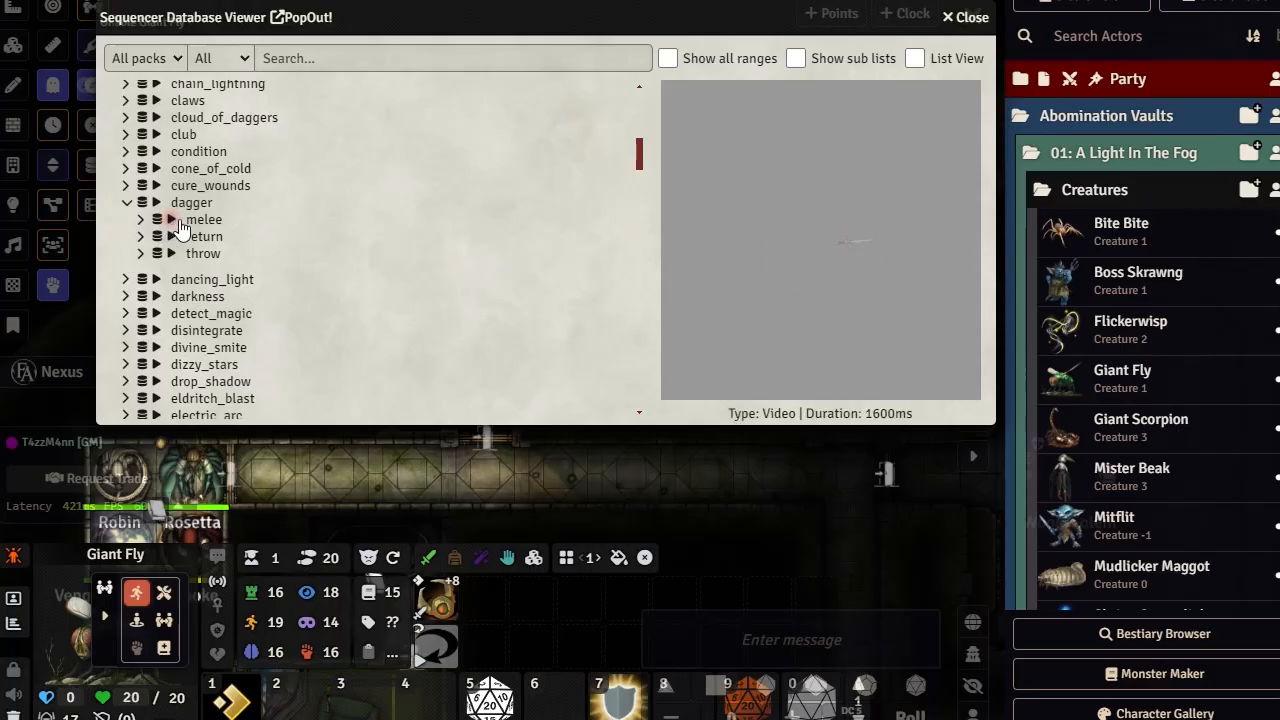
click(172, 238)
click(170, 254)
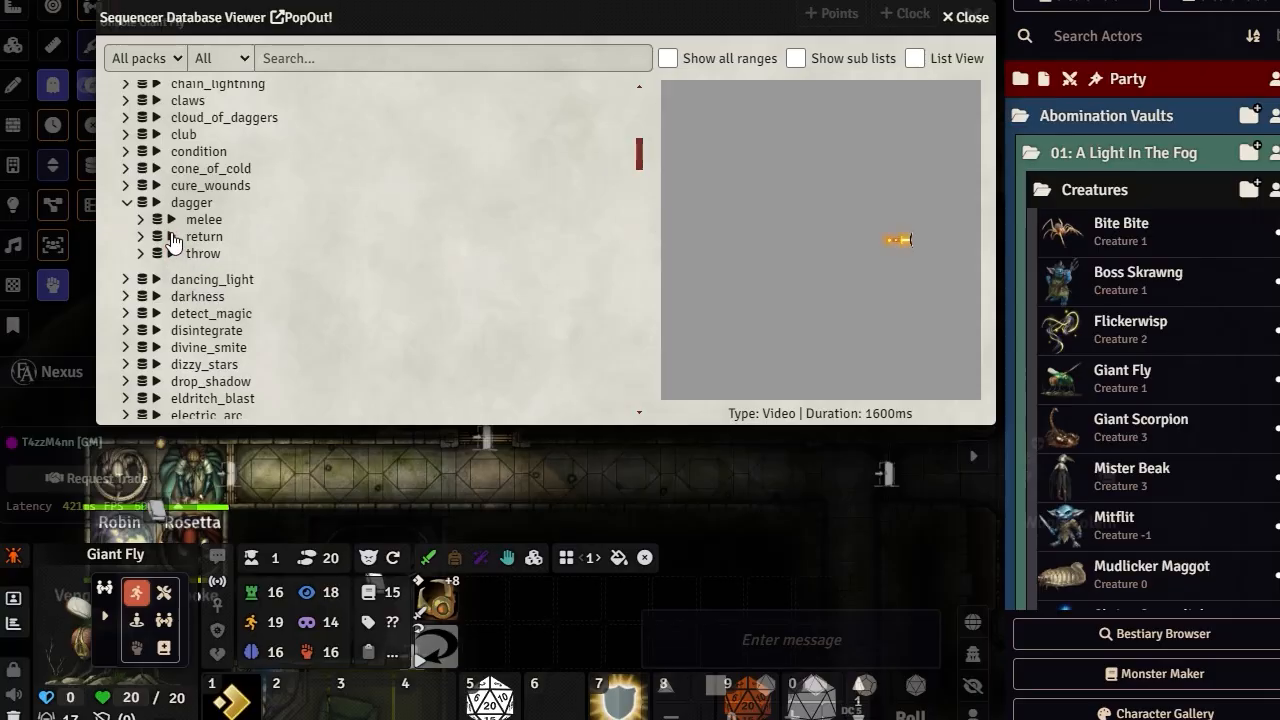
click(170, 219)
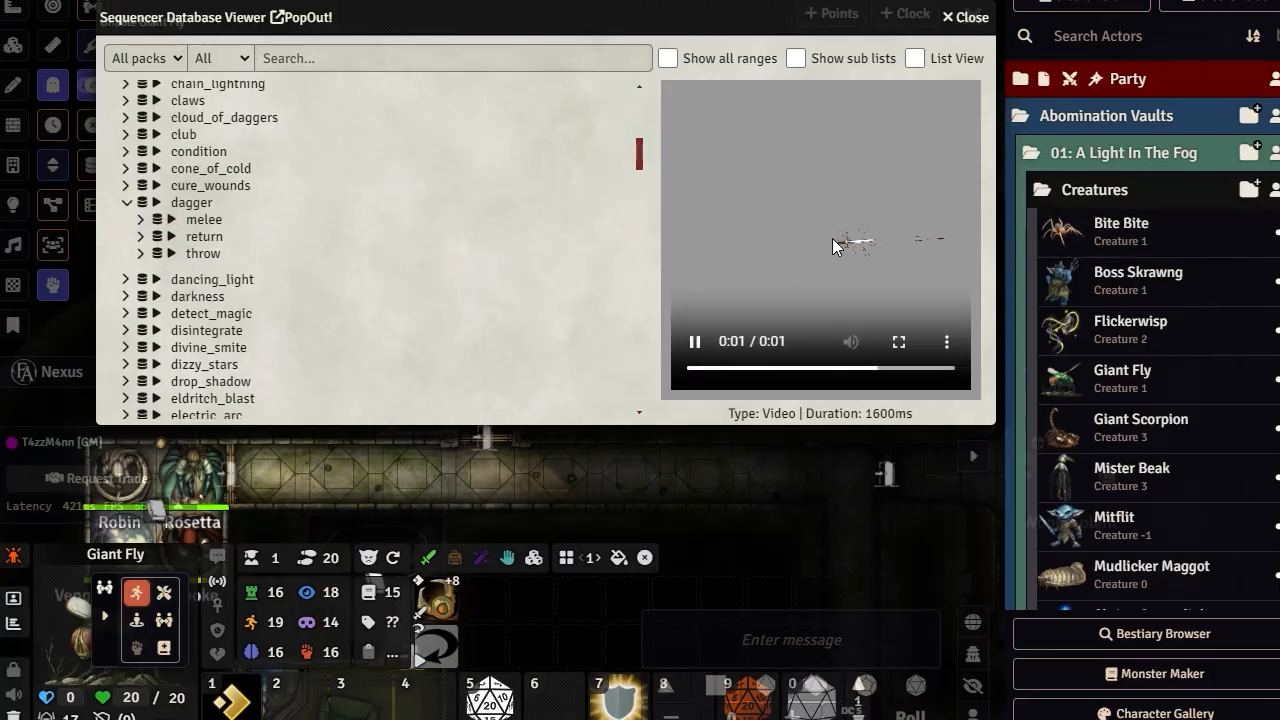
click(172, 254)
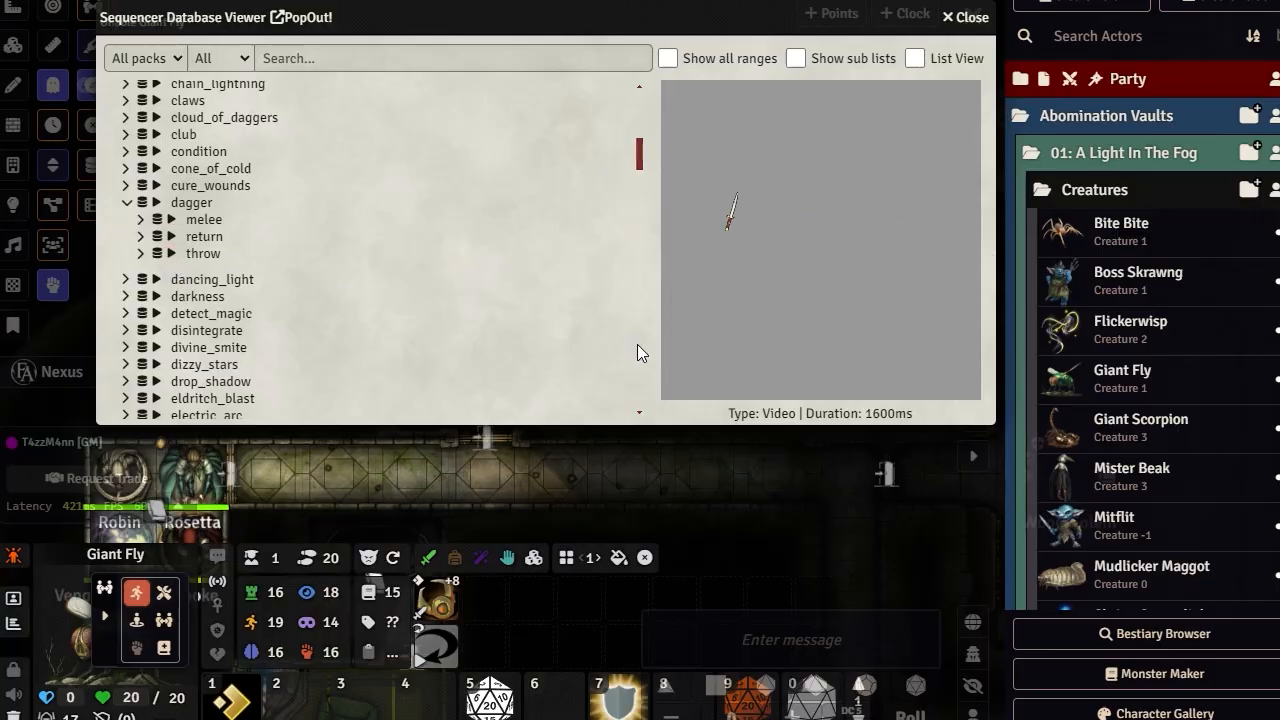
click(124, 201)
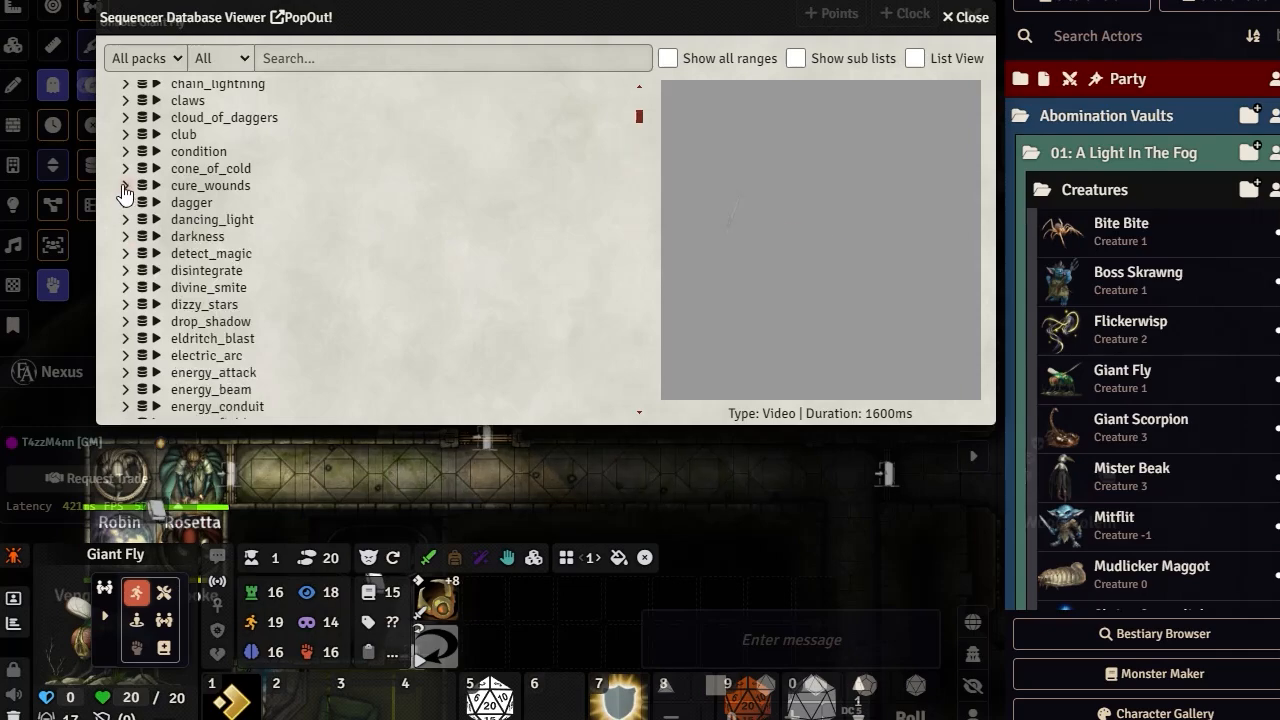
Preview the blue cure_wounds animations under 200px and 400px, and close the Sequencer Database Viewer.
click(125, 186)
click(141, 220)
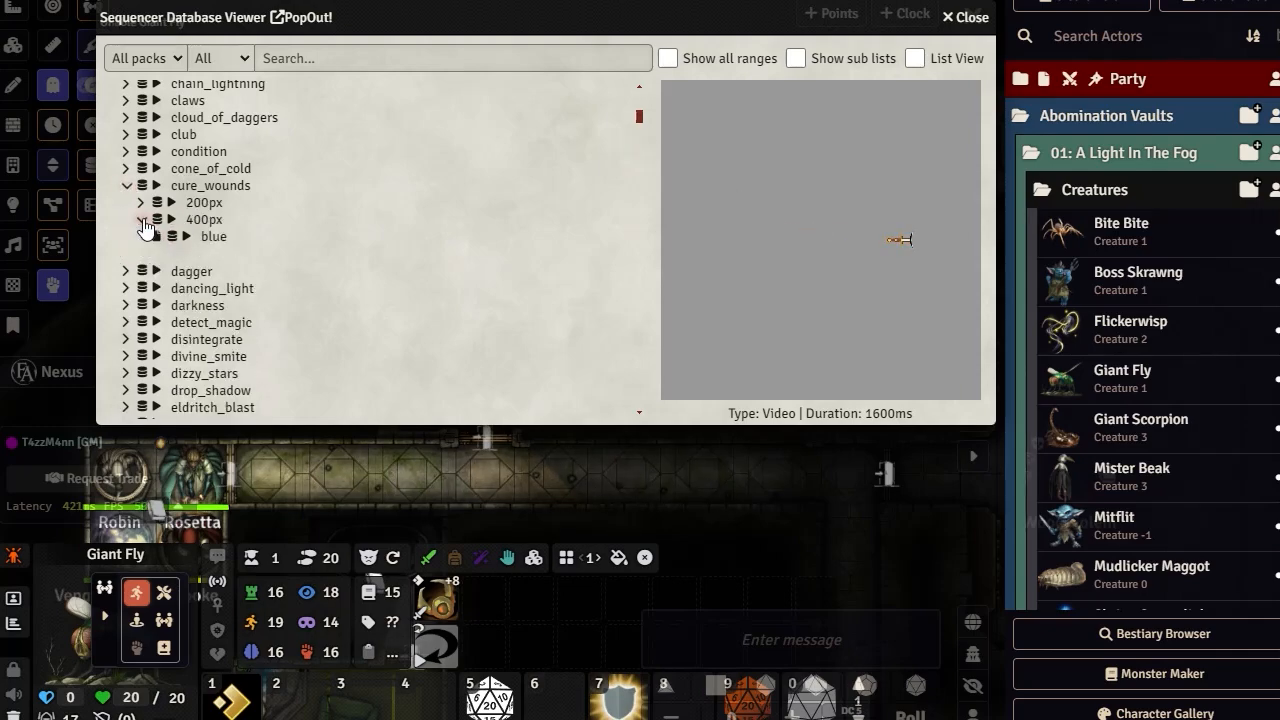
click(141, 203)
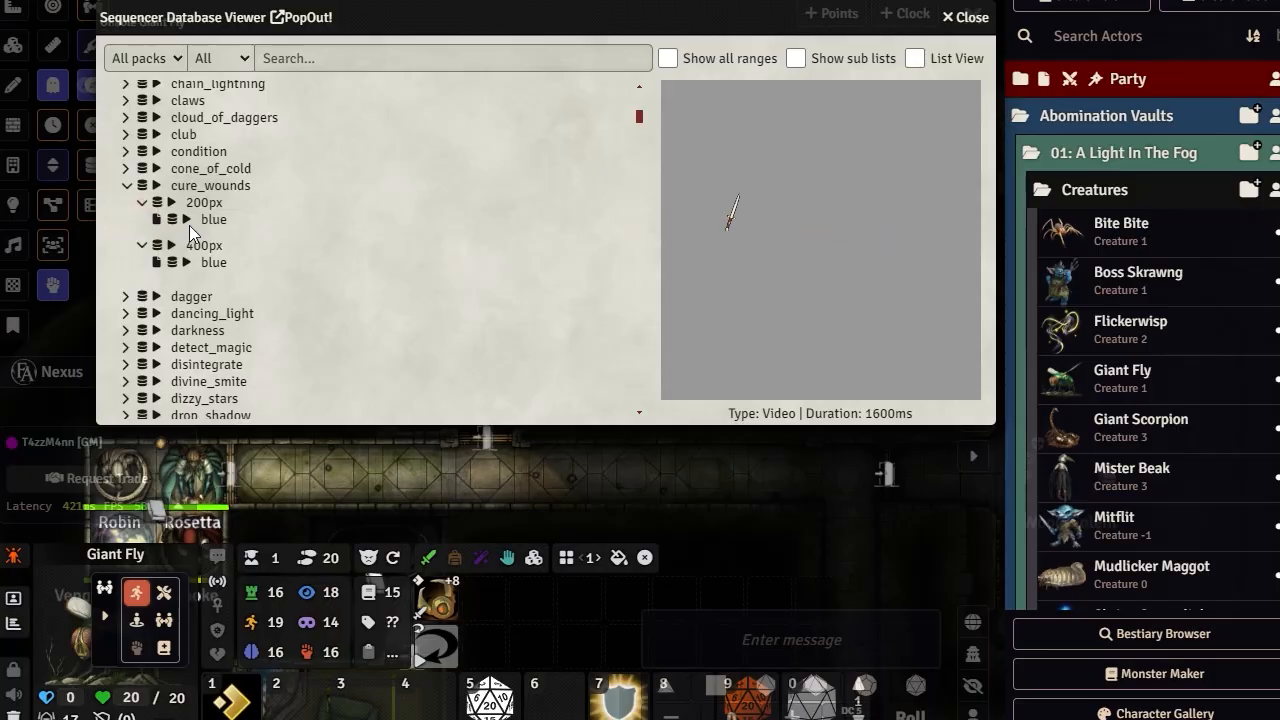
click(186, 219)
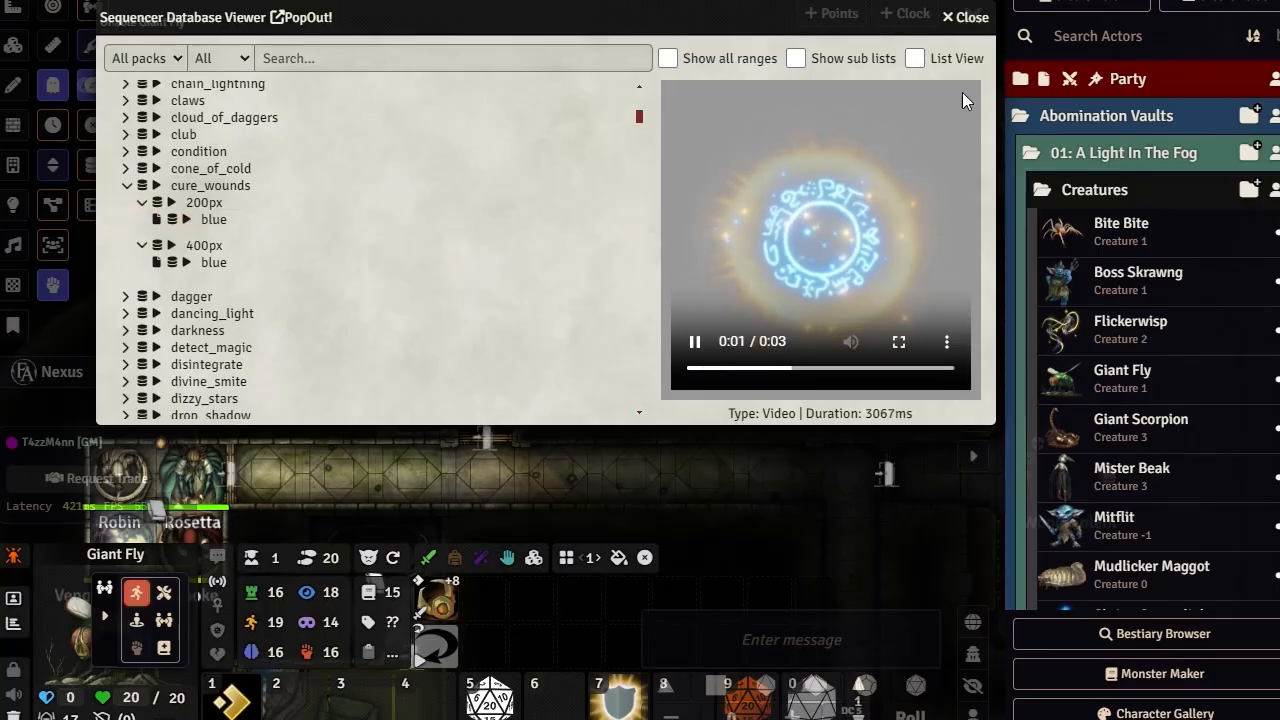
click(186, 262)
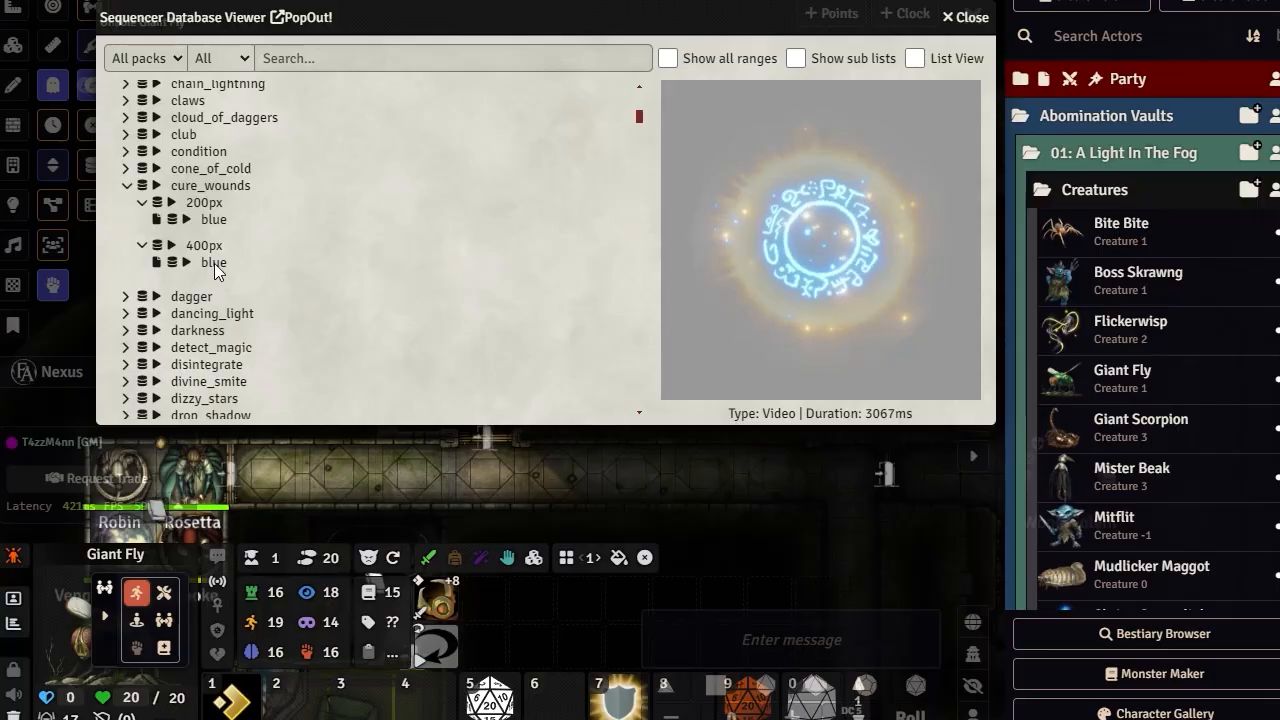
scroll(215, 266, down, 2)
scroll(215, 261, down, 2)
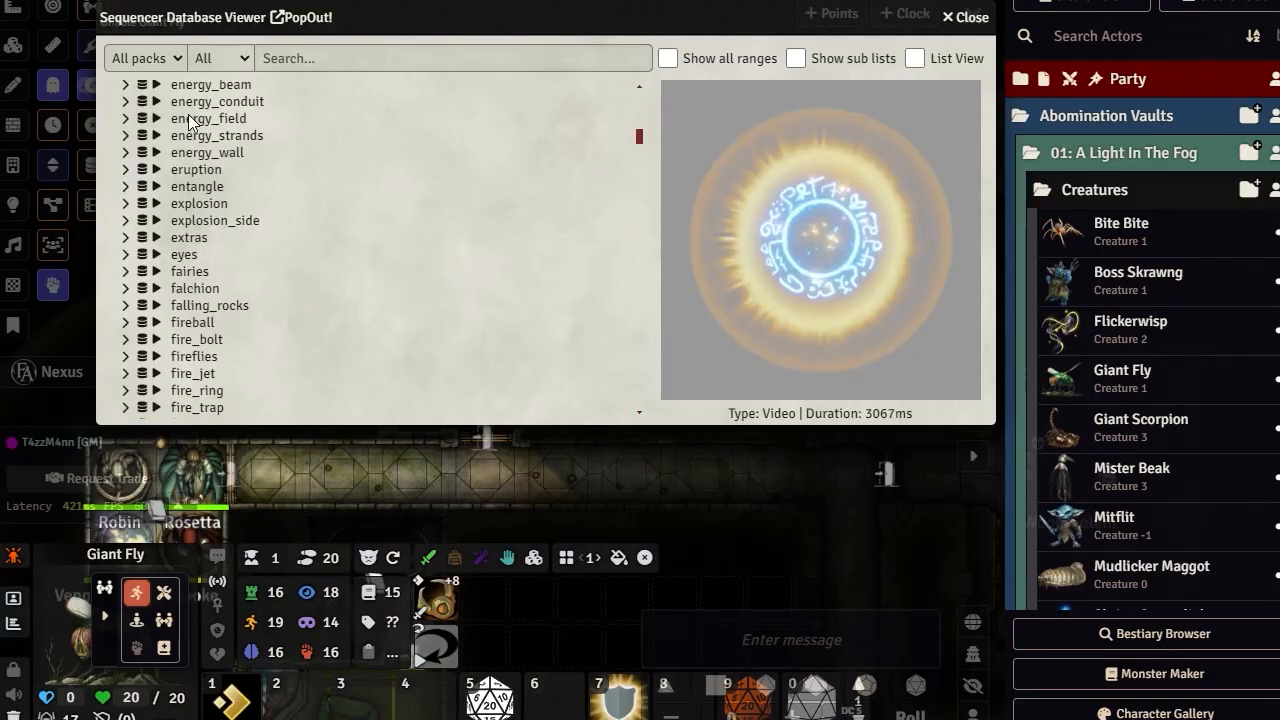
click(970, 18)
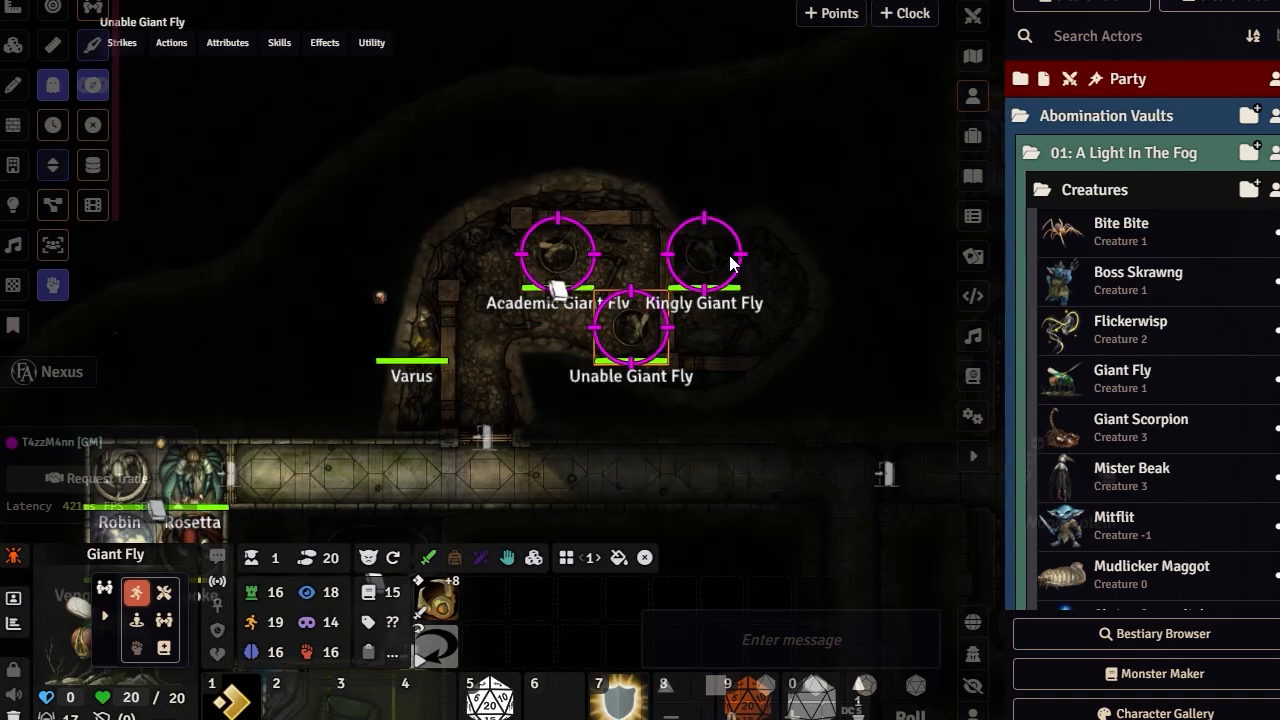
Look through the compendium folders and packs, from the Actor folder down to the module compendiums.
scroll(1180, 406, down, 4)
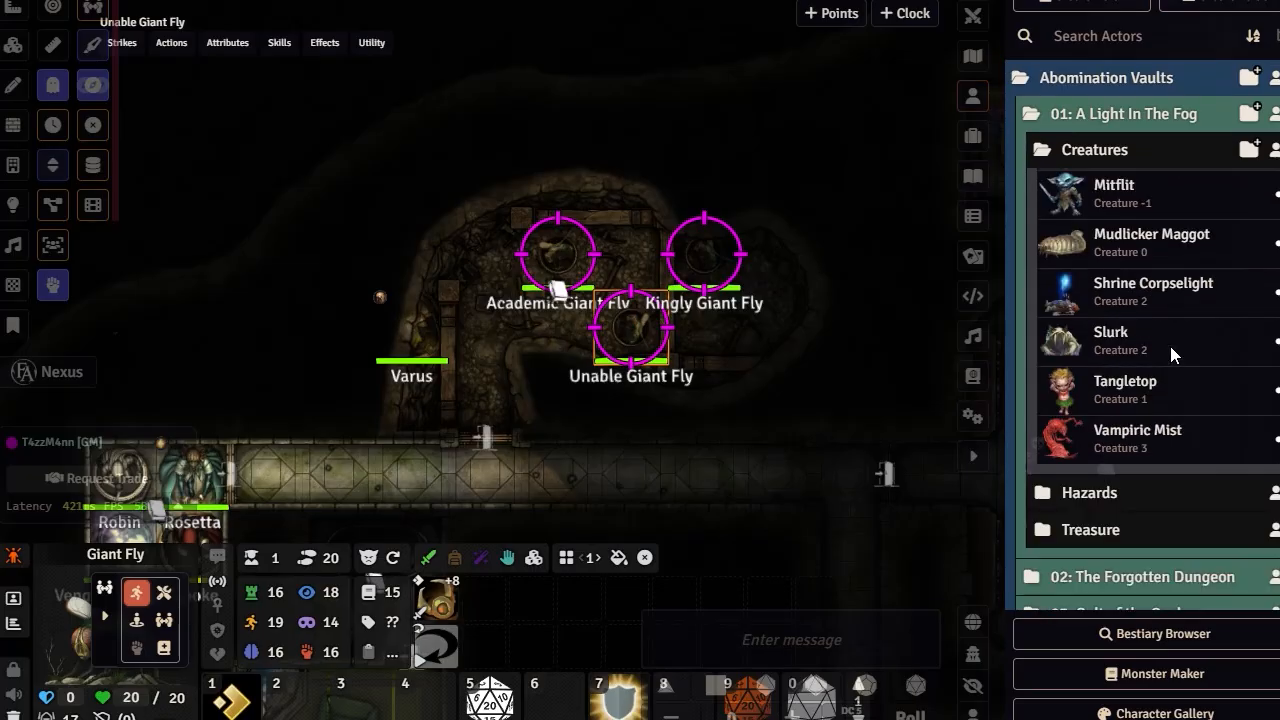
scroll(1190, 388, up, 4)
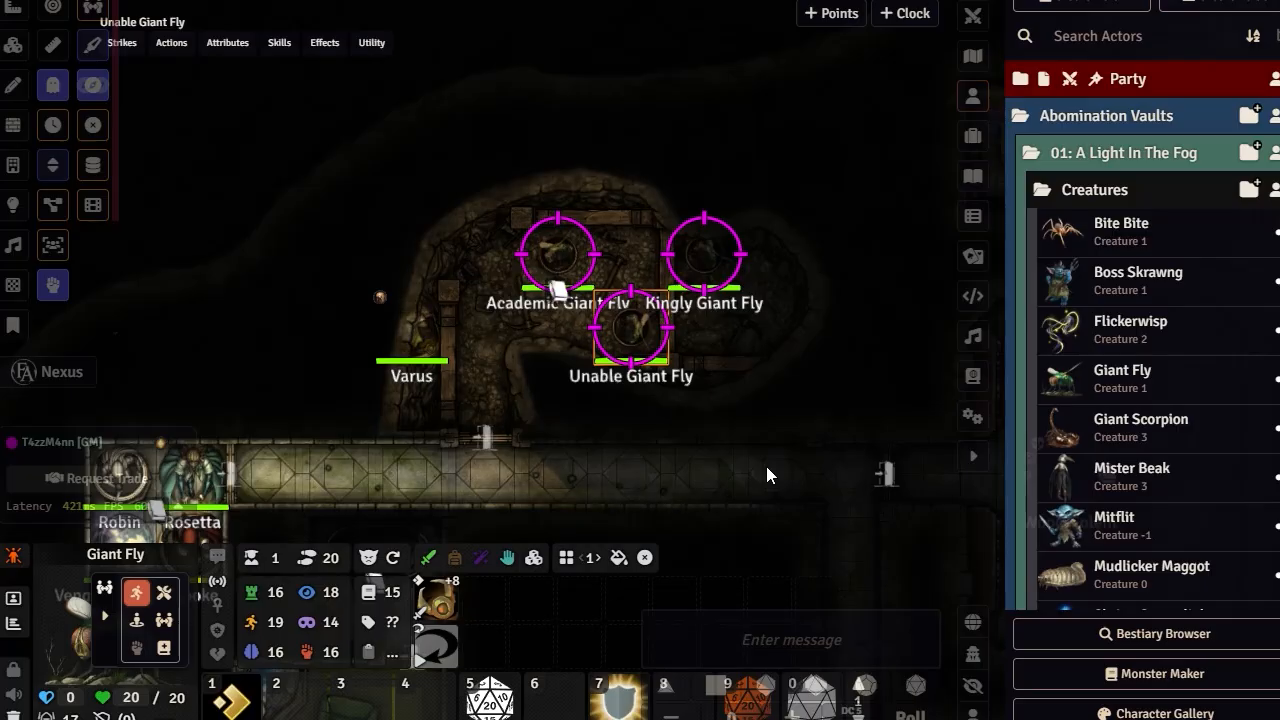
click(973, 376)
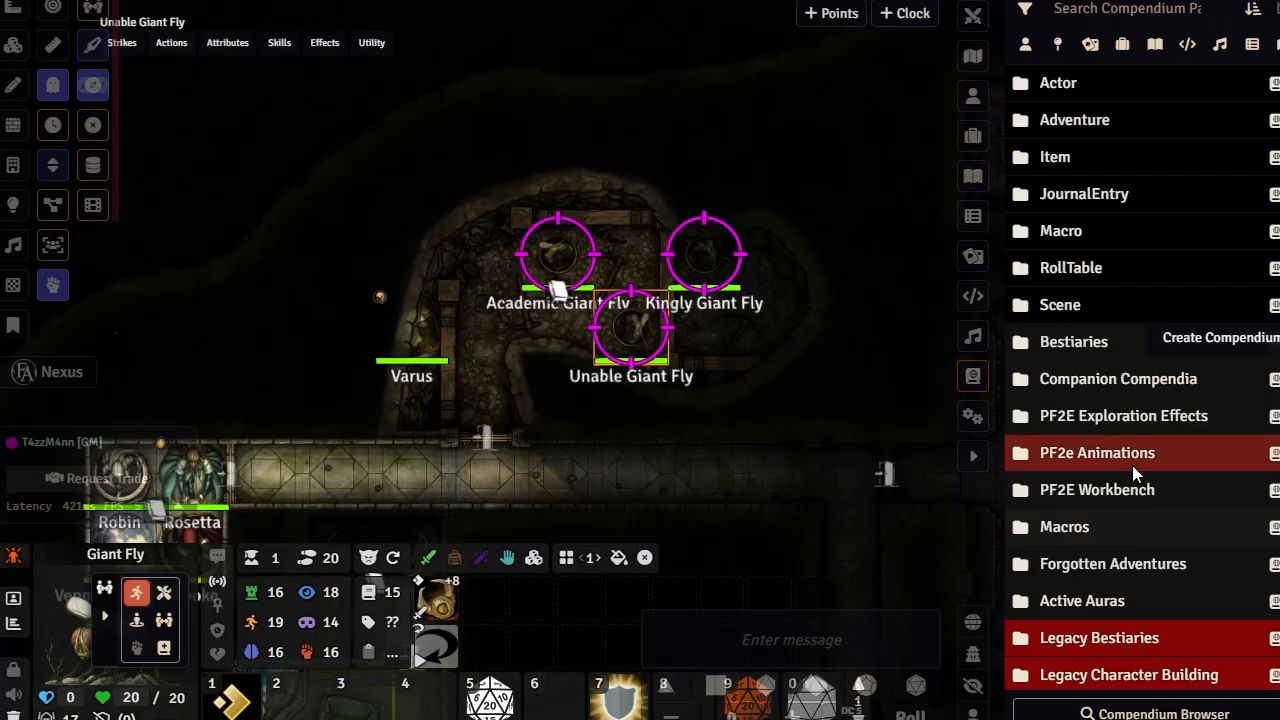
scroll(1132, 465, down, 2)
scroll(1135, 458, up, 2)
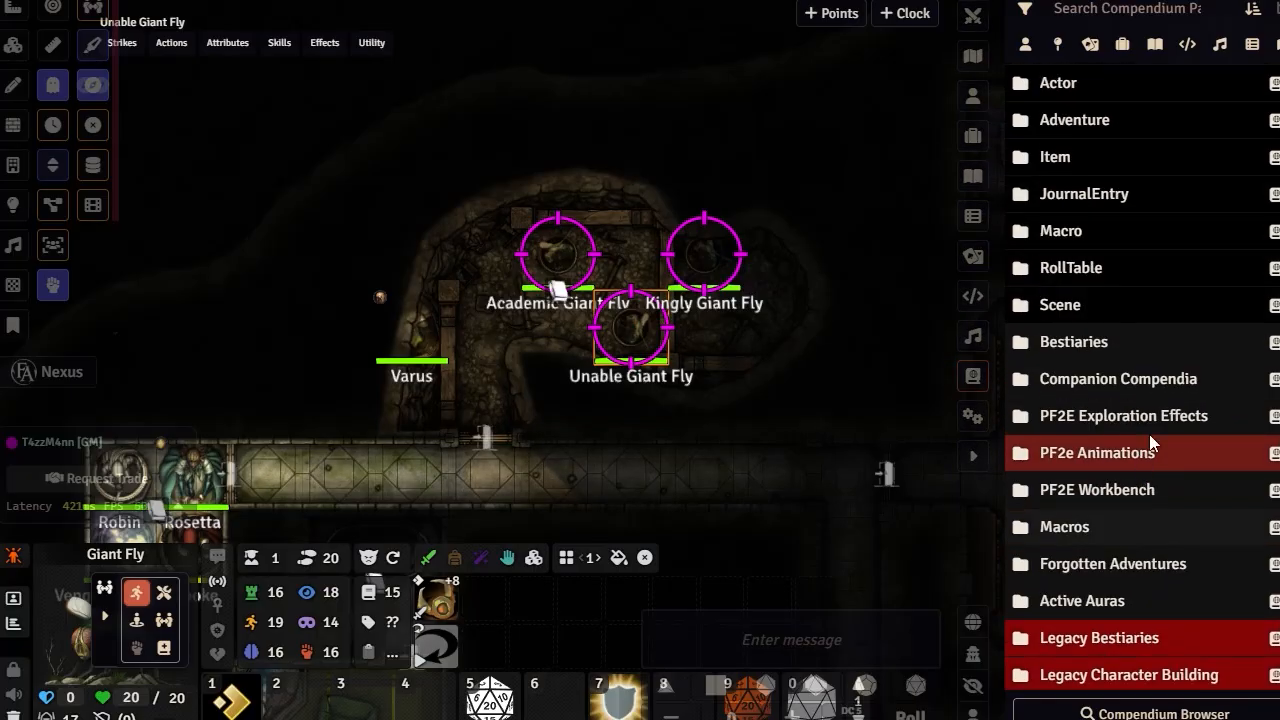
scroll(1149, 434, down, 4)
scroll(1150, 443, down, 15)
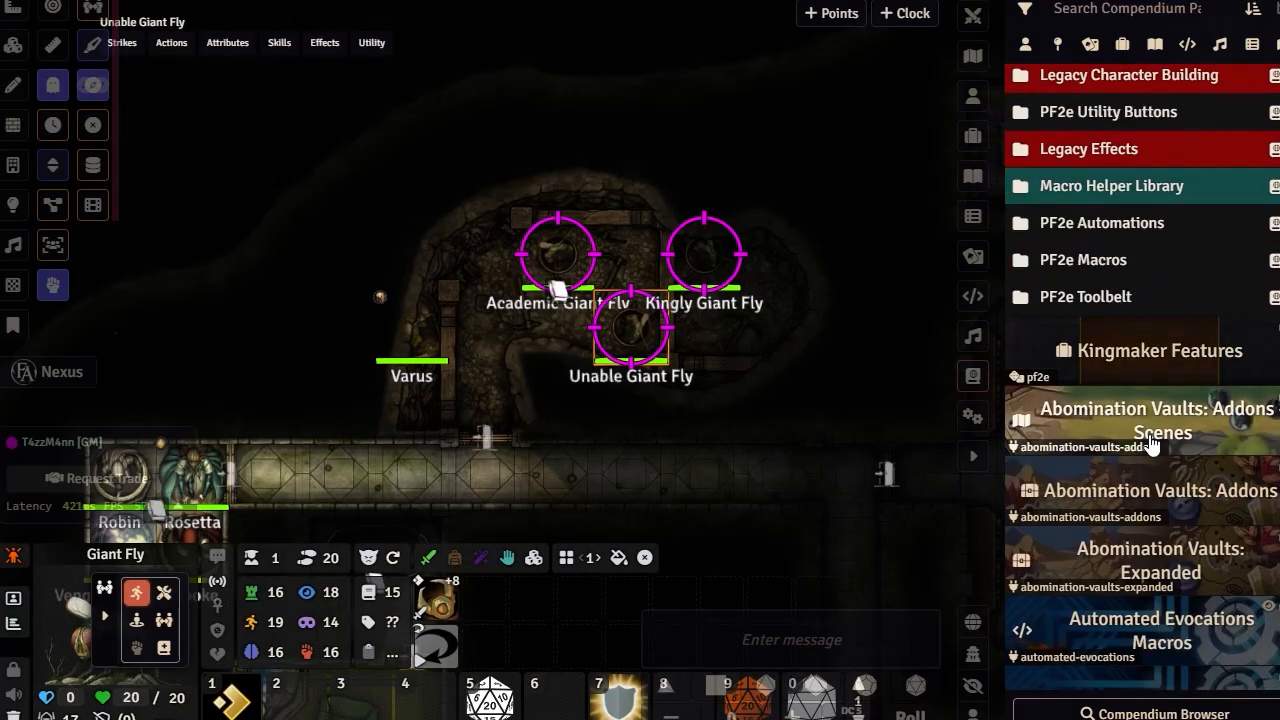
scroll(1150, 440, up, 15)
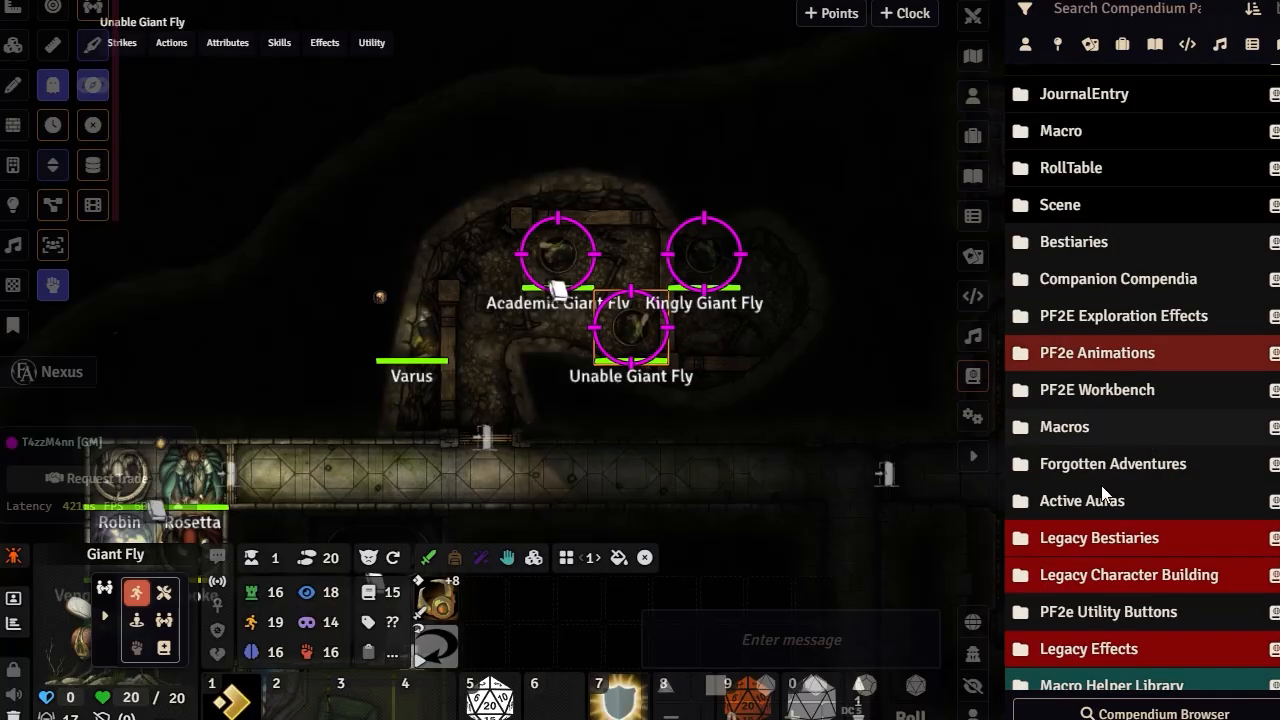
scroll(1104, 493, up, 1)
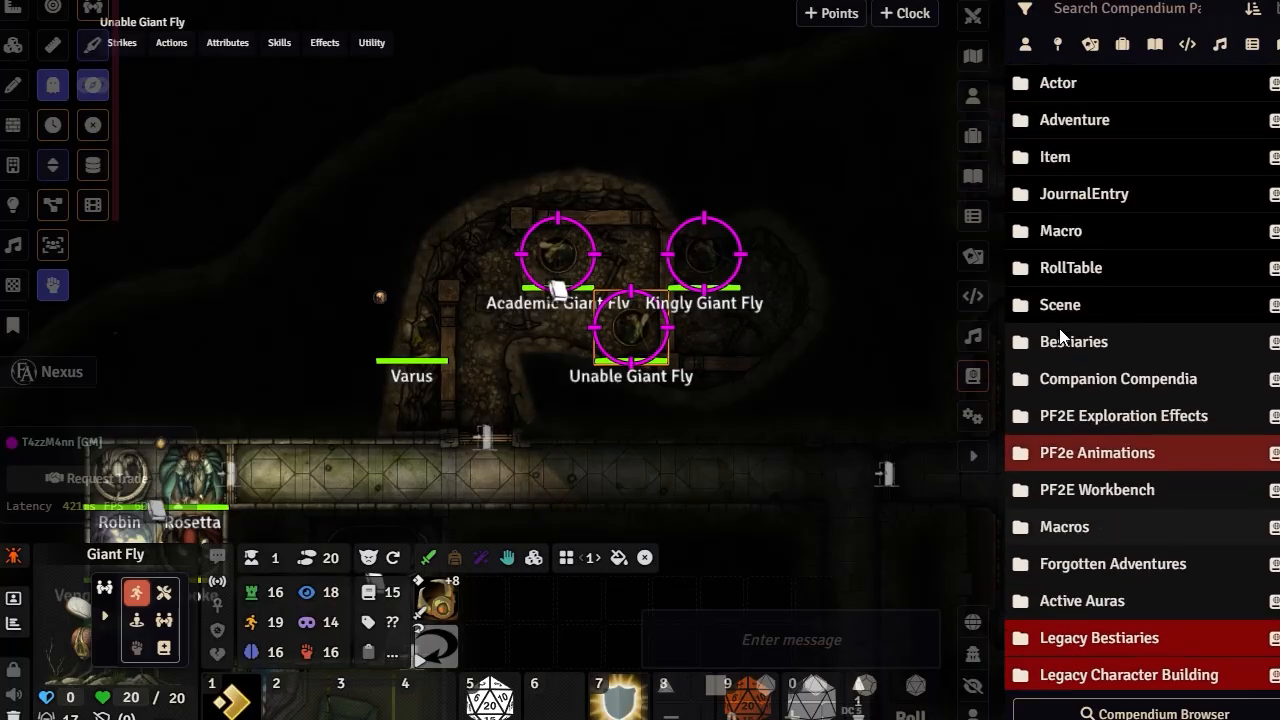
scroll(1192, 361, down, 3)
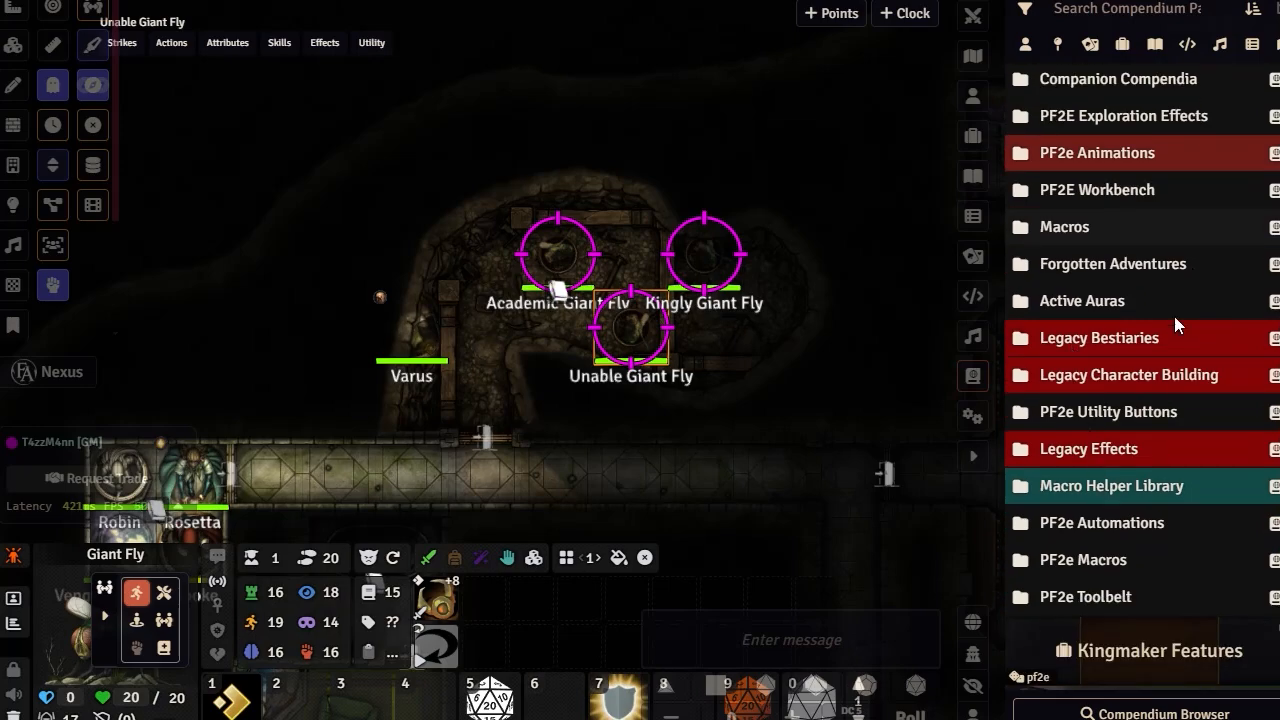
scroll(1199, 338, down, 3)
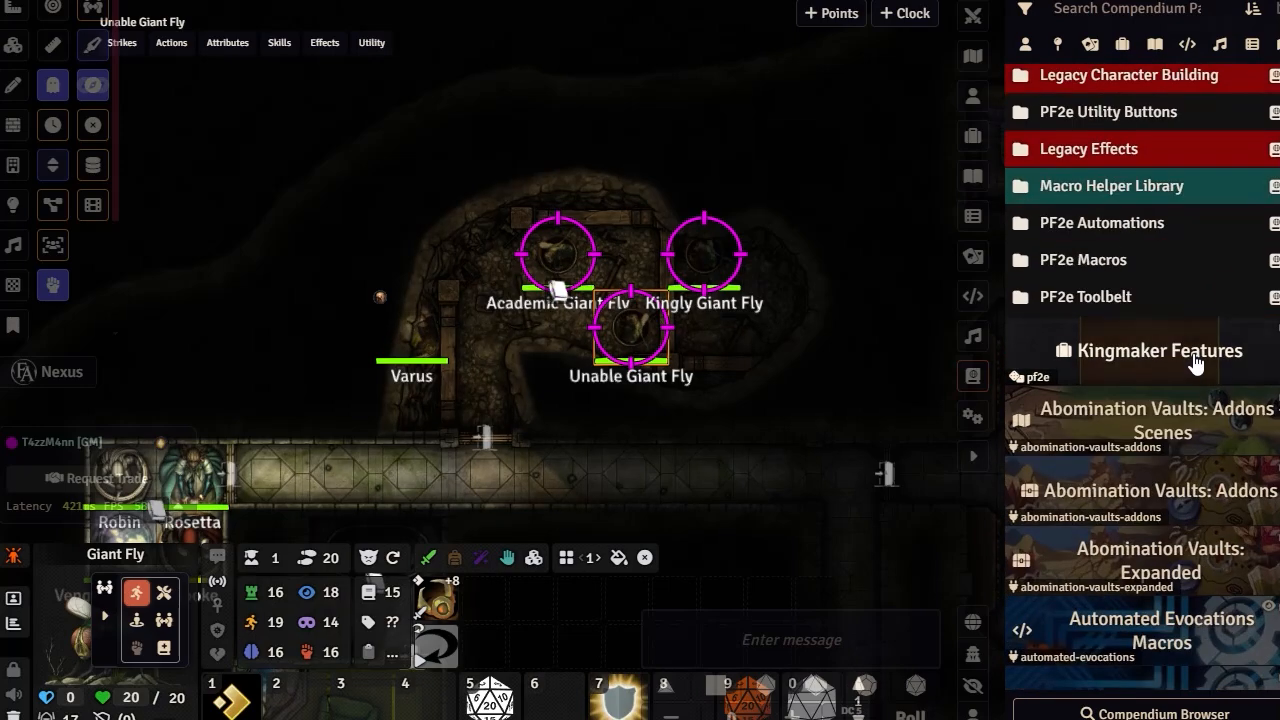
scroll(1120, 292, down, 1)
scroll(1132, 227, up, 7)
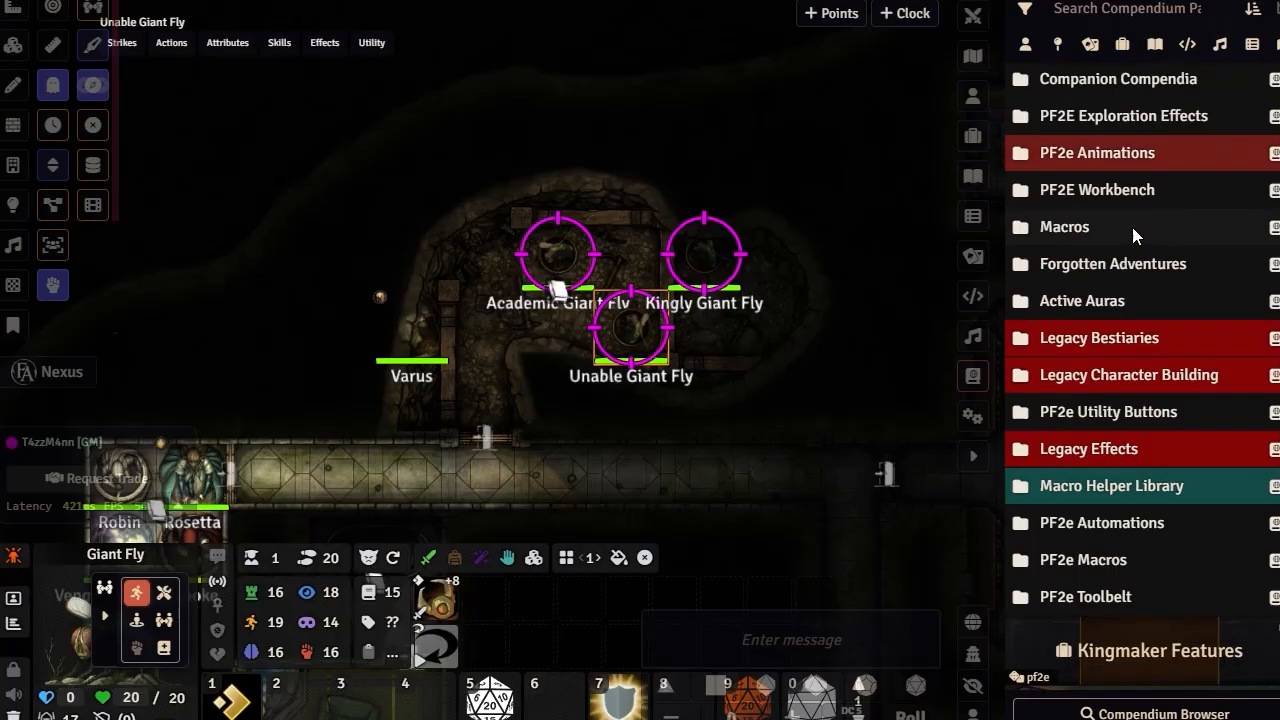
Filter the compendiums to Item packs and open the Spells compendium.
click(1122, 45)
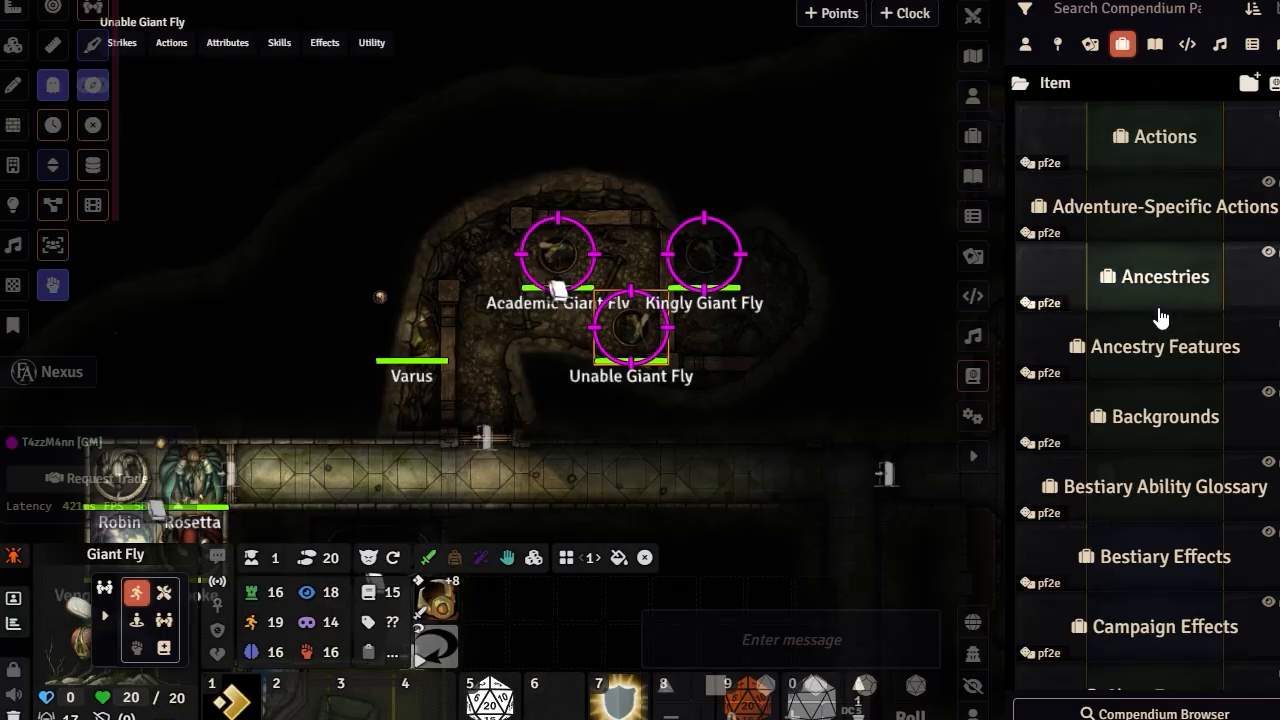
scroll(1157, 258, down, 5)
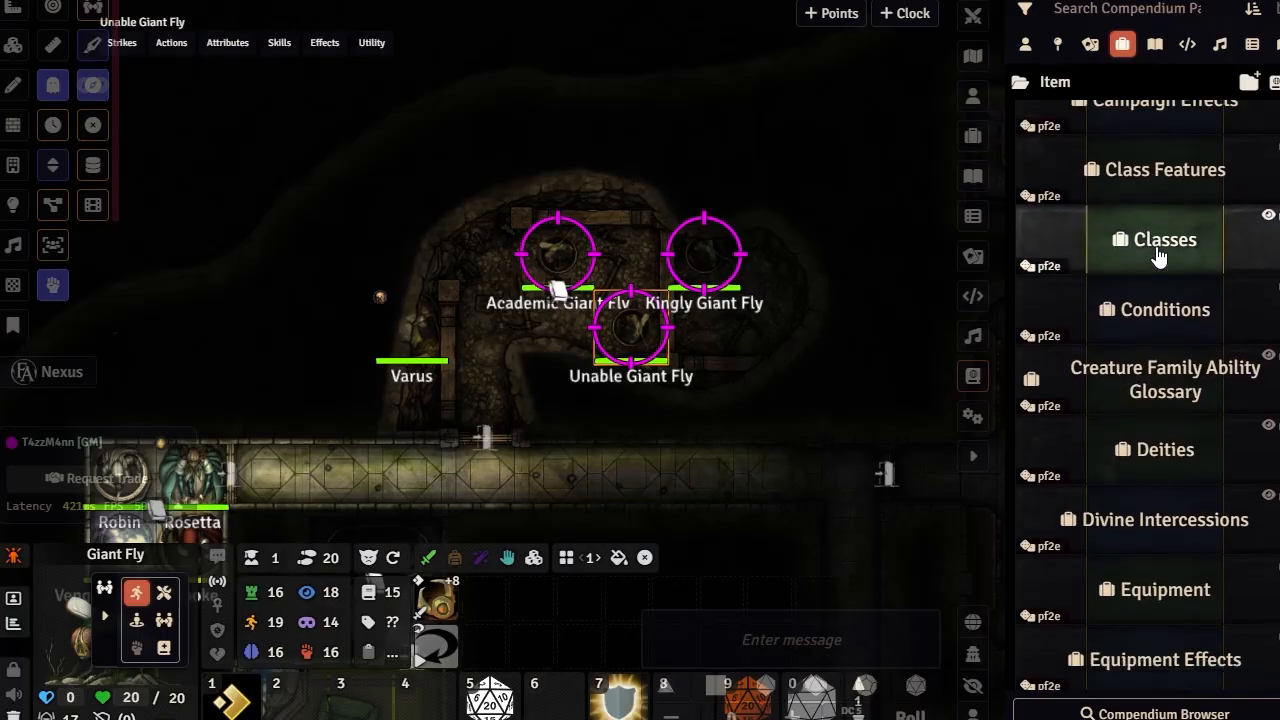
scroll(1157, 258, down, 10)
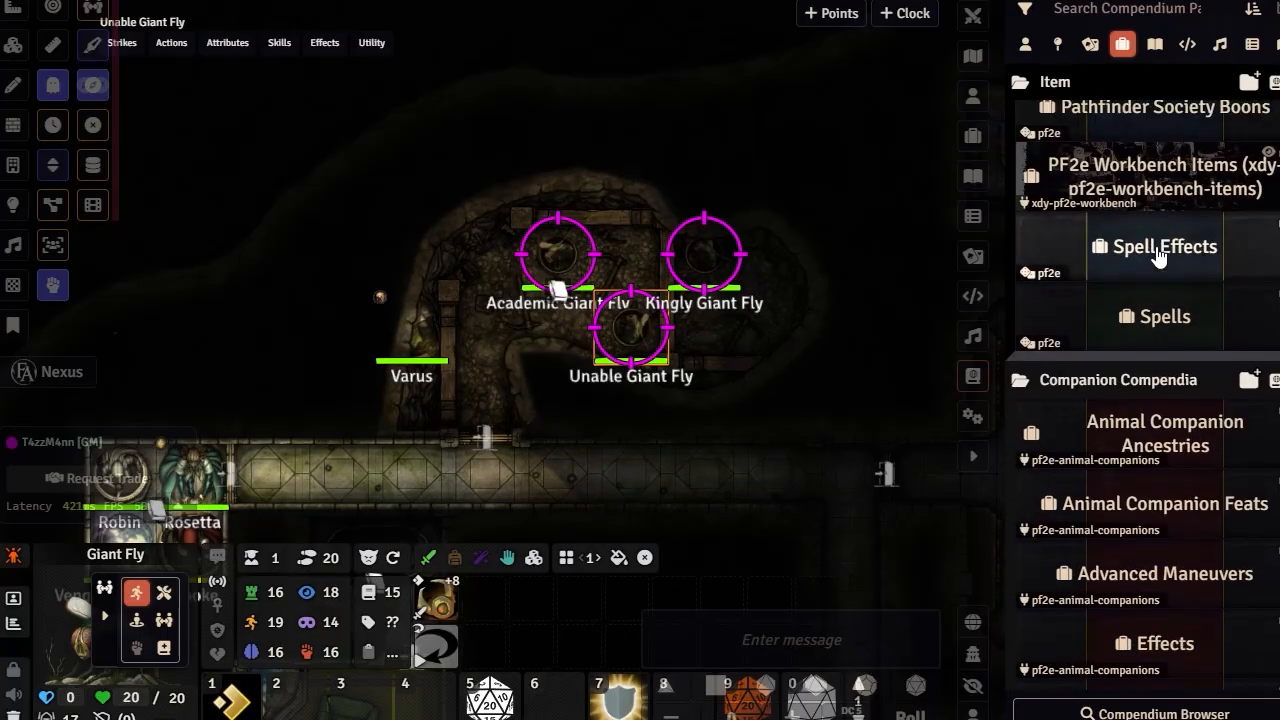
click(1125, 305)
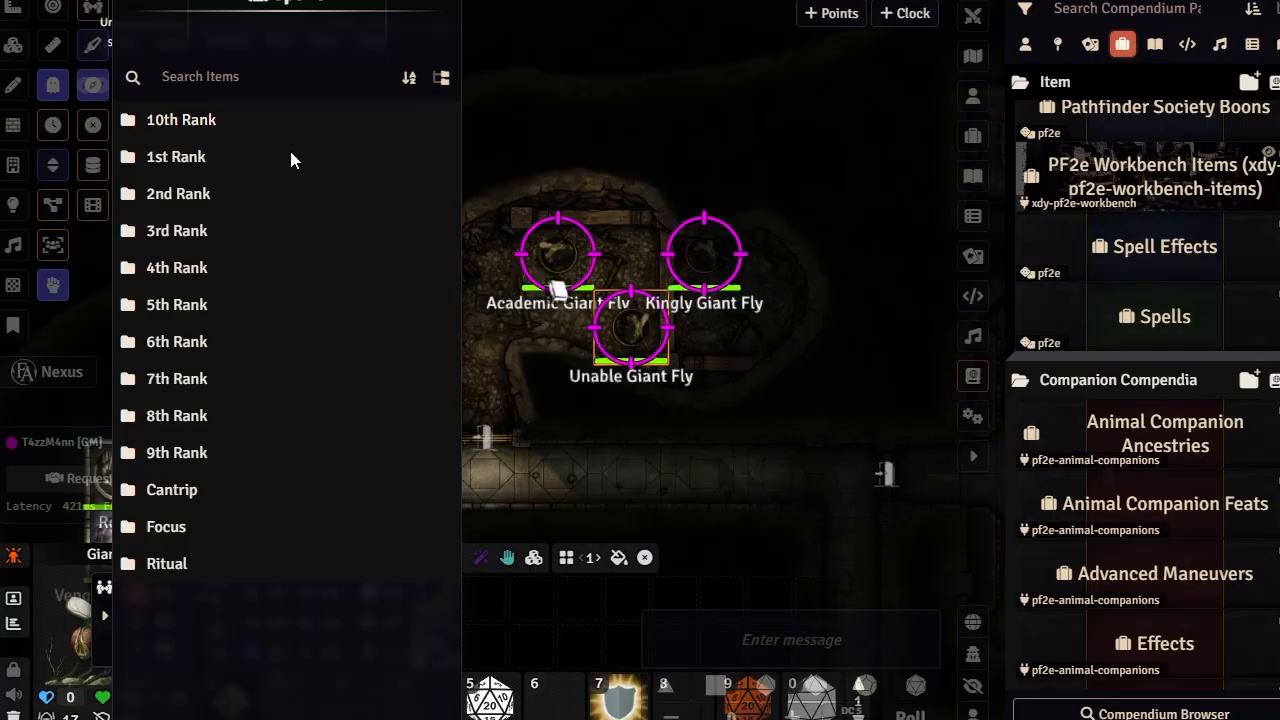
Open the Electric Arc spell from the Spells compendium's Cantrip folder and move its sheet aside.
click(179, 157)
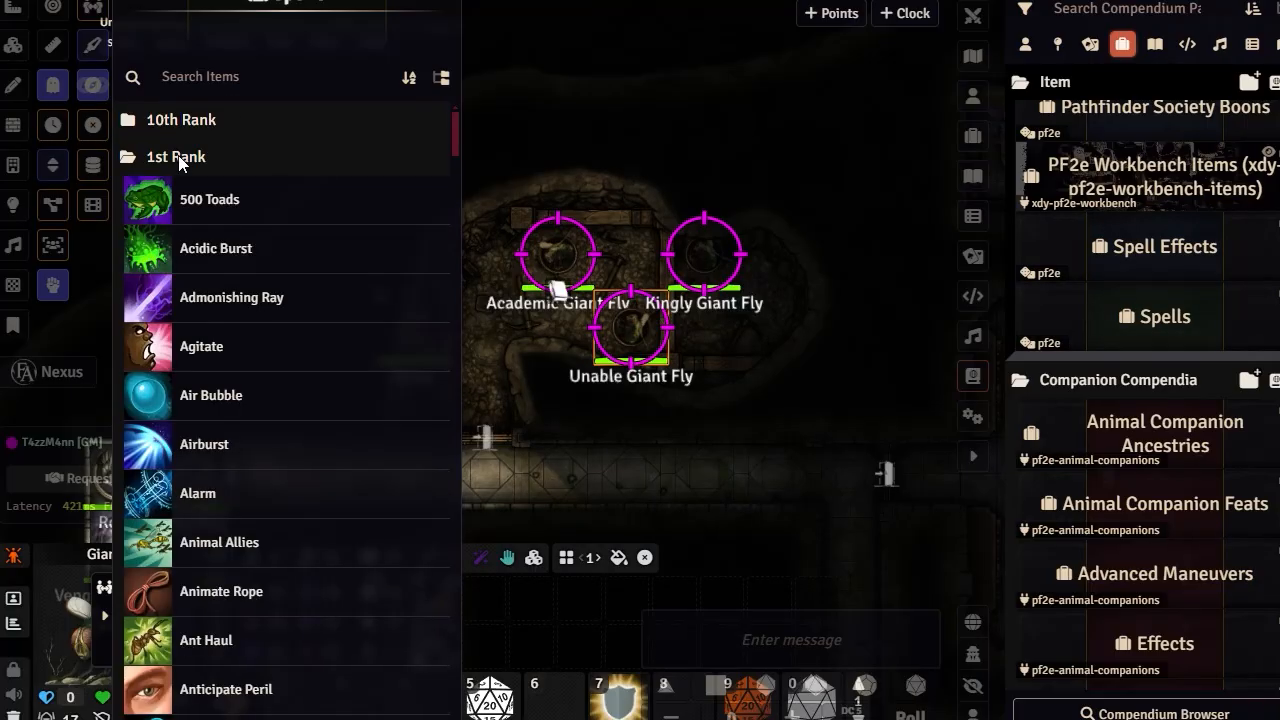
click(175, 157)
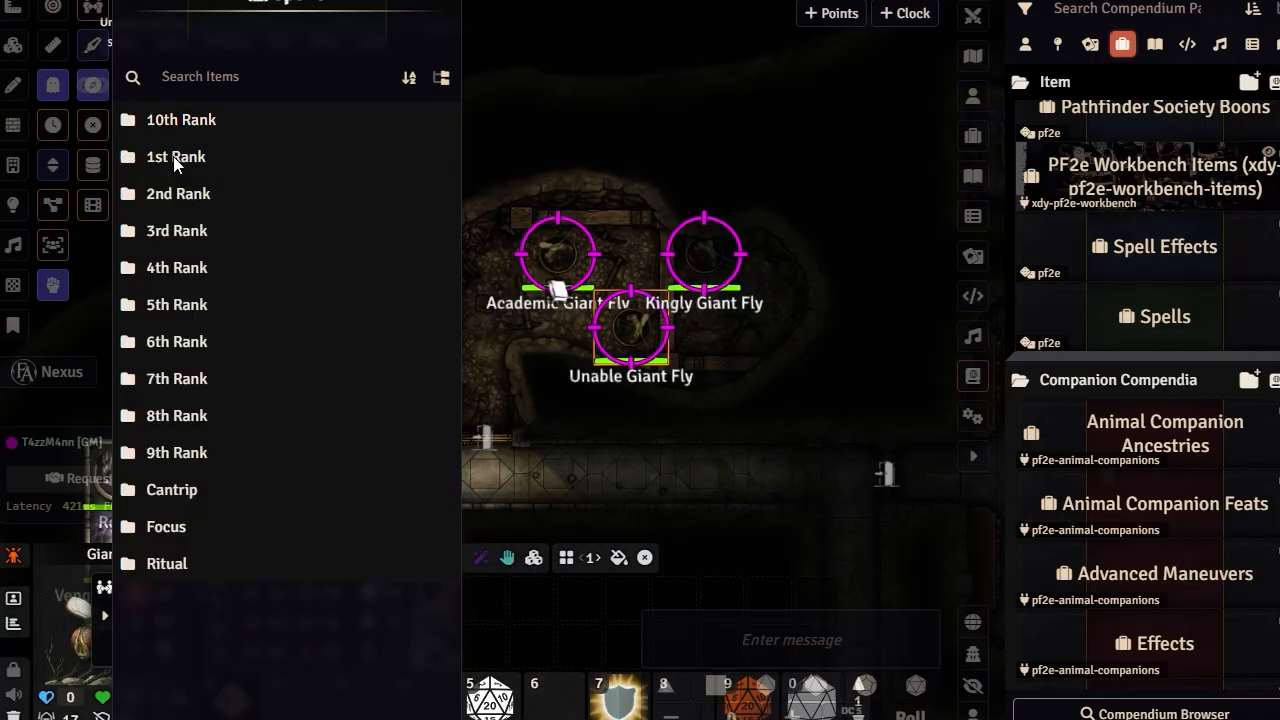
click(172, 490)
scroll(298, 318, down, 4)
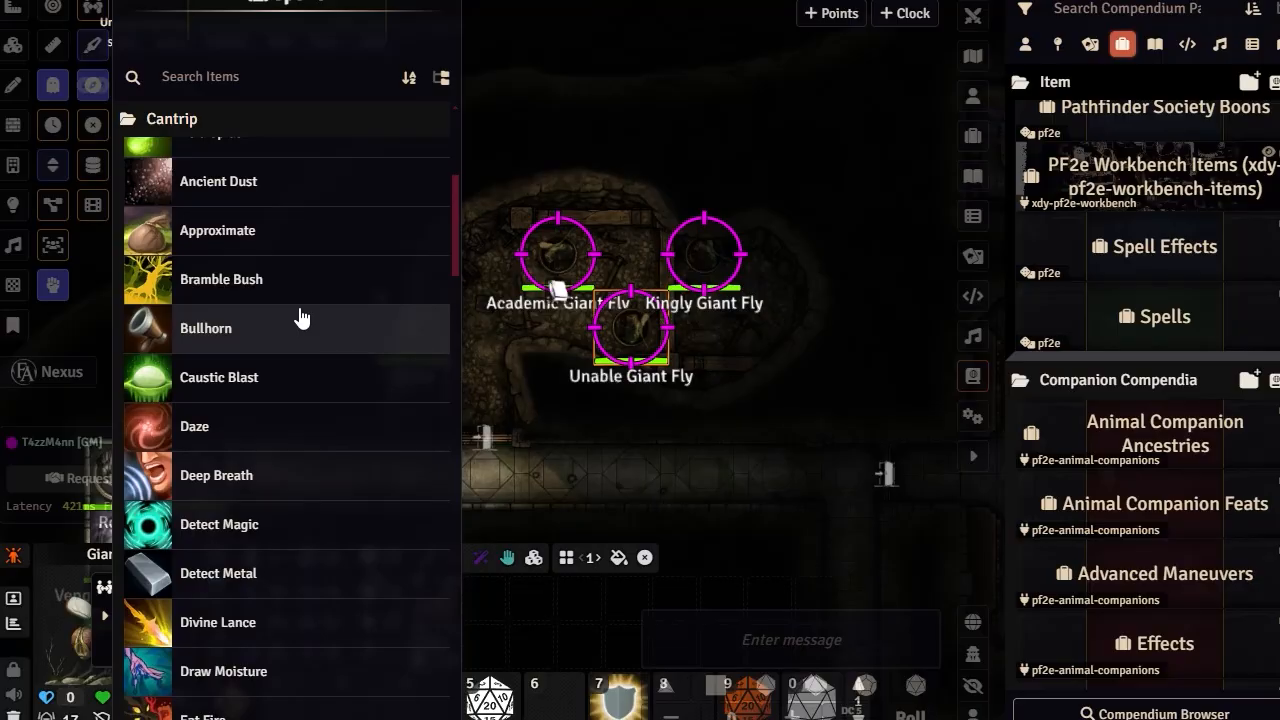
scroll(301, 318, down, 3)
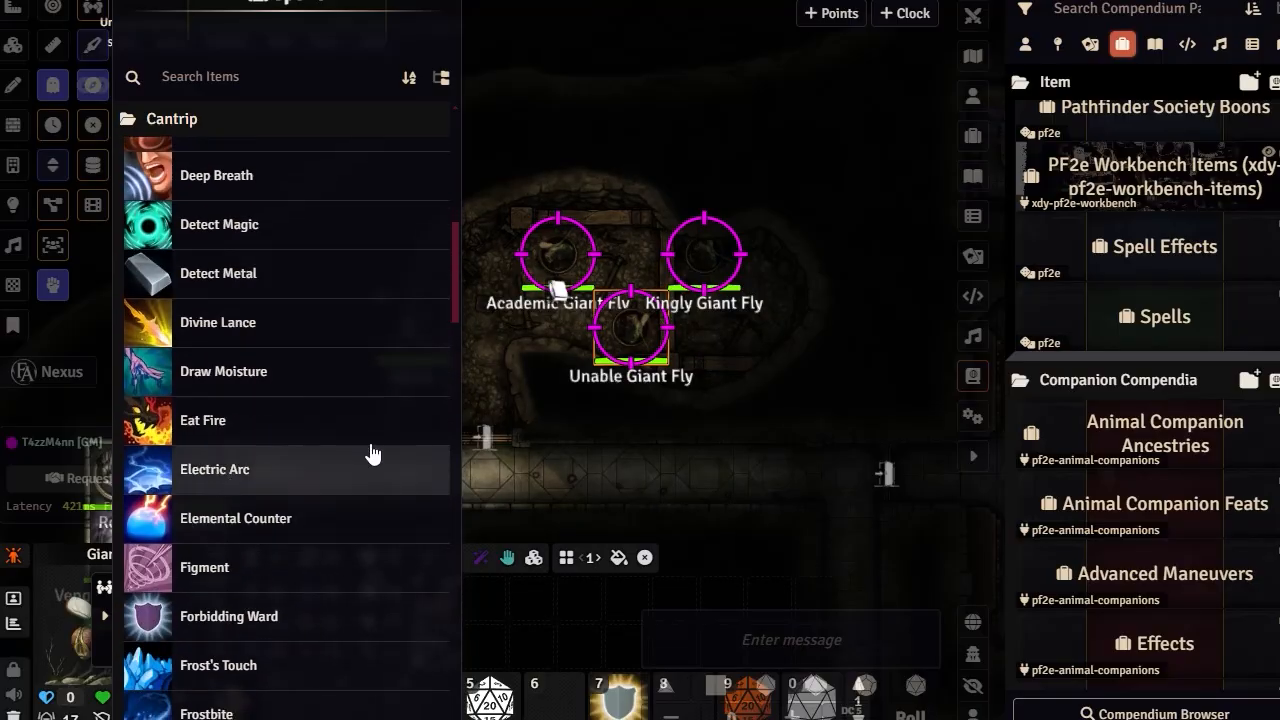
click(370, 453)
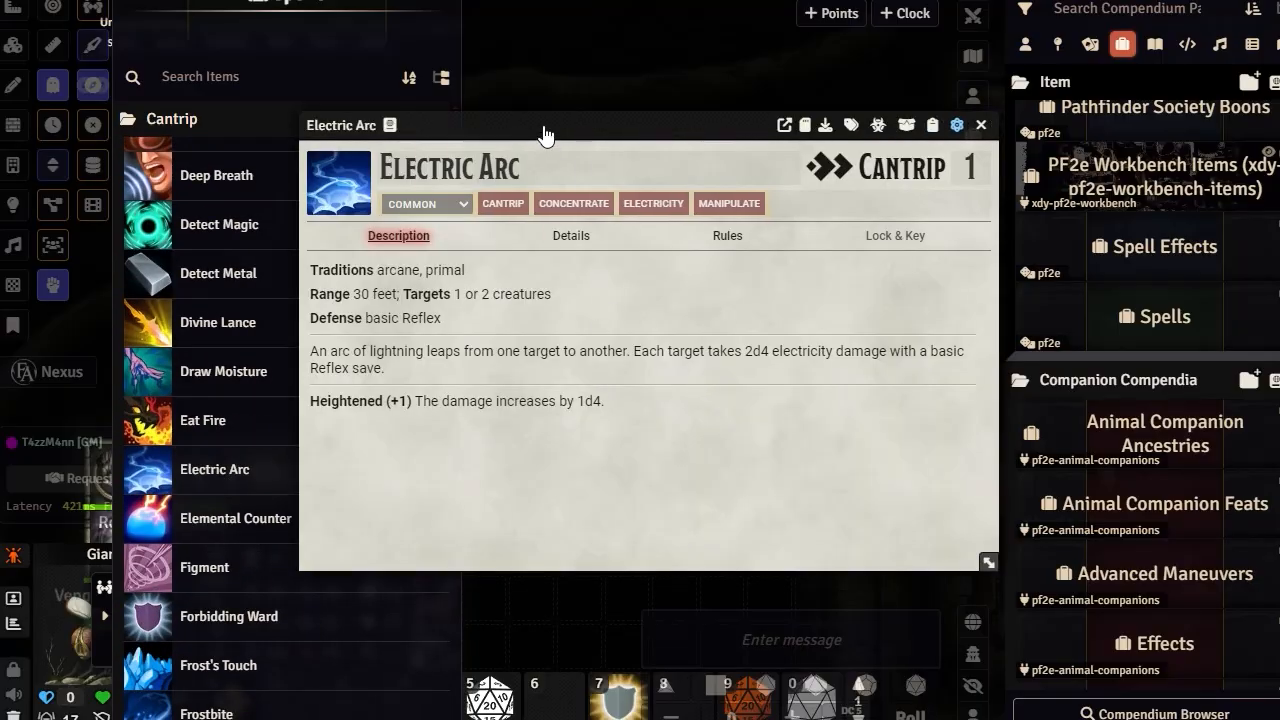
drag(545, 134, 461, 11)
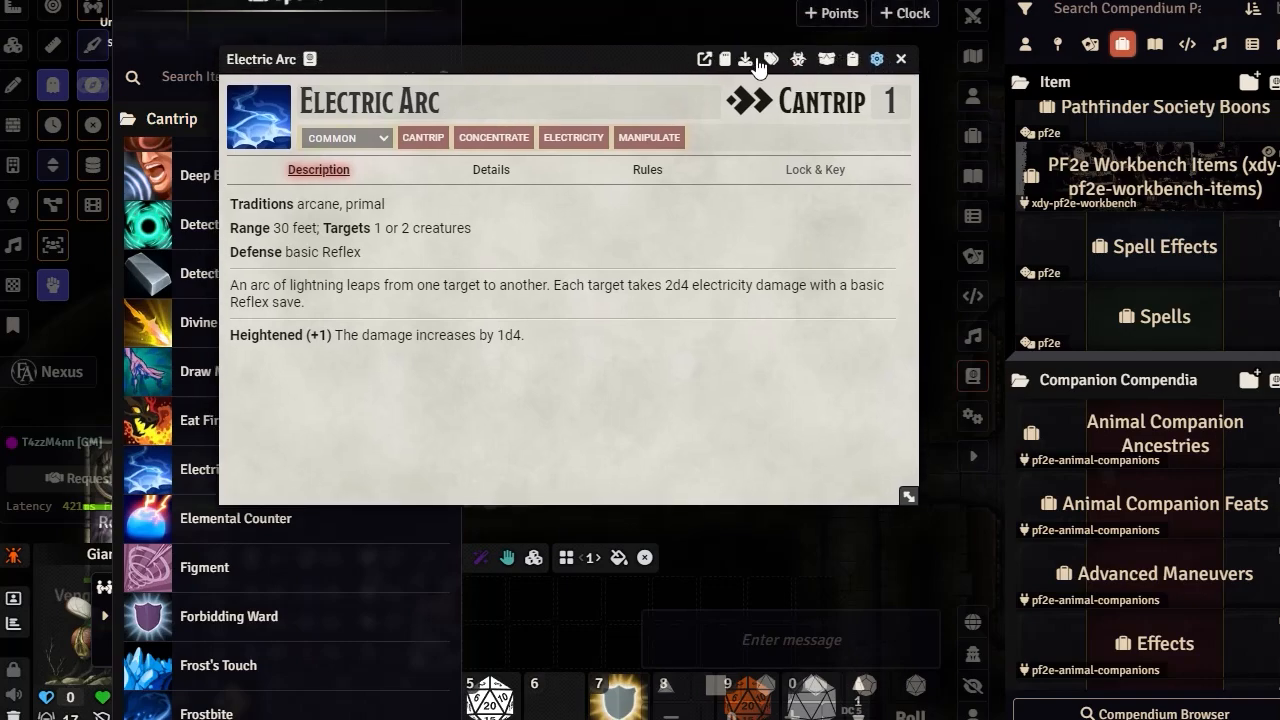
Open Electric Arc's A-A Item Menu and examine its Autorec copy options and the Menu Information on item settings.
click(798, 62)
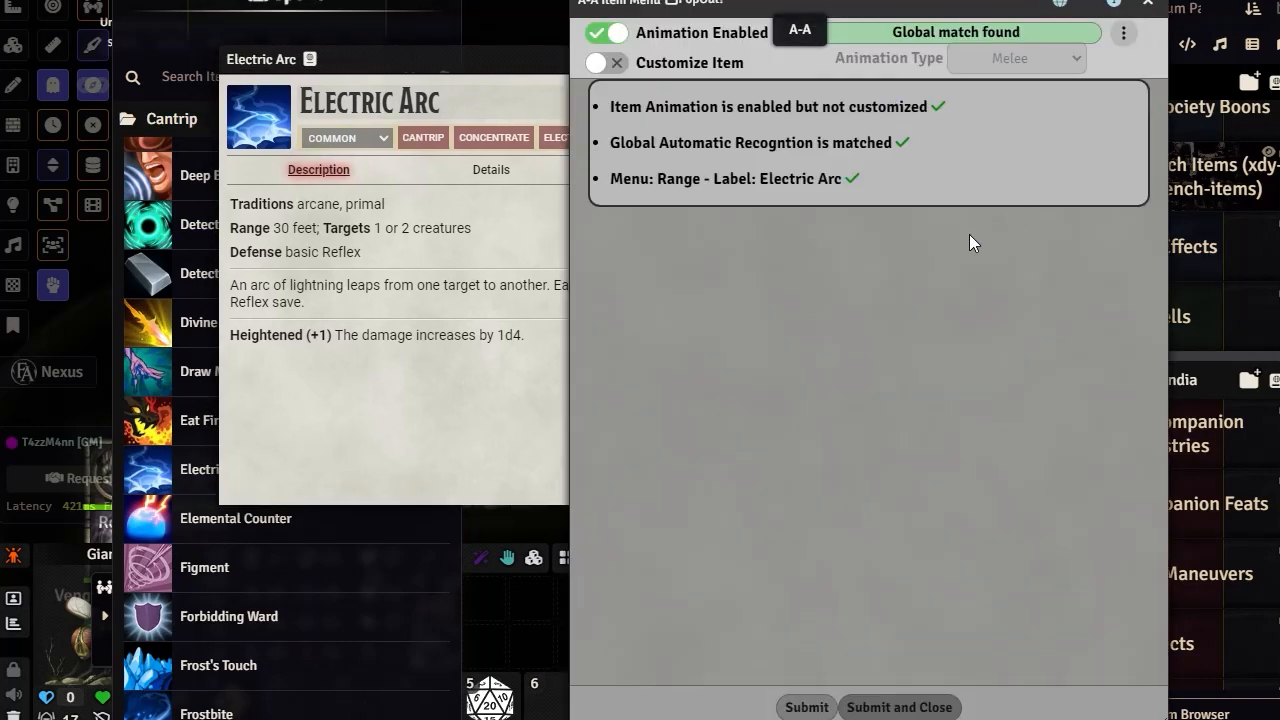
click(1124, 37)
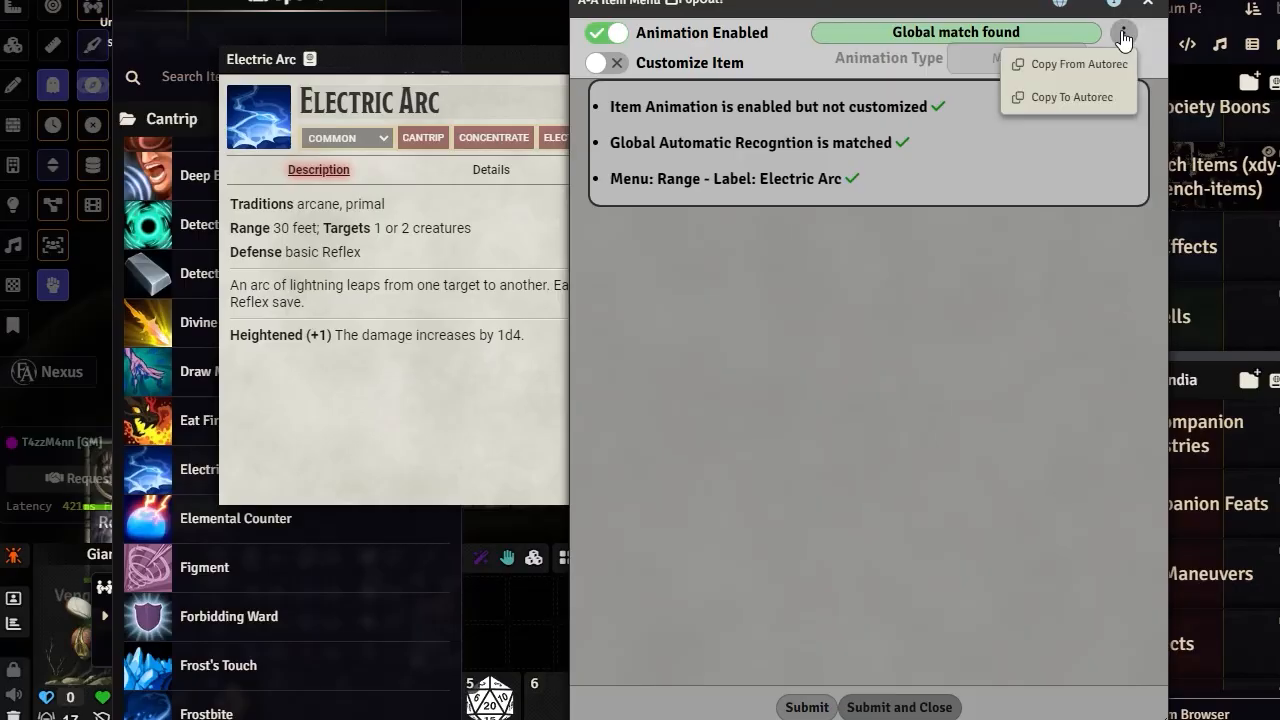
click(1029, 334)
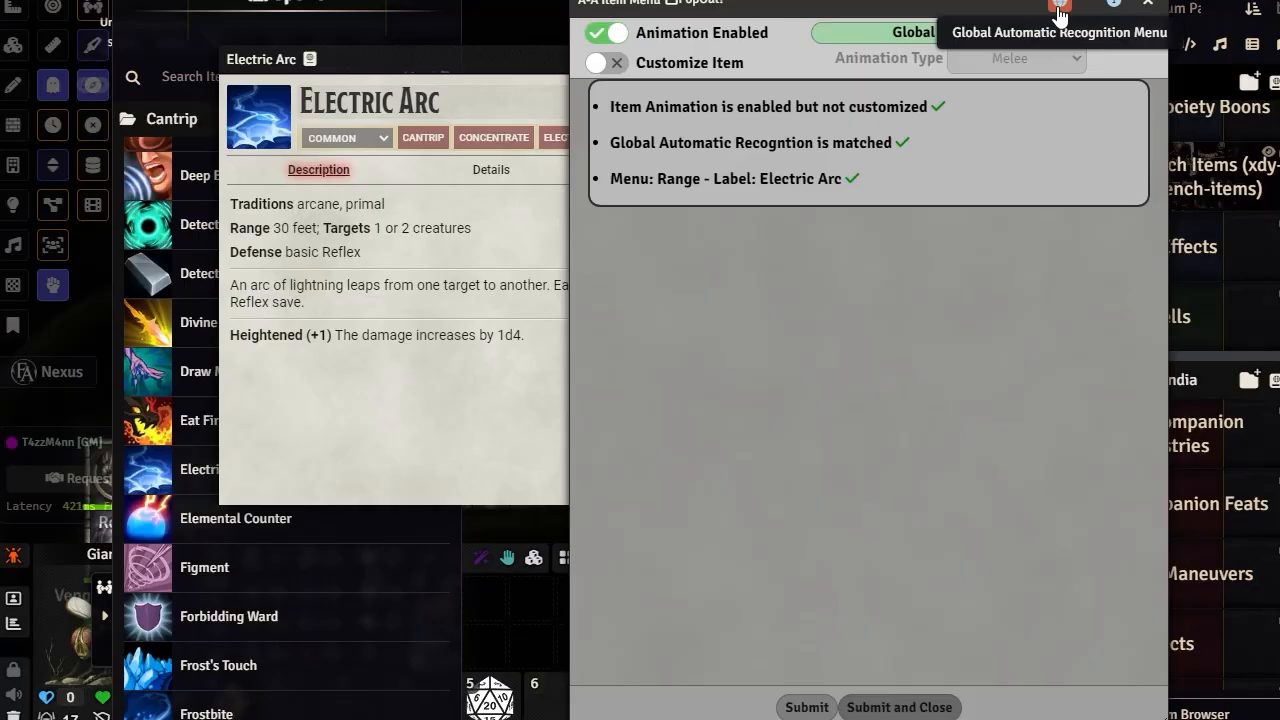
click(1113, 17)
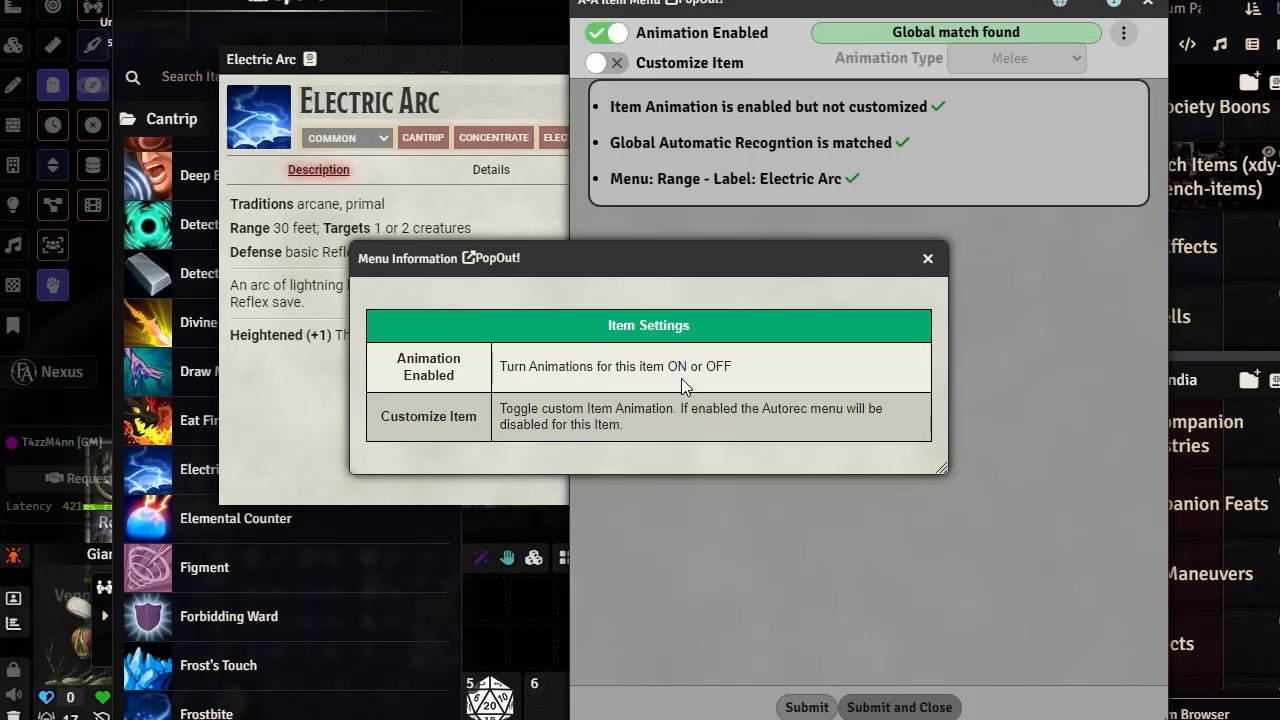
Open the global Automatic Recognition menu, search its Range entries for "ele" and expand the Electric Arc entry.
click(928, 258)
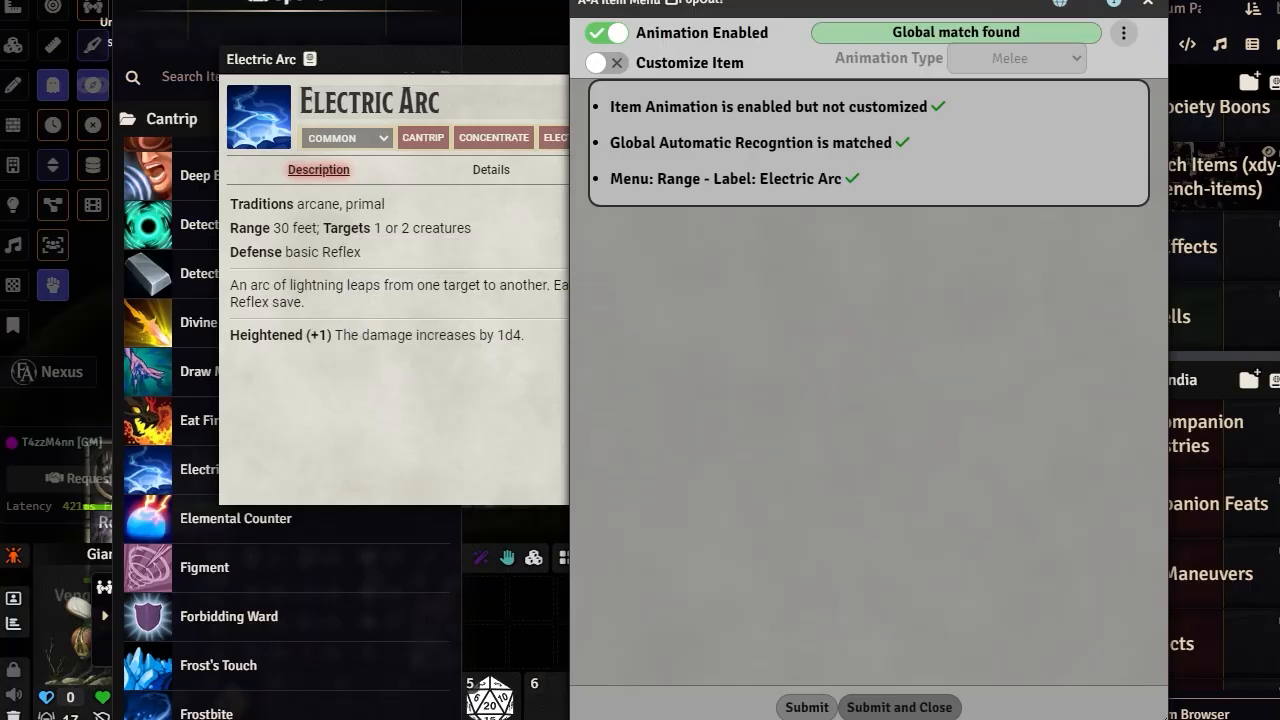
click(1040, 60)
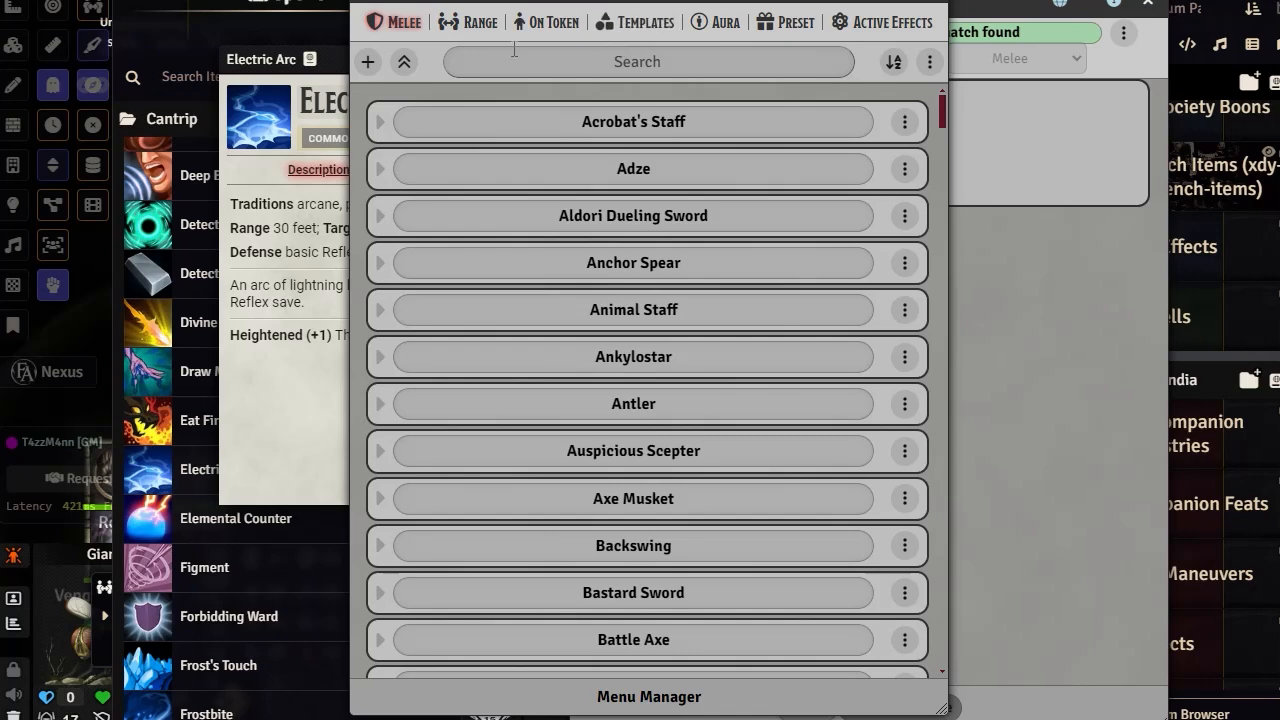
click(462, 22)
click(626, 66)
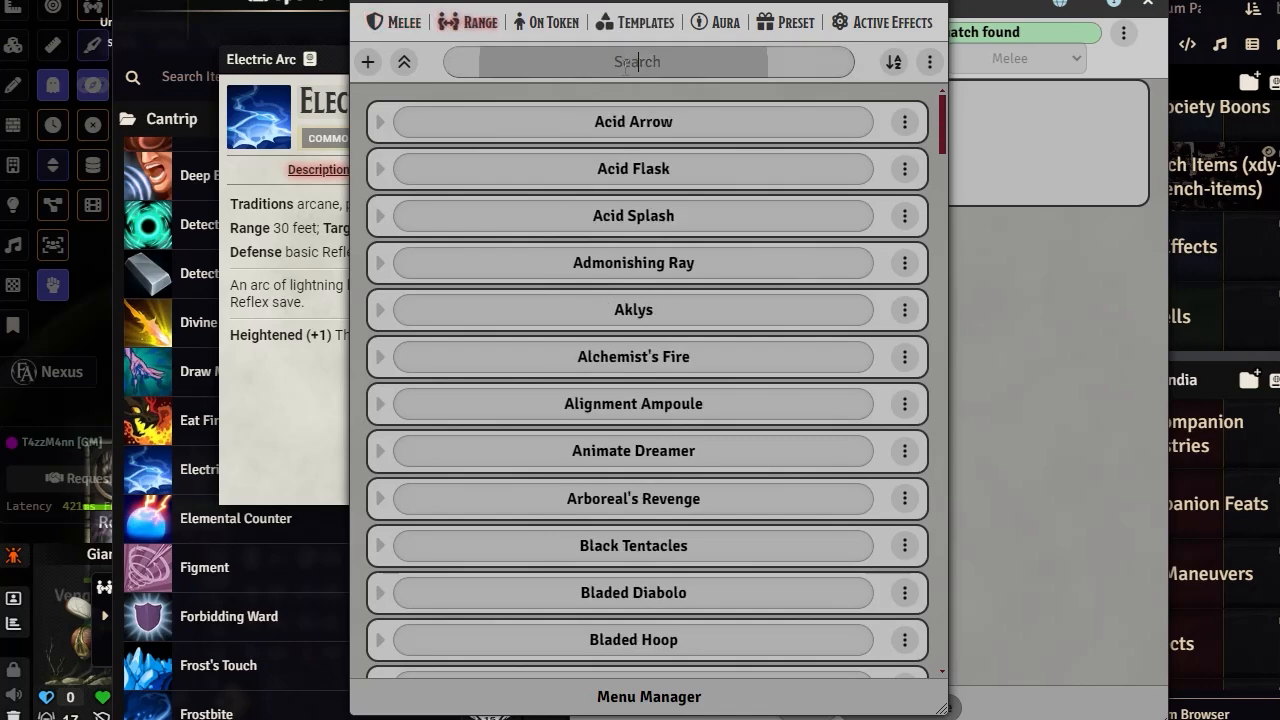
text(ele)
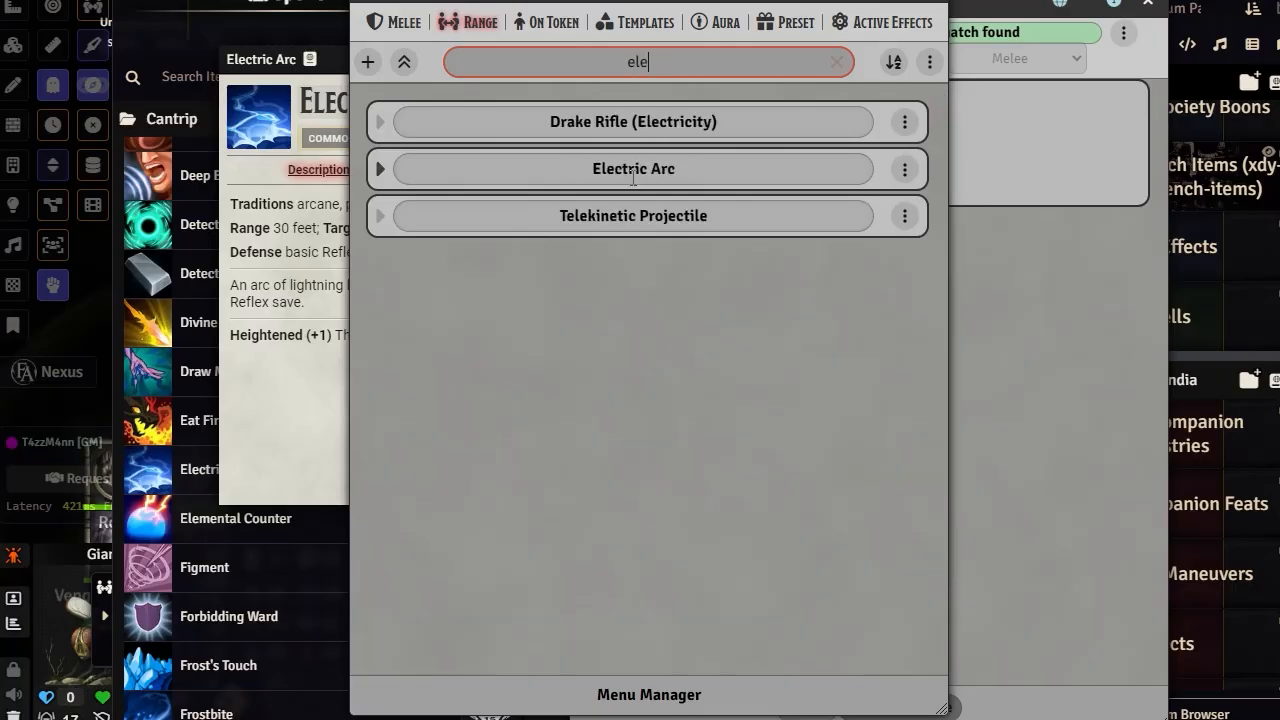
click(633, 172)
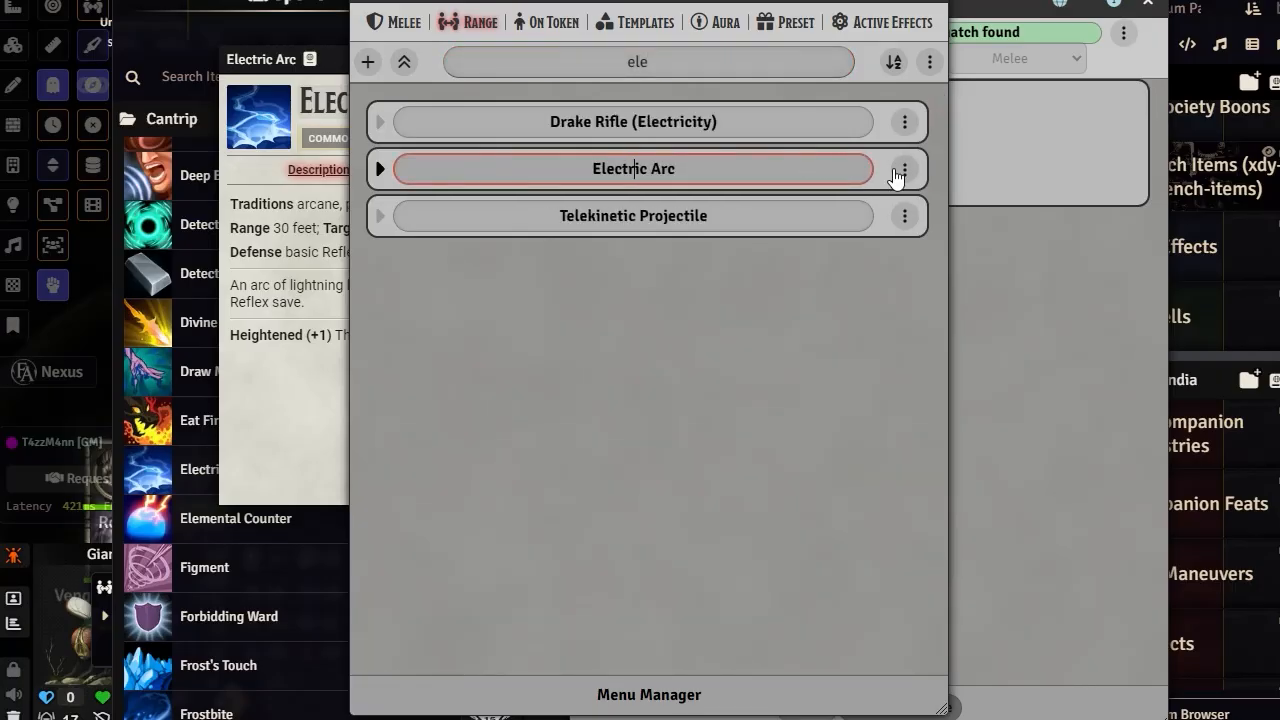
click(380, 170)
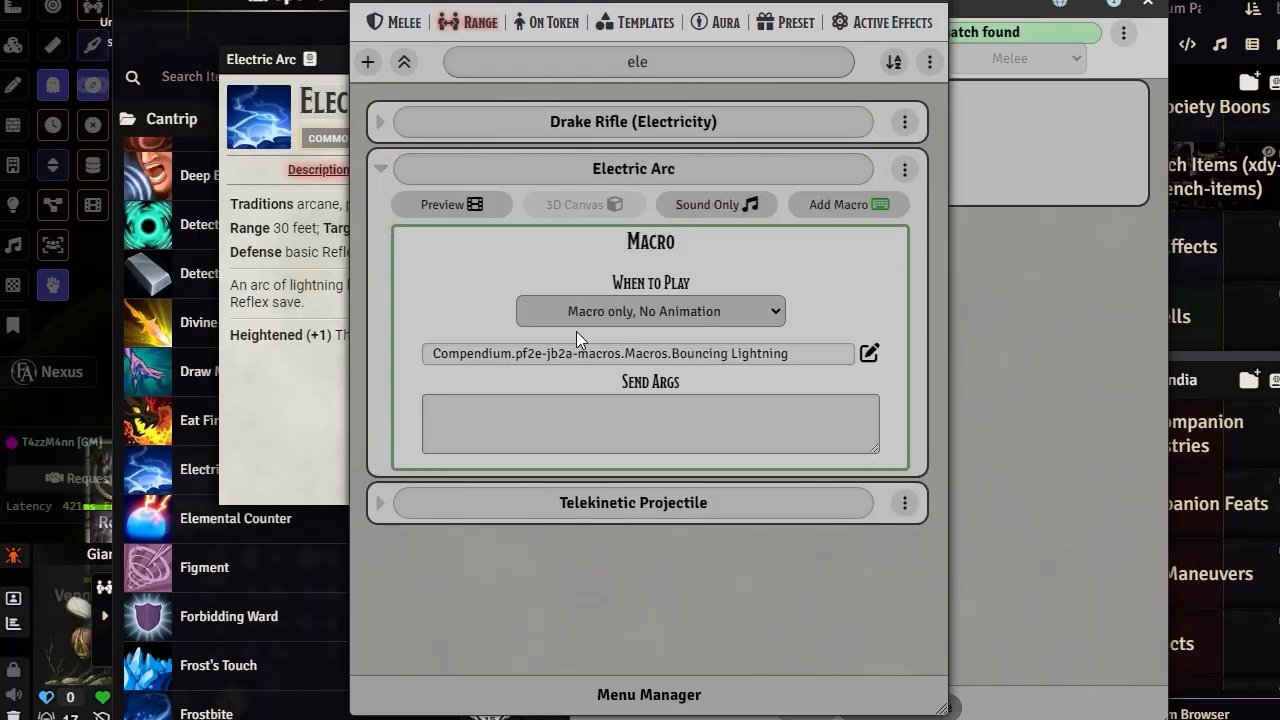
Preview Electric Arc's animation and examine the entry's Advanced Recognition Features.
click(431, 205)
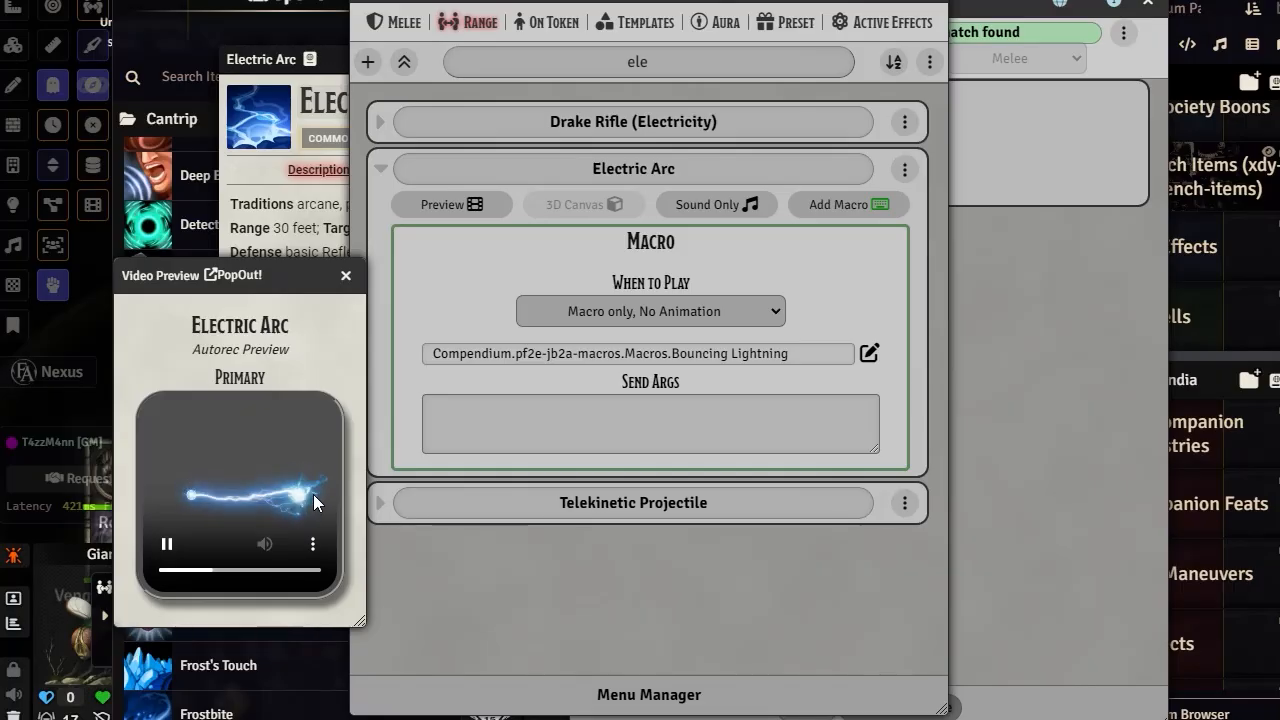
click(346, 275)
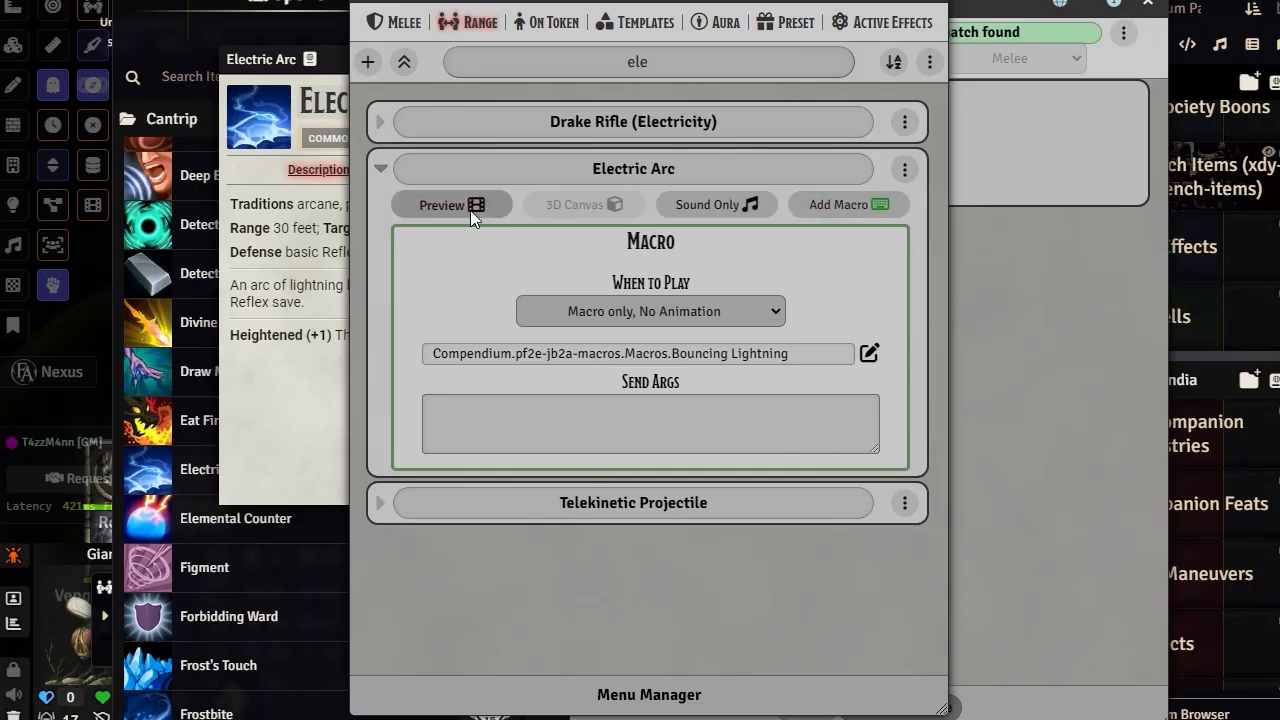
click(905, 170)
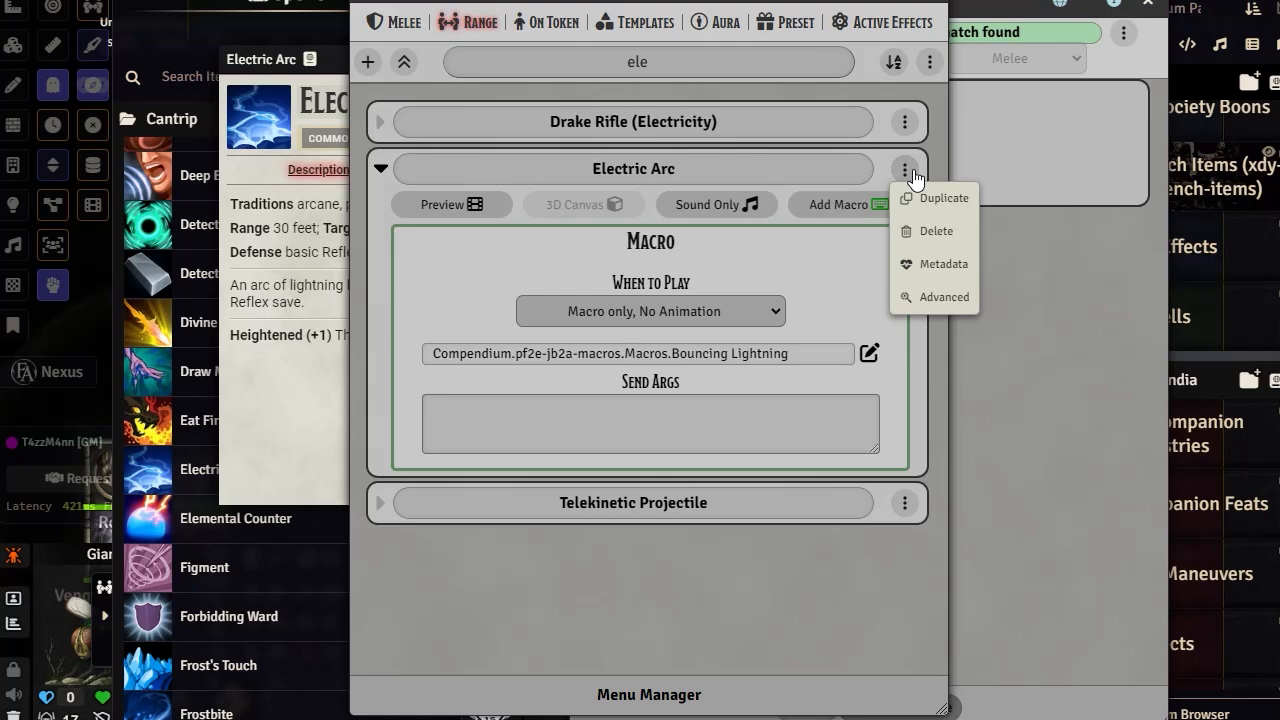
click(938, 299)
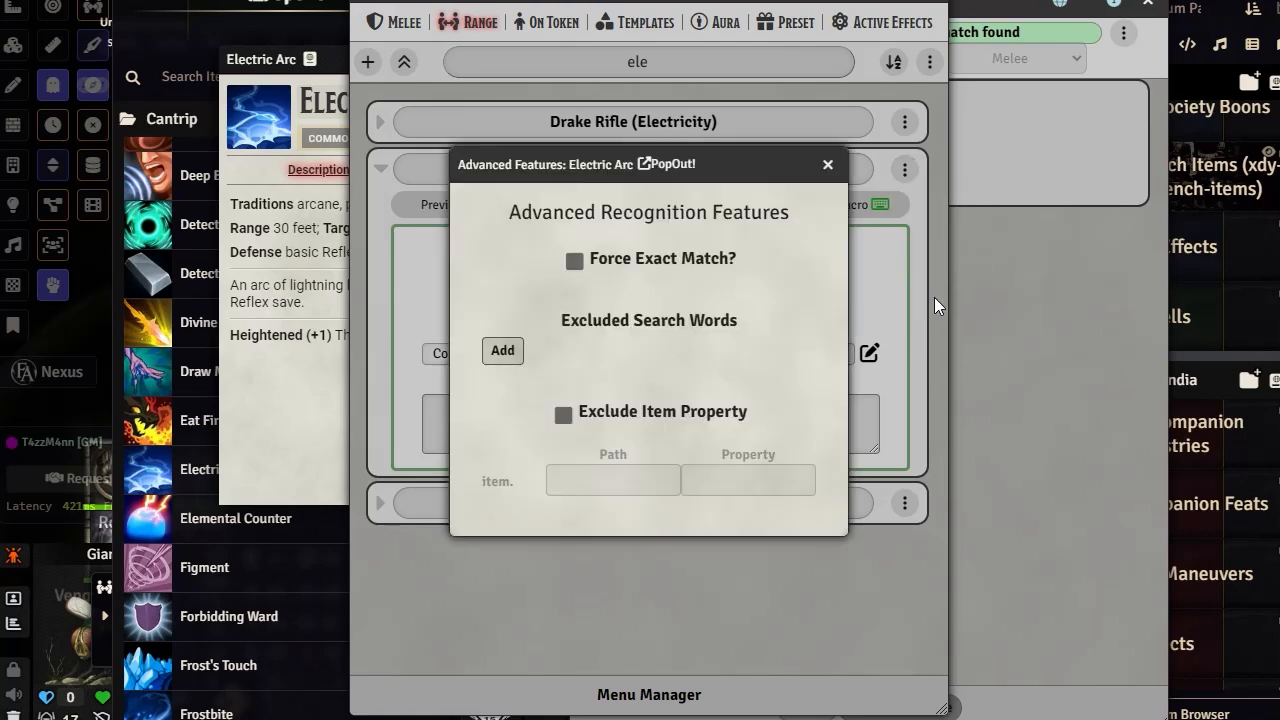
click(828, 165)
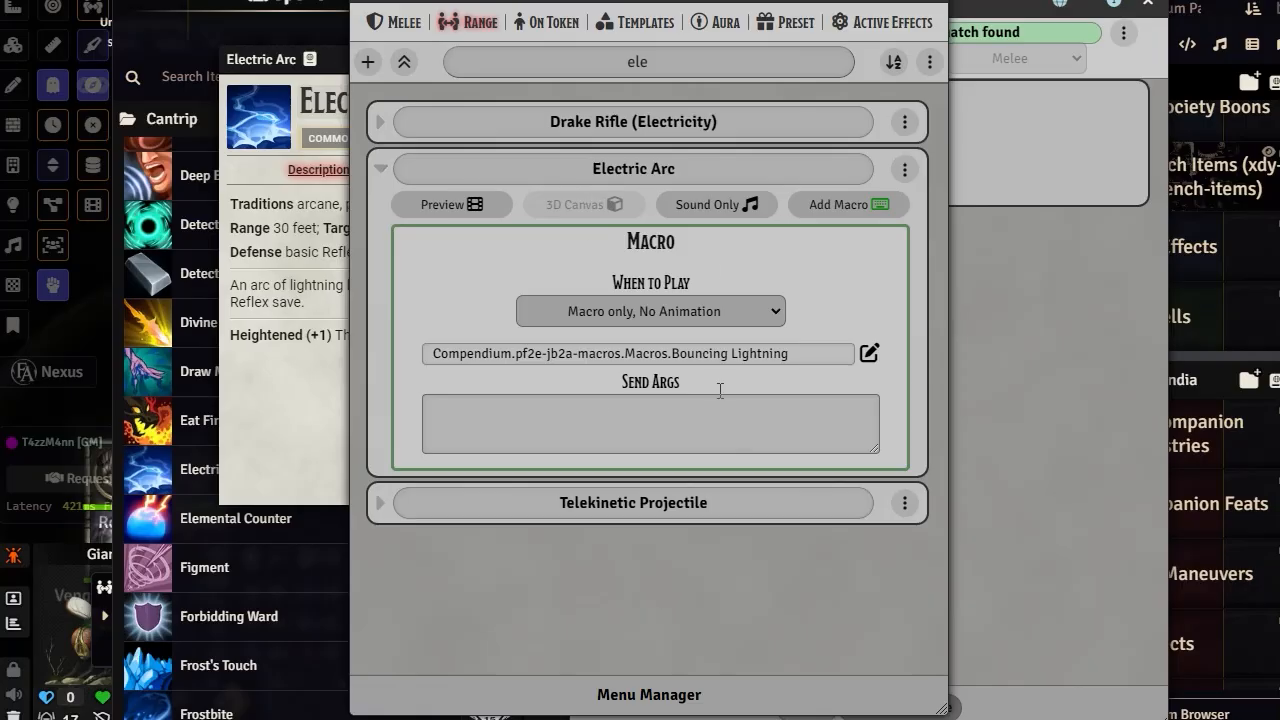
View the Active Effects recognition entries and examine the Menu Manager's restore, merge, overwrite and export options.
click(874, 22)
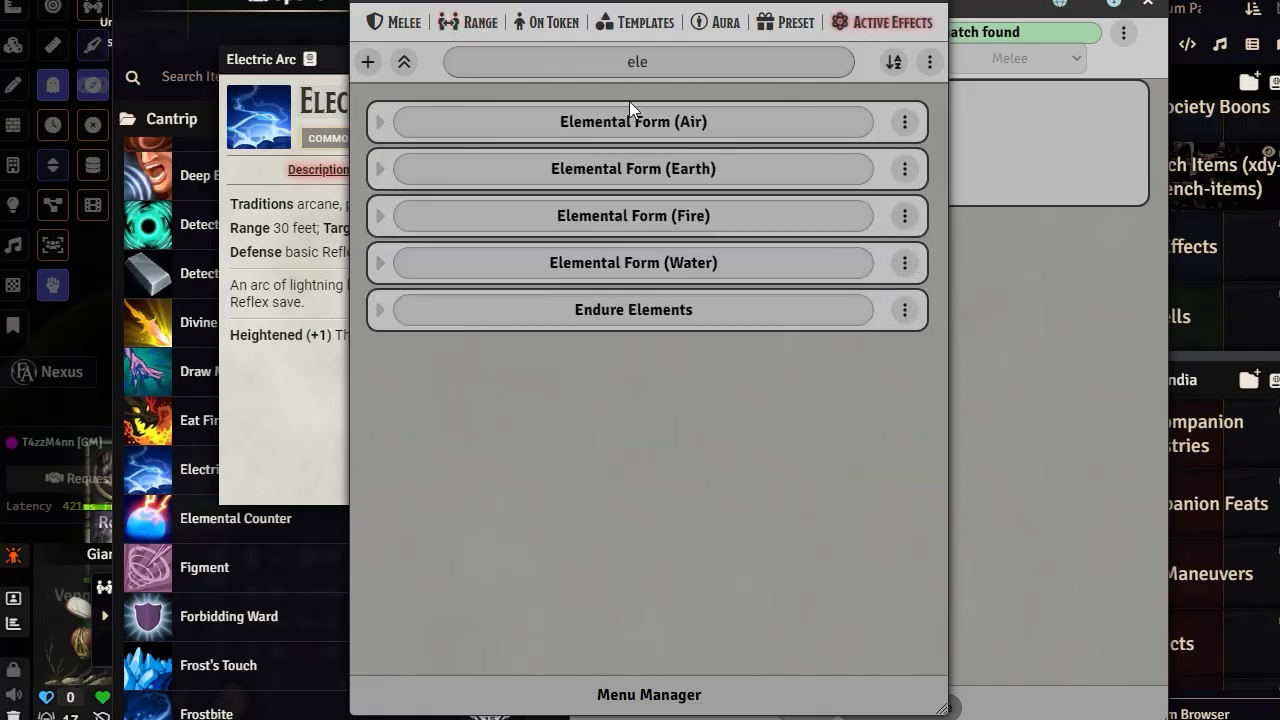
click(652, 694)
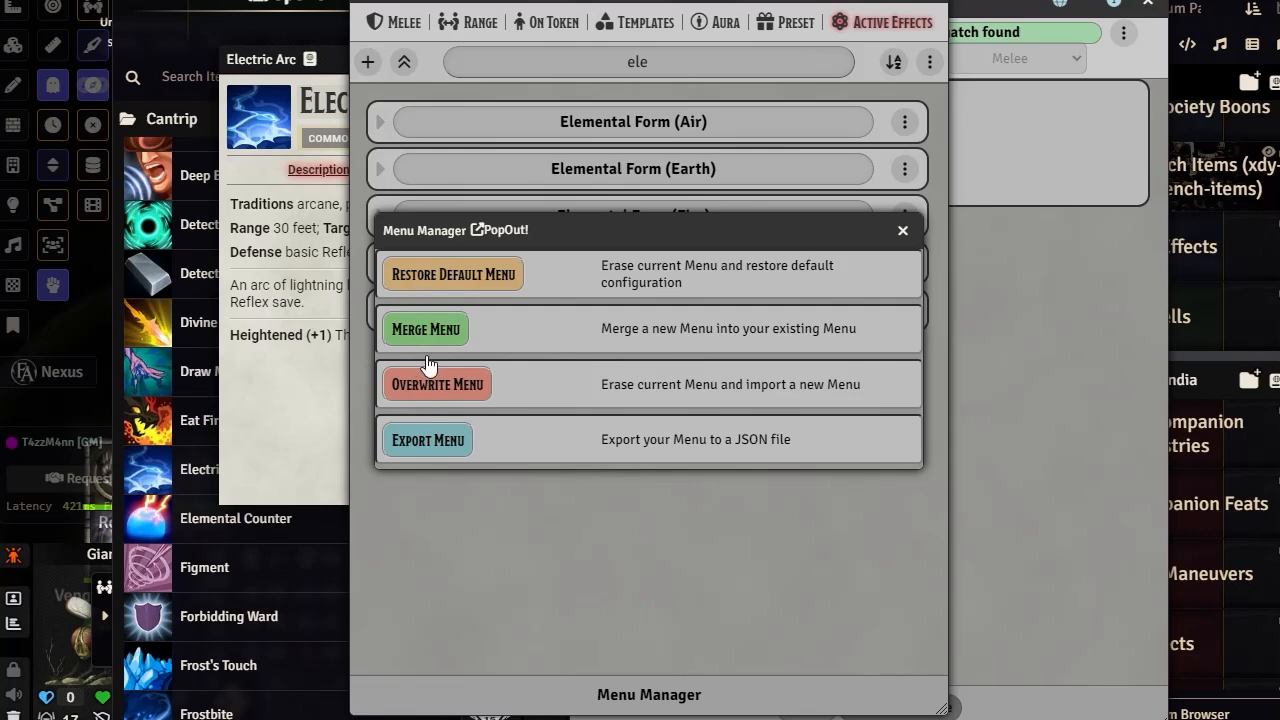
click(900, 233)
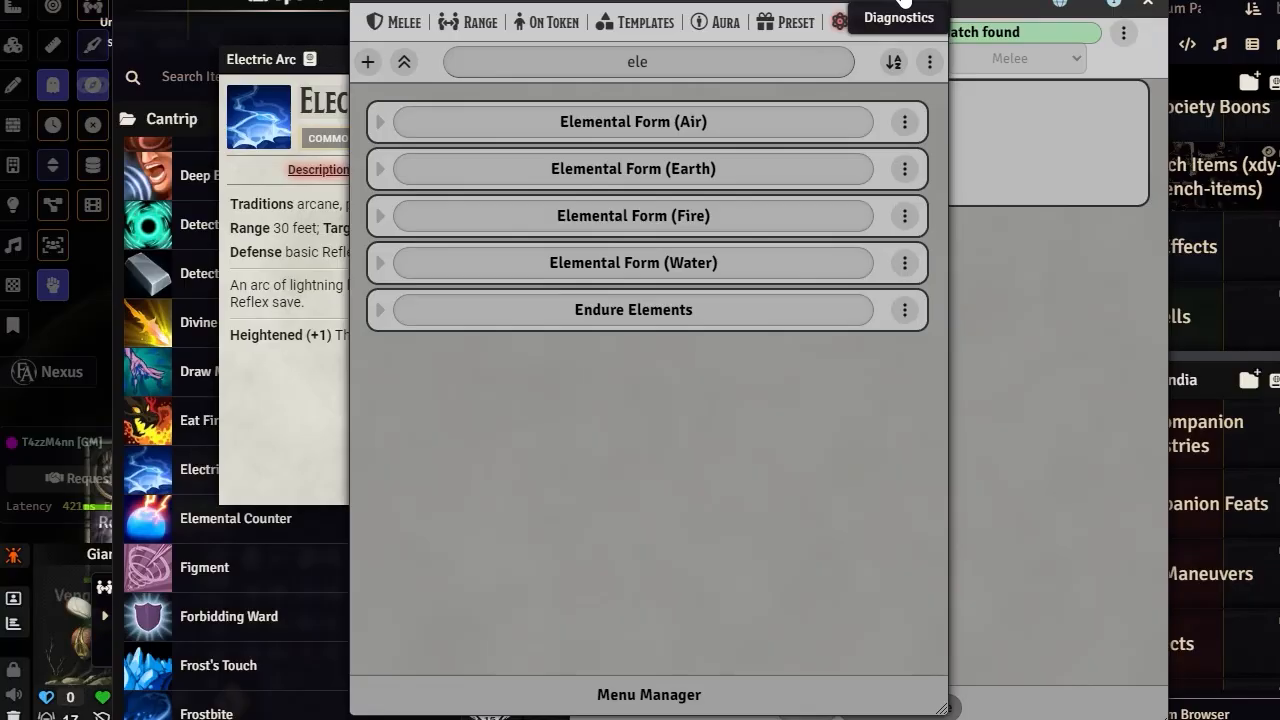
Review the Automatic Recognition menu's Diagnostics and look through its Automated Animations settings.
click(903, 3)
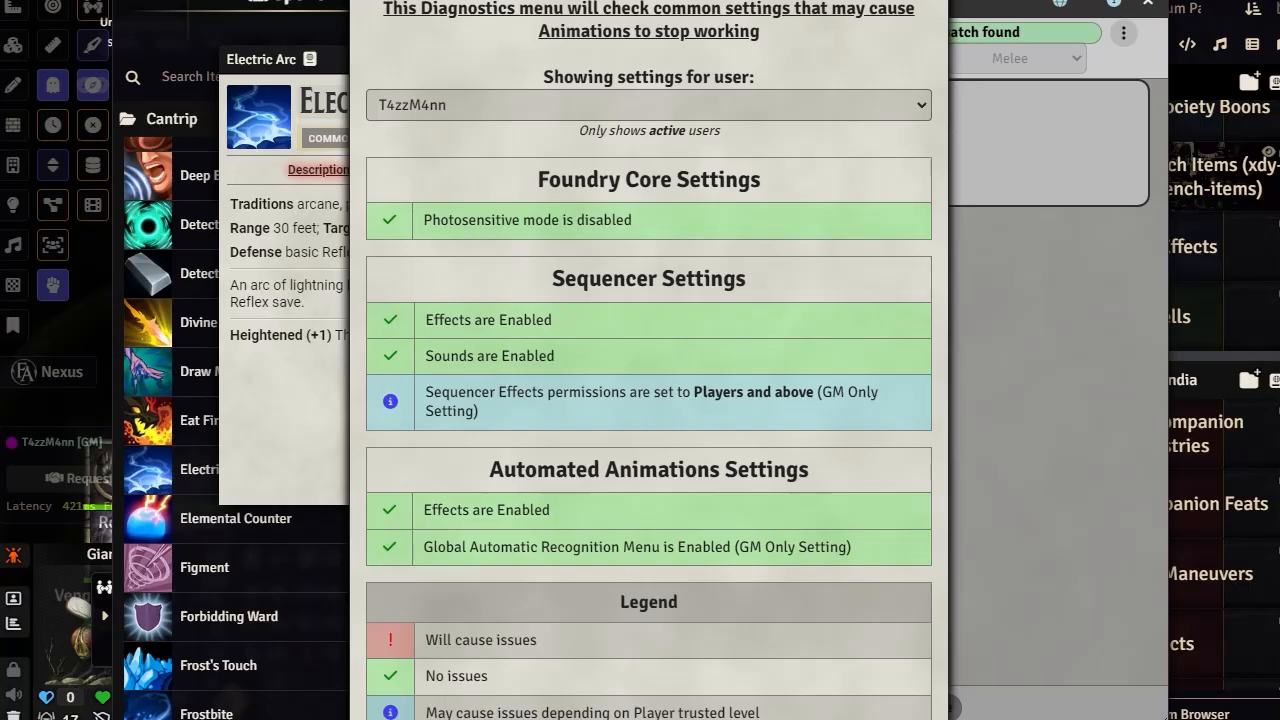
click(926, 1)
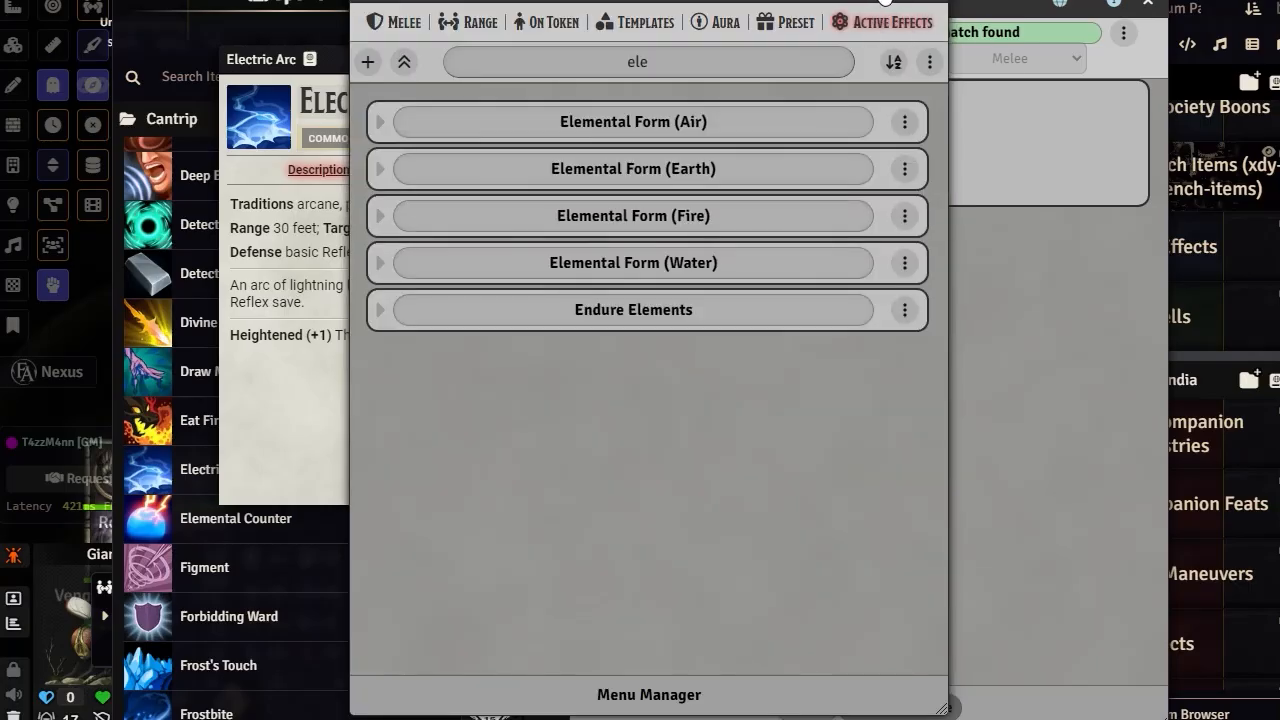
drag(813, 1, 806, 60)
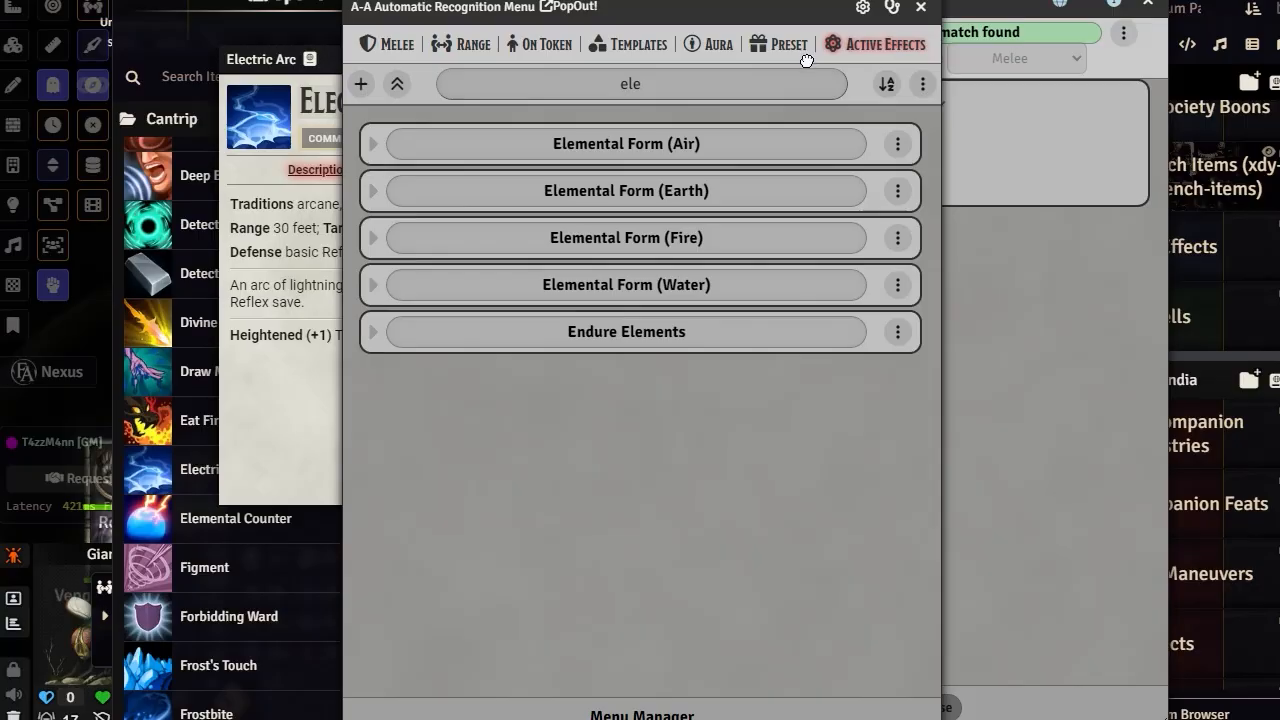
click(862, 12)
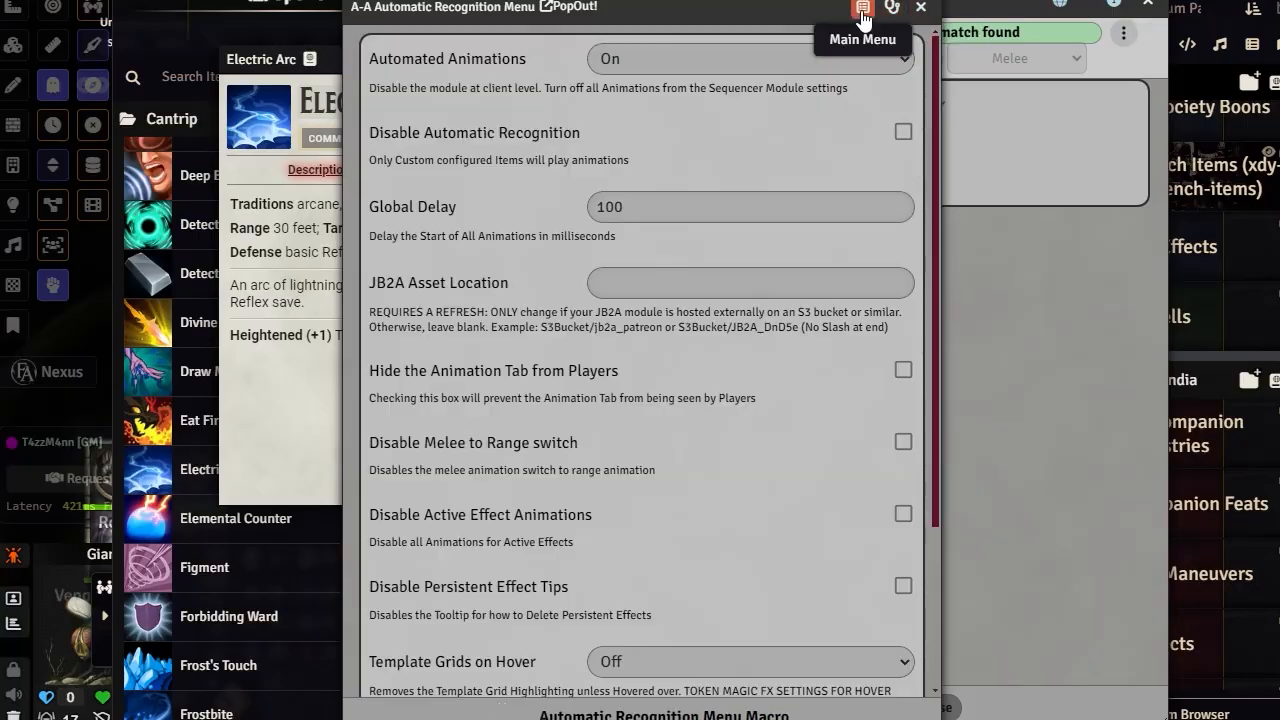
scroll(505, 190, down, 2)
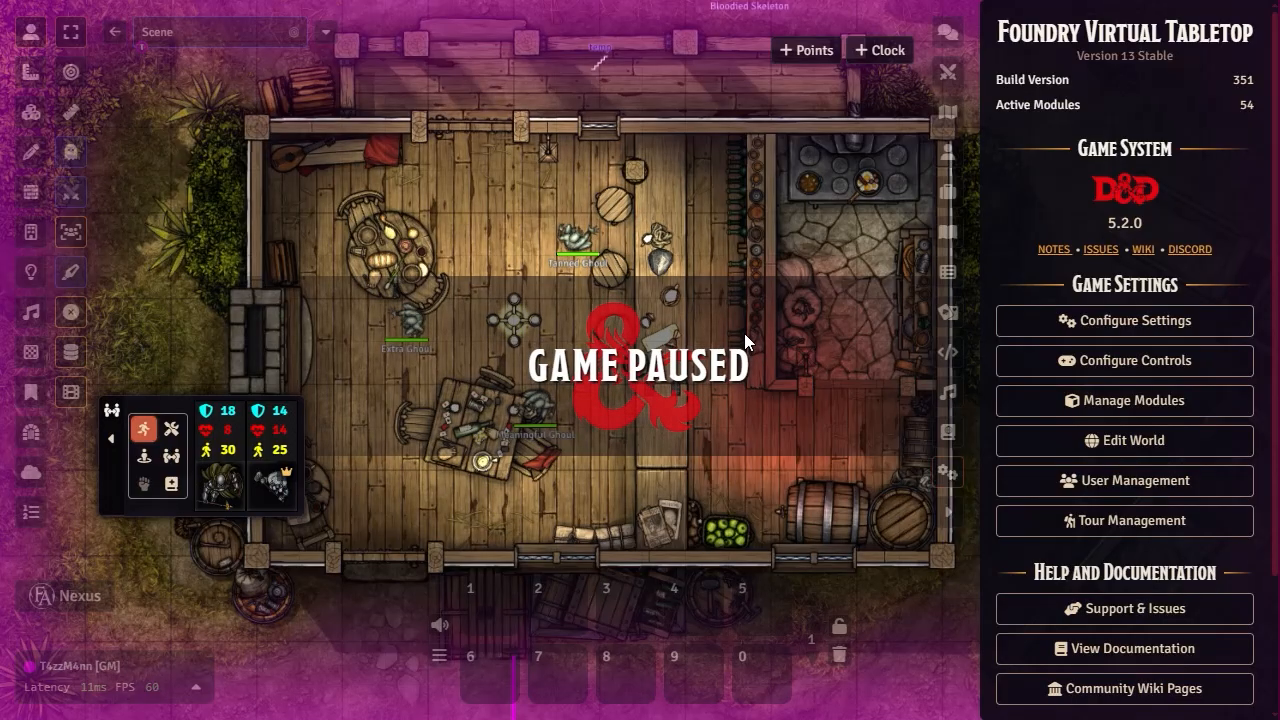
Open the module manager in the D&D 5e world and look through the installed modules for the animation-related ones.
click(997, 404)
scroll(450, 200, down, 3)
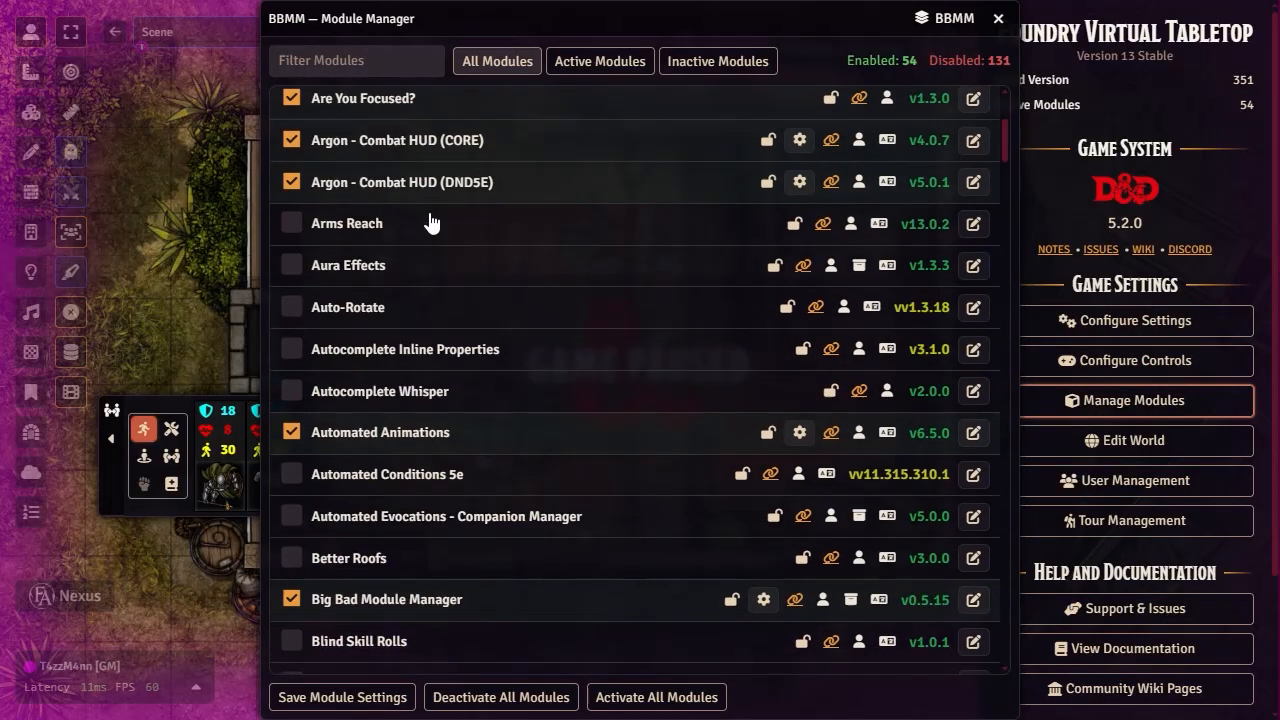
scroll(362, 245, down, 2)
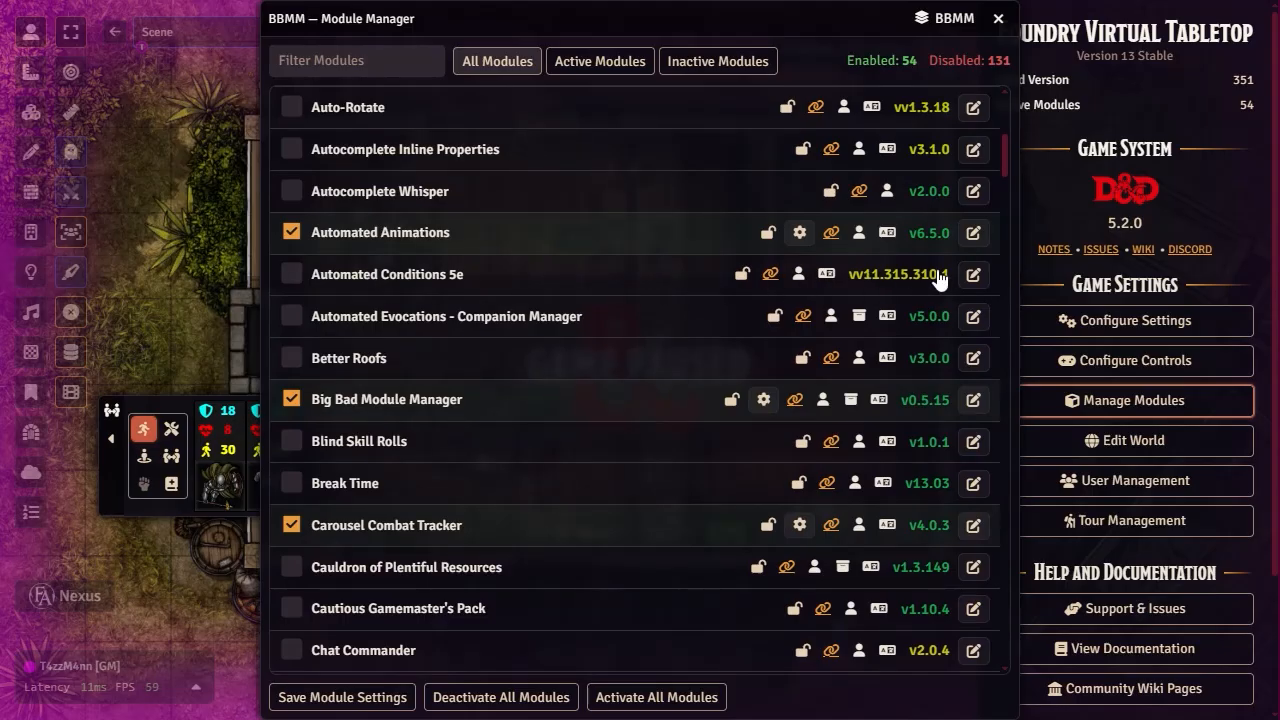
scroll(586, 309, down, 3)
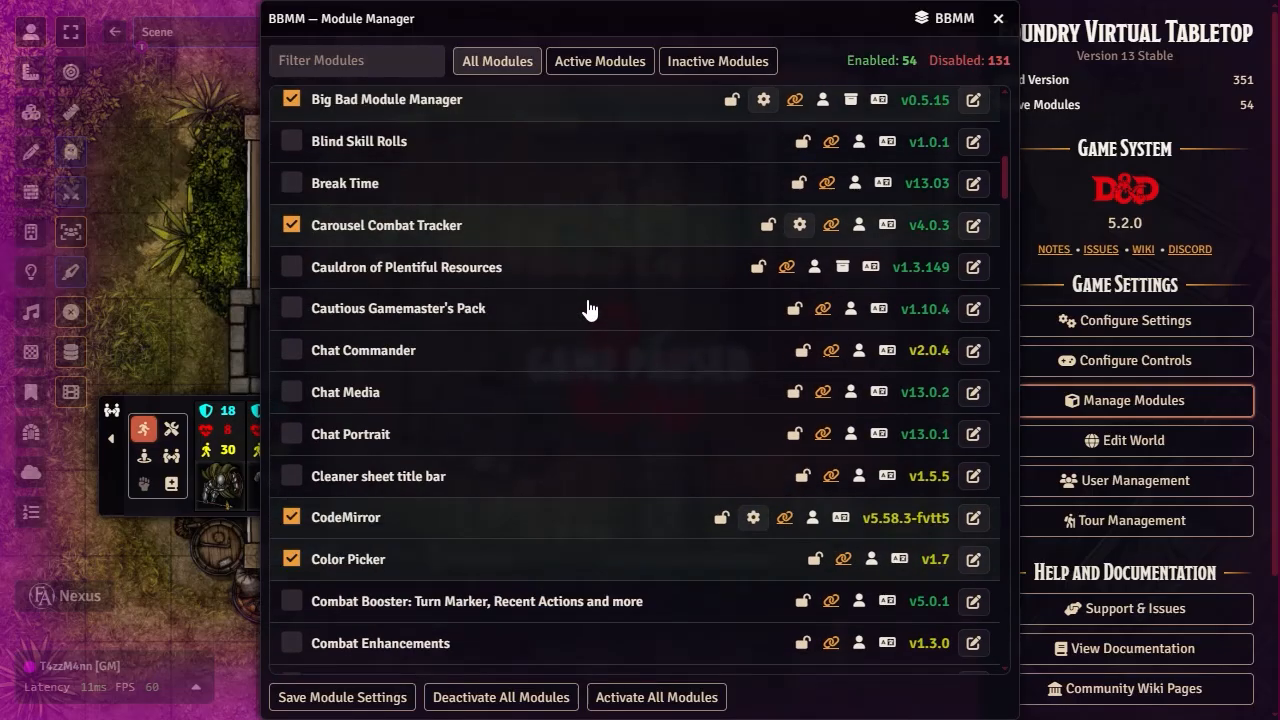
scroll(460, 345, down, 6)
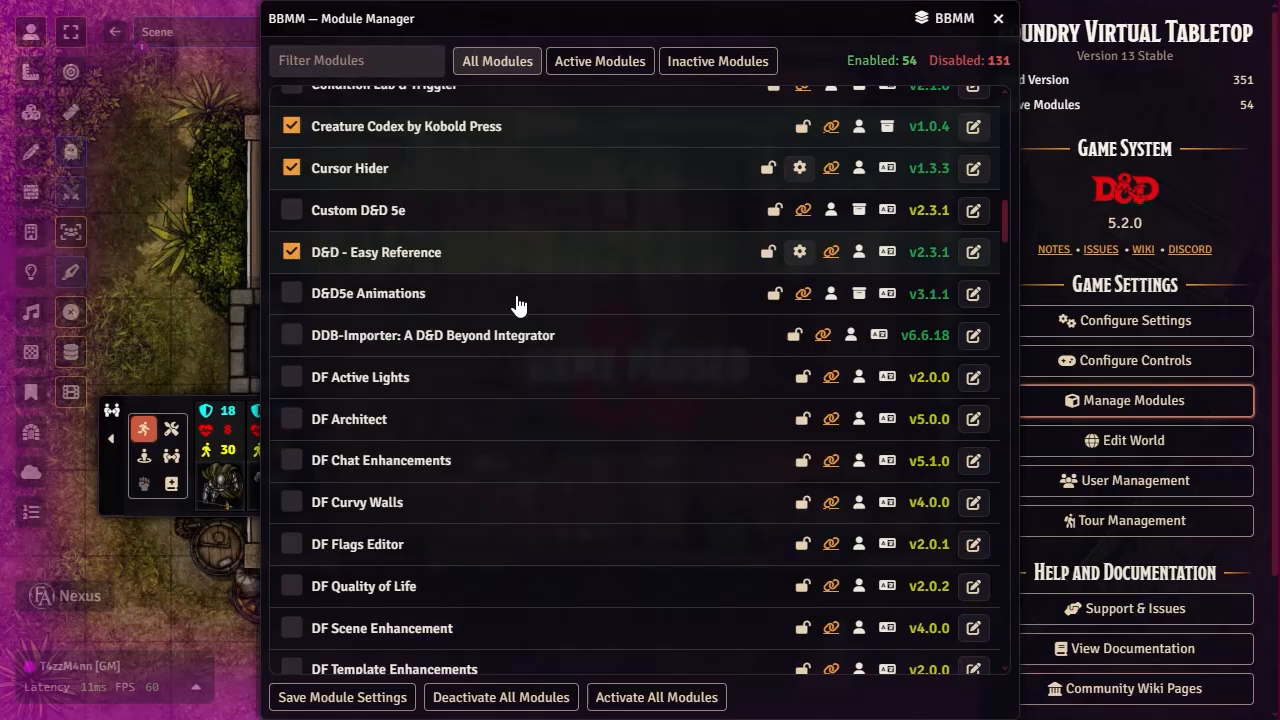
scroll(518, 296, down, 2)
scroll(545, 272, down, 14)
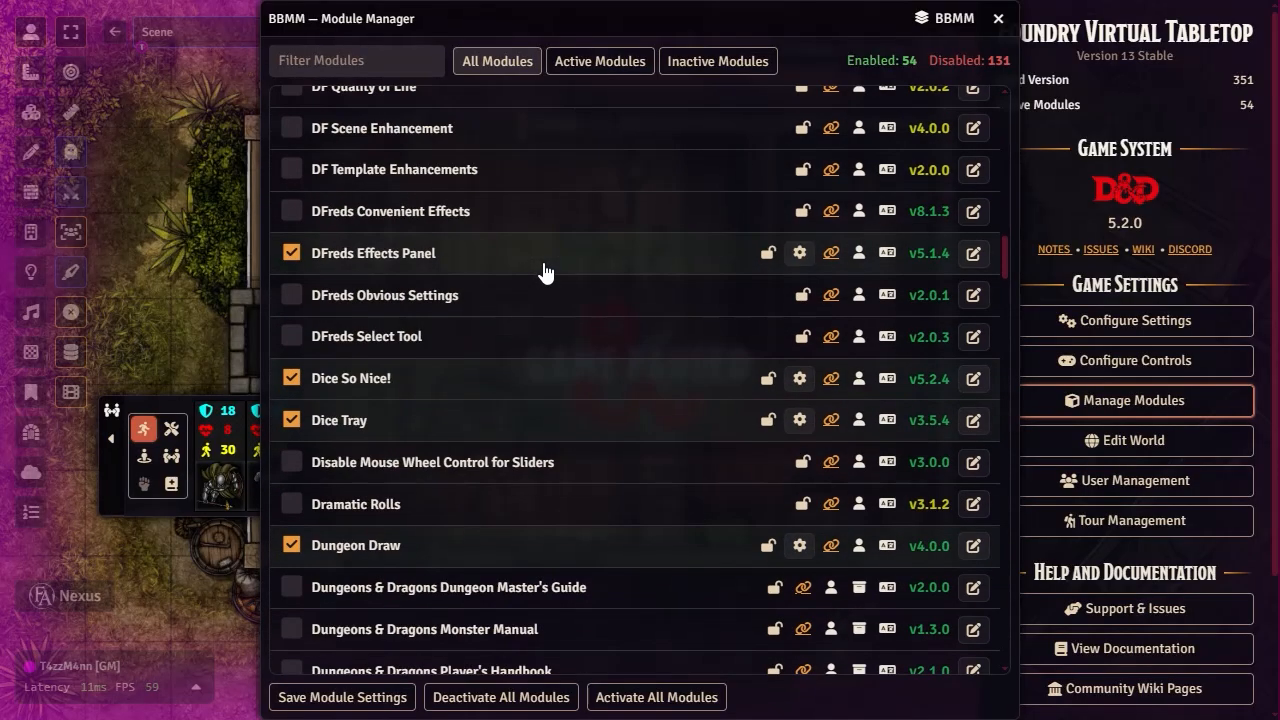
scroll(545, 272, down, 9)
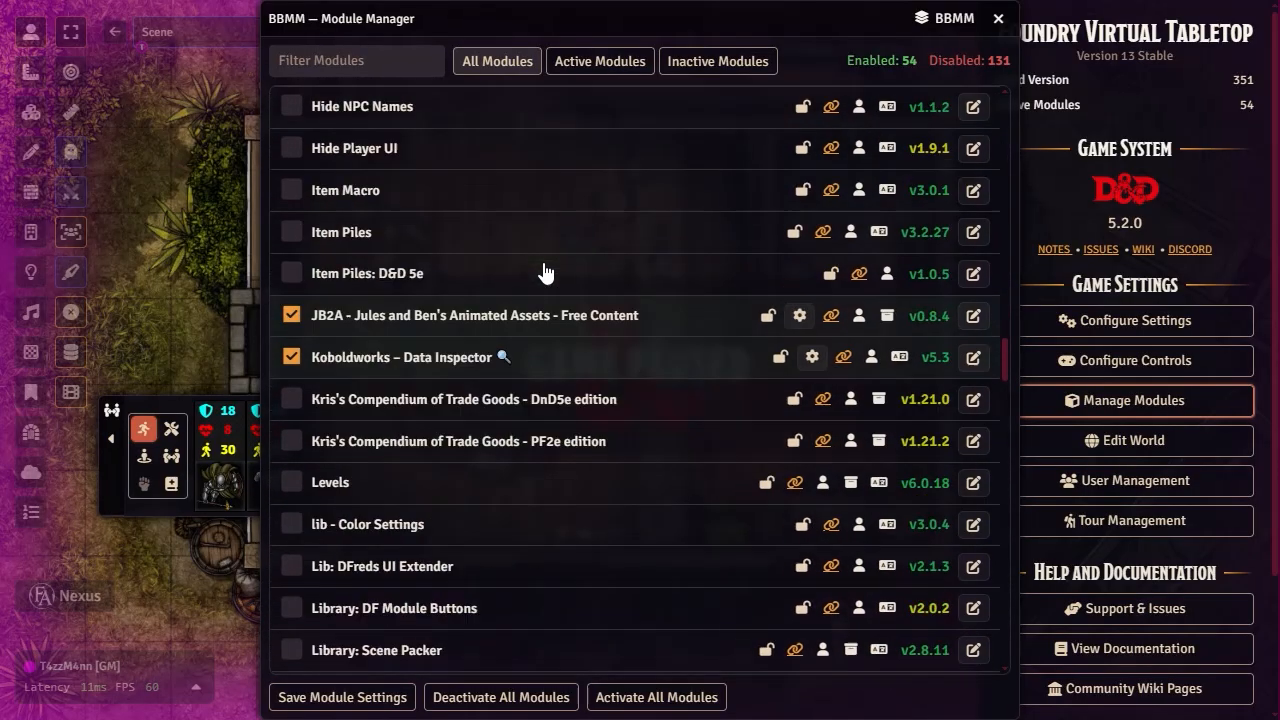
scroll(545, 272, down, 10)
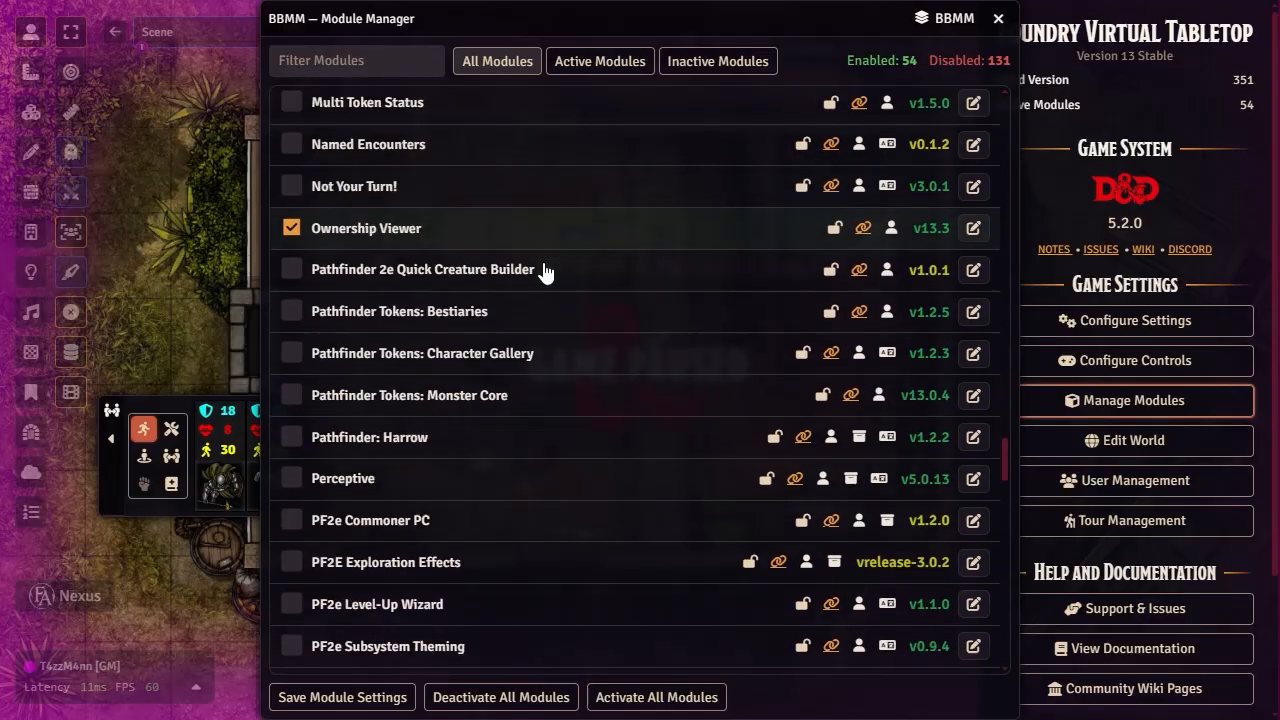
Filter the modules by "5e" and open the GitHub page of the D&D5e Animations module.
click(345, 62)
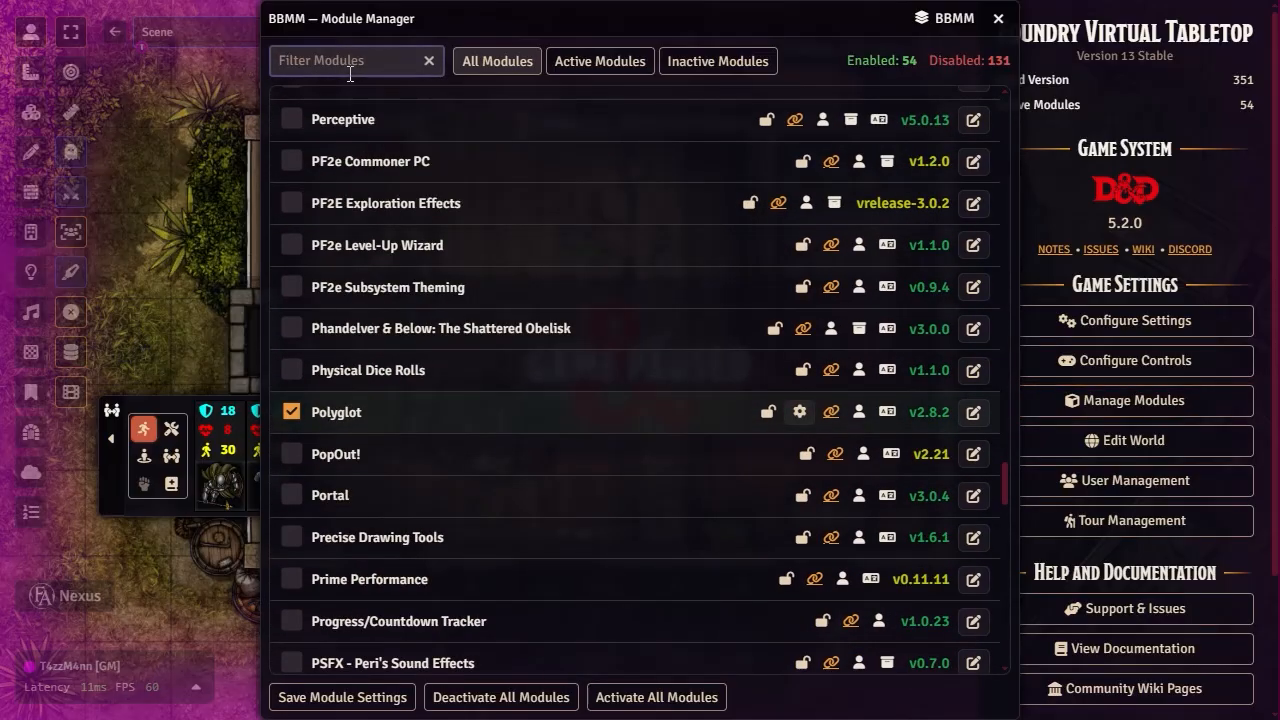
text(5e)
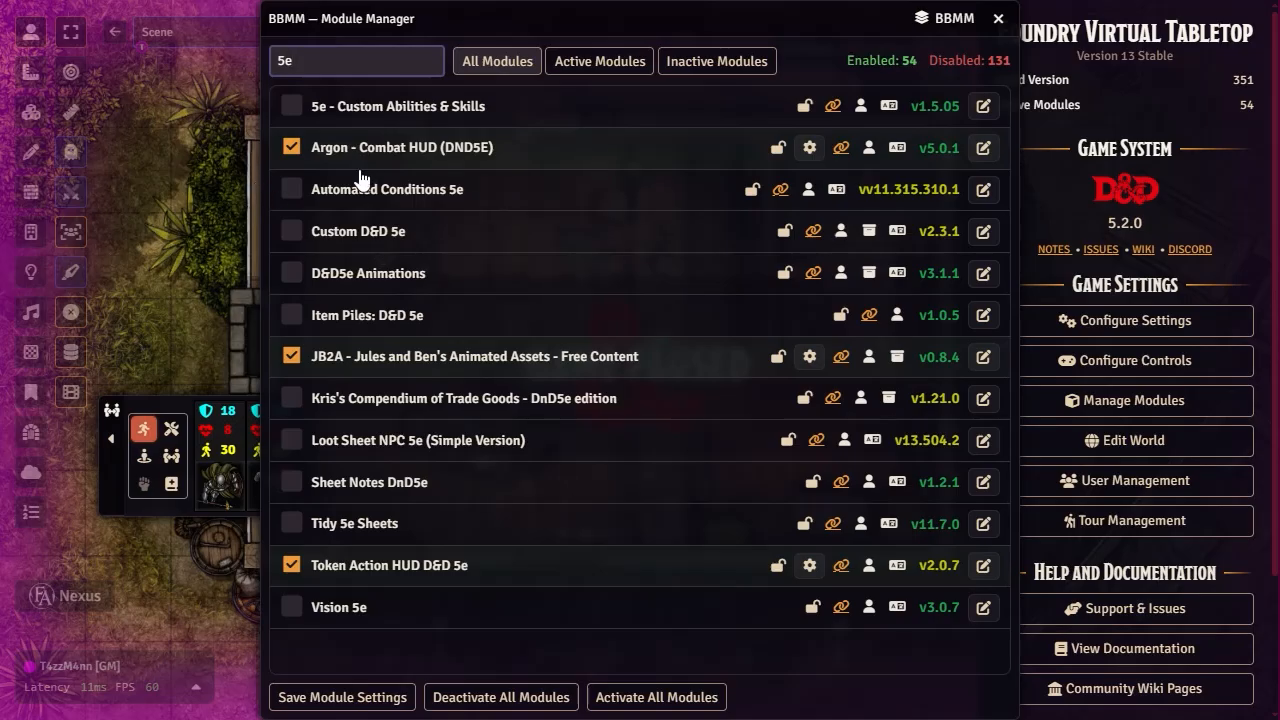
click(800, 281)
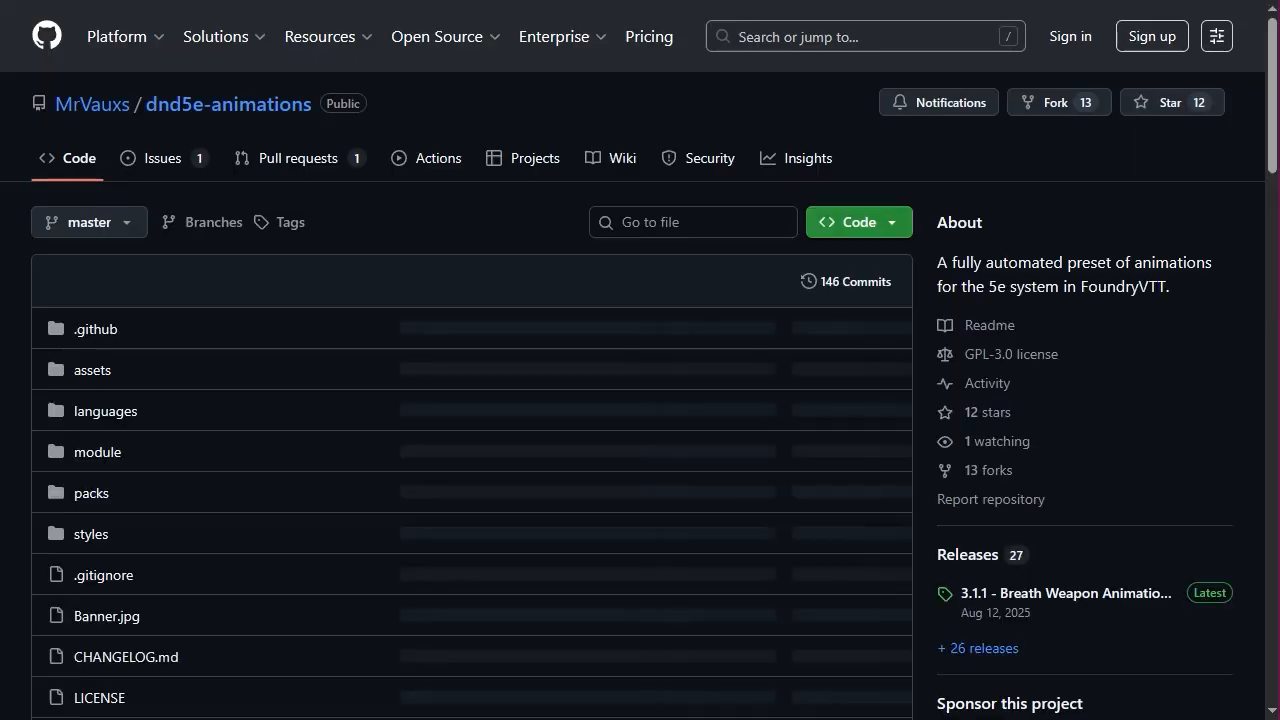
Read the D&D5e Animations README, examining its overview, installation requirements, sound-effect notes and credits.
scroll(456, 409, down, 10)
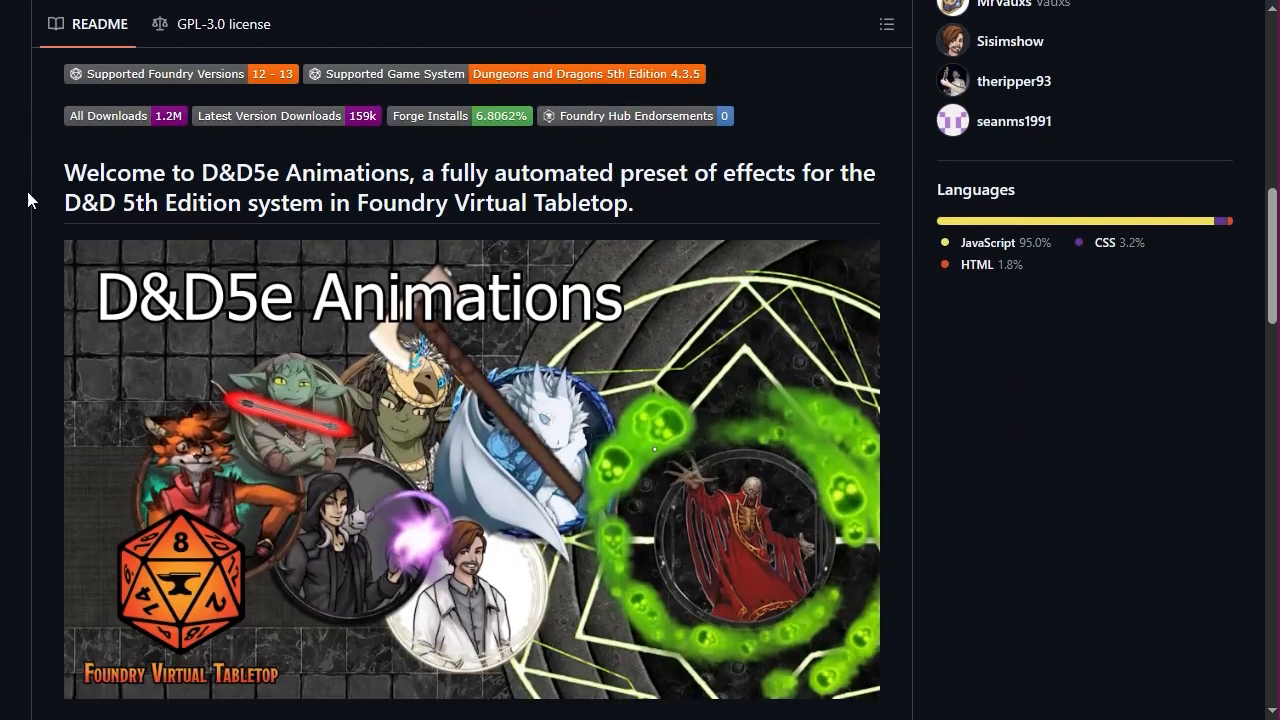
scroll(32, 277, down, 3)
scroll(32, 277, up, 3)
scroll(32, 277, down, 1)
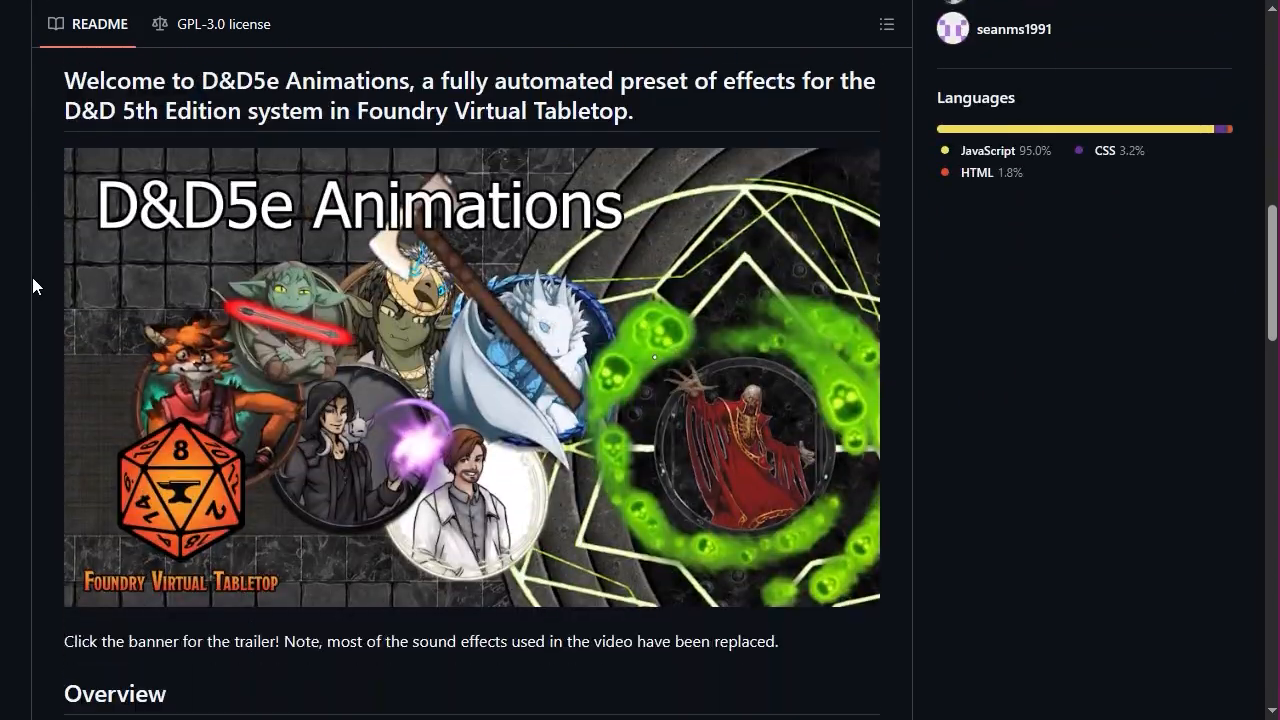
scroll(32, 277, down, 13)
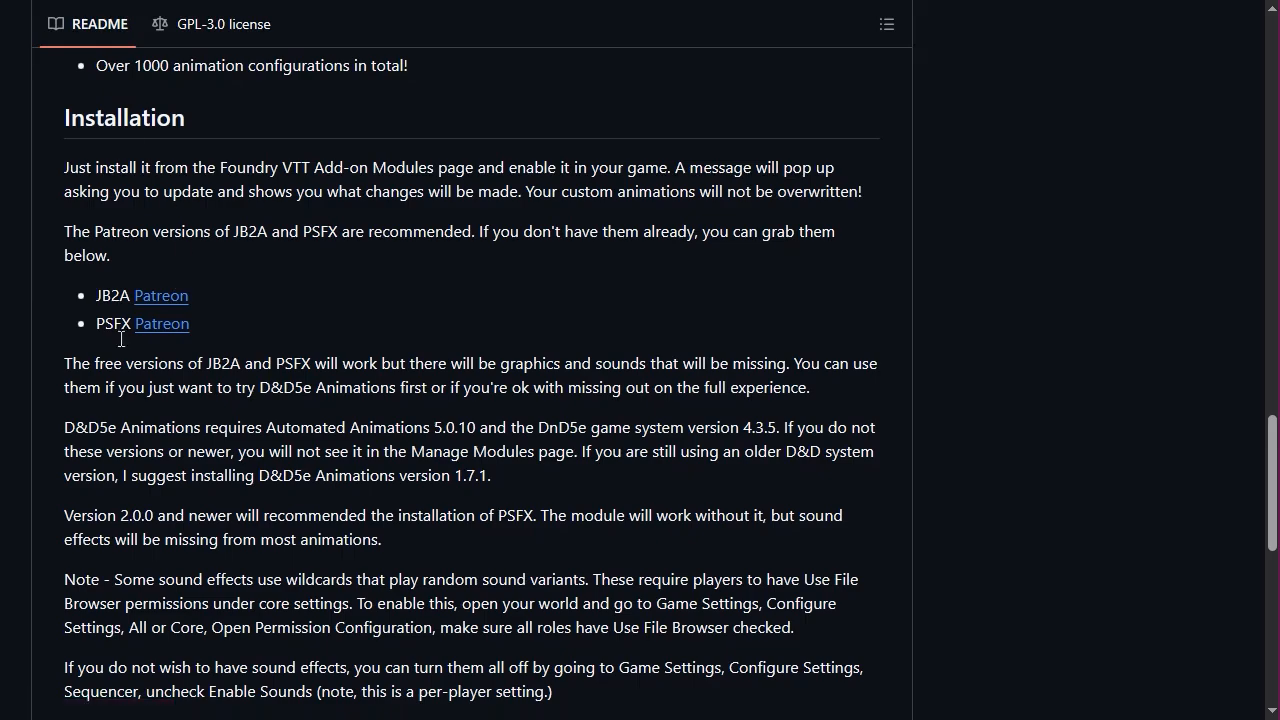
scroll(210, 285, down, 7)
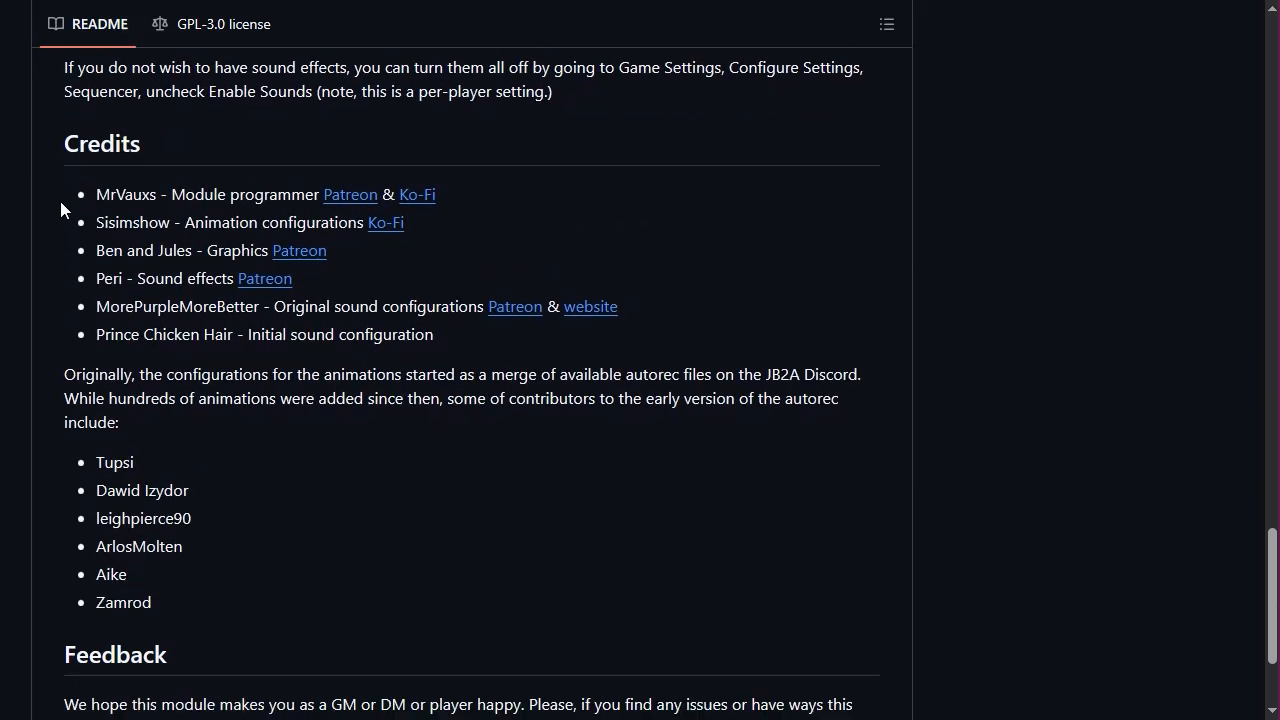
scroll(84, 270, down, 2)
scroll(280, 337, up, 3)
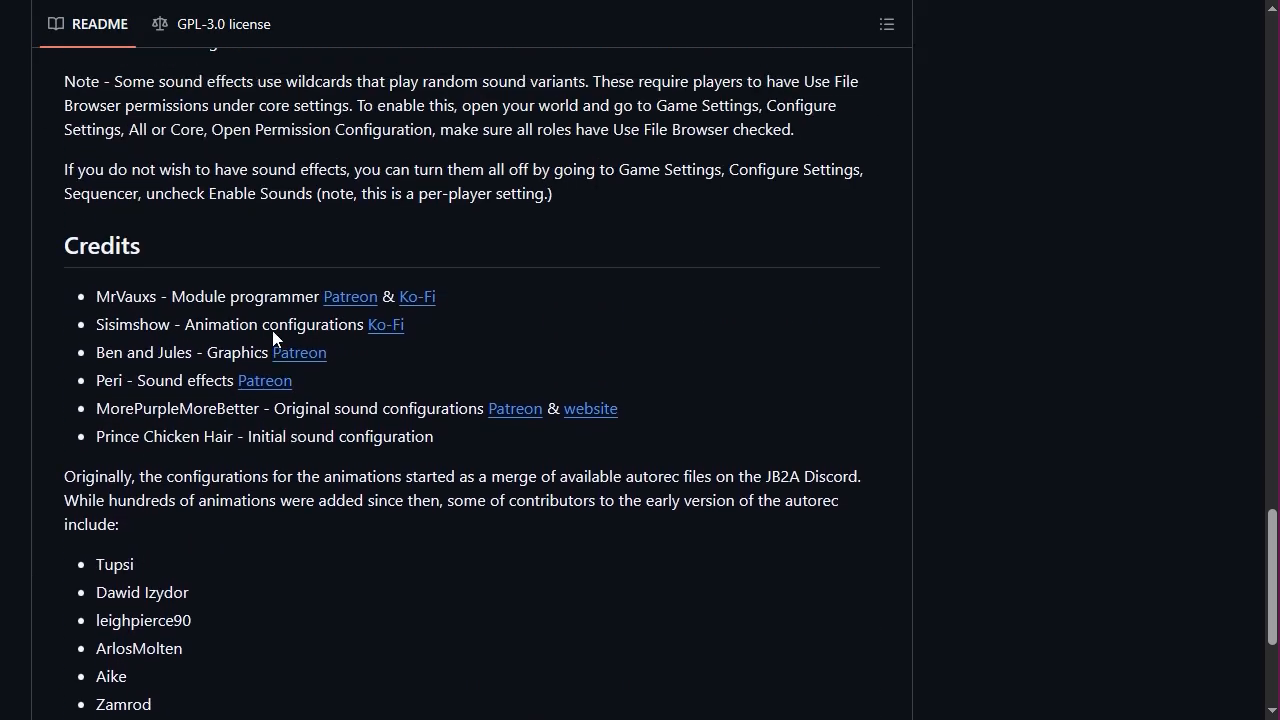
scroll(137, 274, up, 3)
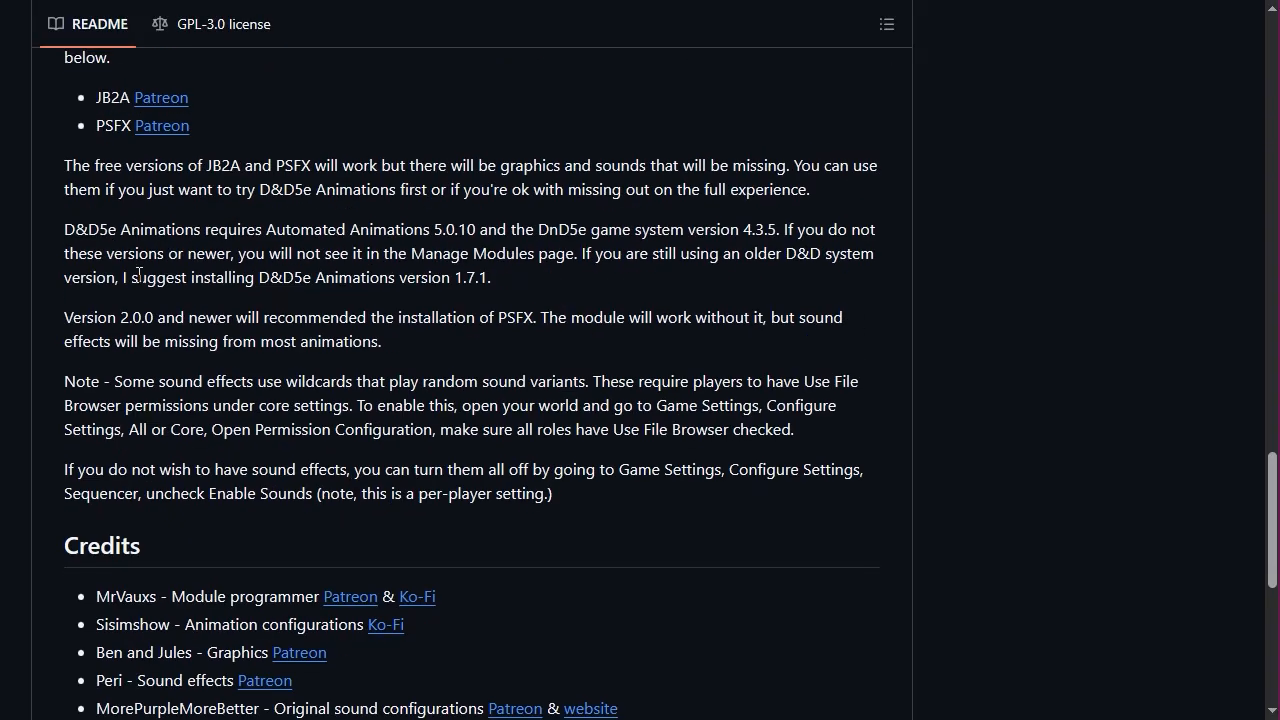
Reread the README's Overview and Features sections, skim Installation and Credits again, and return to the Foundry module manager.
scroll(138, 276, up, 6)
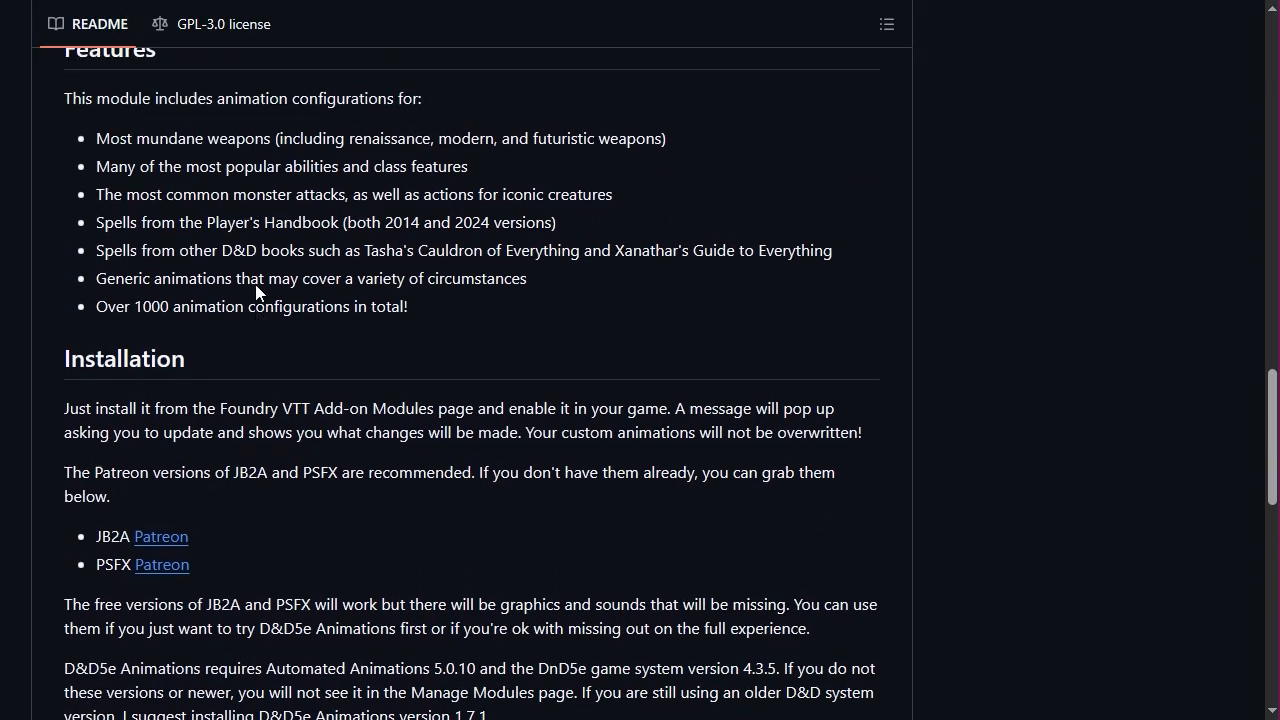
scroll(256, 291, up, 3)
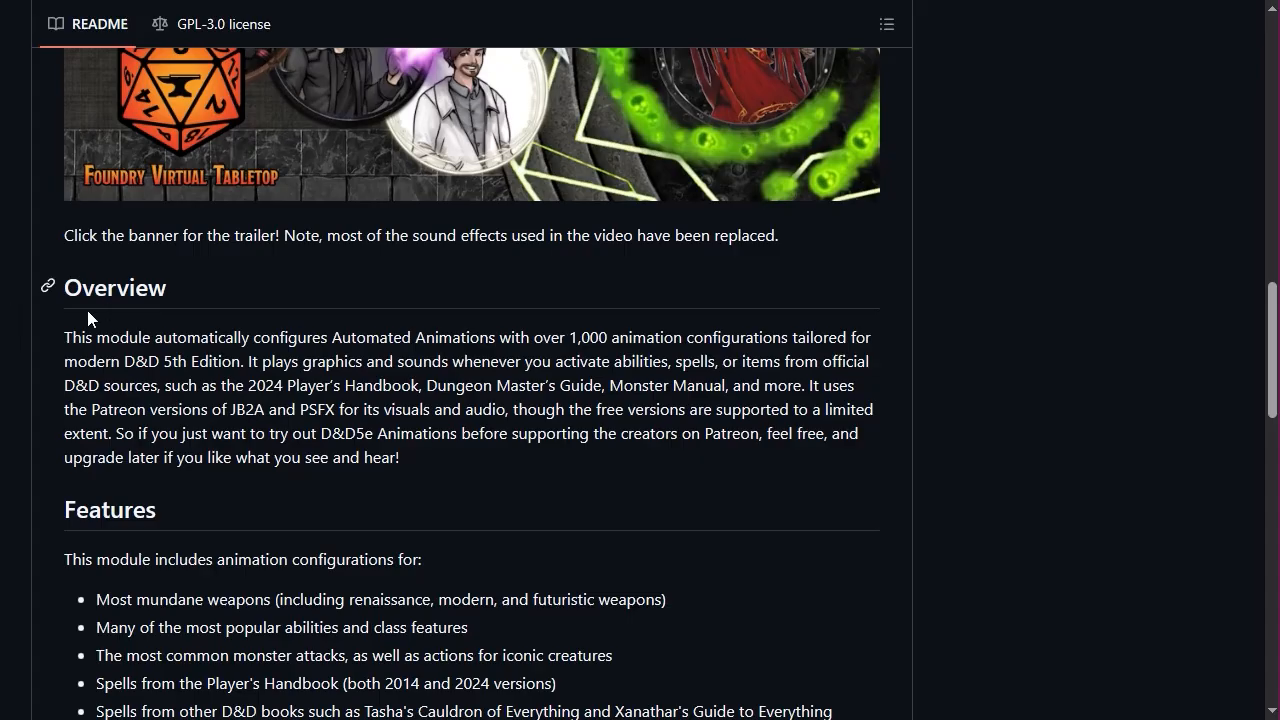
scroll(416, 402, down, 2)
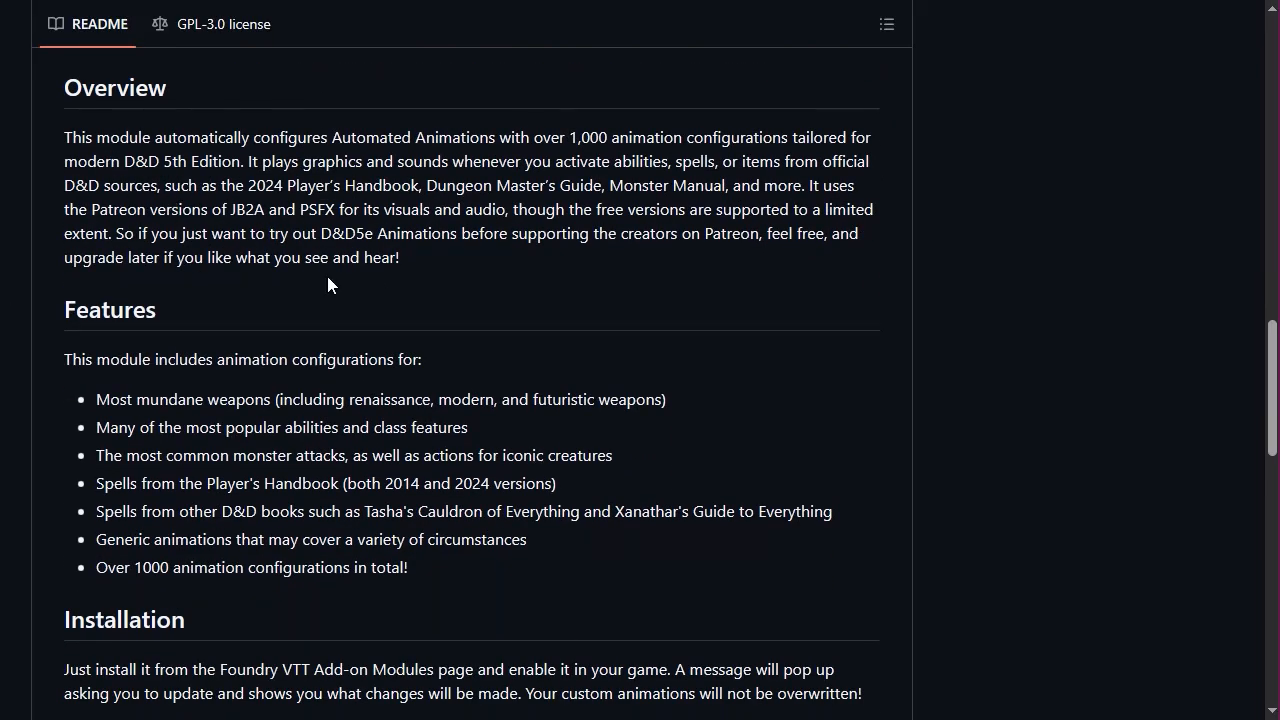
scroll(328, 271, down, 1)
scroll(329, 270, up, 2)
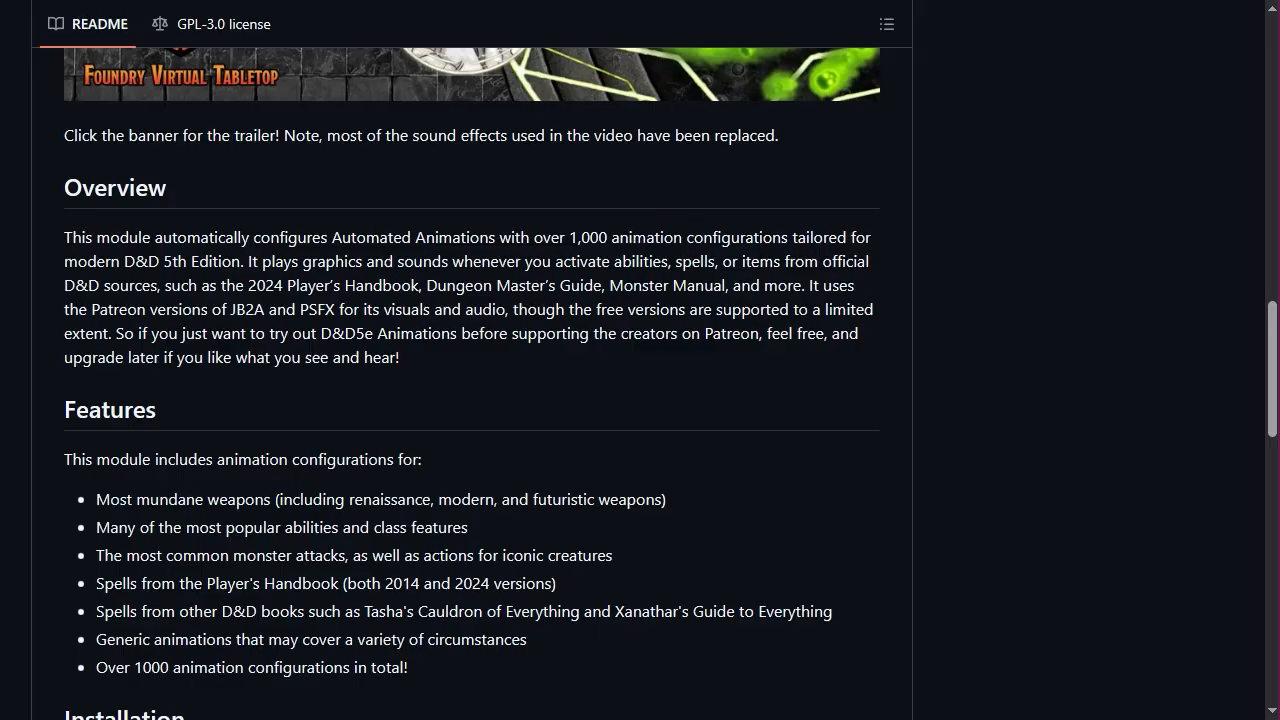
scroll(560, 351, down, 3)
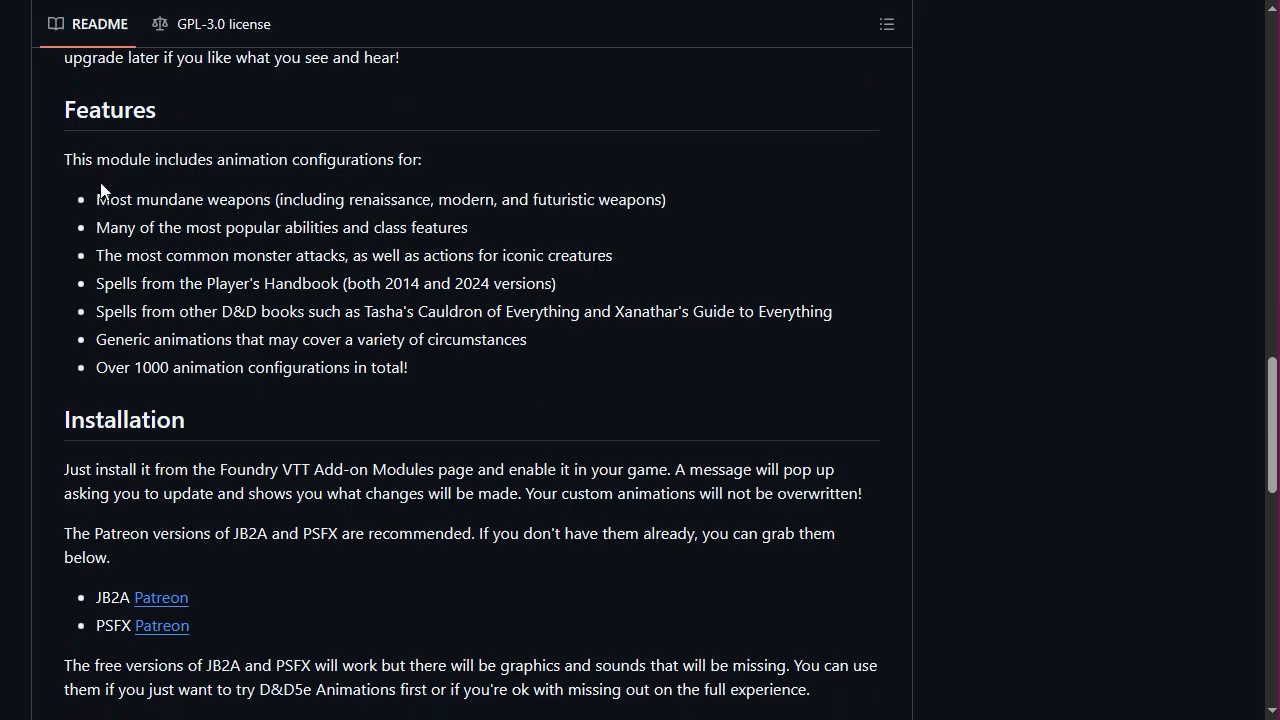
scroll(366, 350, down, 5)
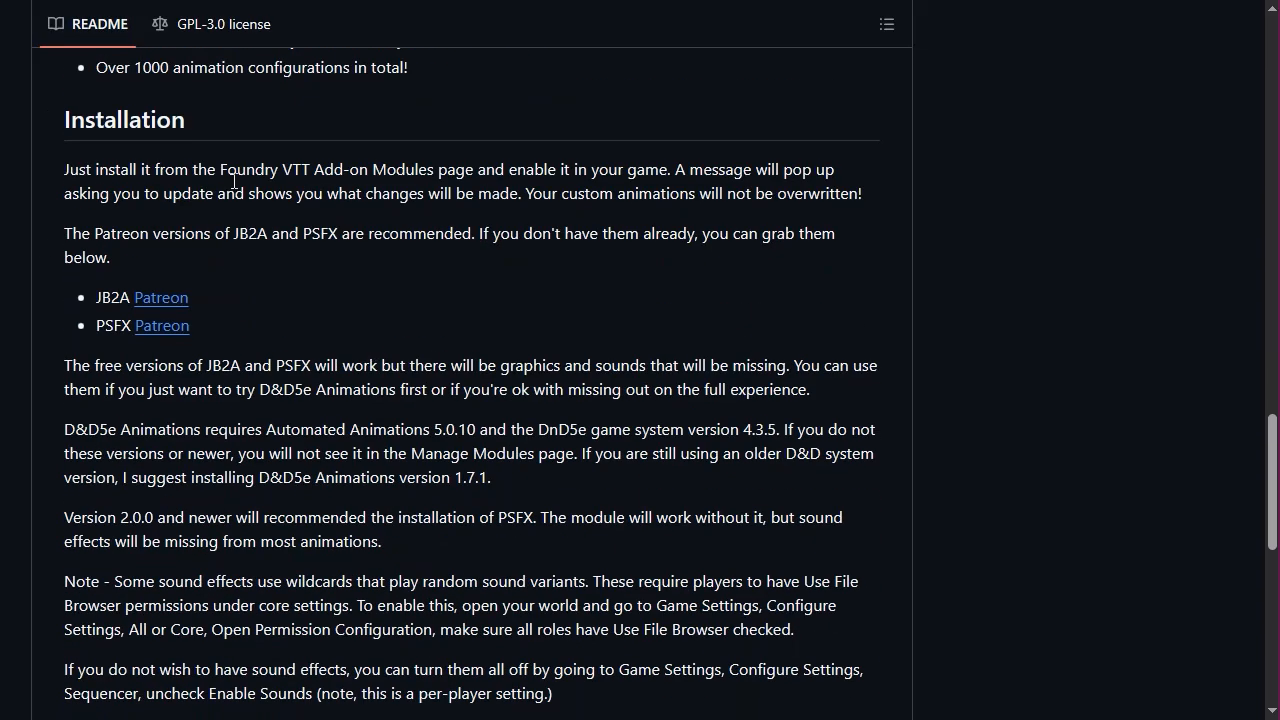
scroll(363, 343, down, 3)
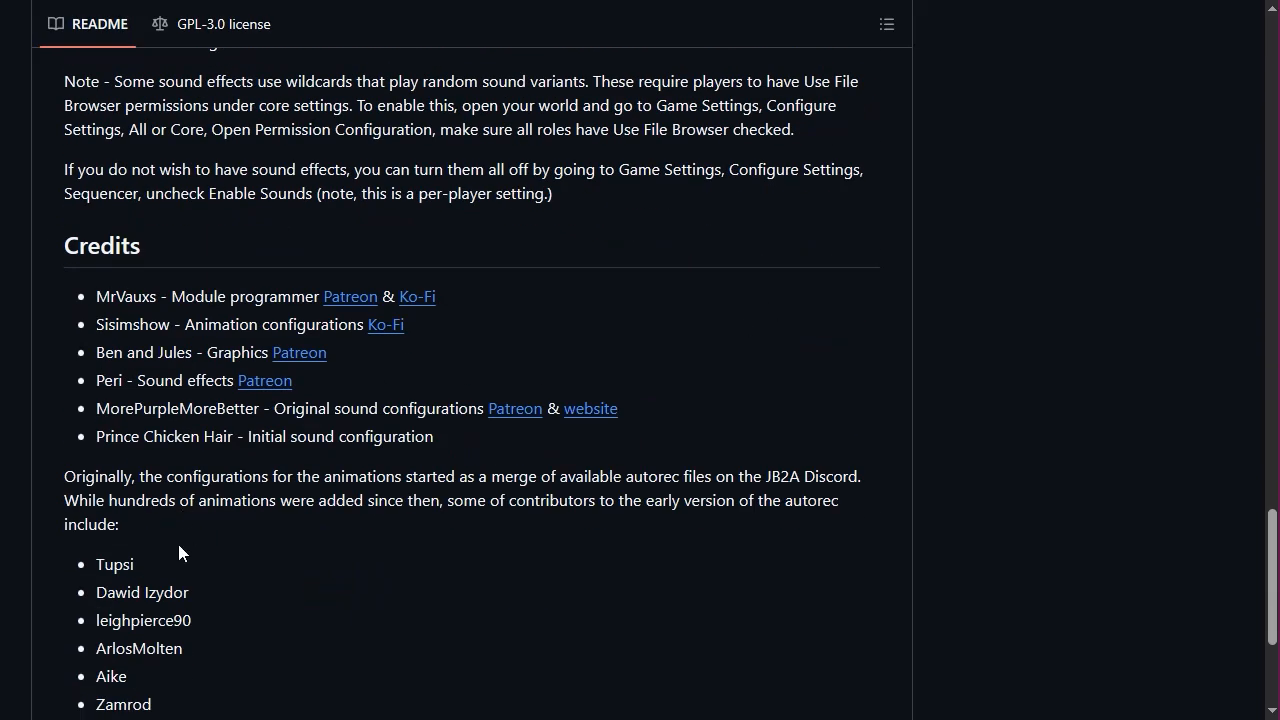
scroll(395, 516, down, 1)
scroll(394, 516, down, 2)
scroll(394, 516, up, 15)
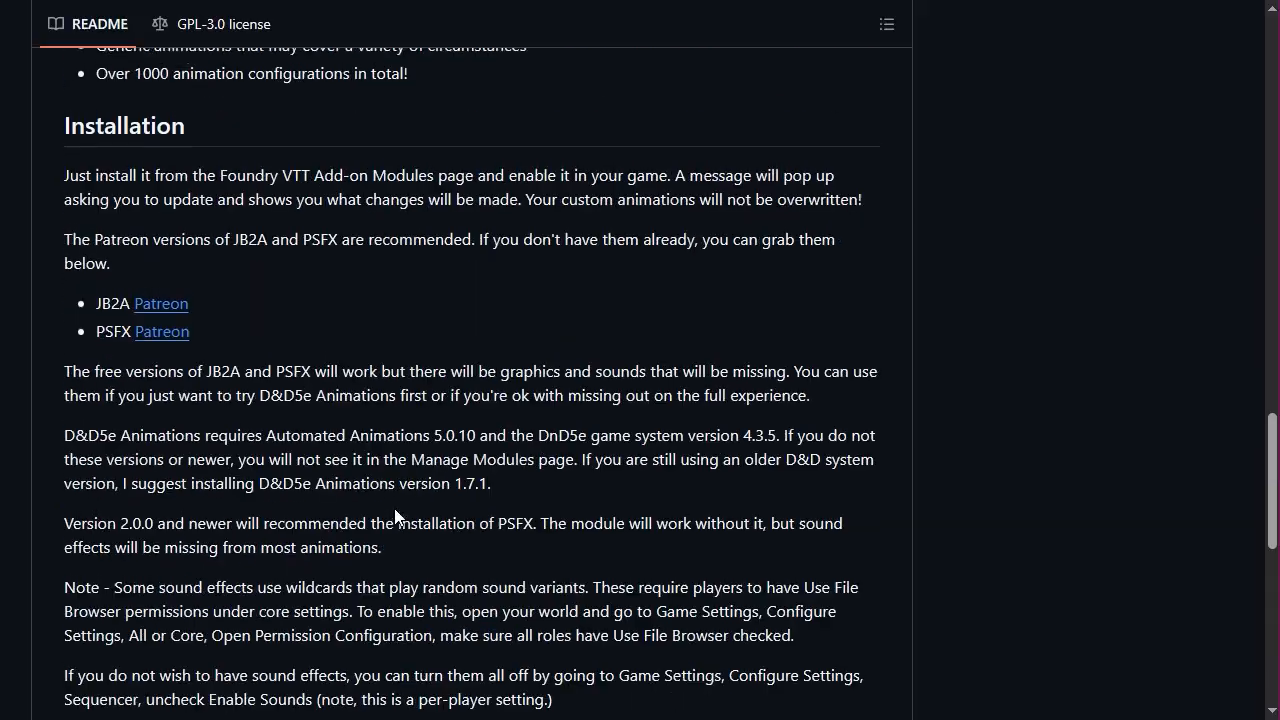
scroll(395, 516, up, 2)
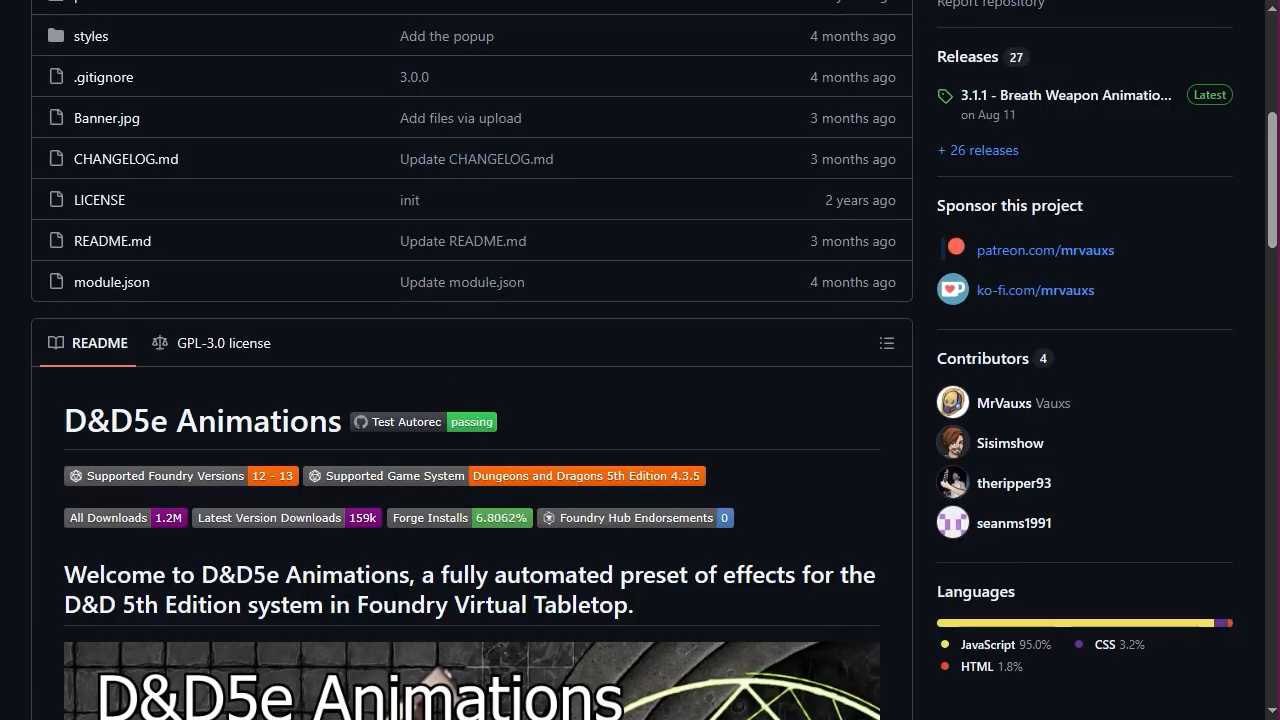
scroll(480, 160, up, 4)
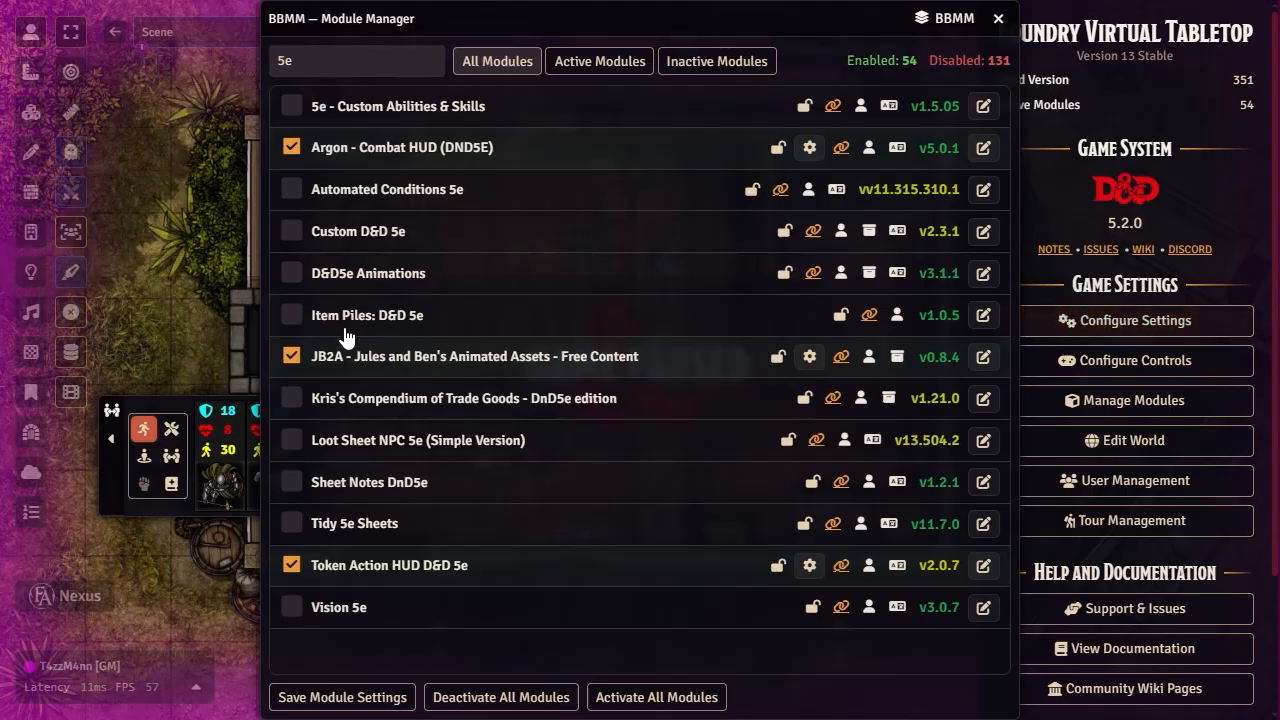
Tick D&D5e Animations, filter the modules by "pre" to look at Gambit's Premades, and close the module manager without saving.
click(292, 274)
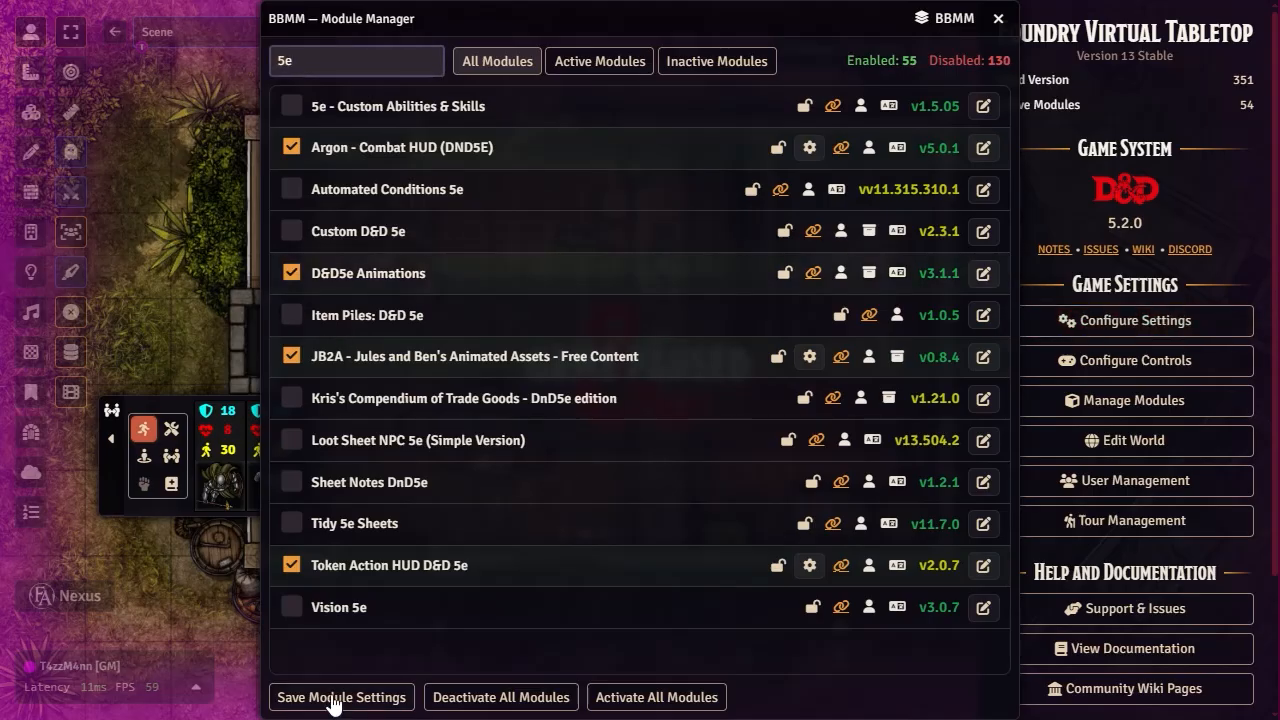
double_click(429, 61)
text(pre)
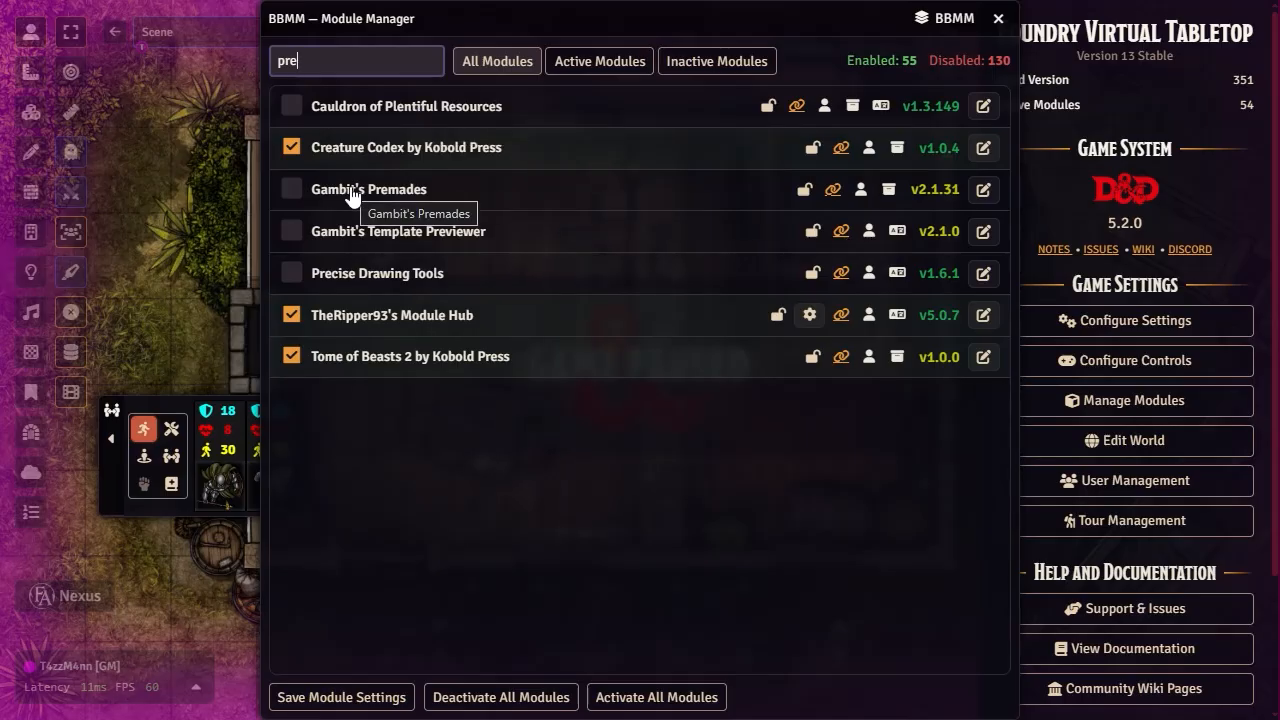
mouse_move(940, 200)
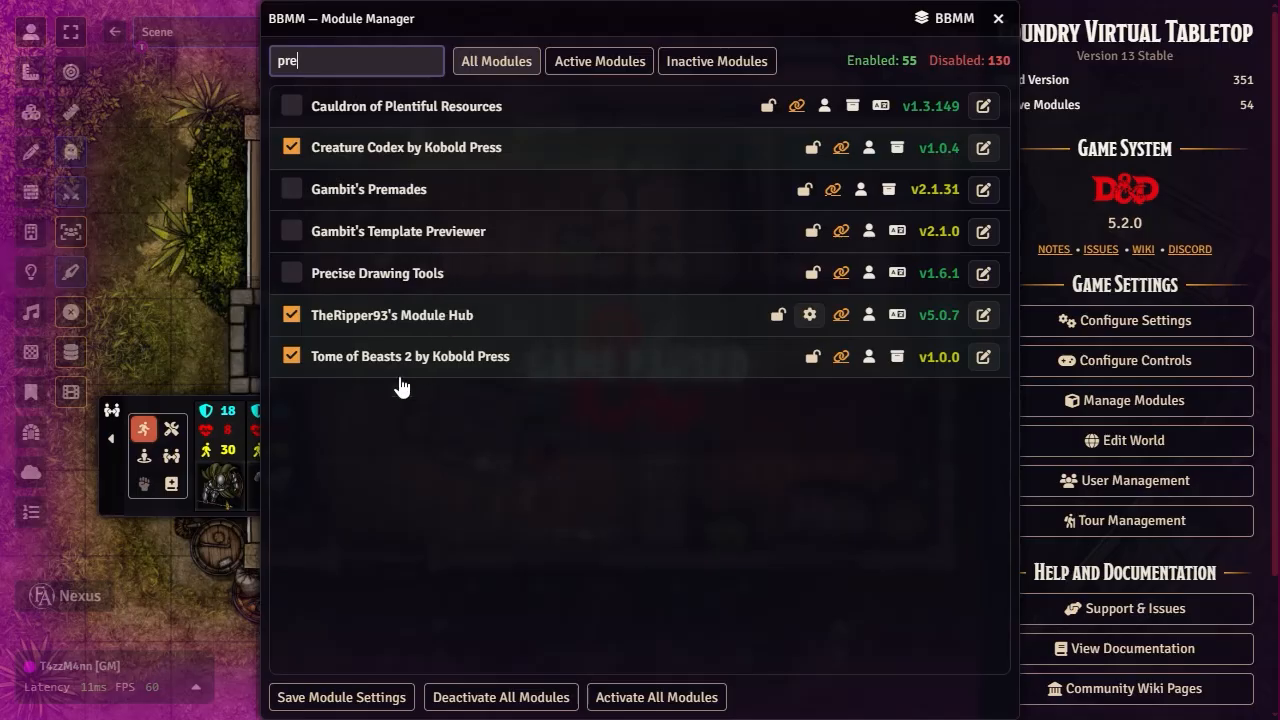
click(998, 18)
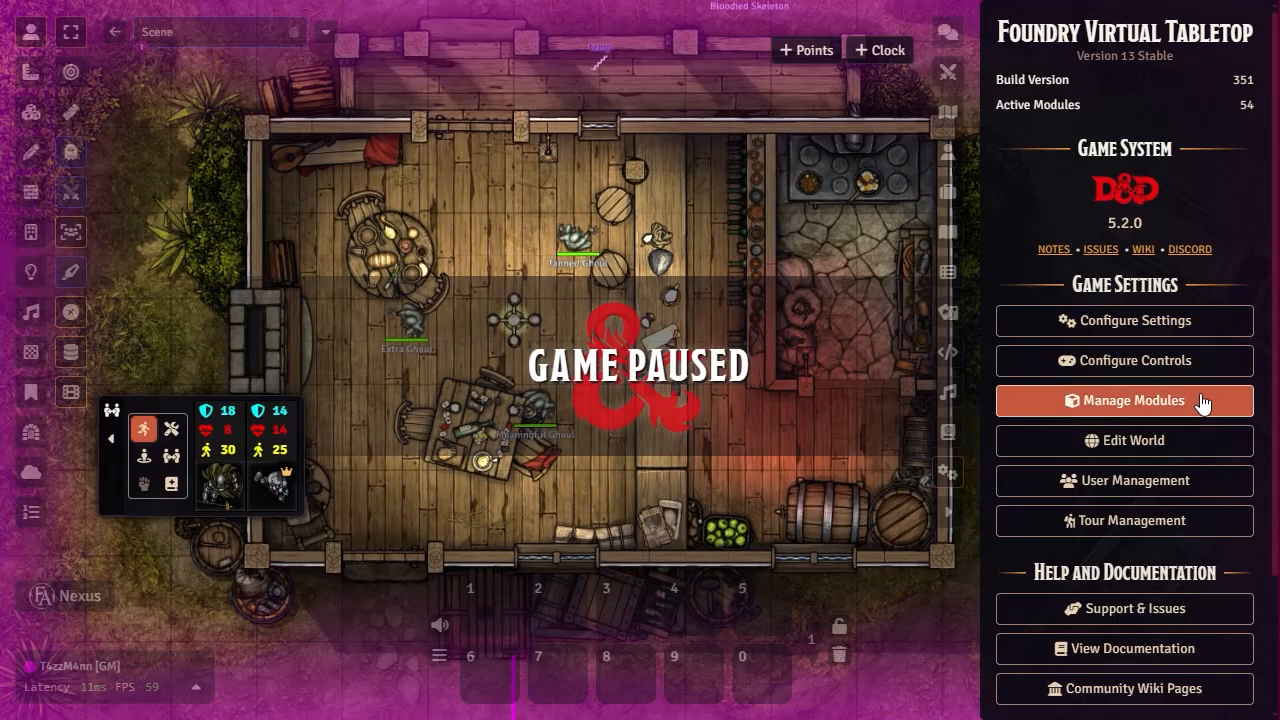
Reopen the module manager, filter by "5e", enable D&D5e Animations, and save the module settings with a reload.
click(1238, 410)
click(378, 59)
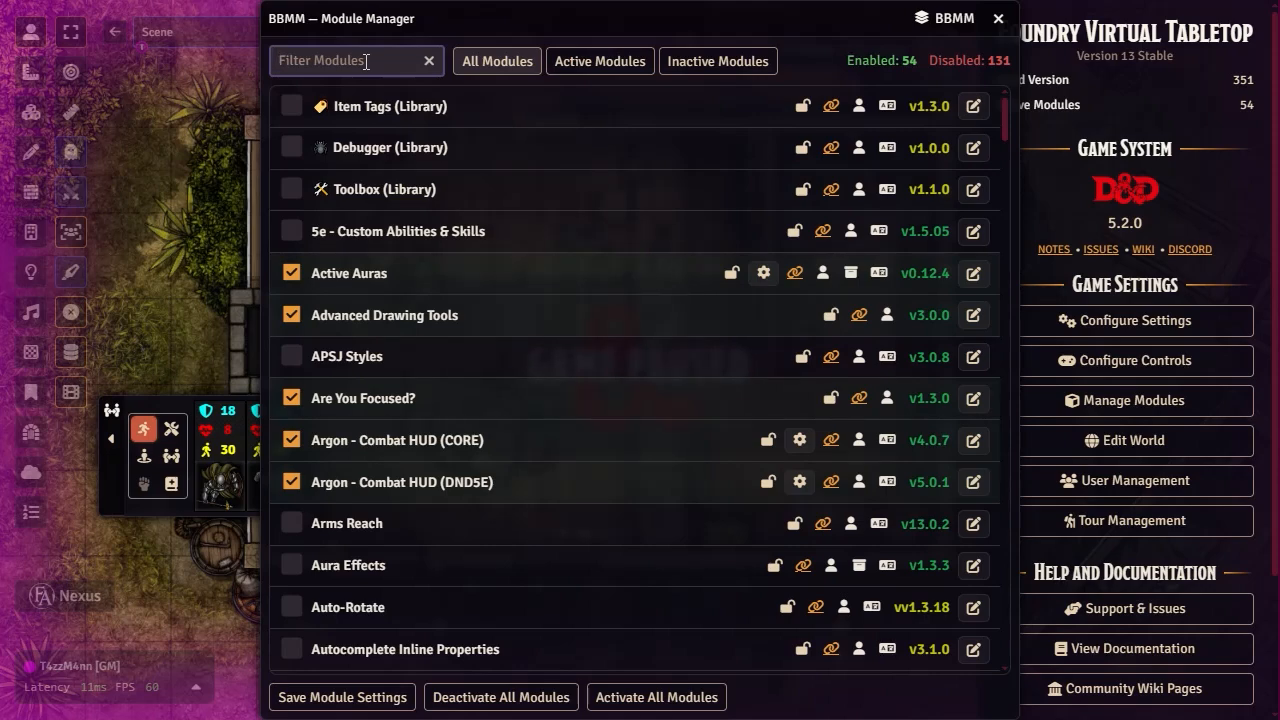
click(366, 61)
text(5e)
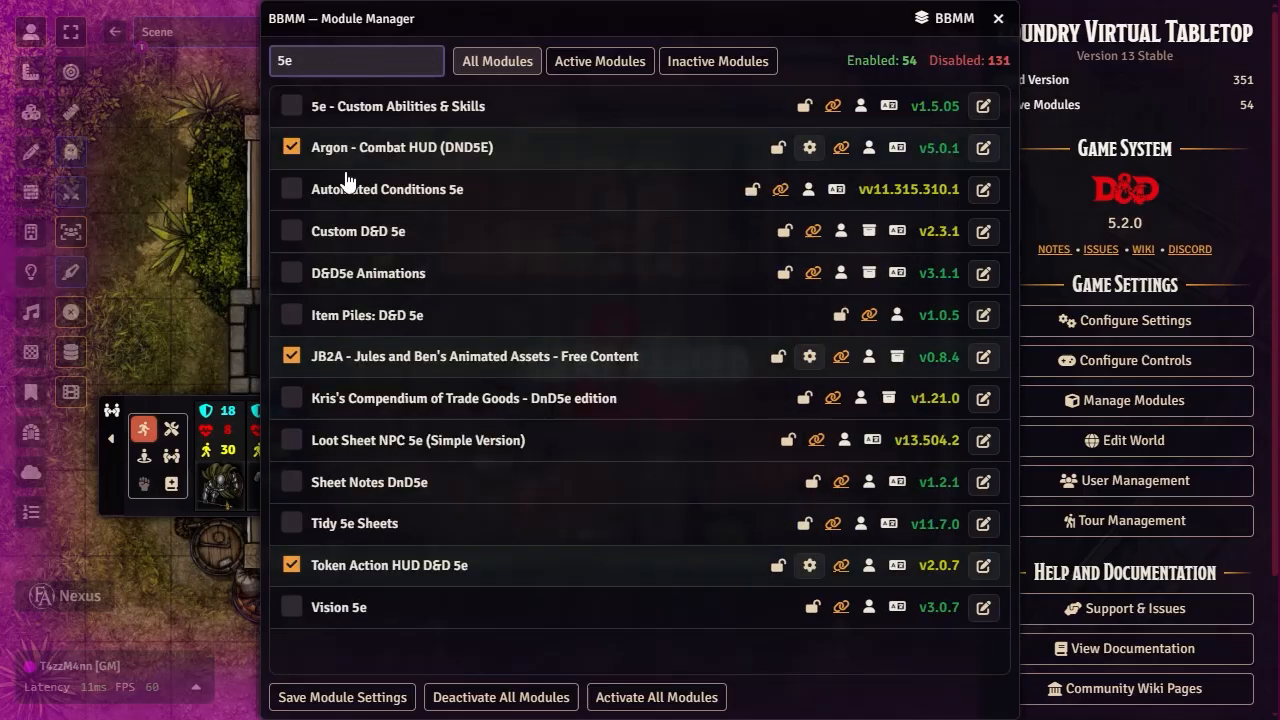
click(291, 273)
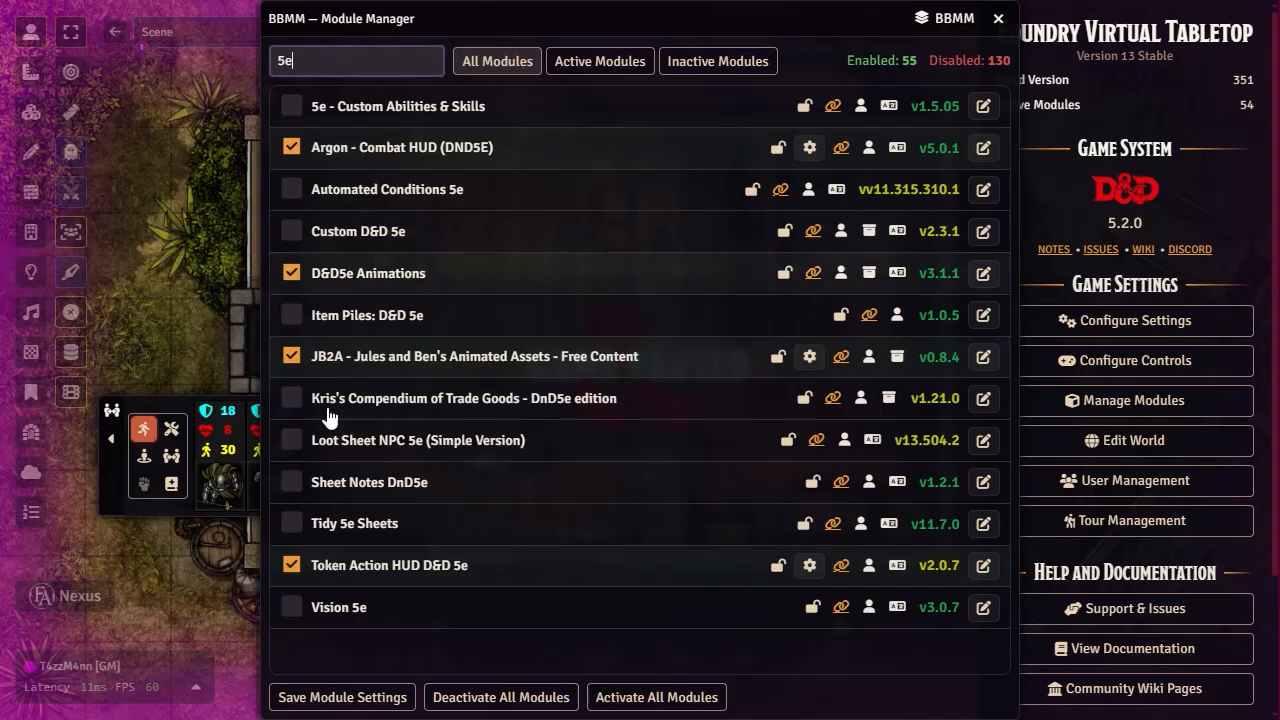
click(342, 697)
click(570, 402)
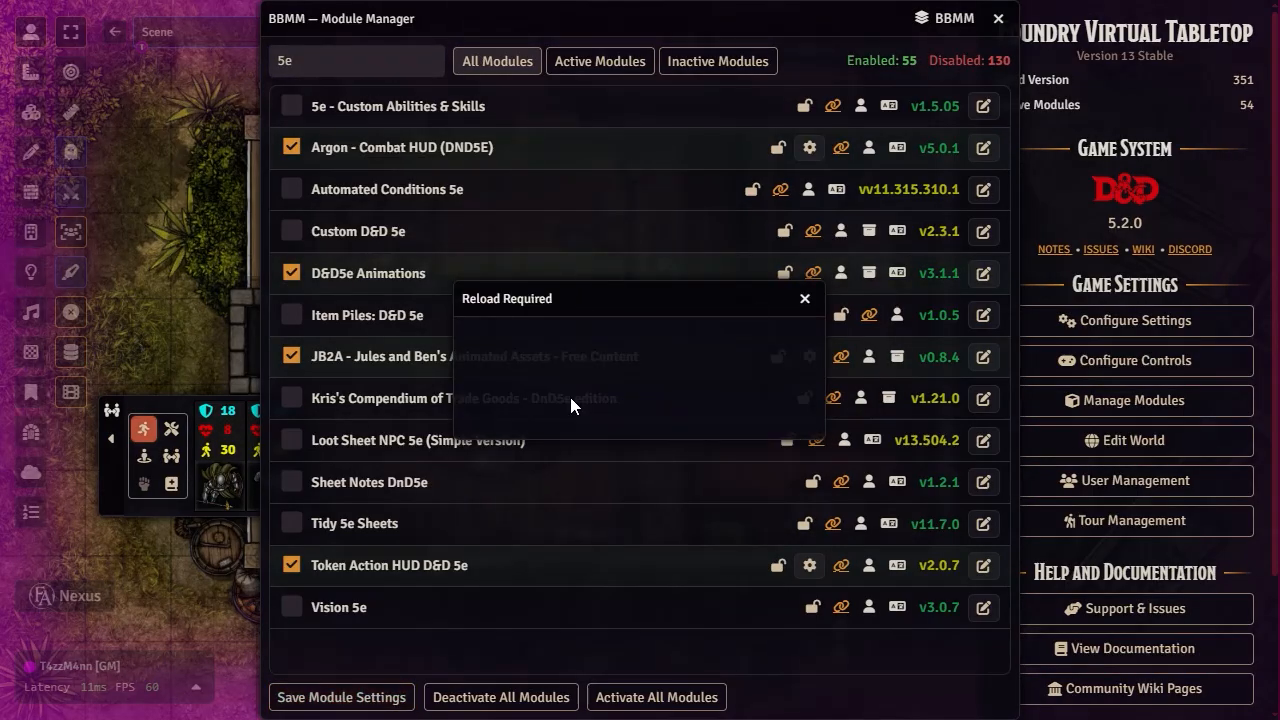